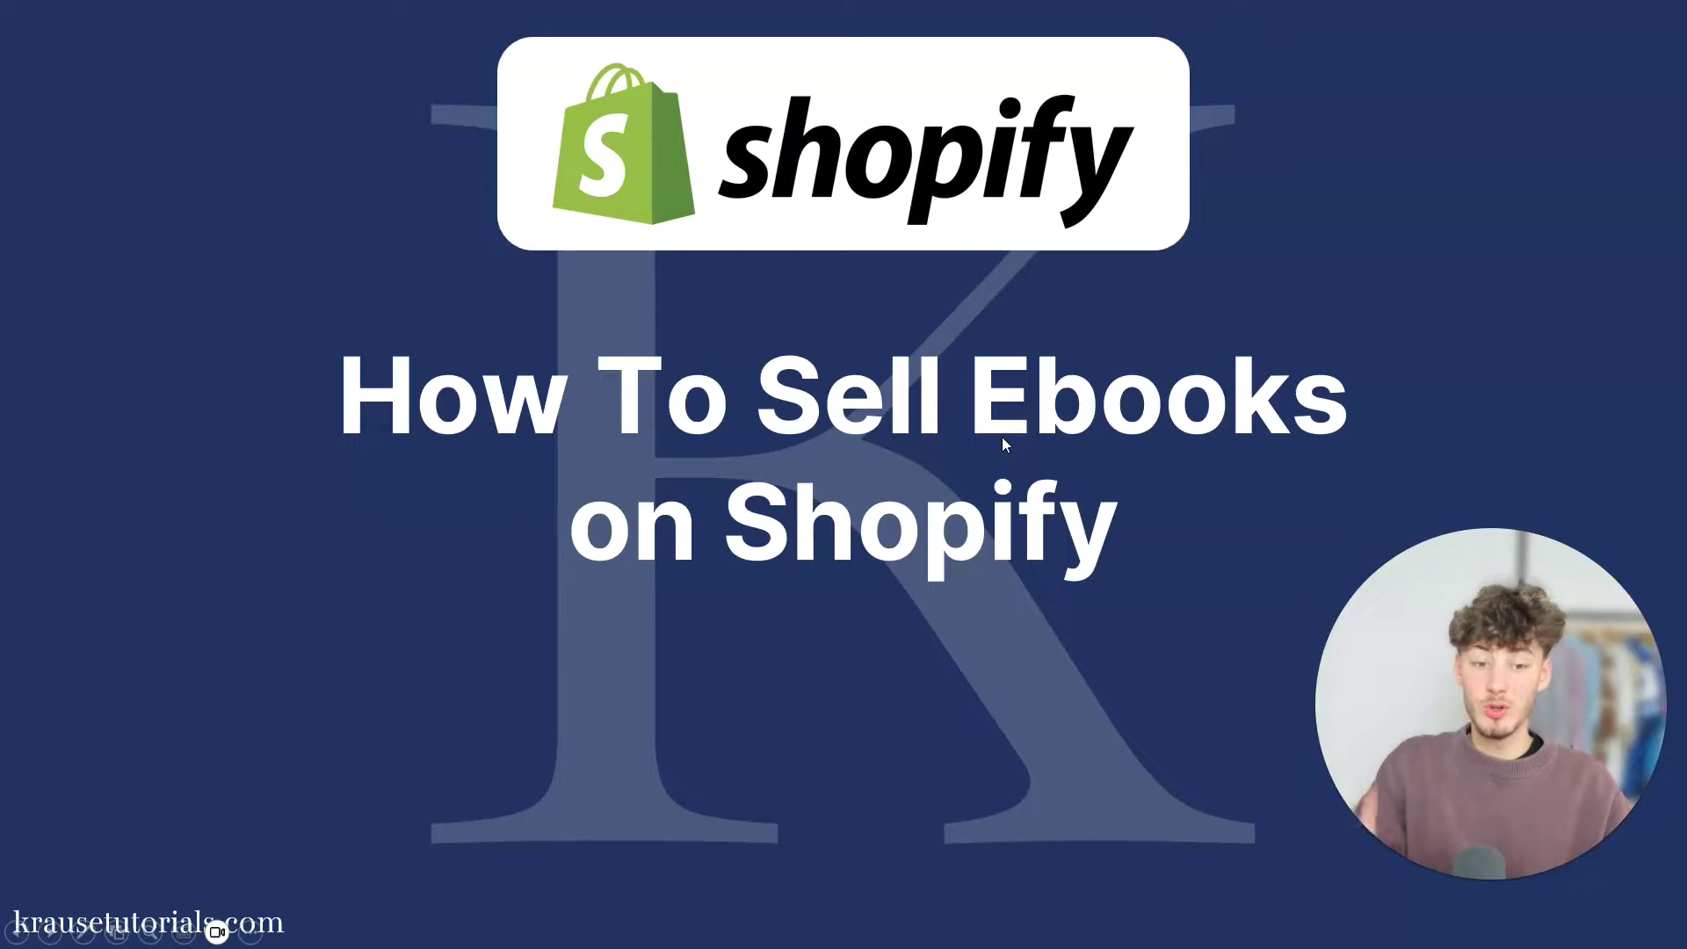
# Step: Switch from the presentation to the Chrome window showing the Shopify admin home page
pyautogui.press('super+Tab')
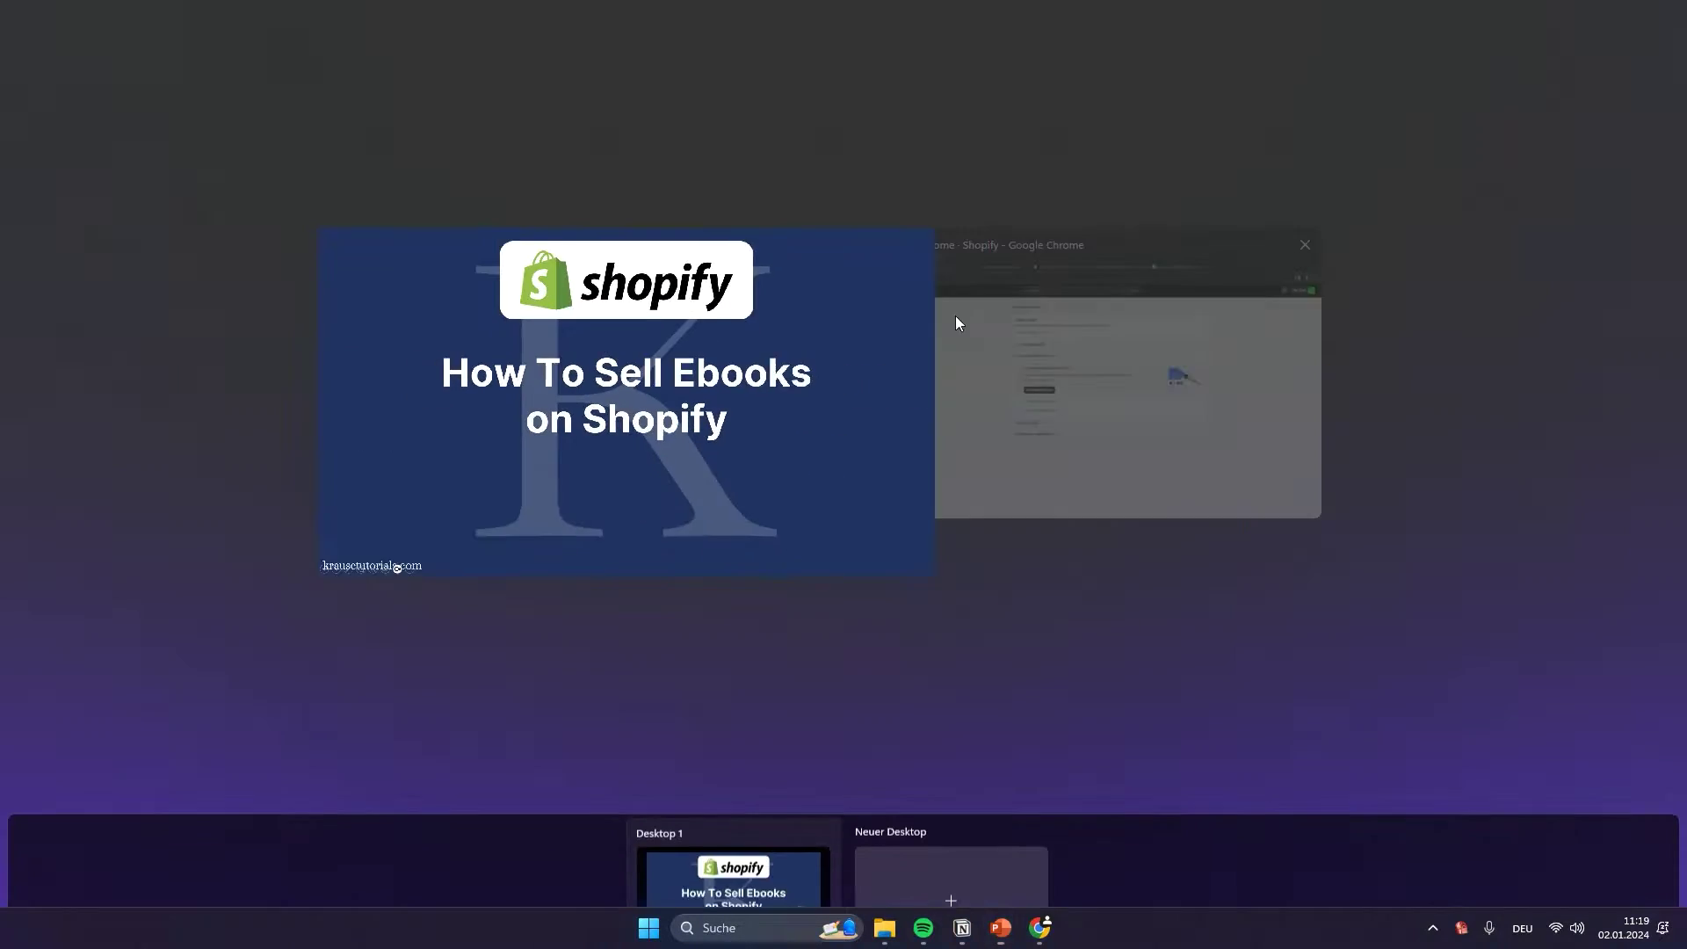
pyautogui.click(956, 314)
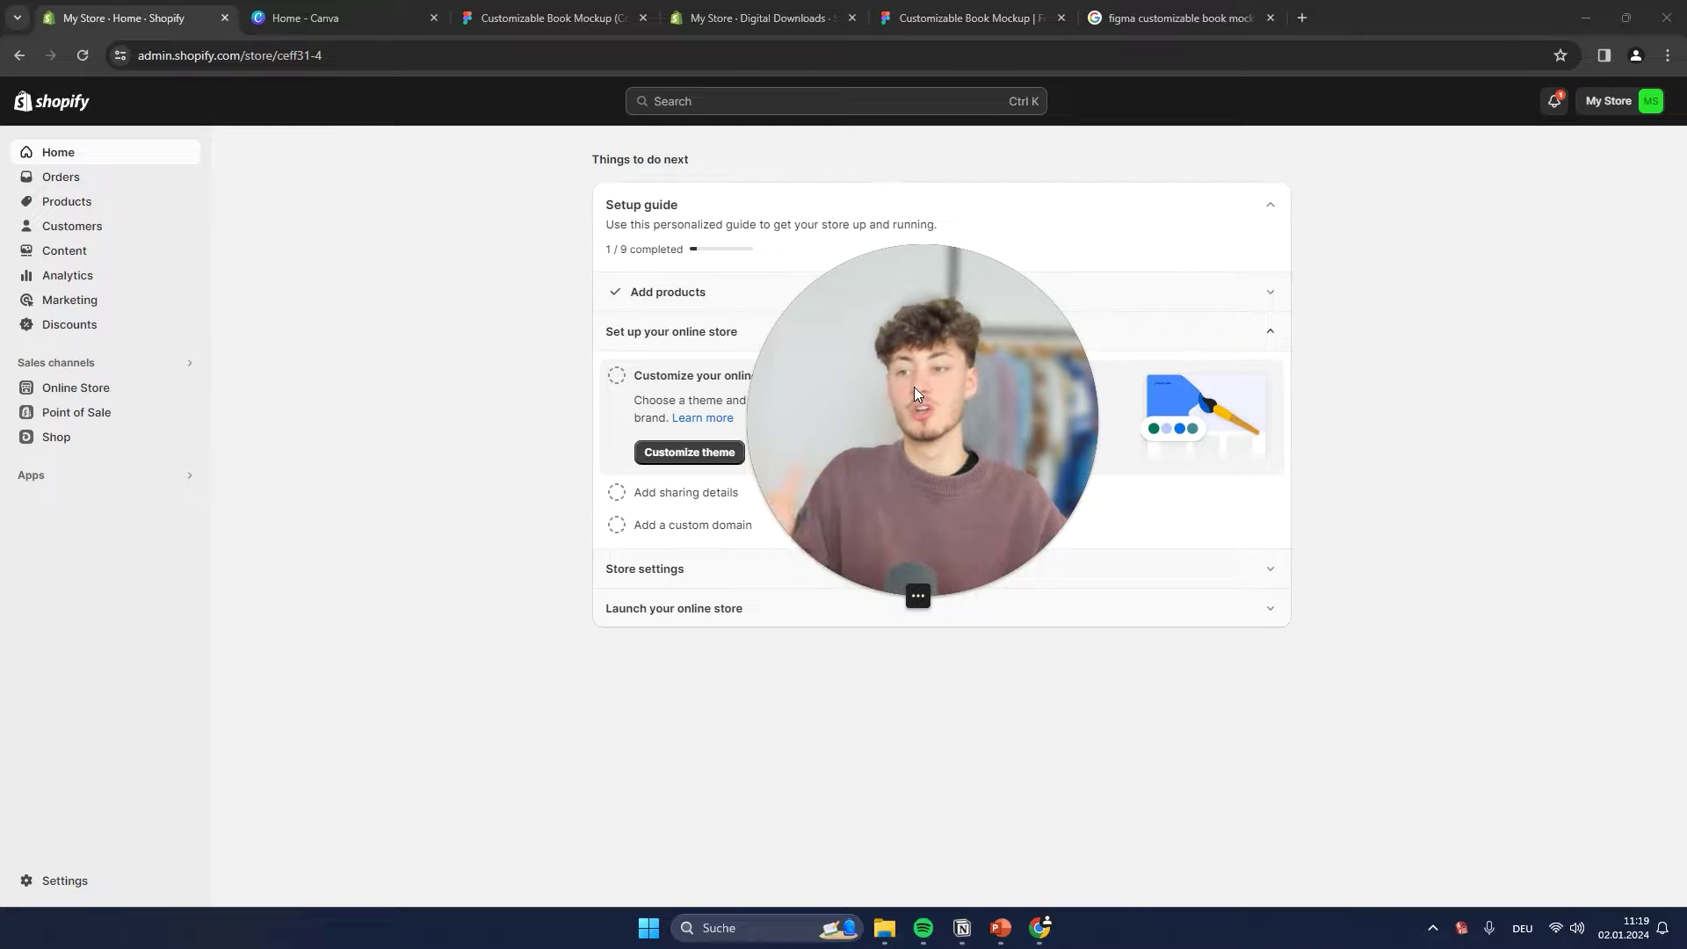
pyautogui.moveTo(909, 387); pyautogui.dragTo(1479, 670)
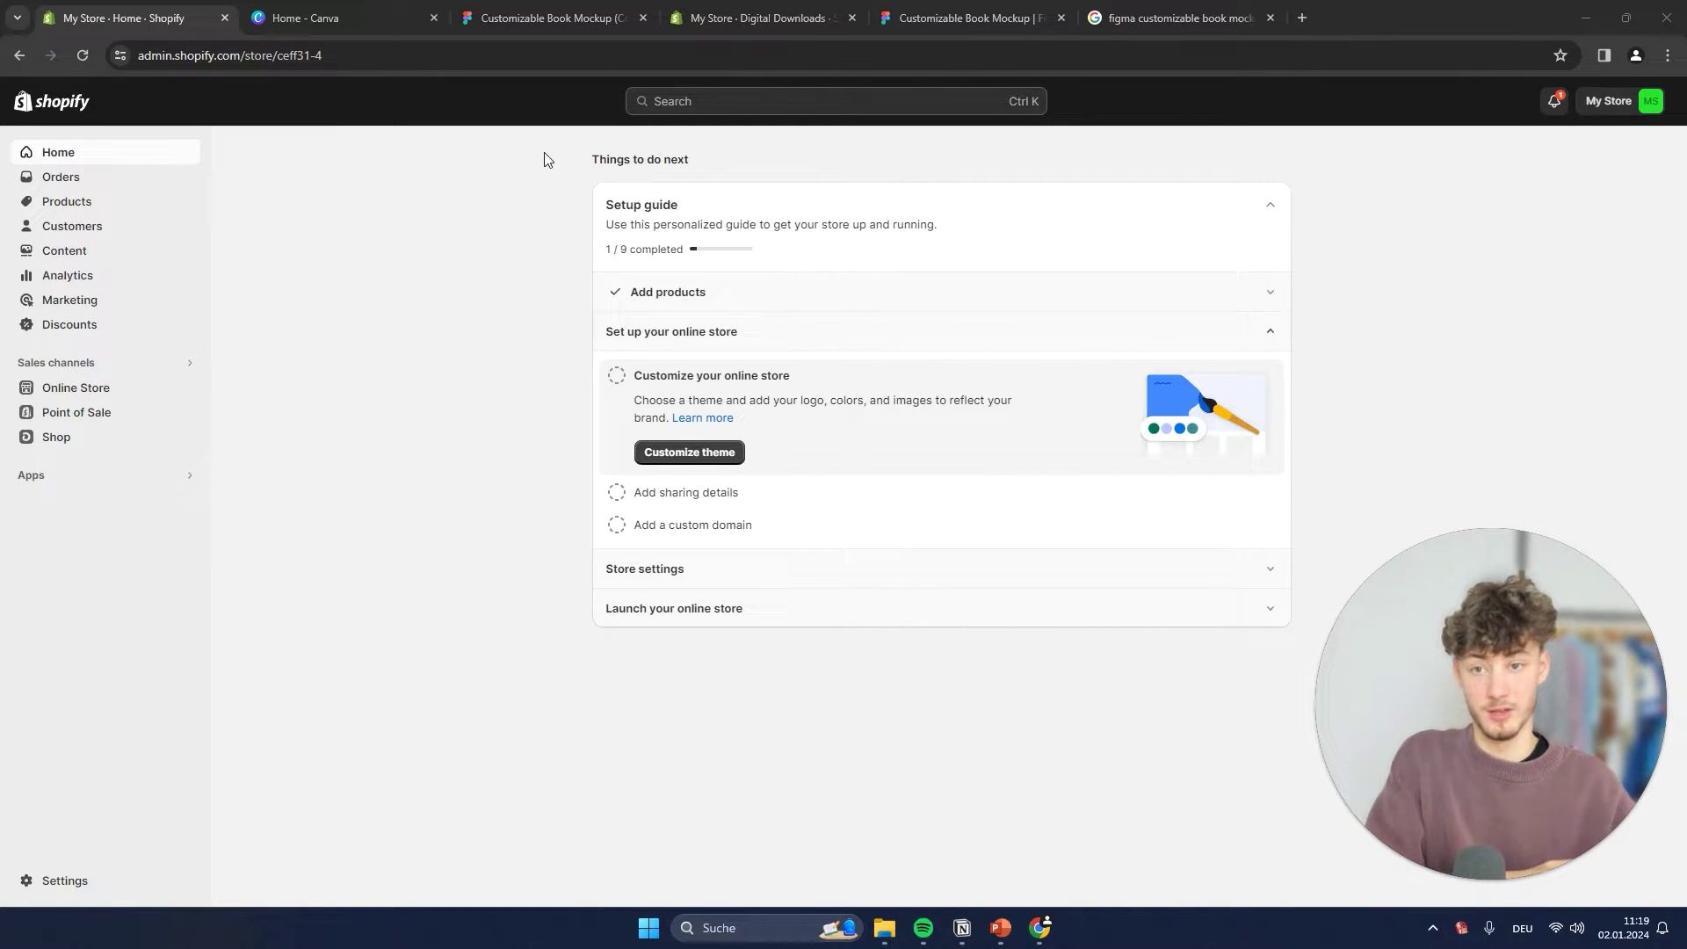
pyautogui.click(1302, 12)
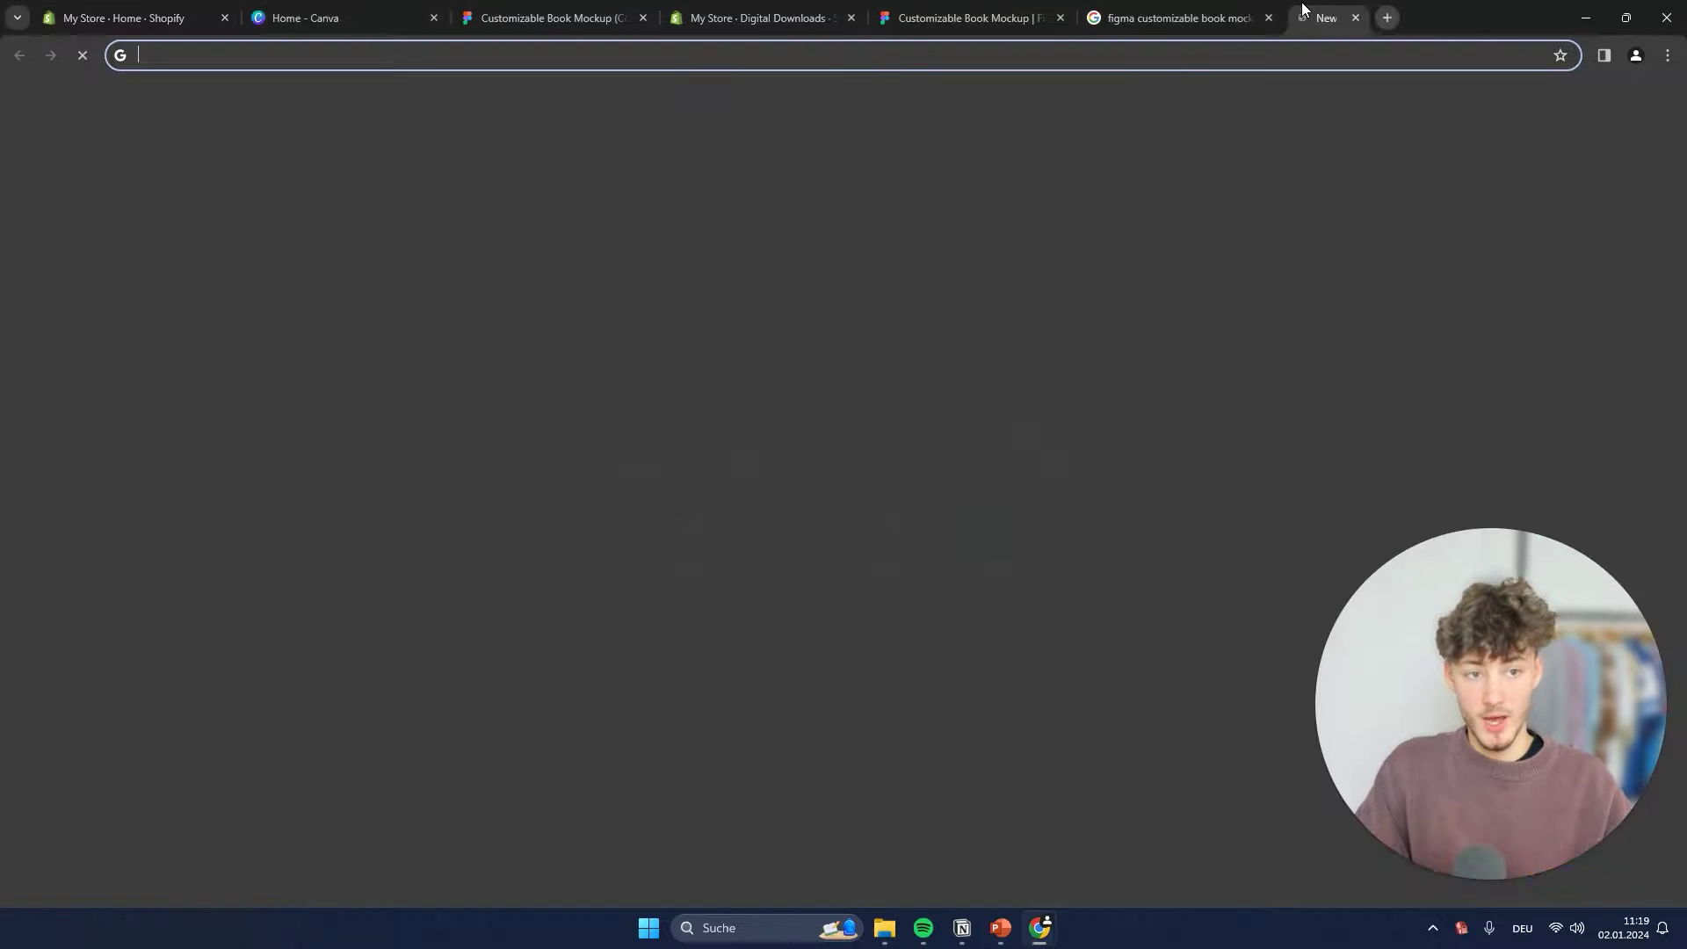
pyautogui.write('figma.com')
pyautogui.press('Return')
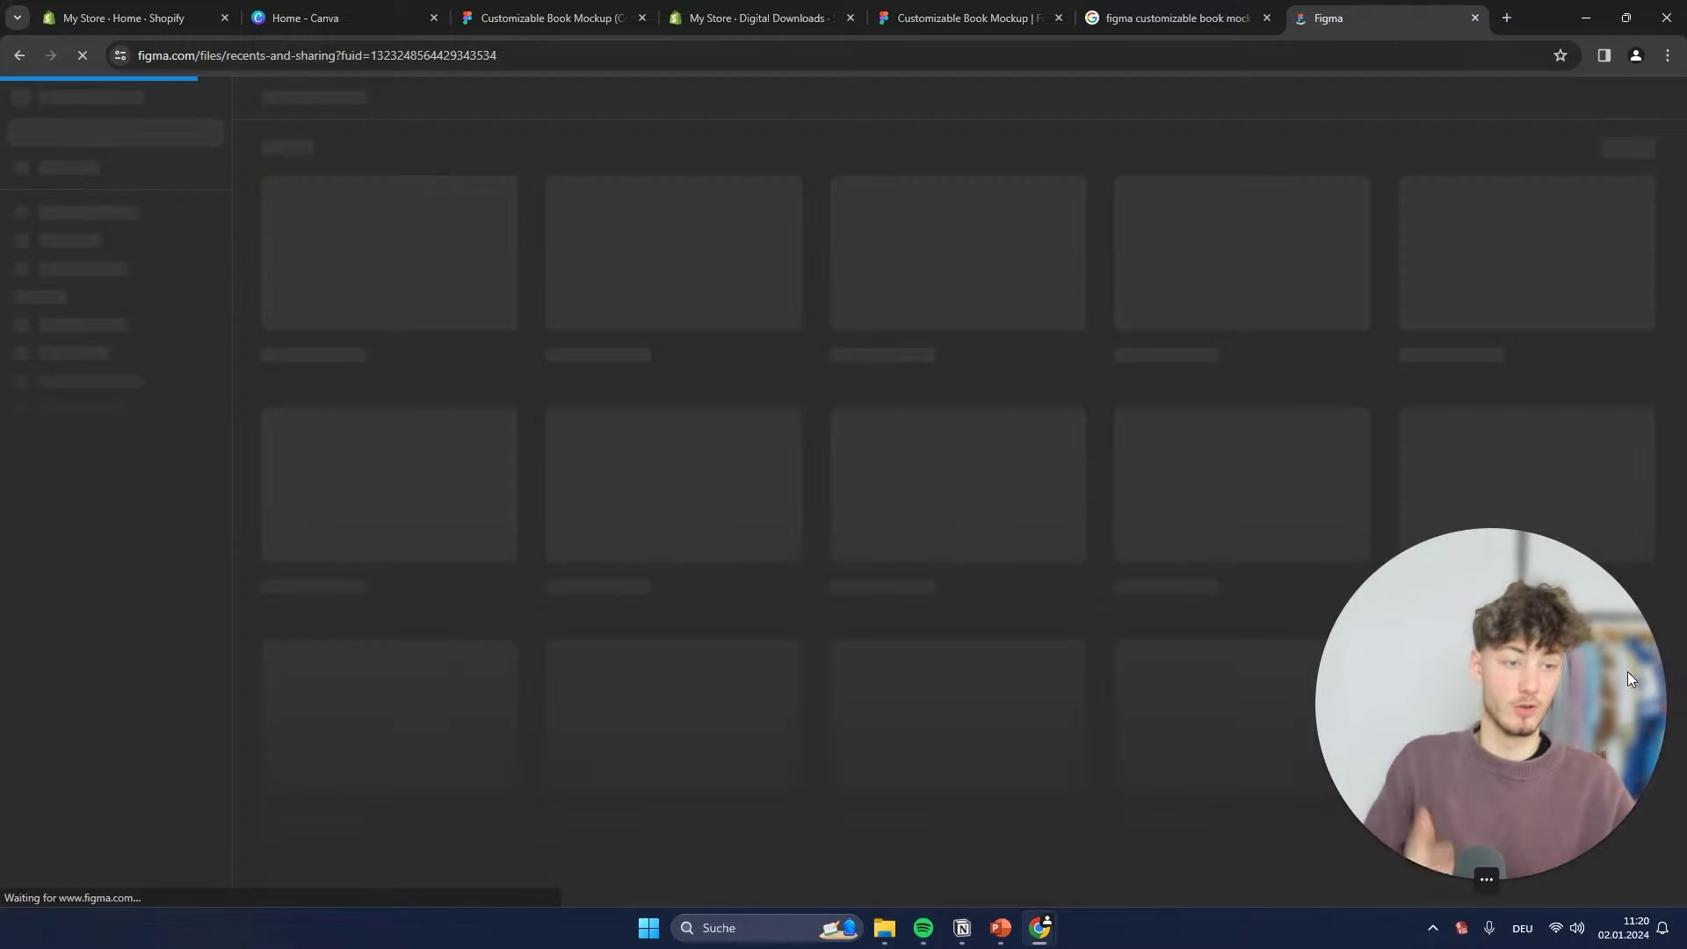
pyautogui.middleClick(1351, 19)
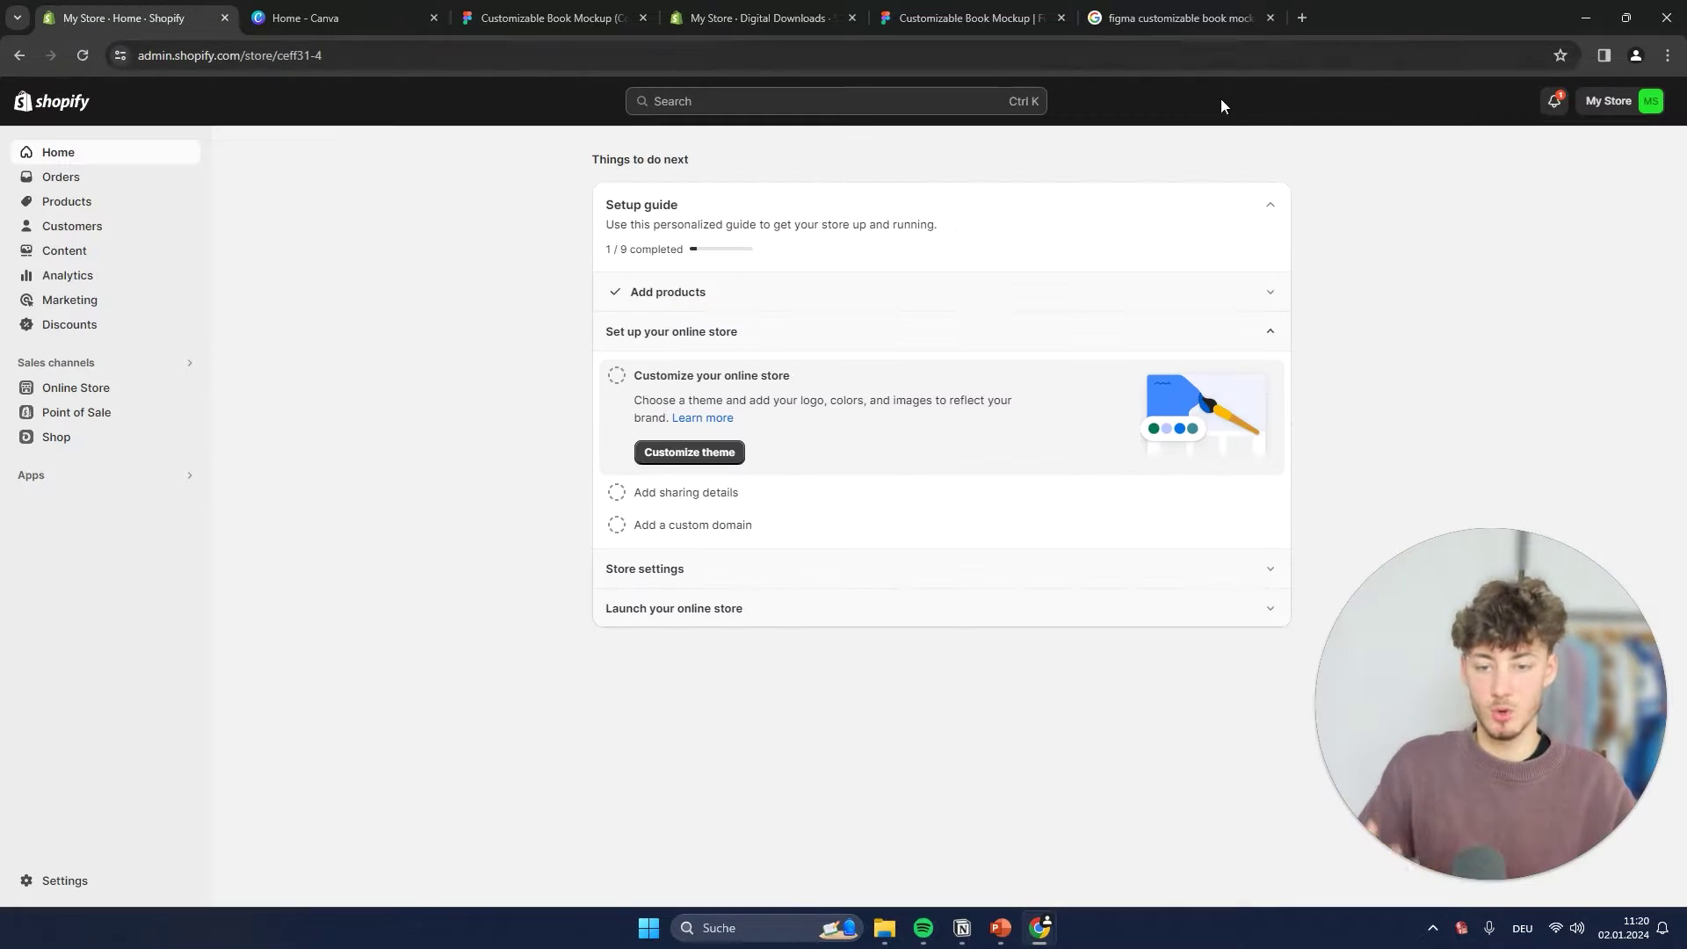
# Step: Leave the open Figma book mockup file for the files overview and open the Figma Community page
pyautogui.click(967, 18)
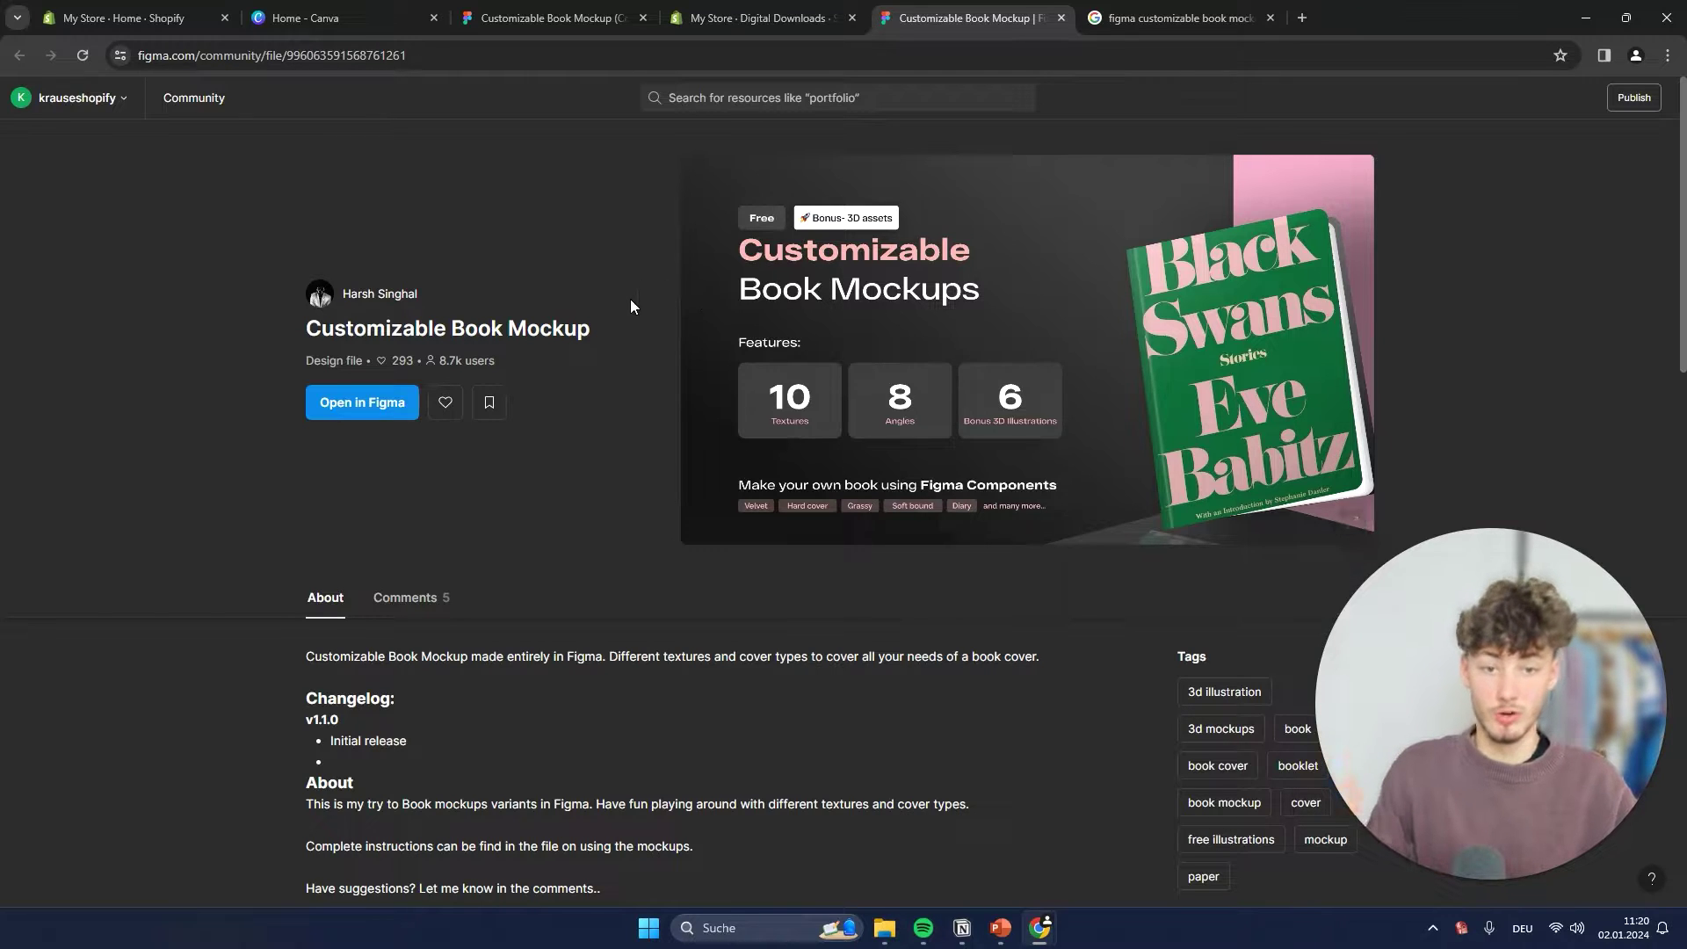
pyautogui.click(549, 17)
pyautogui.click(21, 98)
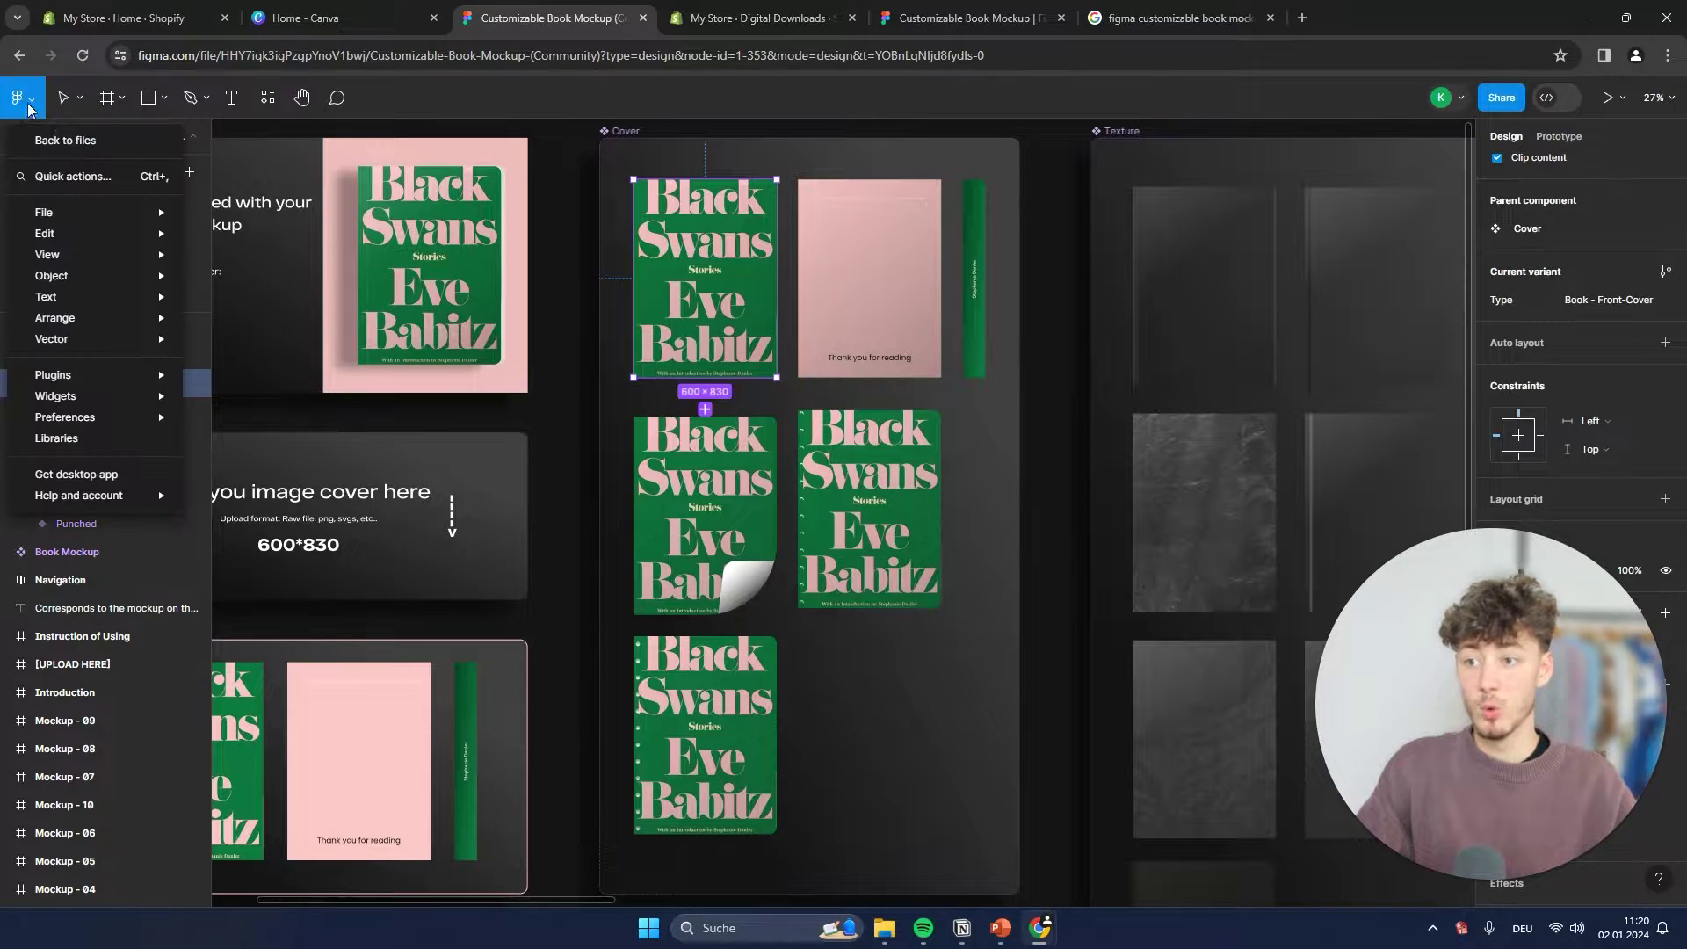
pyautogui.click(46, 131)
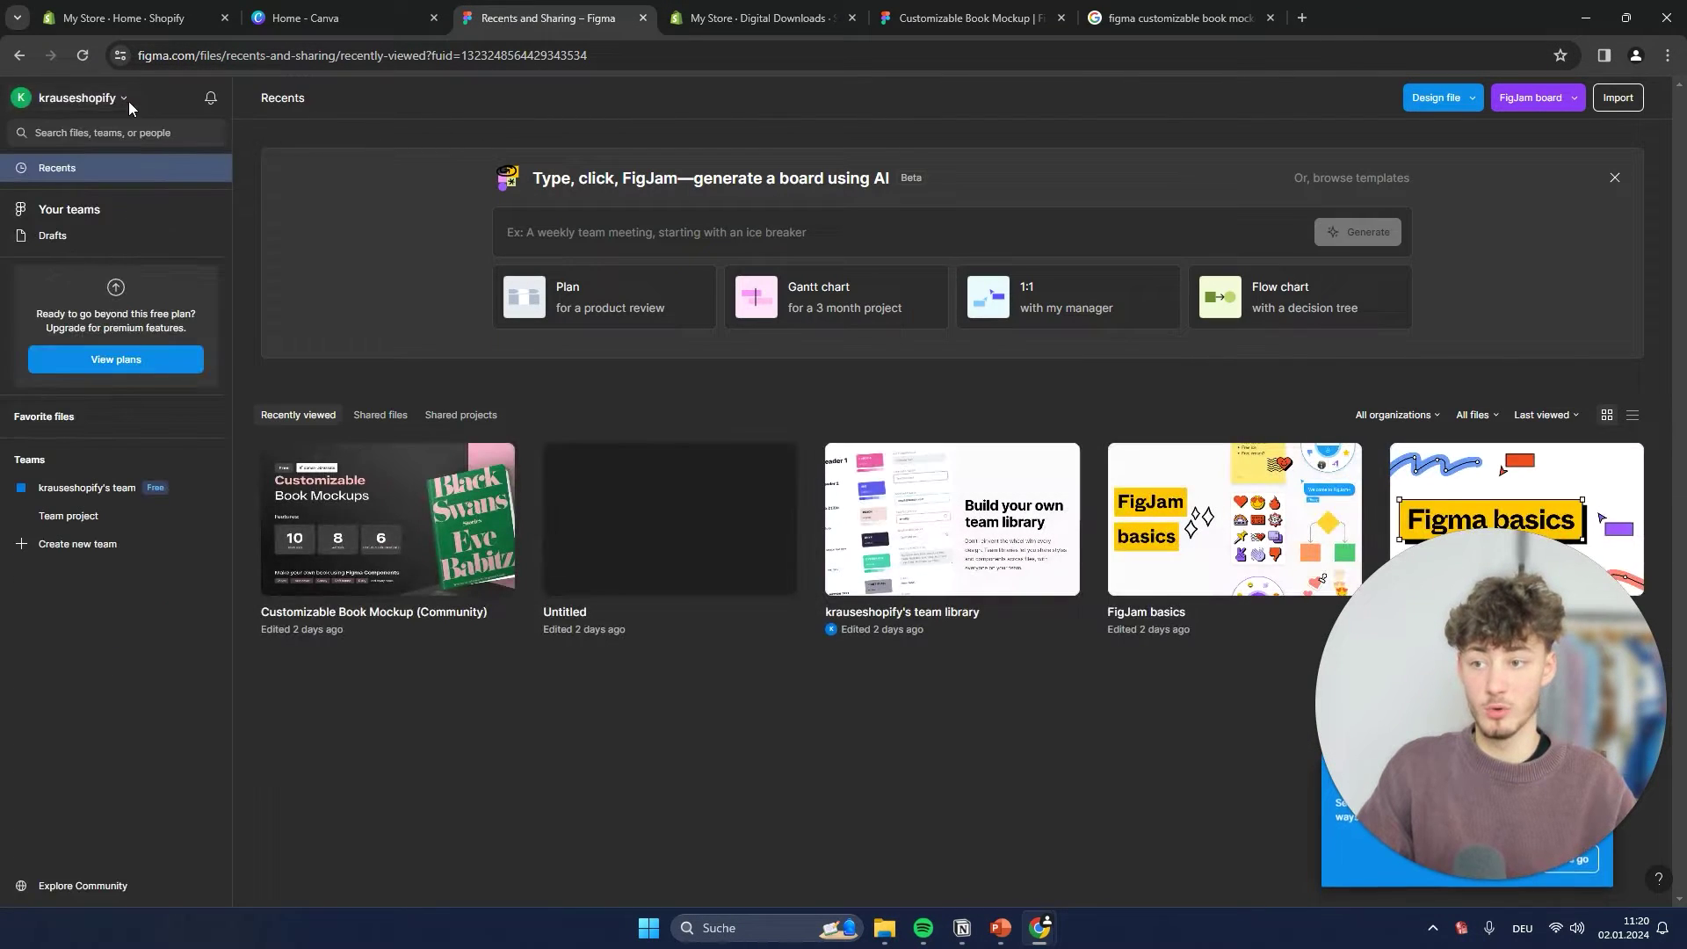
pyautogui.click(84, 887)
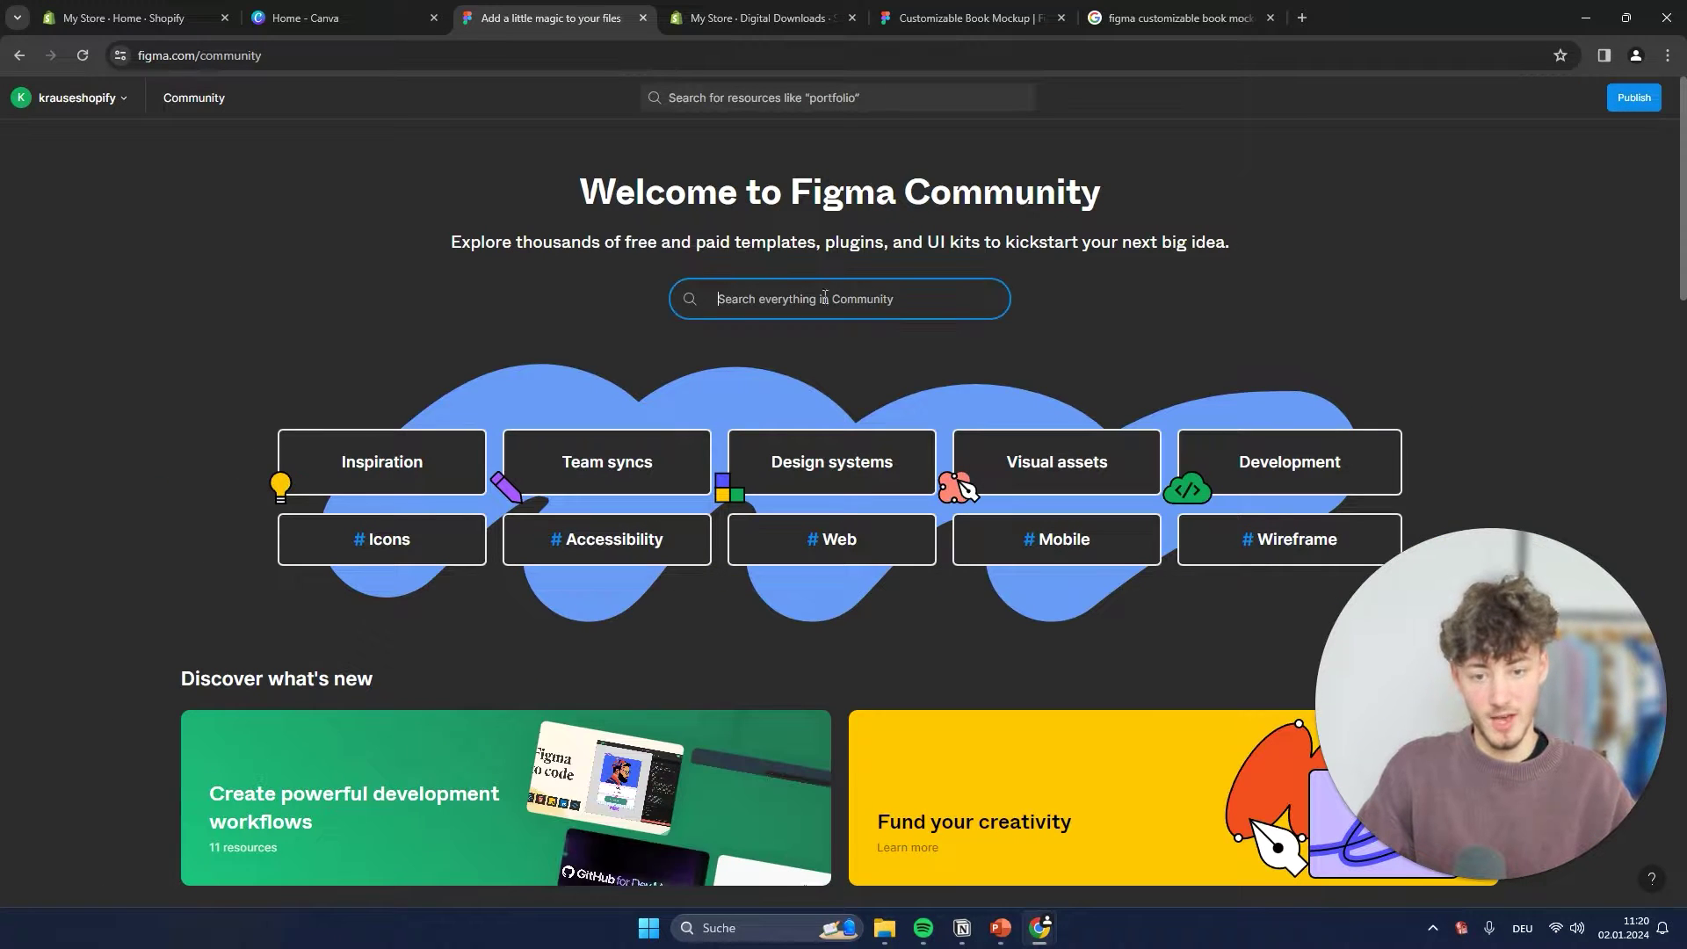
# Step: Search the Figma Community for "Customizable Book Mockup"
pyautogui.click(960, 10)
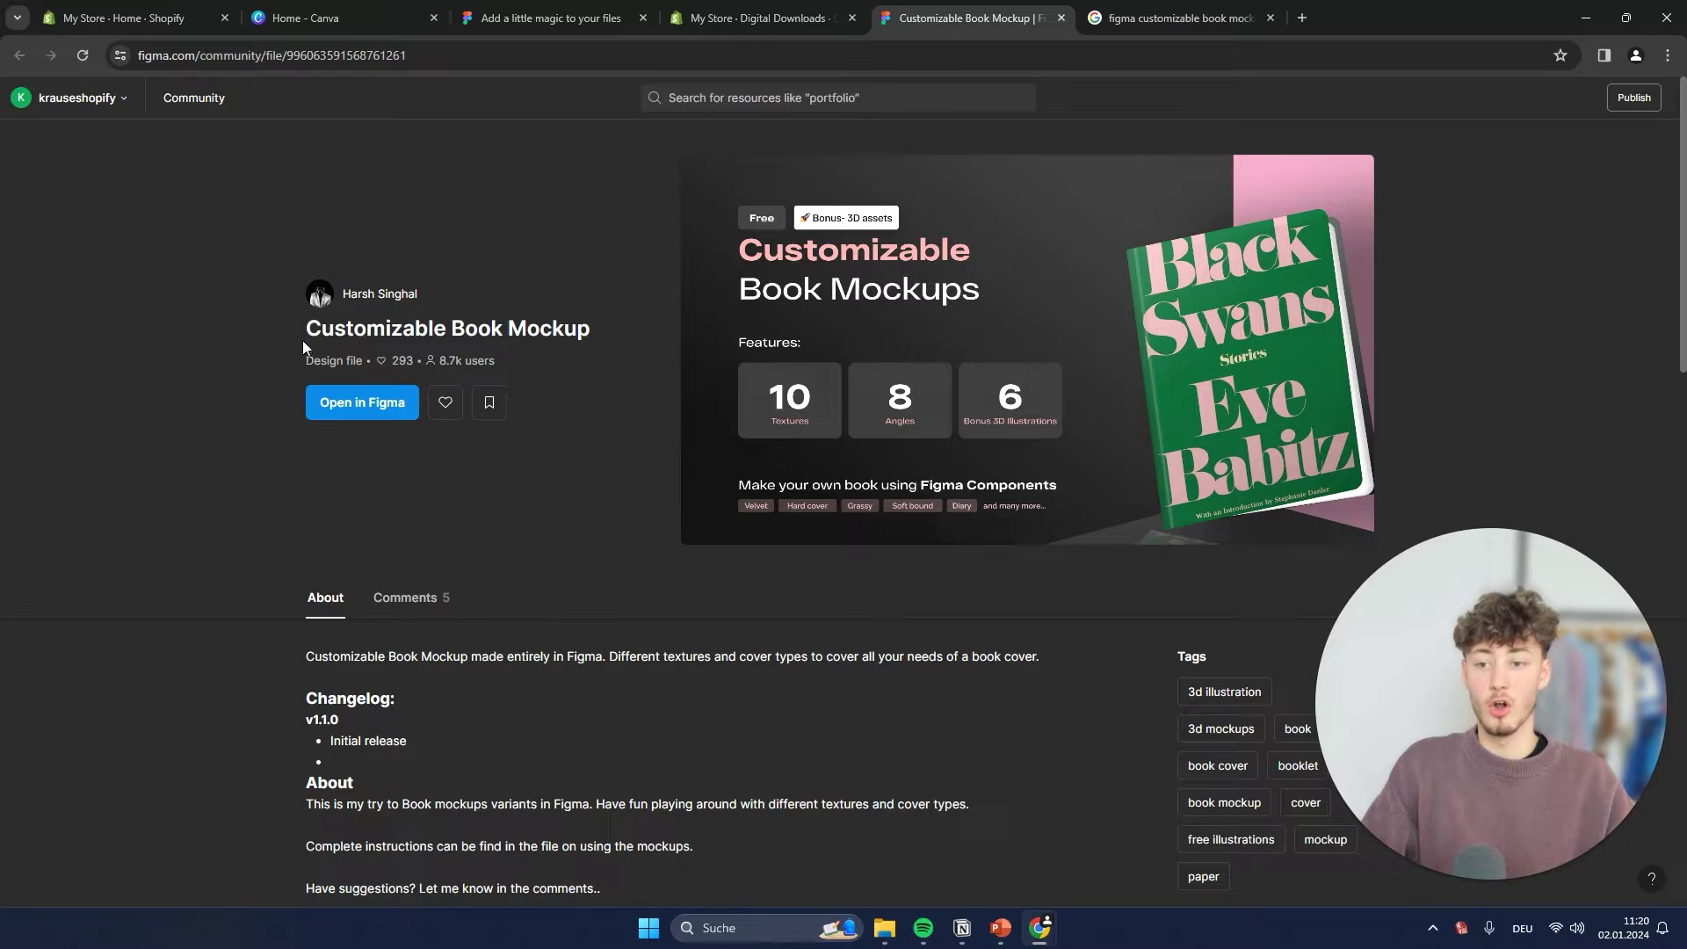
pyautogui.click(552, 17)
pyautogui.click(816, 299)
pyautogui.write('Customizable Book Mockup')
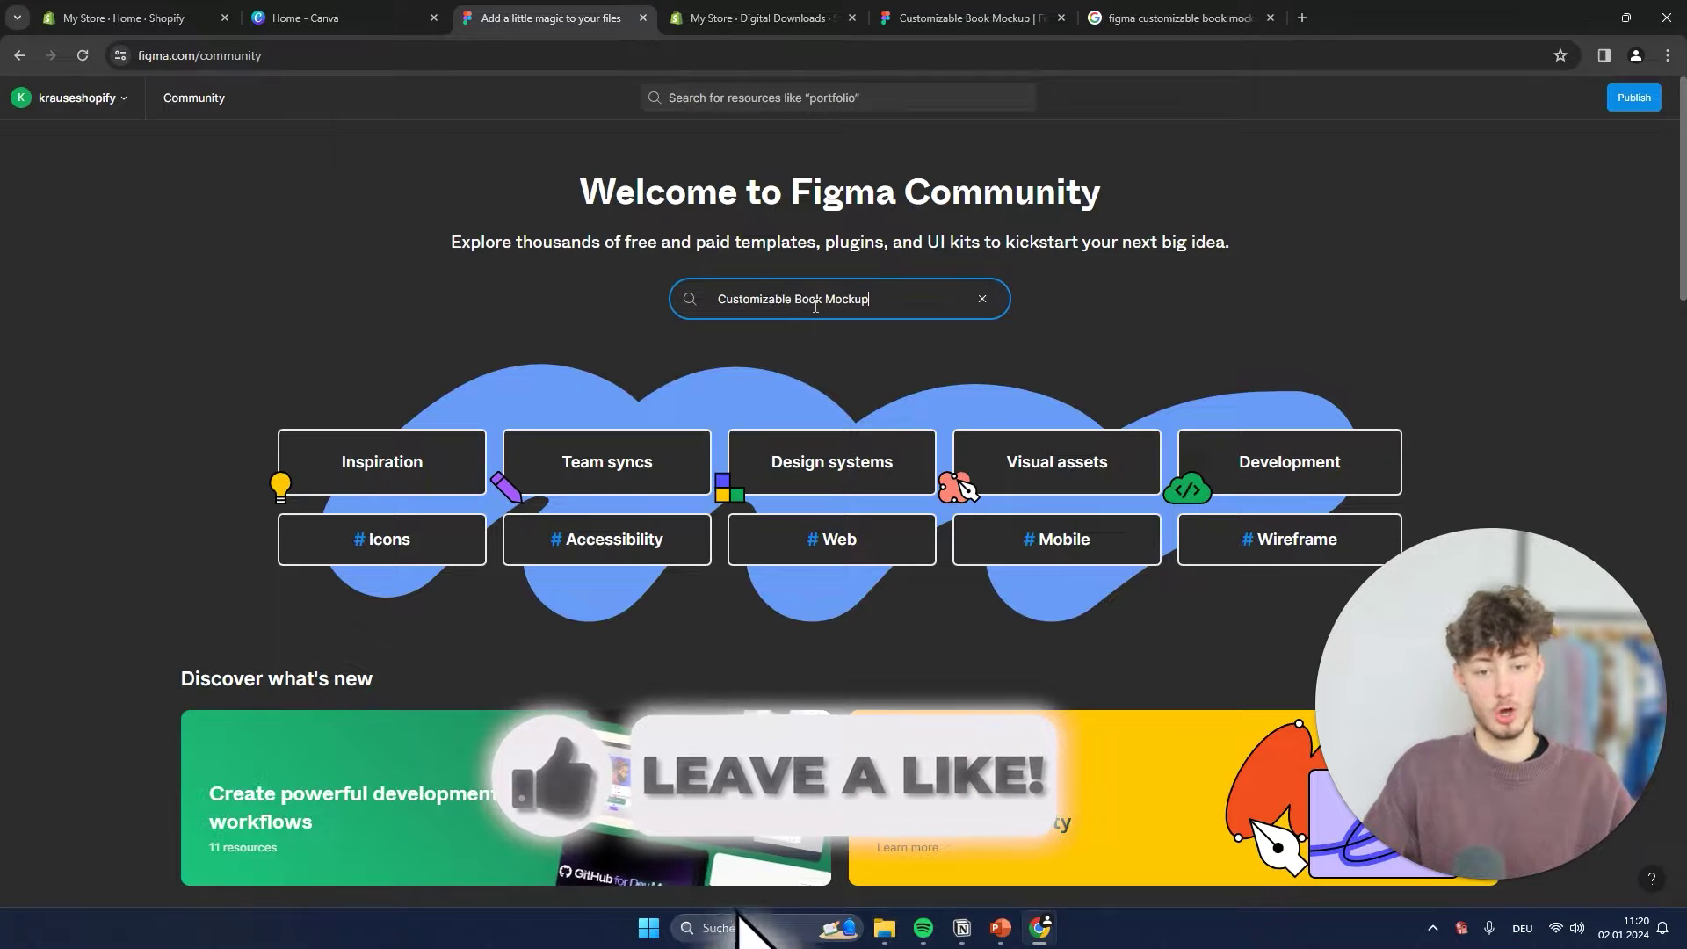
pyautogui.press('Return')
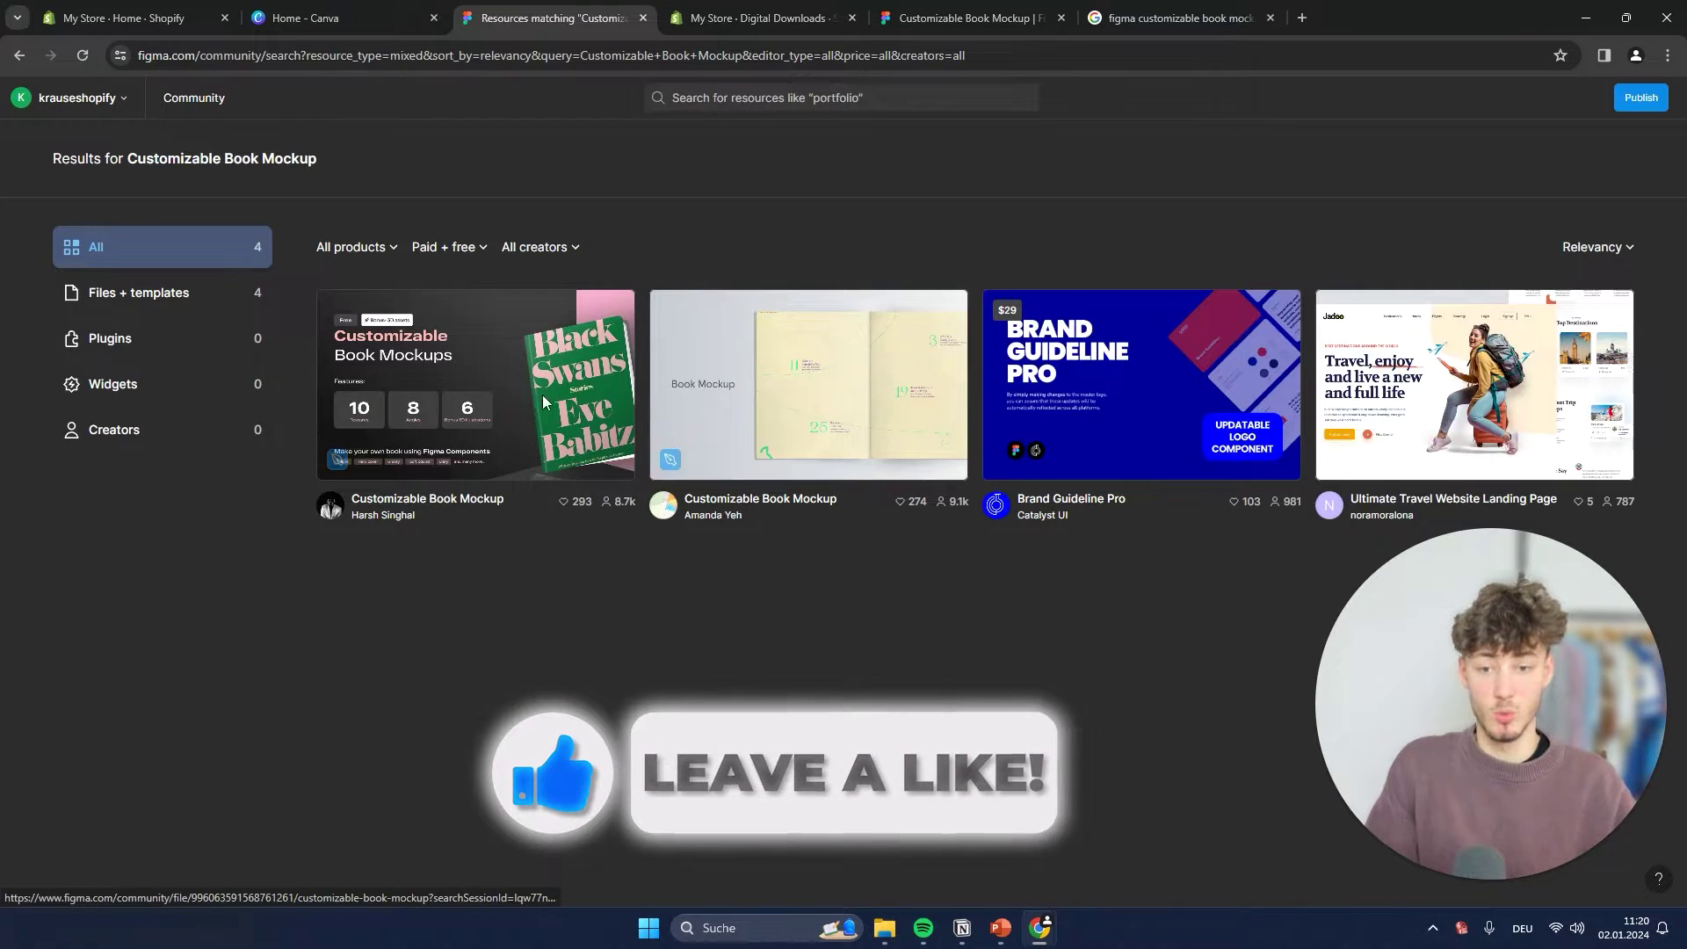
# Step: Open the Customizable Book Mockup with the green "Black Swans" cover as a Figma file and close the spare community page
pyautogui.click(530, 403)
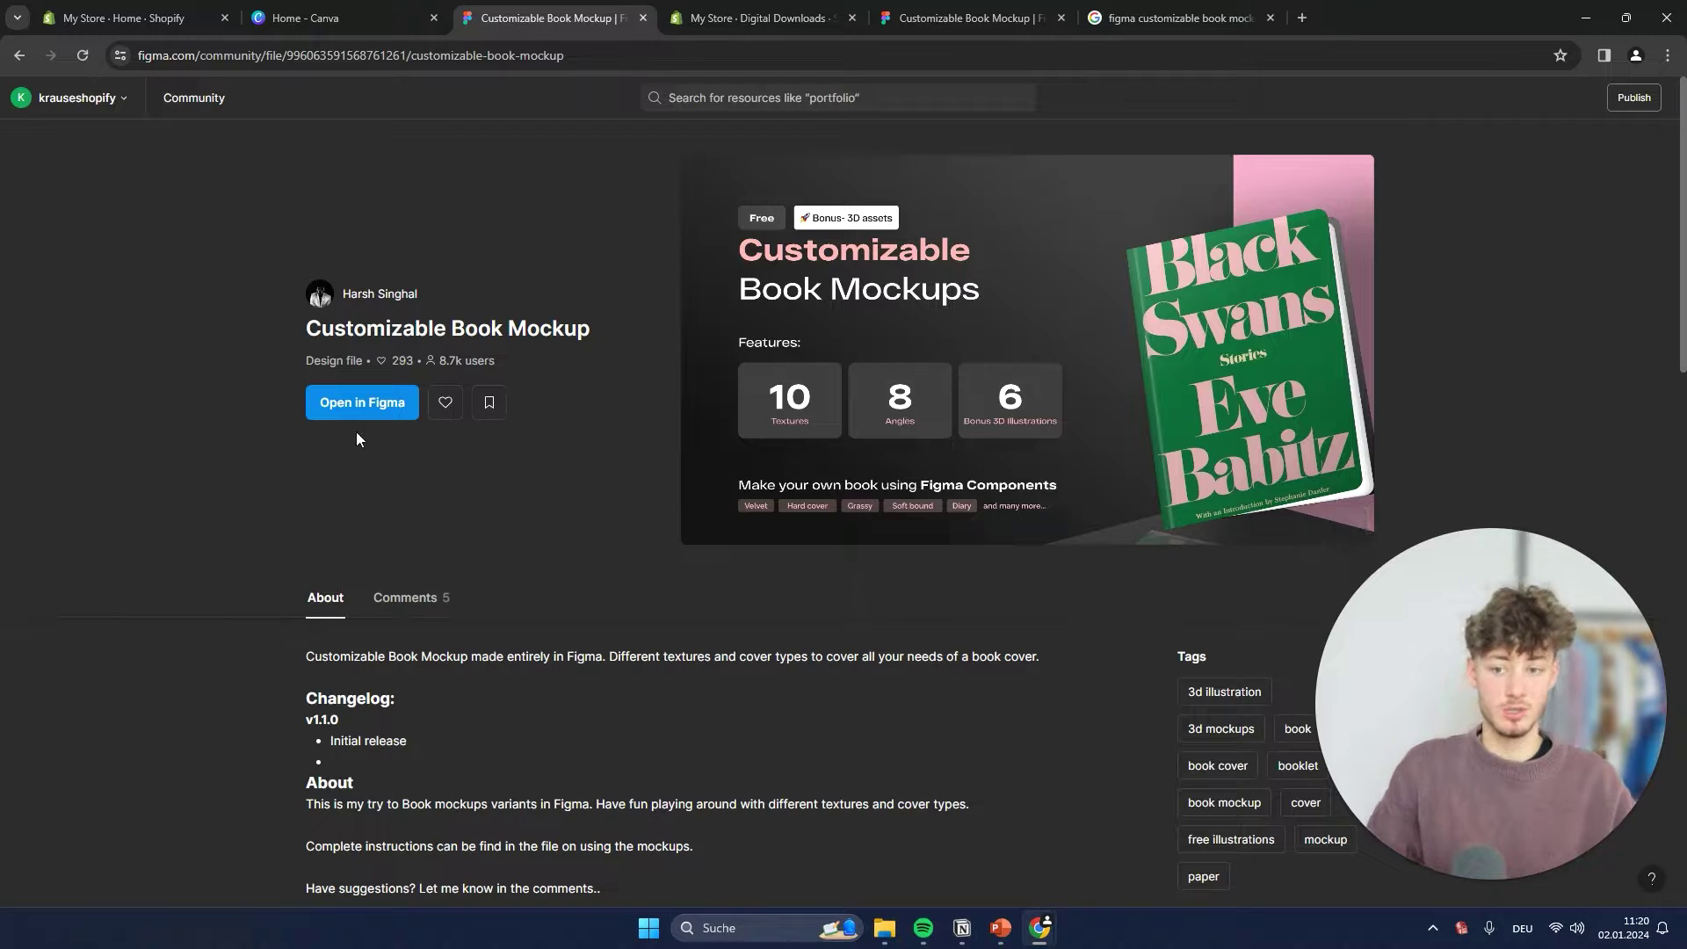
pyautogui.click(338, 408)
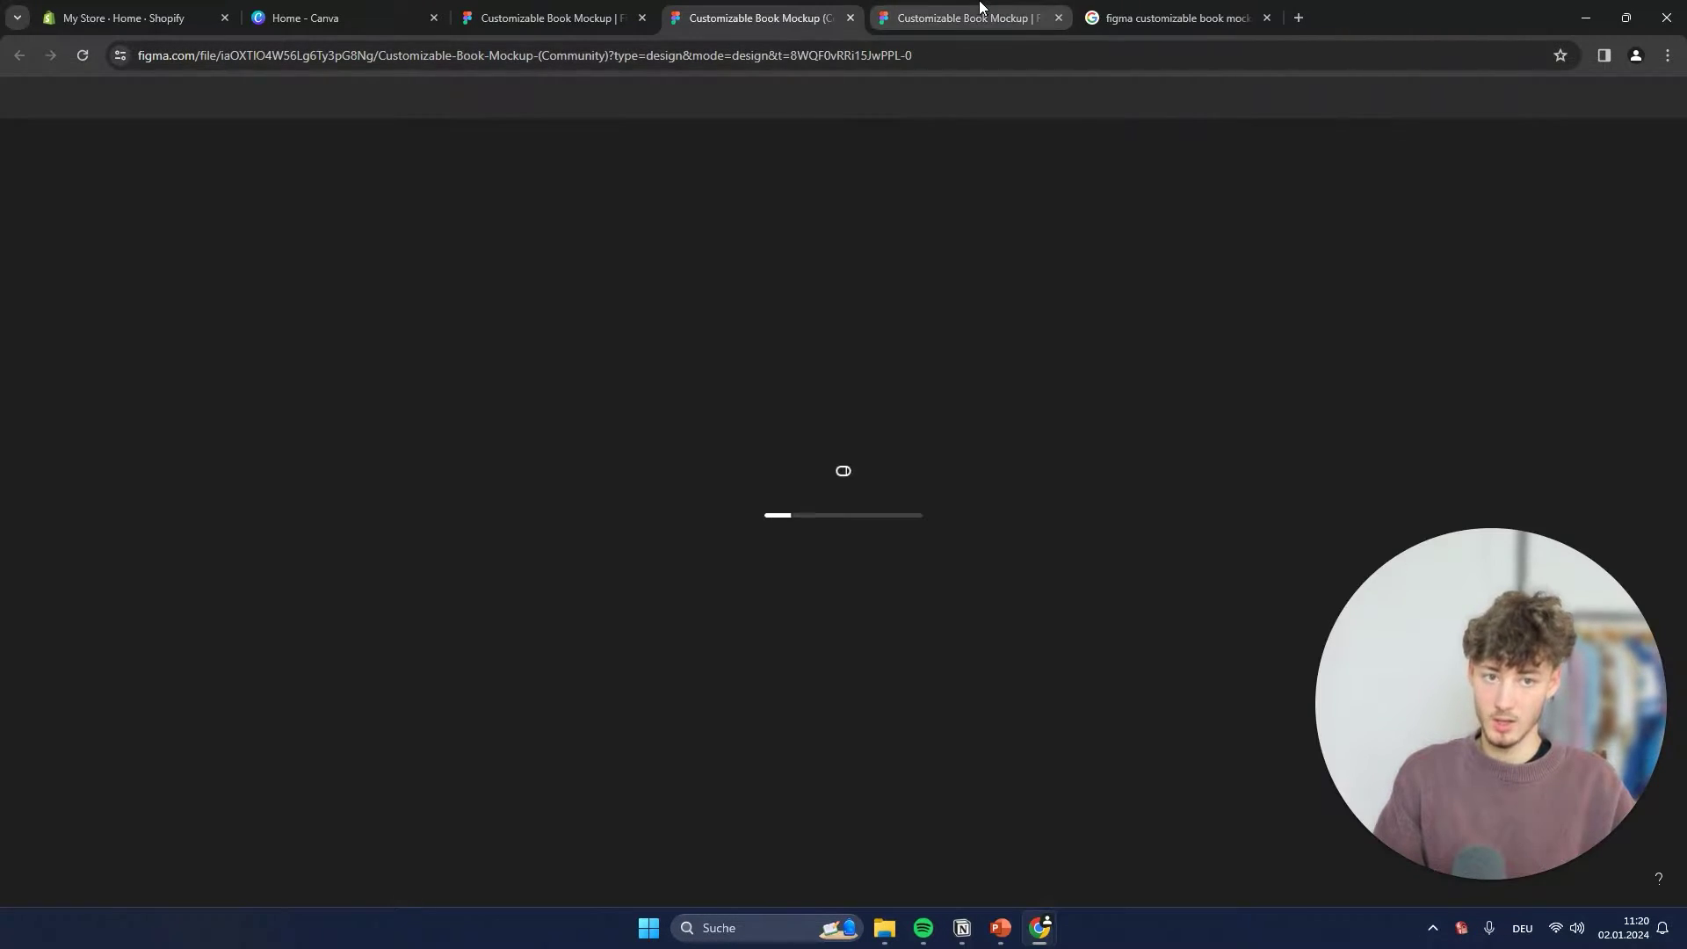
pyautogui.click(982, 7)
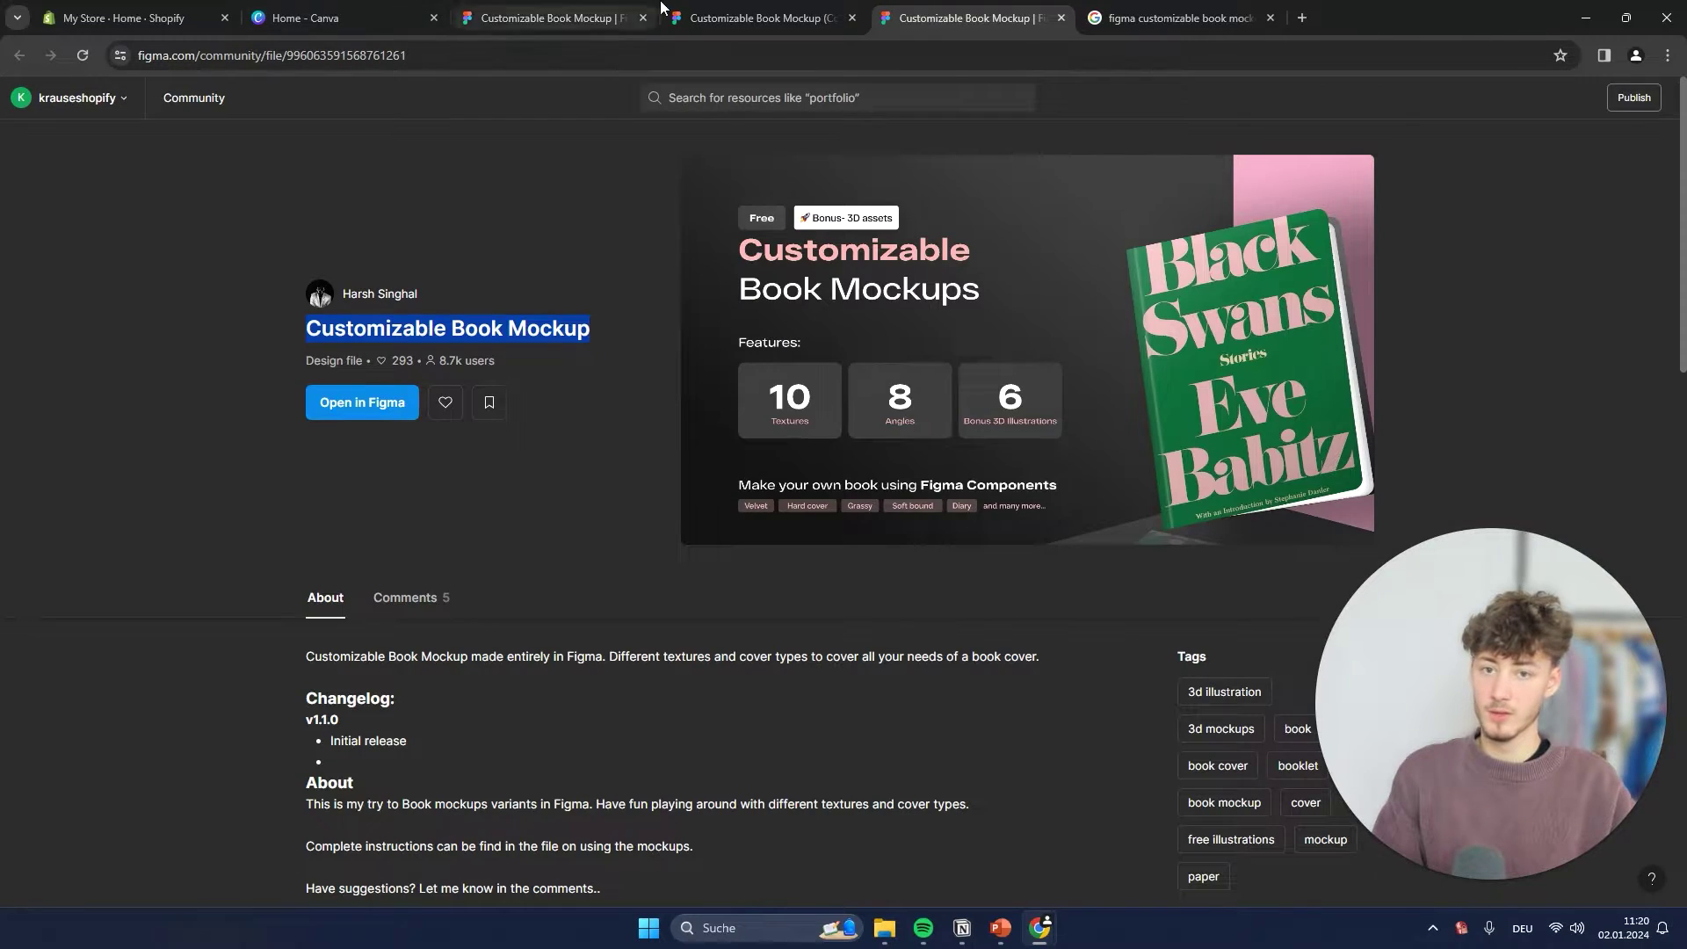
pyautogui.click(761, 18)
pyautogui.click(1058, 18)
pyautogui.scroll(2, 710, 310)
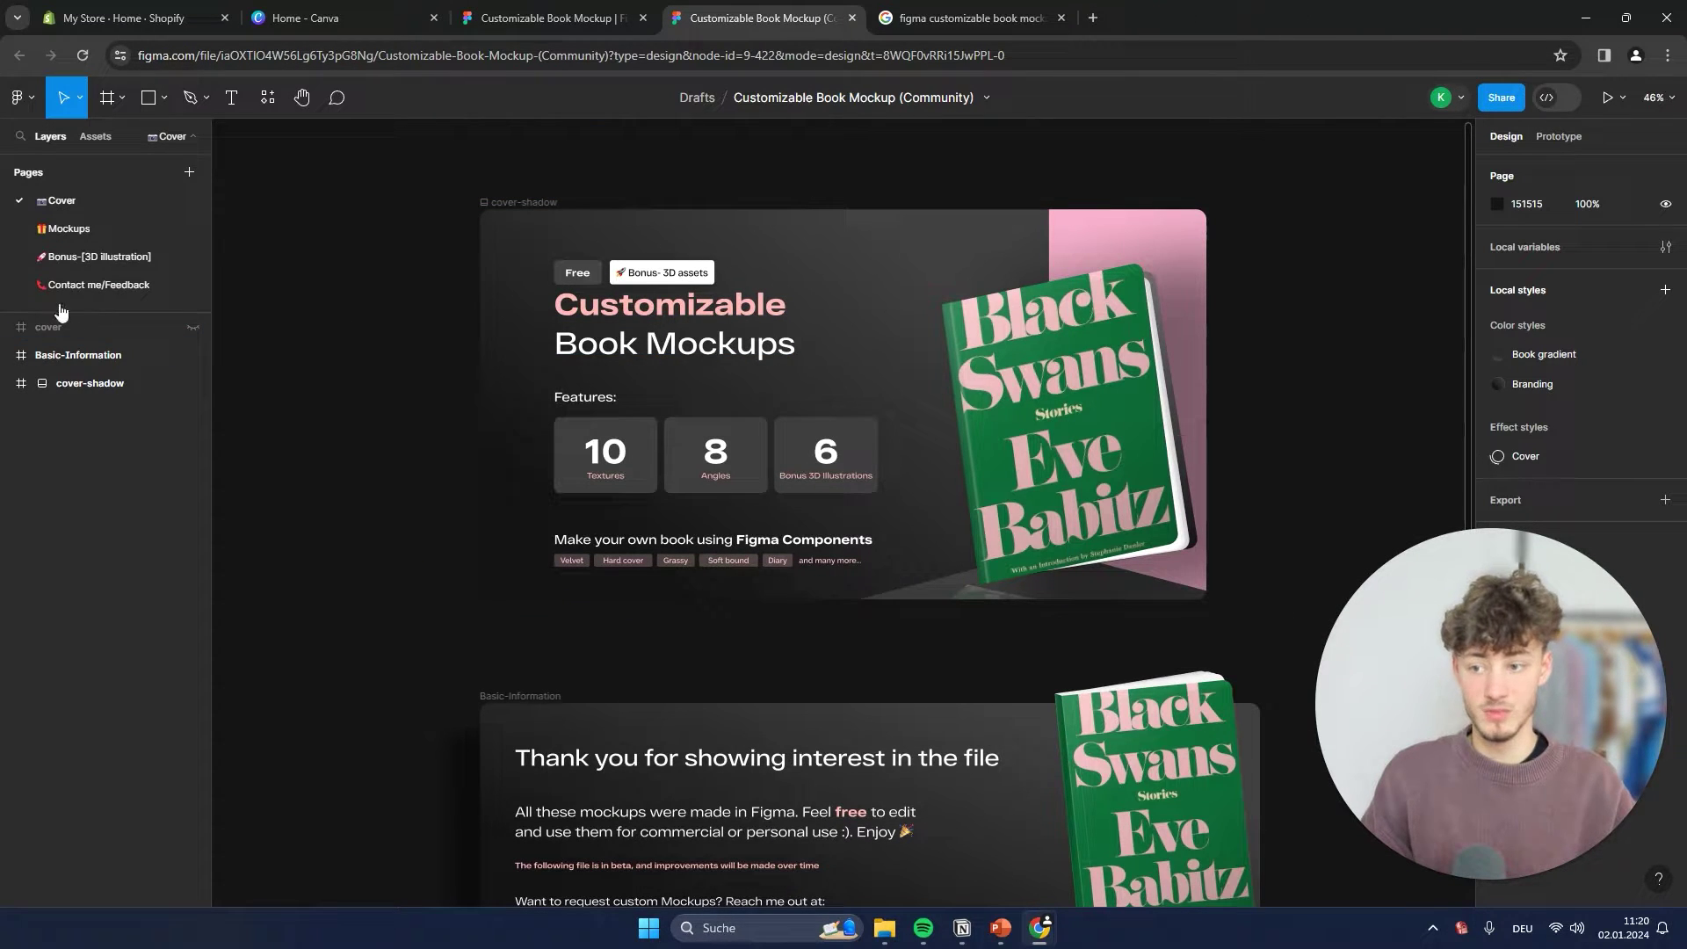
# Step: Show the Mockups page of the file, look over its mockups and select the Book - Front-Cover variant in the Cover set
pyautogui.click(108, 230)
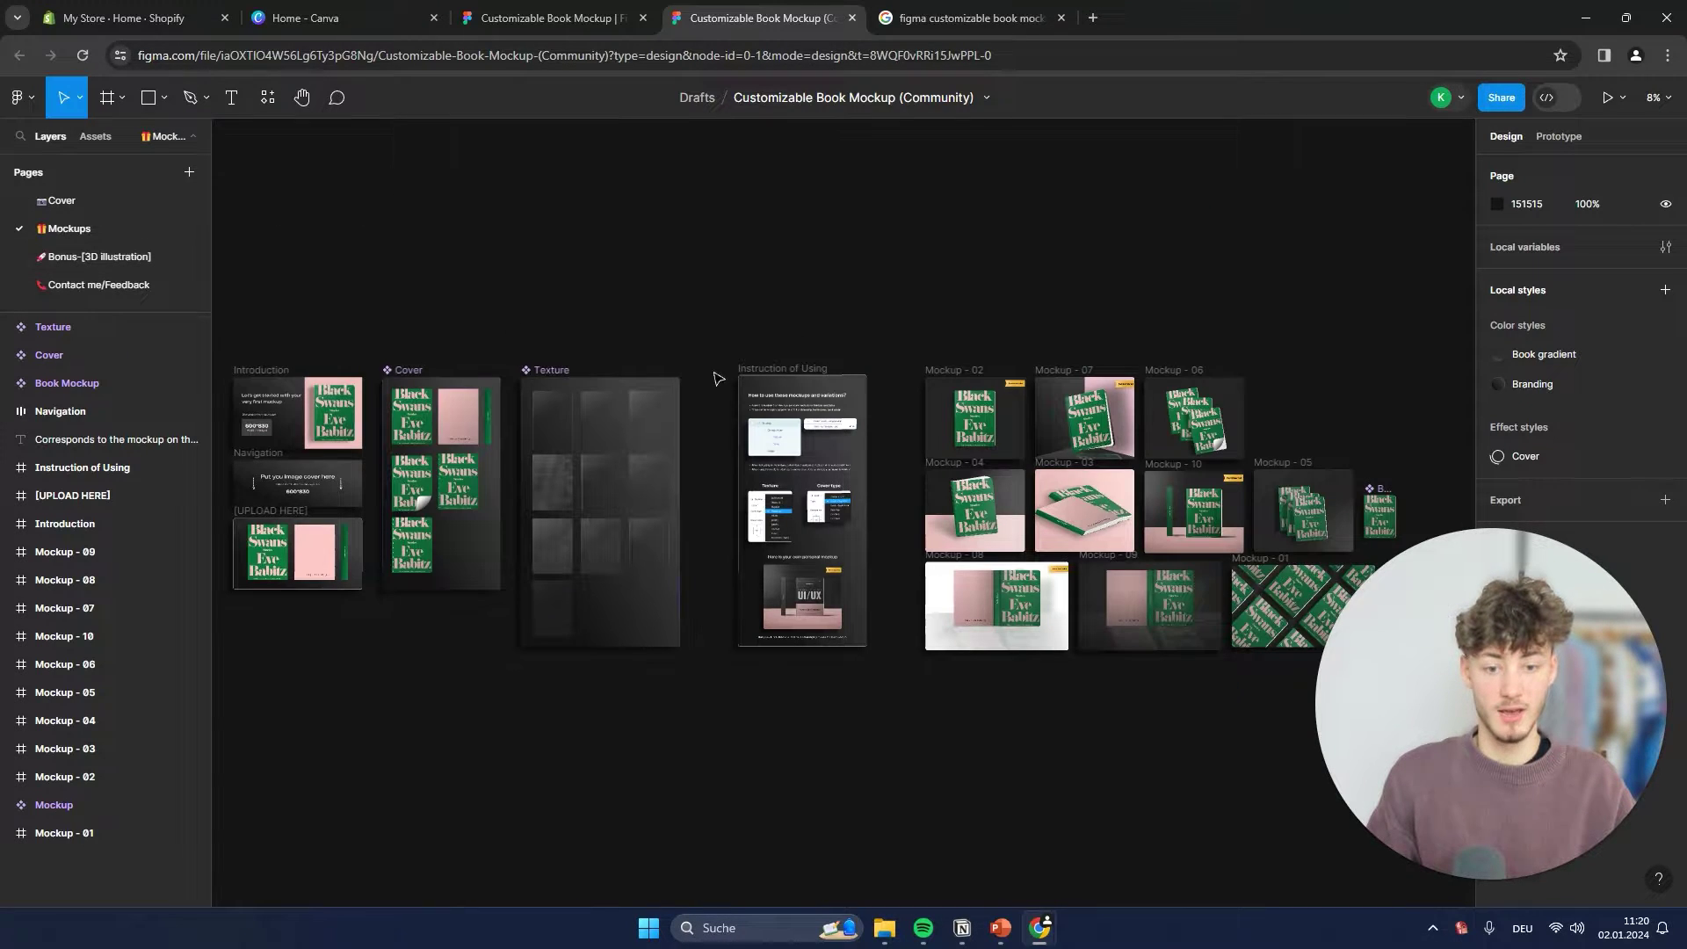
pyautogui.scroll(-3, 947, 396)
pyautogui.scroll(8, 678, 420)
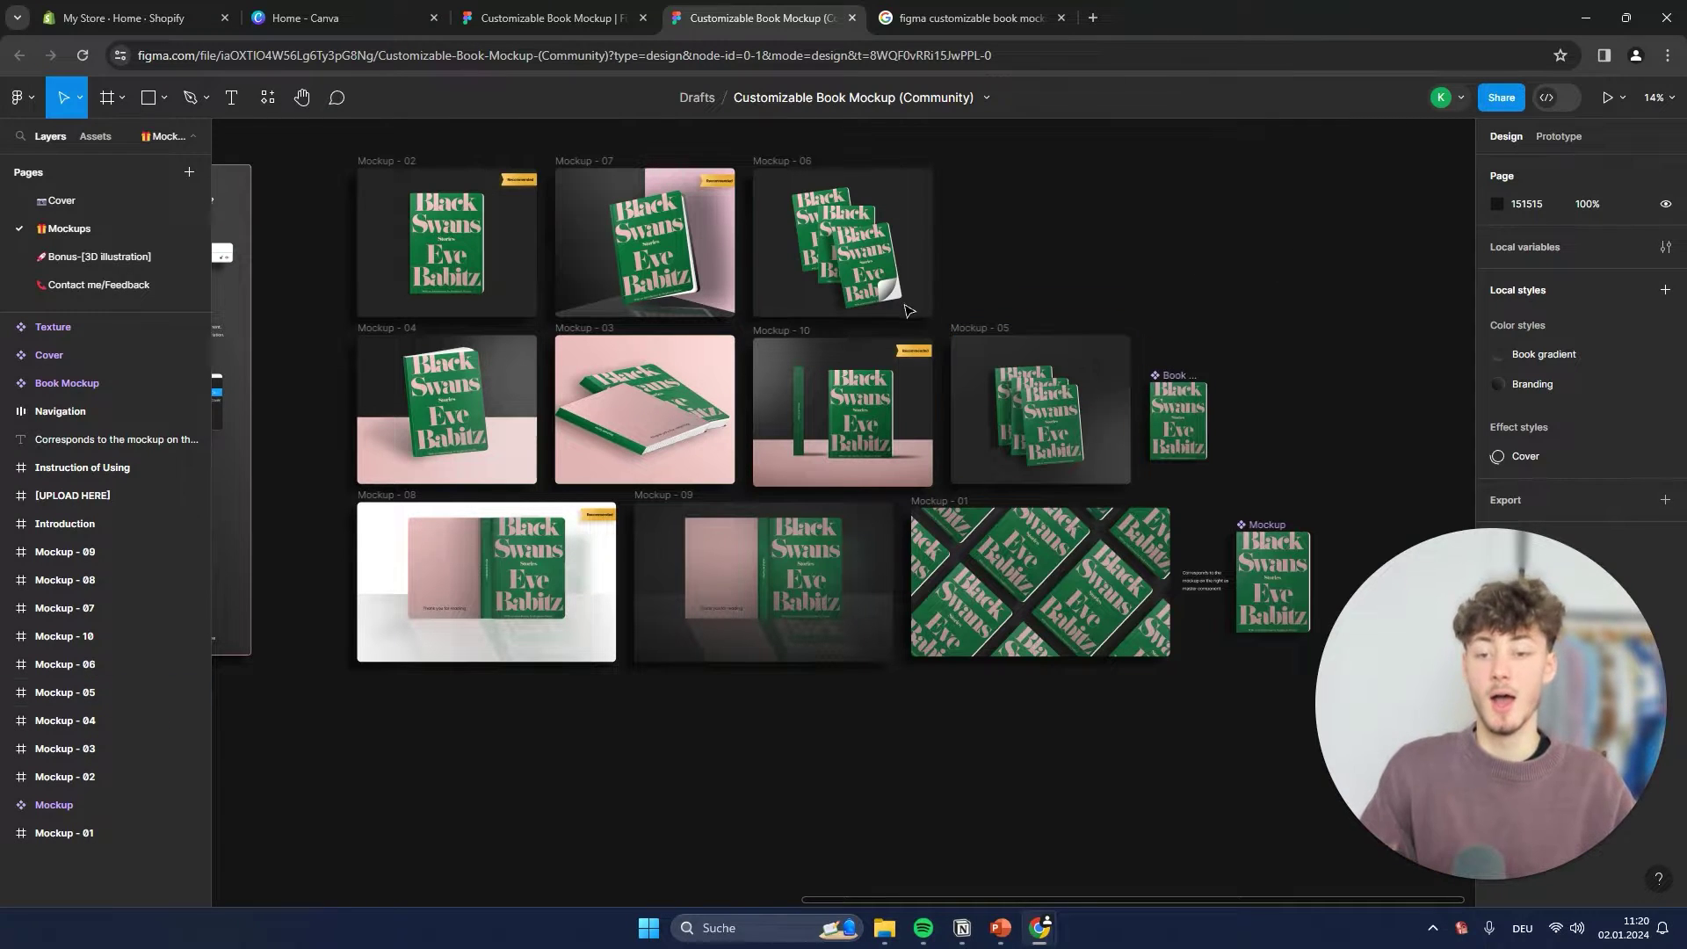
pyautogui.scroll(-4, 933, 332)
pyautogui.scroll(8, 876, 325)
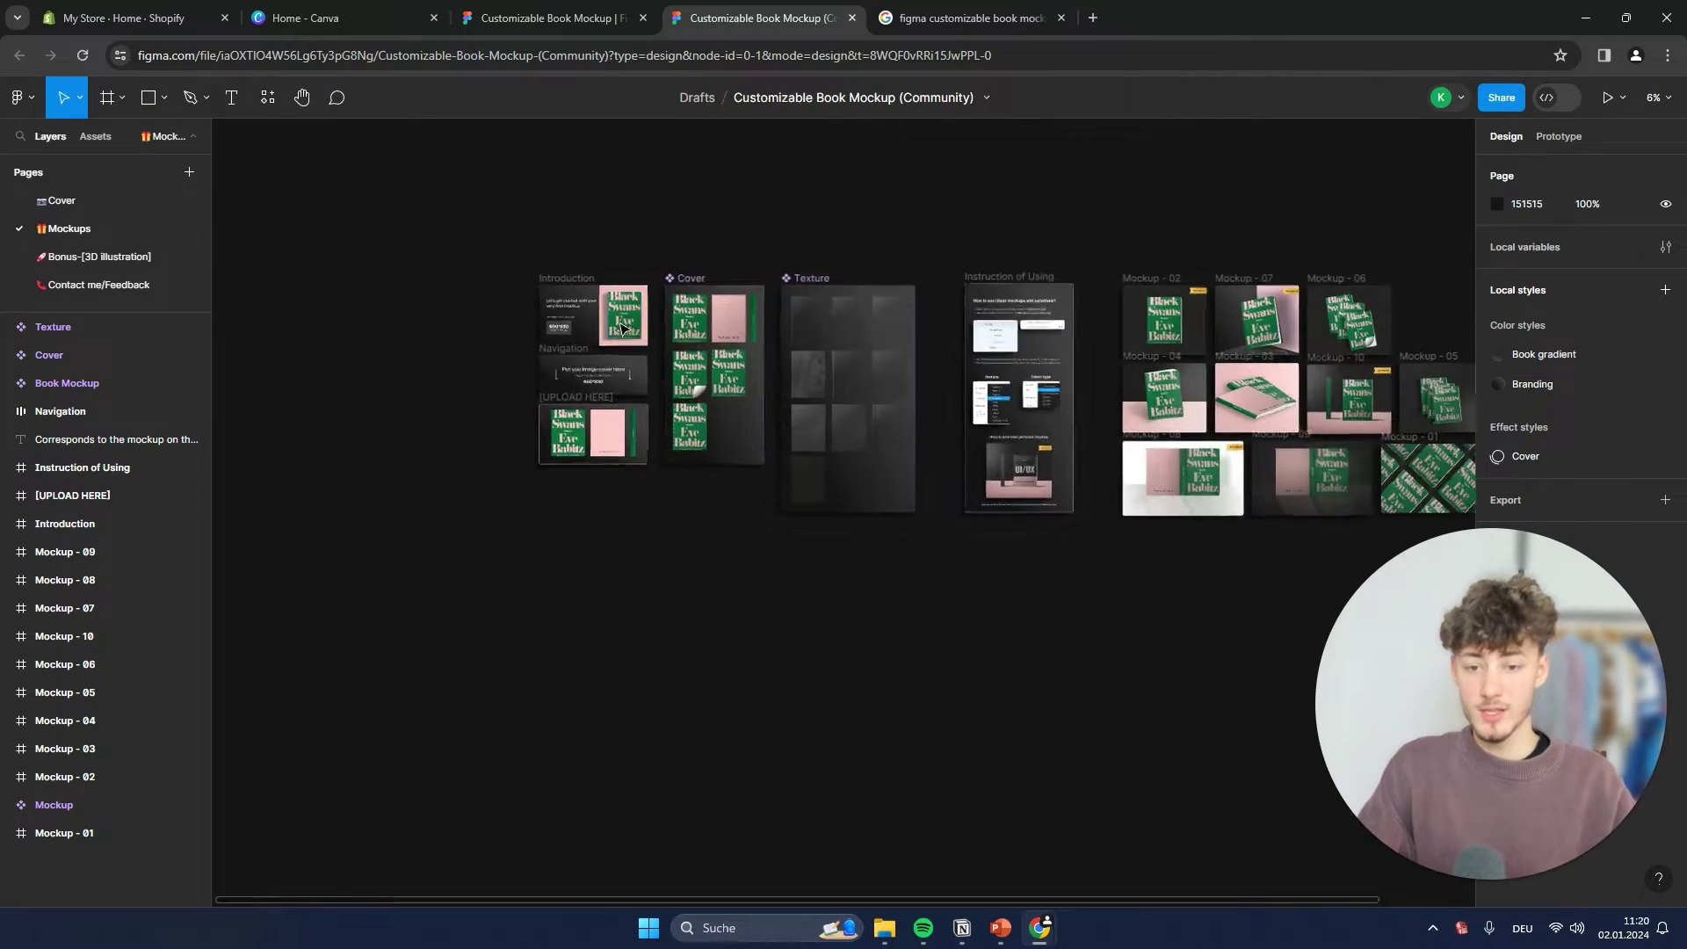
pyautogui.scroll(3, 876, 325)
pyautogui.click(801, 333)
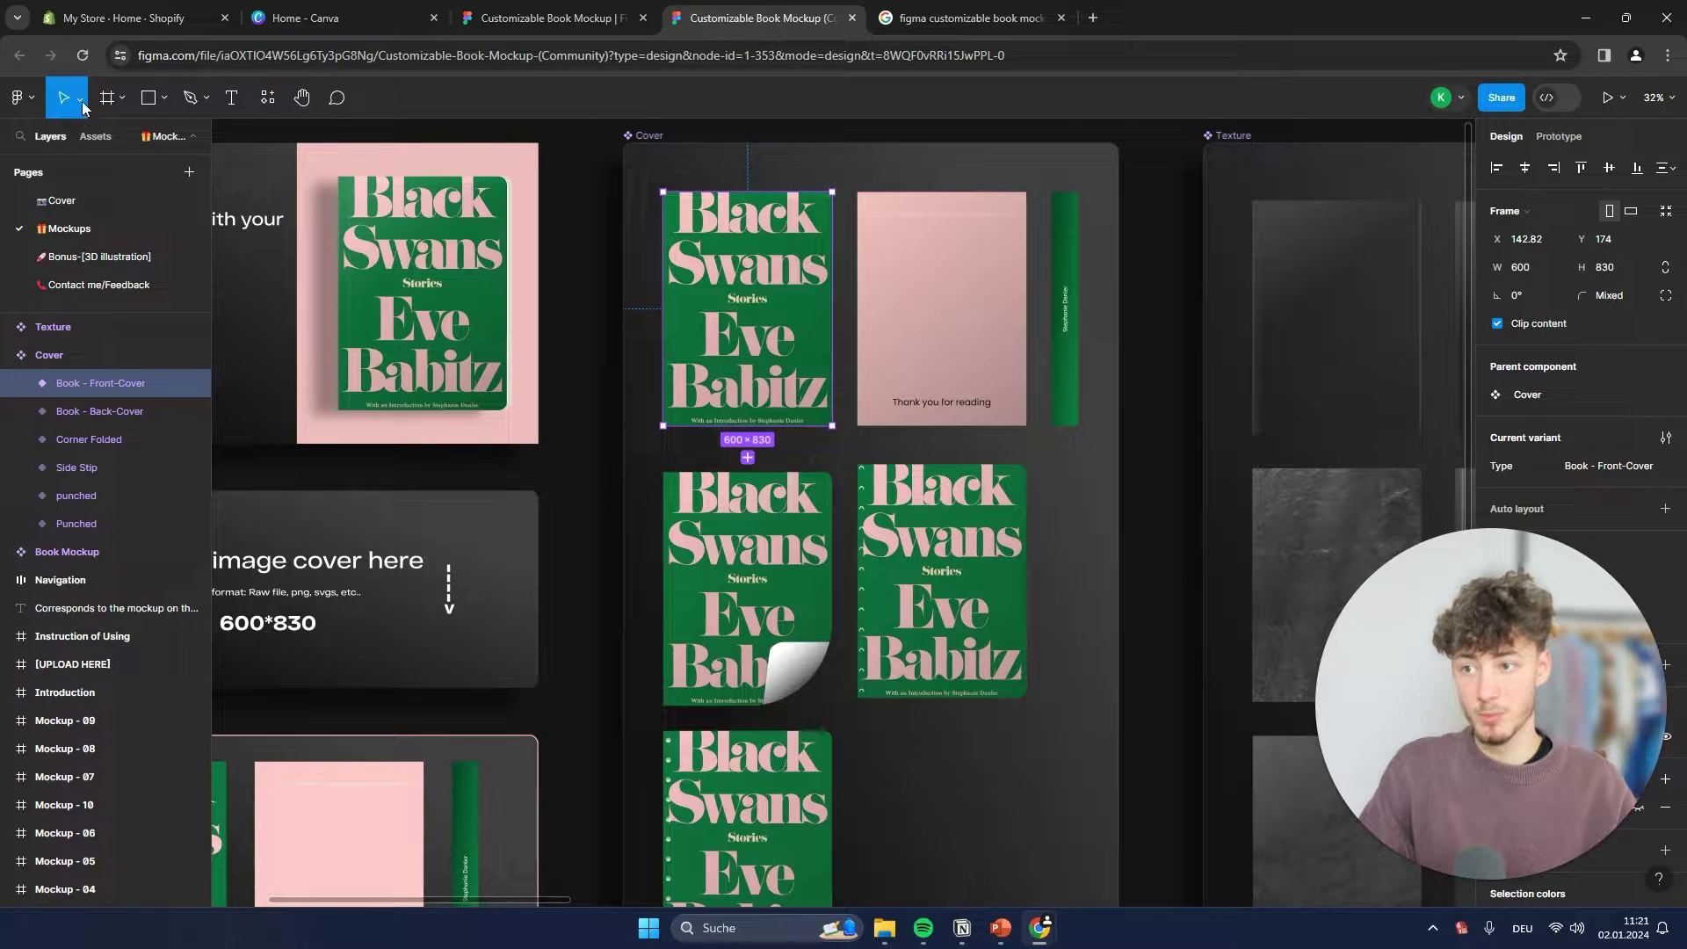
# Step: Create a new blank design file and place its browser tab ahead of the mockup file
pyautogui.click(31, 103)
pyautogui.click(103, 154)
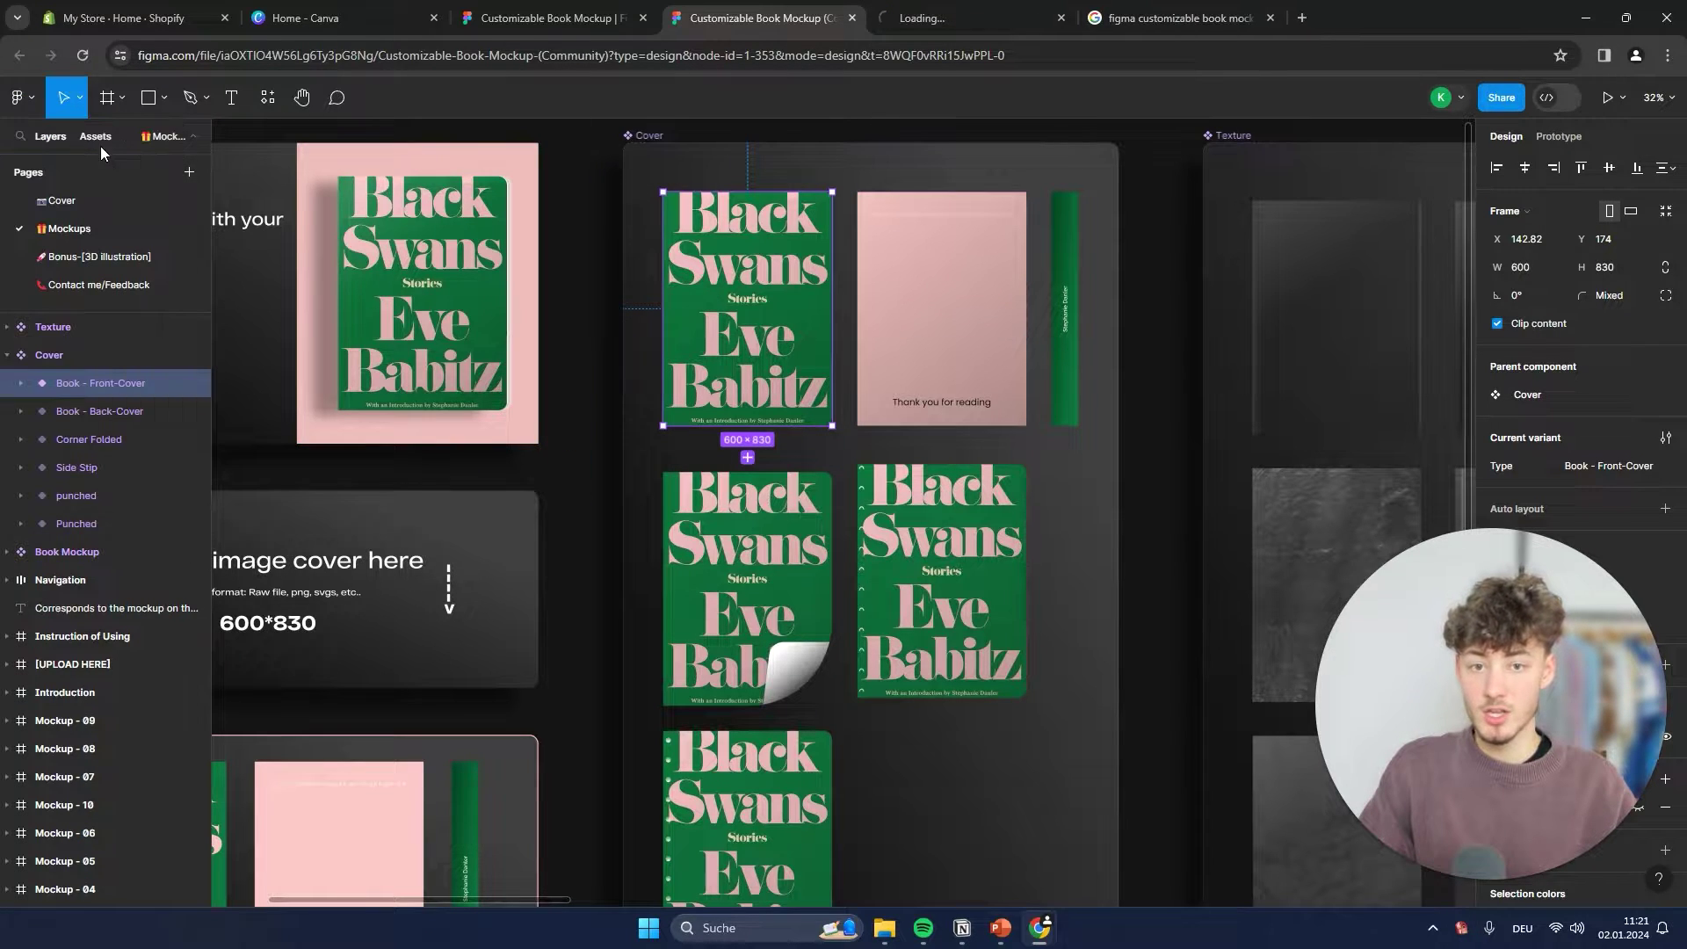
pyautogui.moveTo(945, 25); pyautogui.dragTo(830, 3)
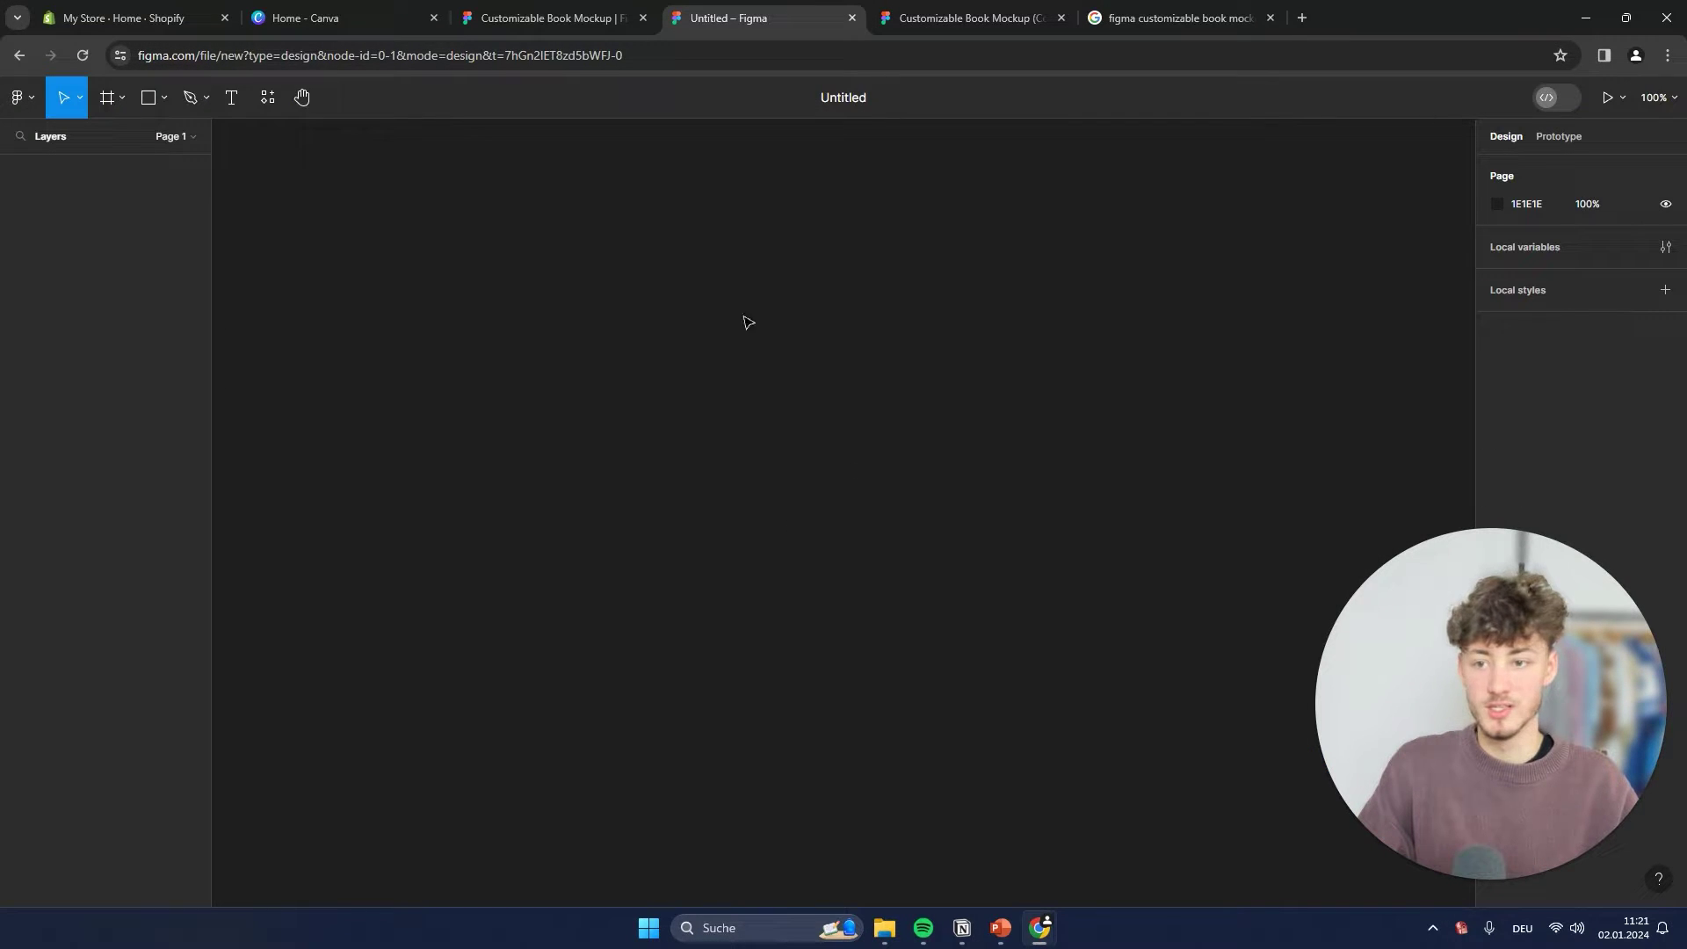
# Step: Draw a portrait frame of about 362 × 481 on the blank canvas and select it
pyautogui.click(158, 98)
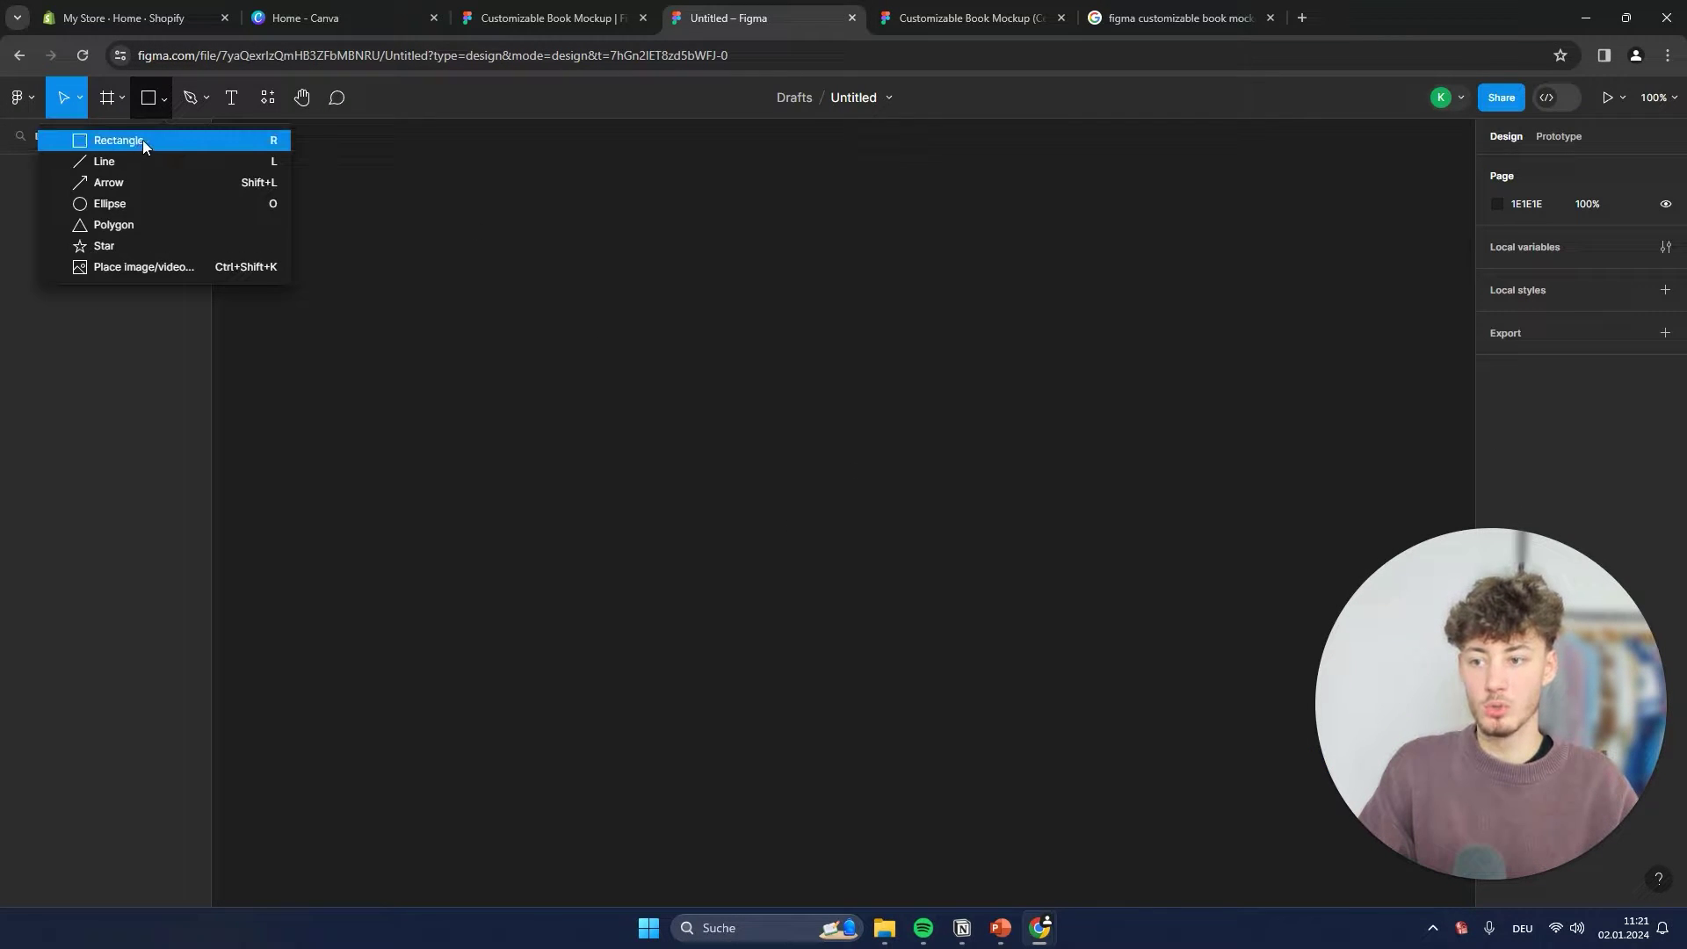
pyautogui.click(121, 98)
pyautogui.click(141, 139)
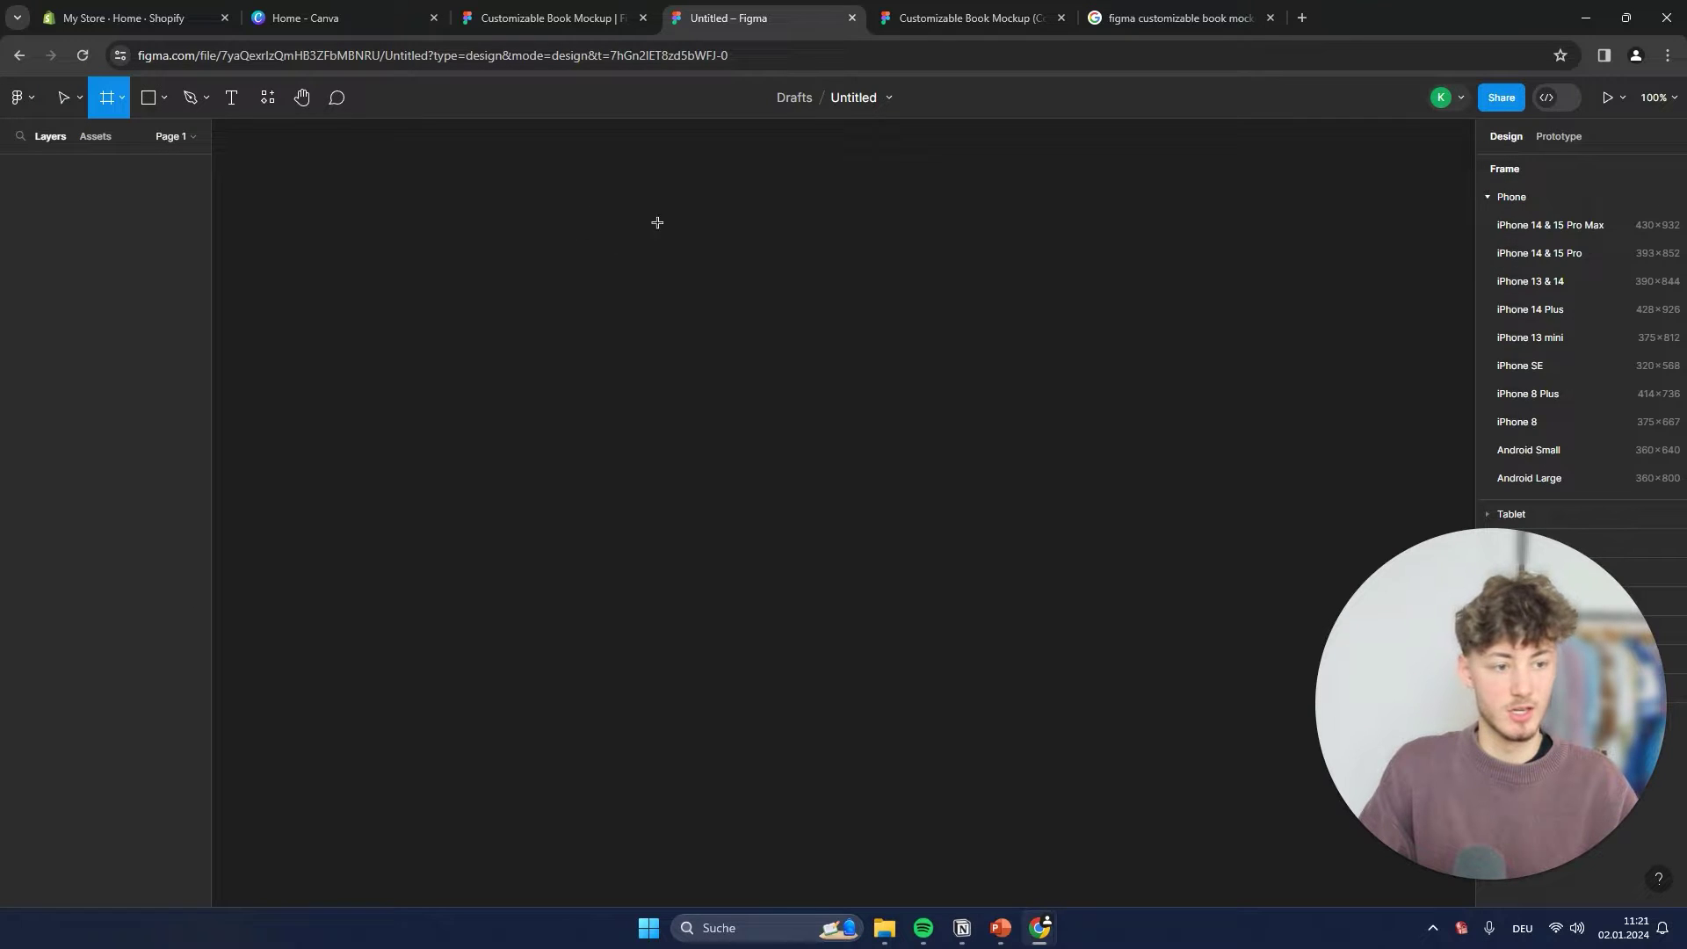
pyautogui.moveTo(602, 207); pyautogui.dragTo(901, 525)
pyautogui.moveTo(919, 630); pyautogui.dragTo(920, 630)
pyautogui.click(757, 652)
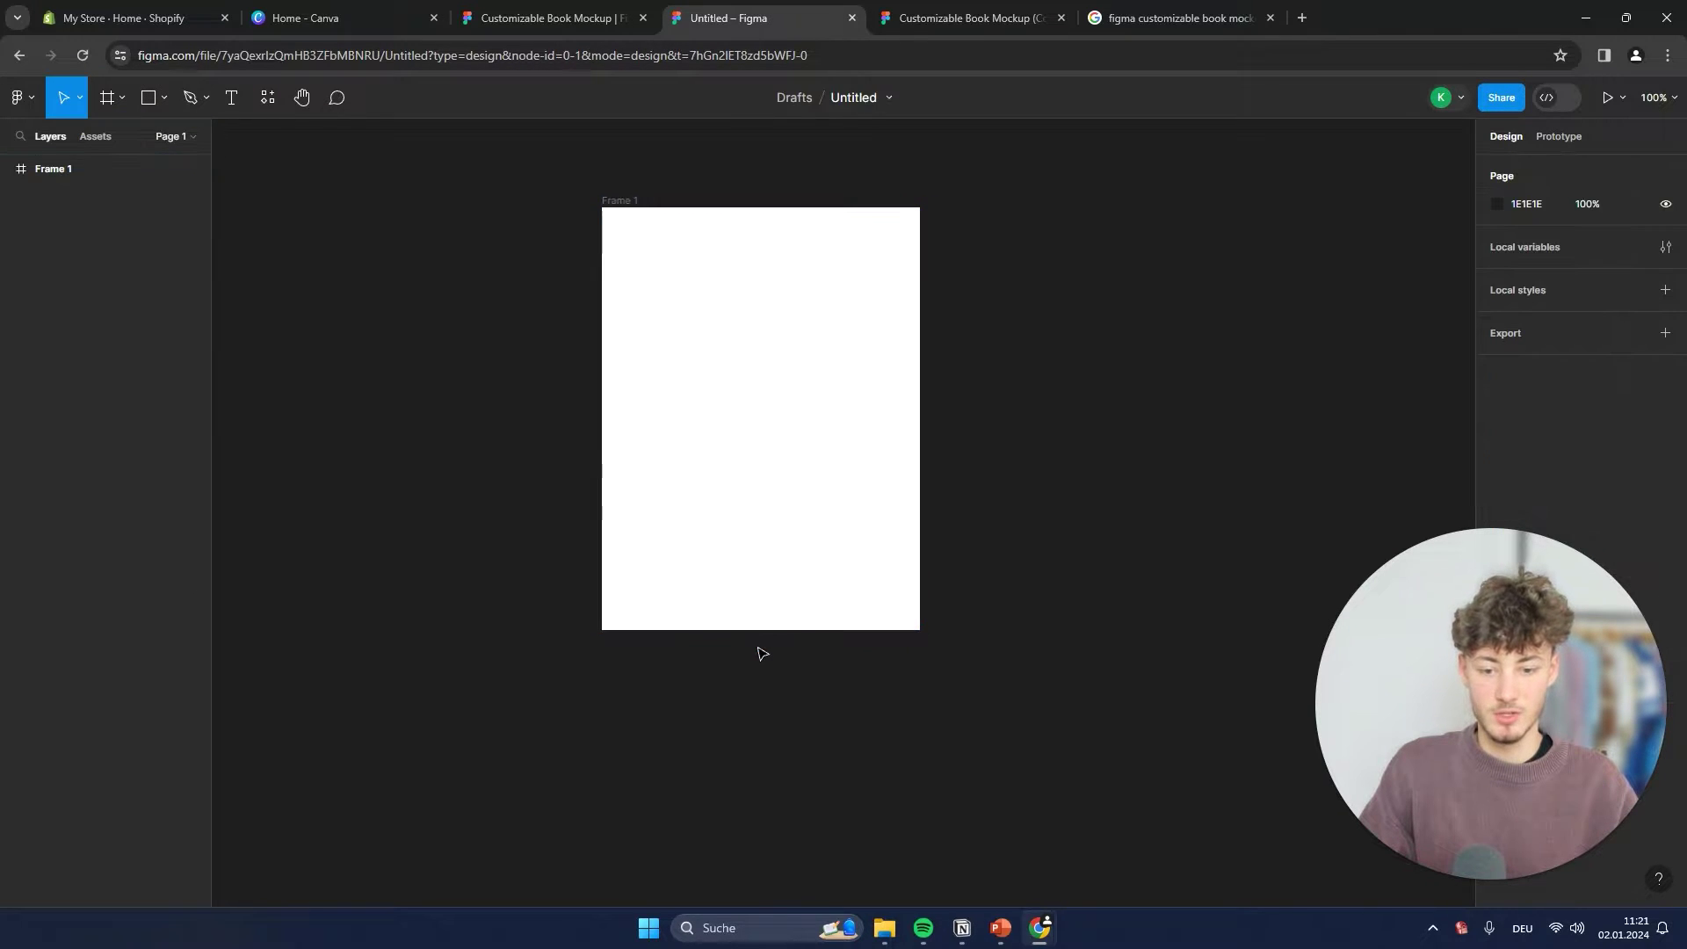
pyautogui.click(761, 615)
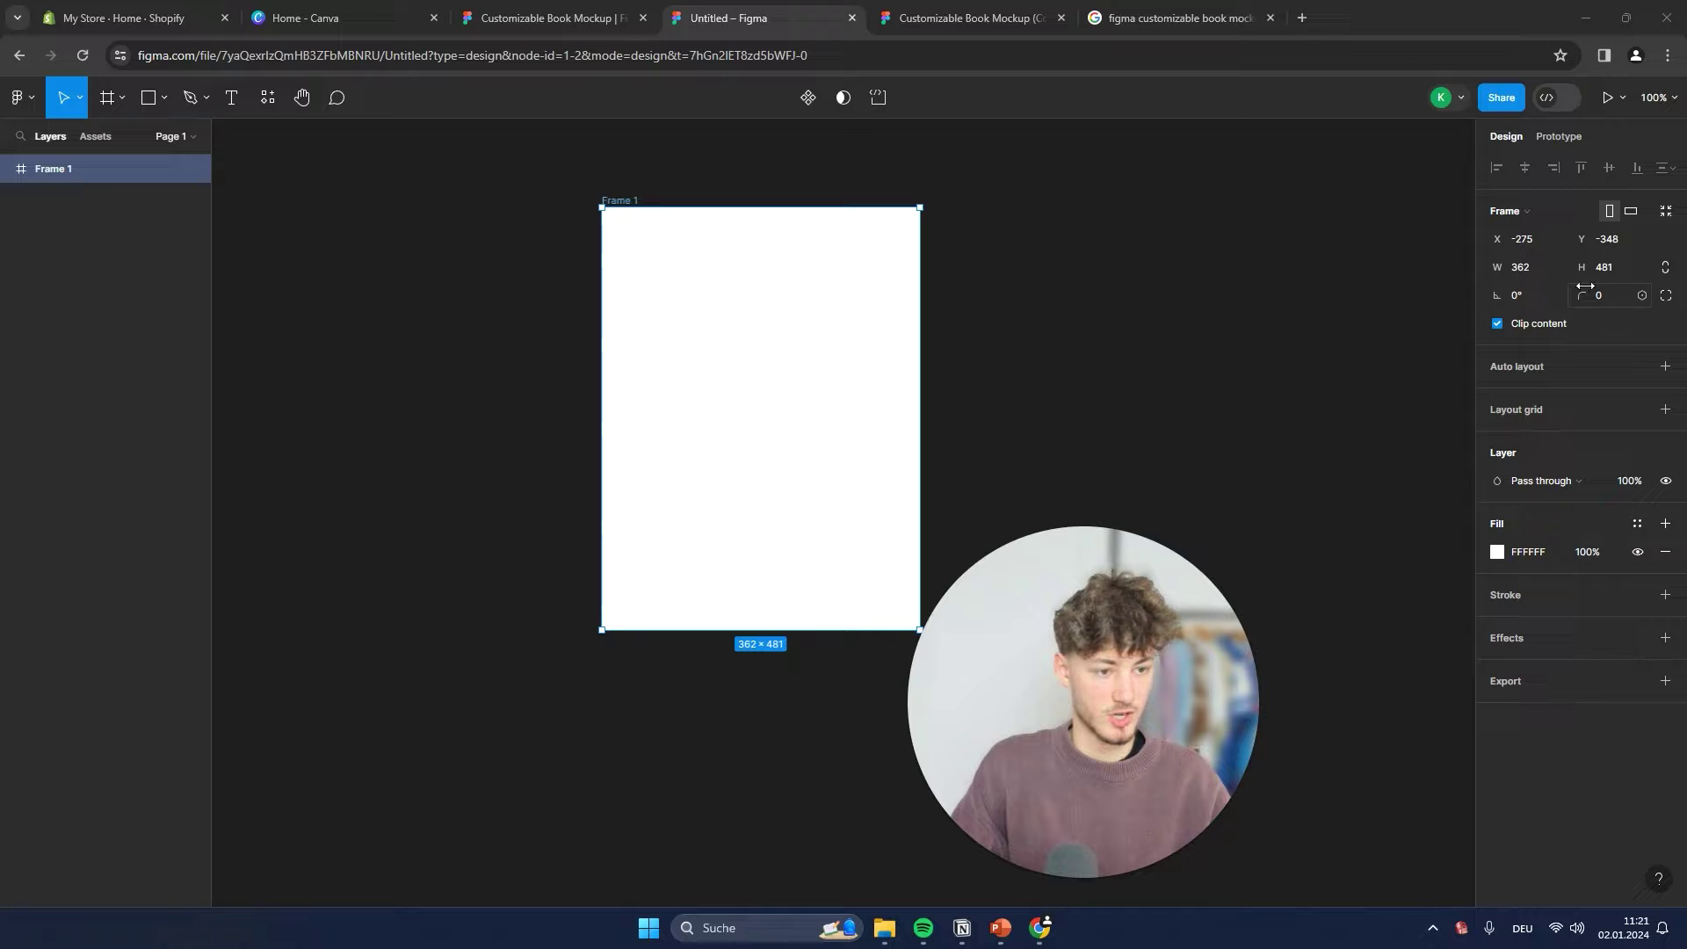
# Step: Set the frame's width to 600 and its height to 830 to match the mockup's front cover
pyautogui.click(966, 18)
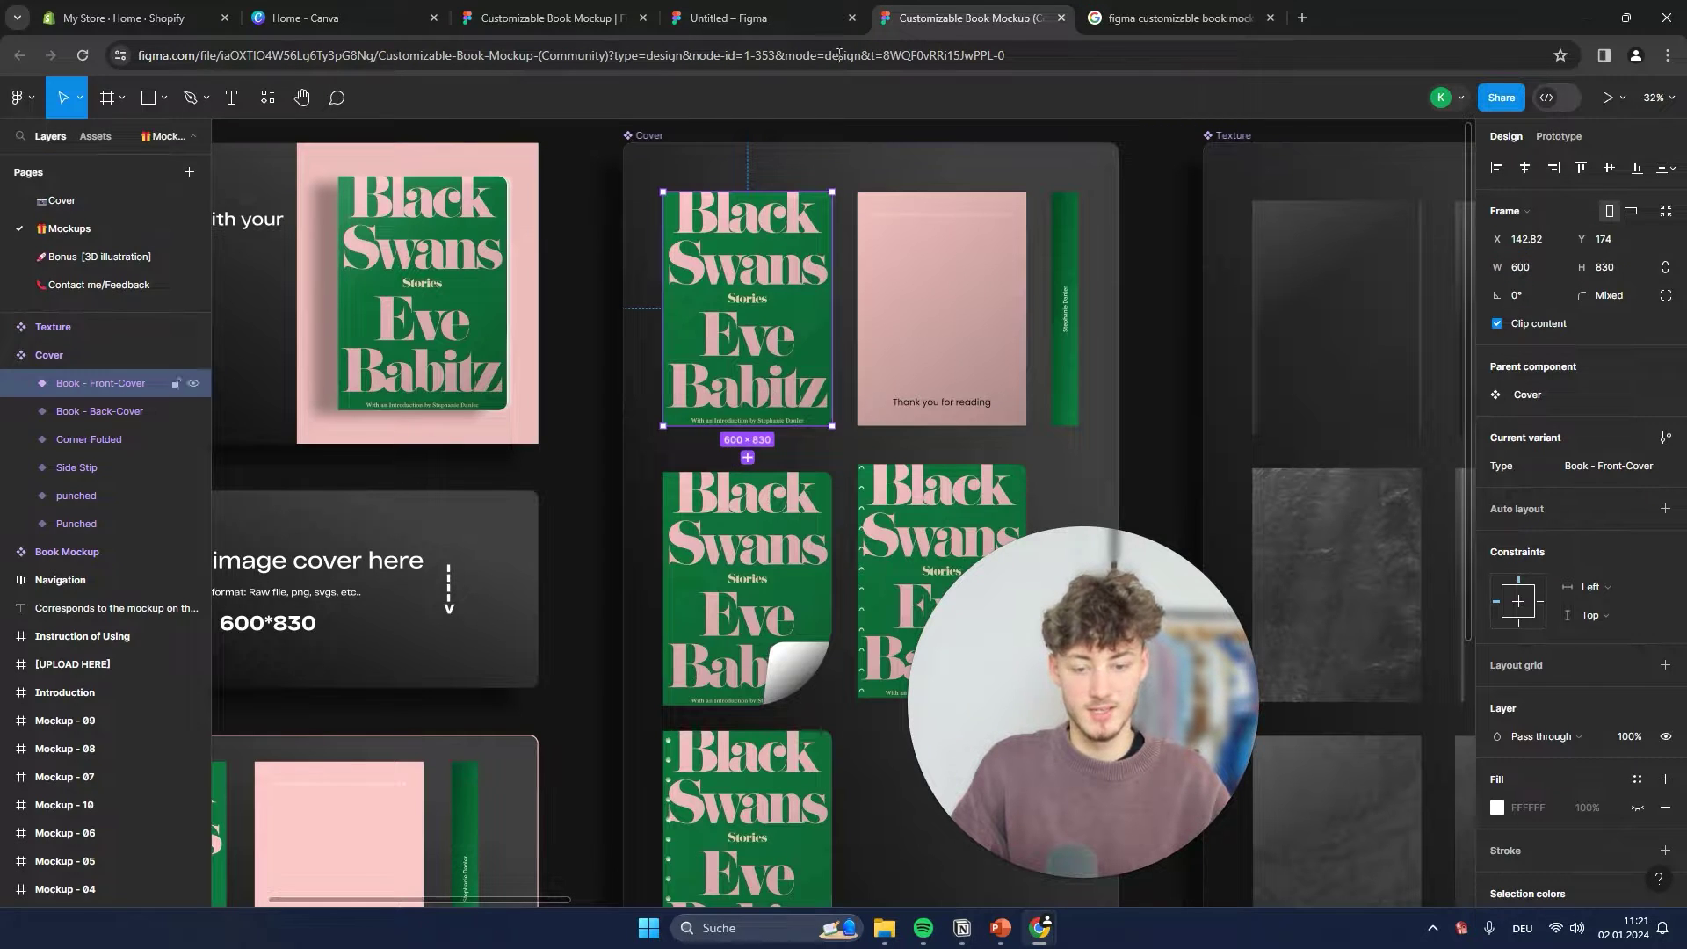
pyautogui.click(764, 18)
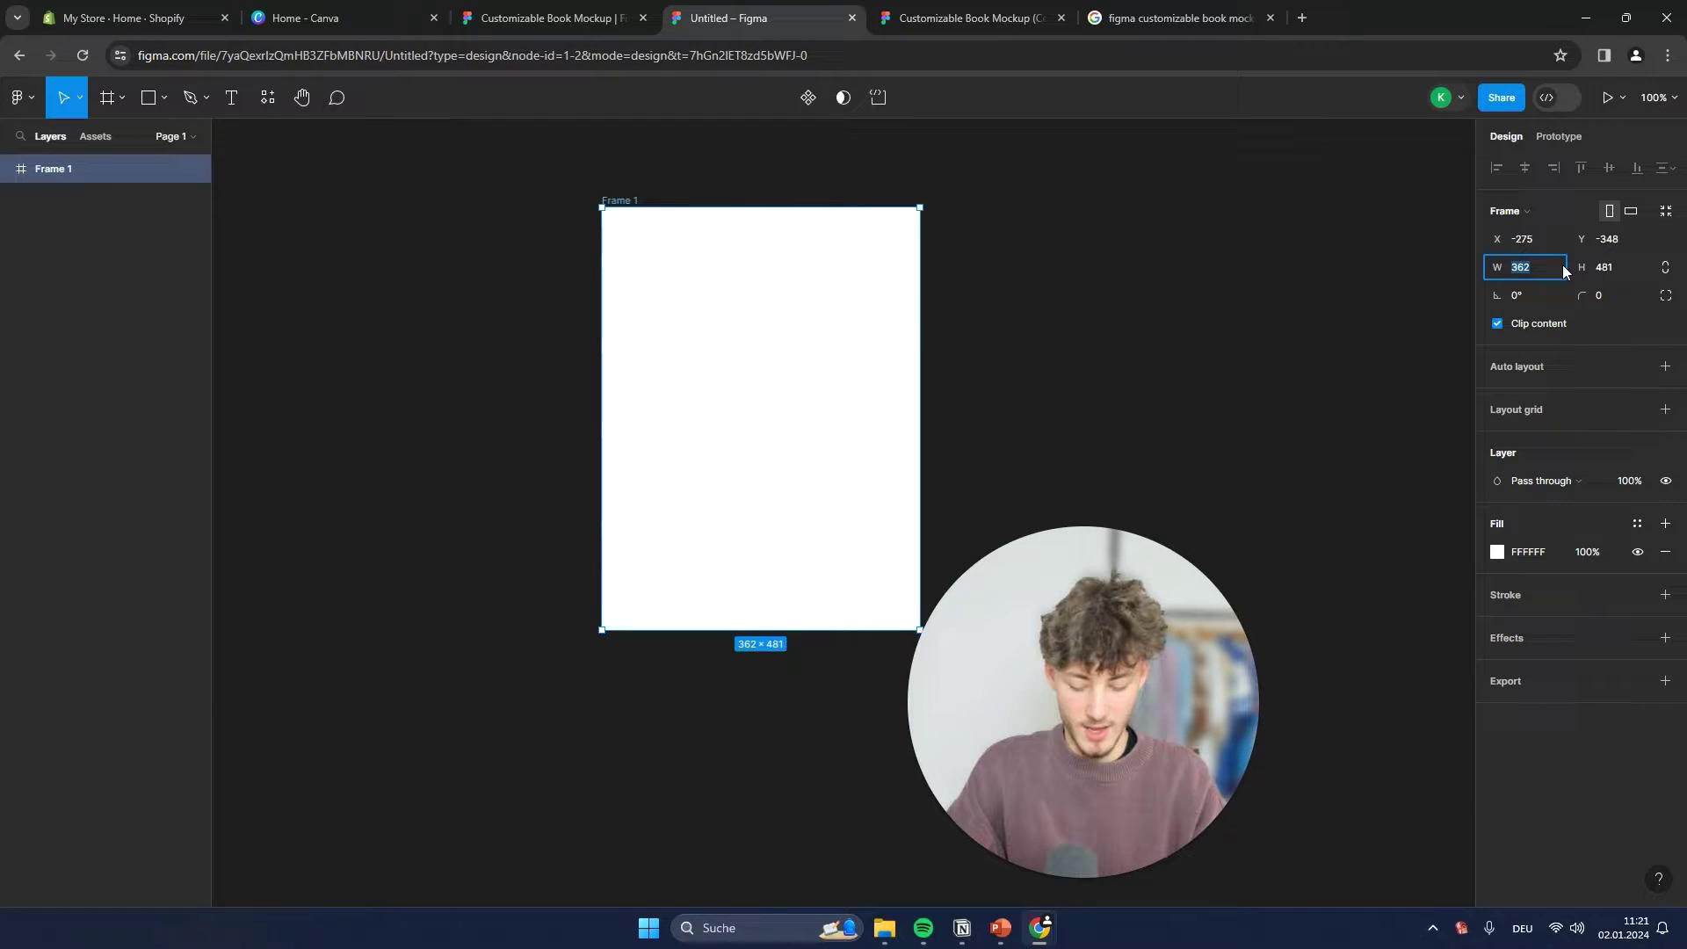
pyautogui.write('600')
pyautogui.press('Return')
pyautogui.click(1611, 268)
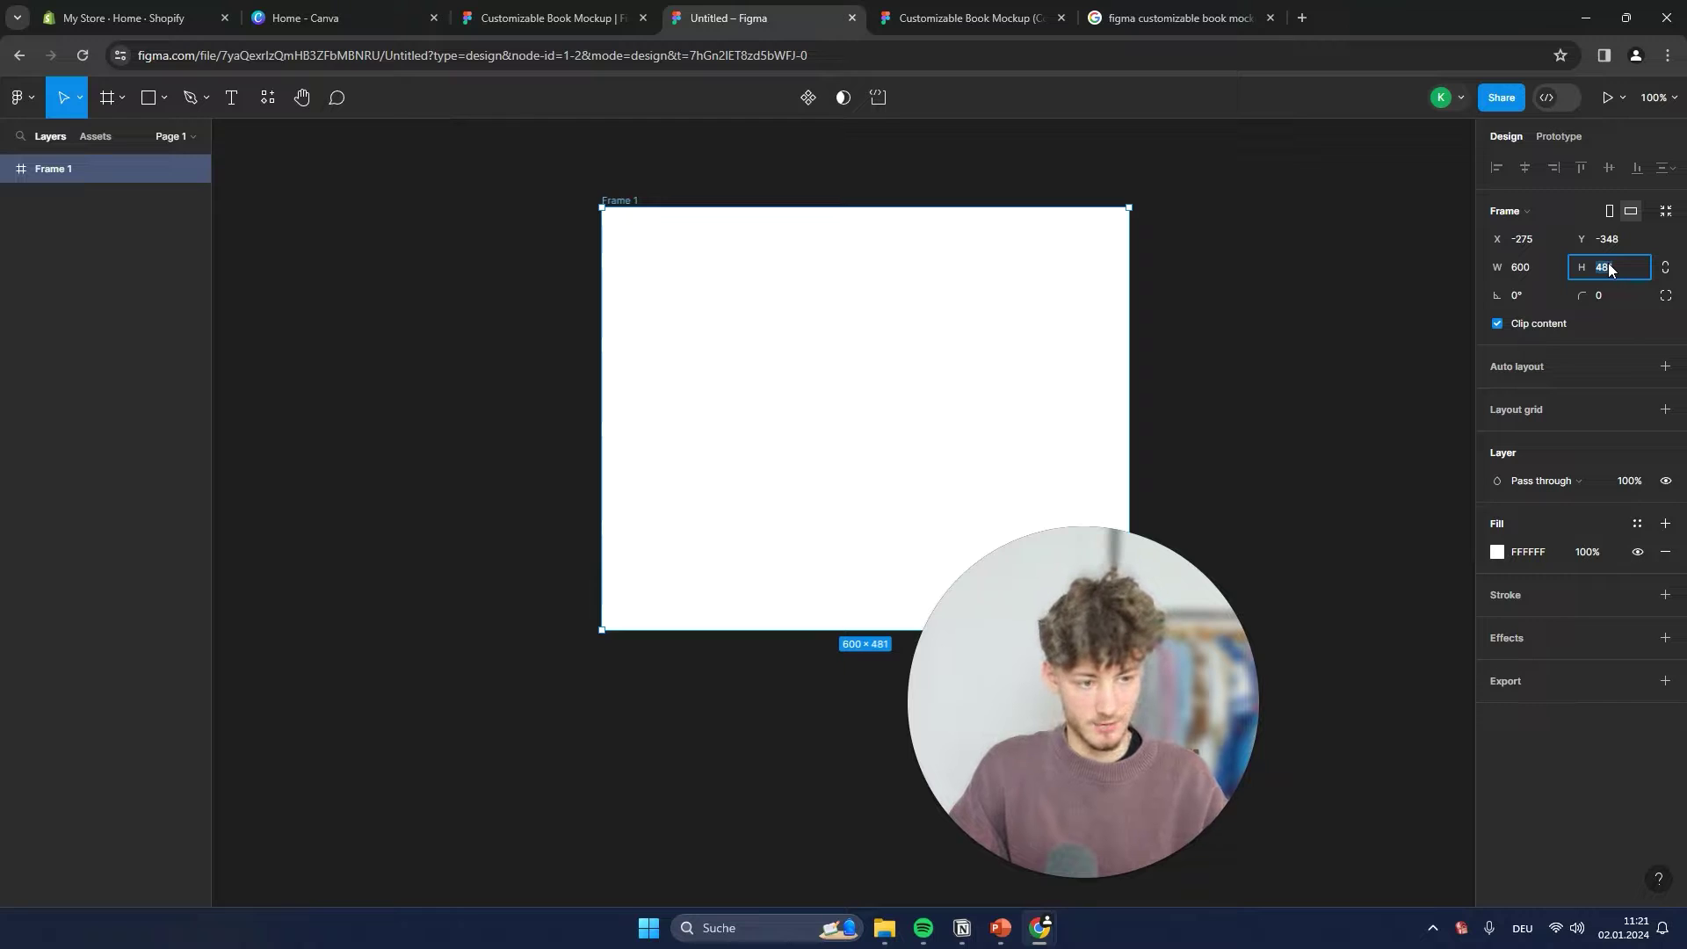
pyautogui.write('830')
pyautogui.press('Return')
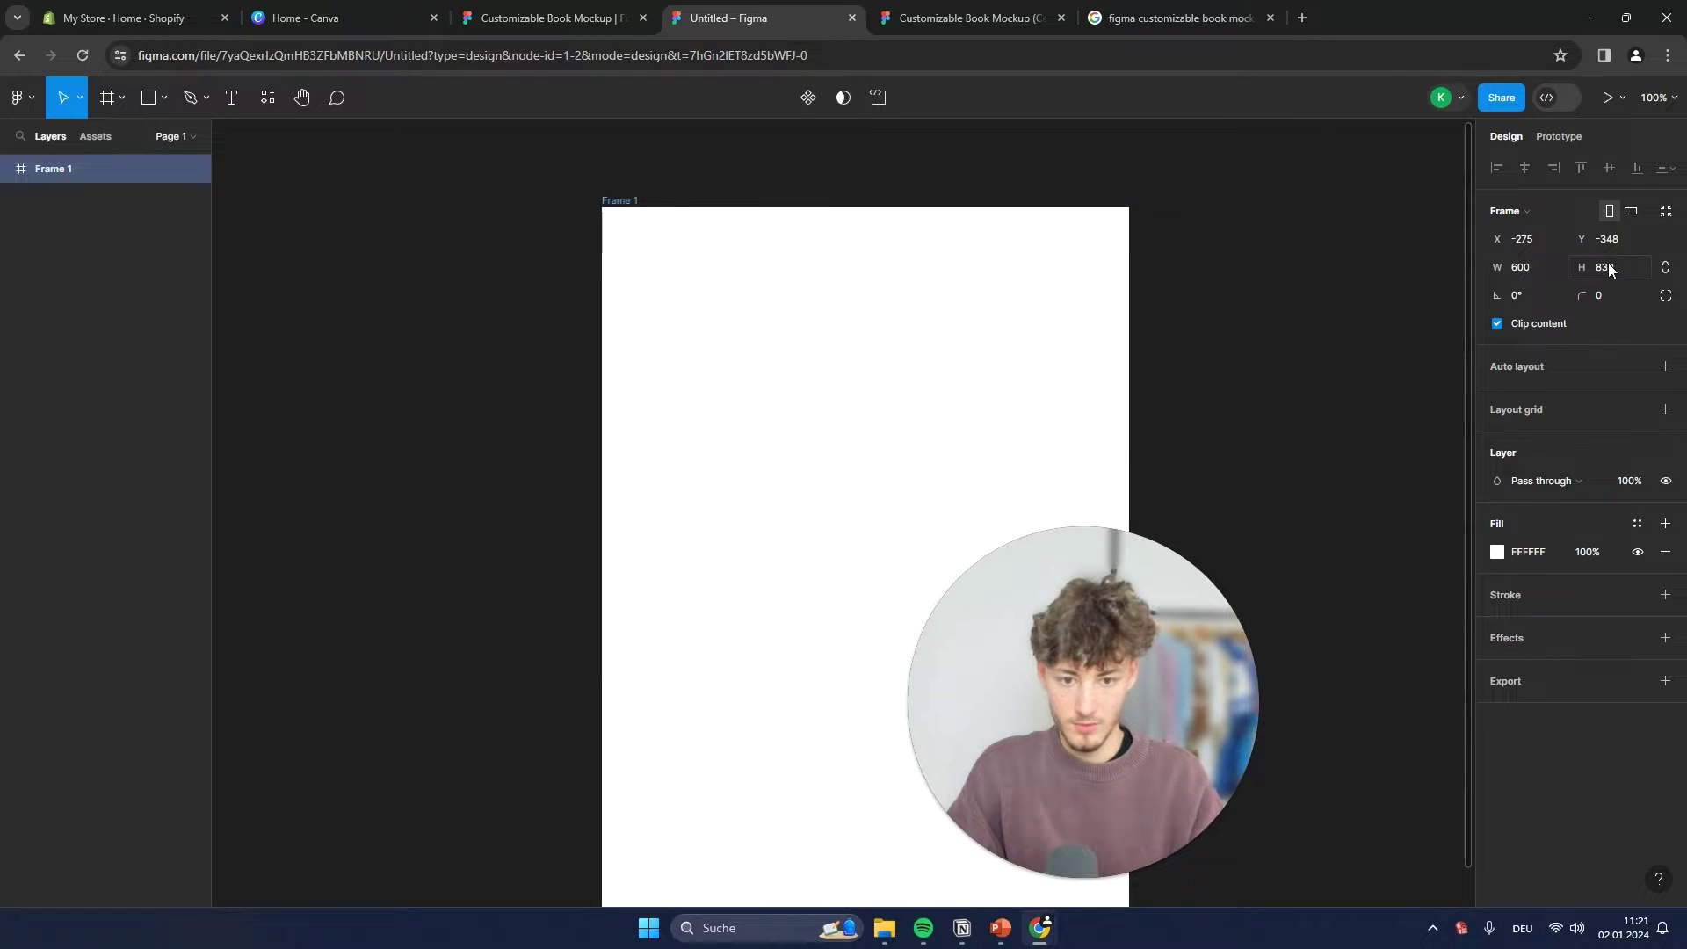
pyautogui.scroll(-5, 1208, 323)
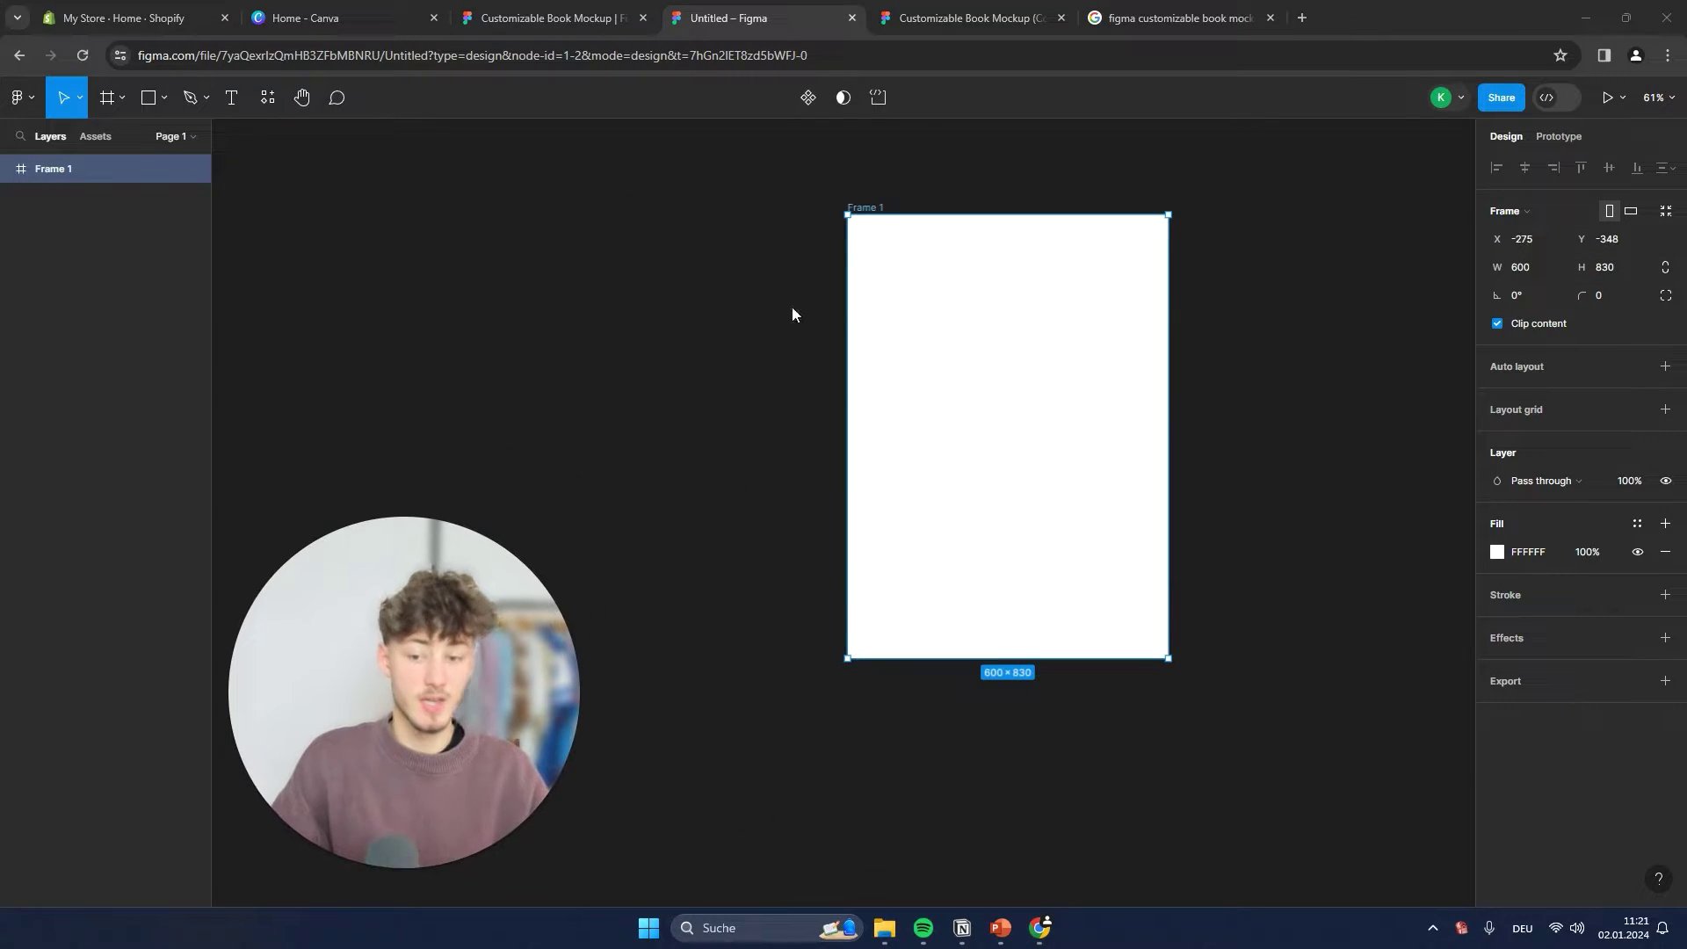
pyautogui.click(1266, 422)
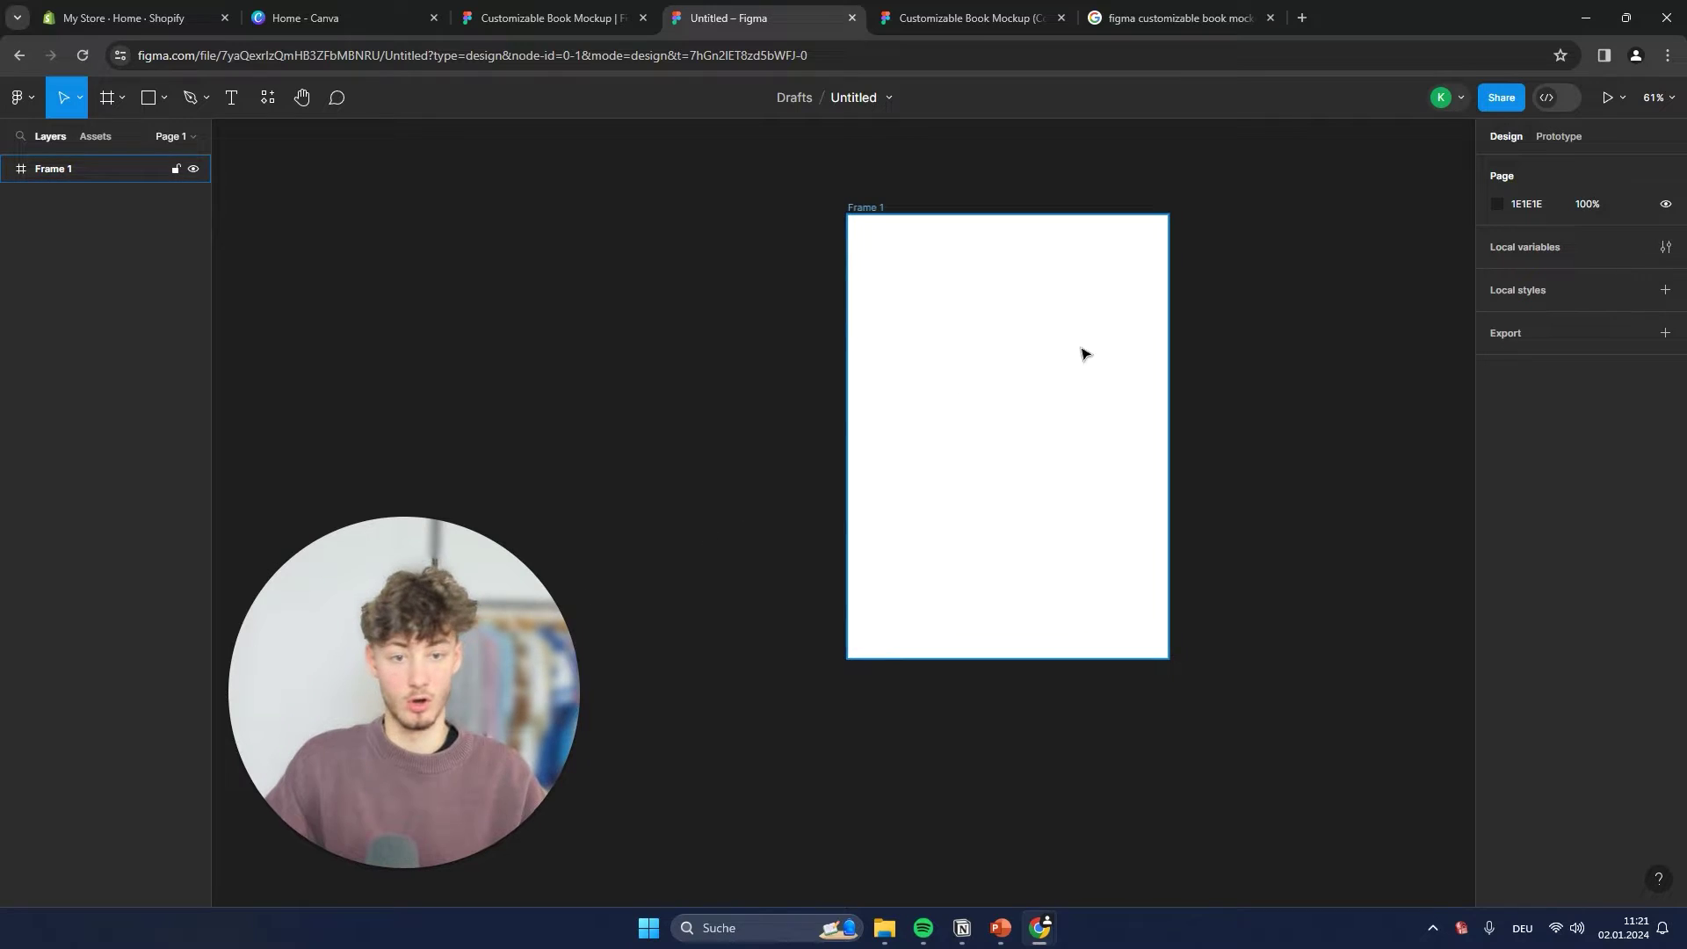
# Step: Add the title text "Shopify Beginner Ebook" in the upper part of the cover frame
pyautogui.press('t')
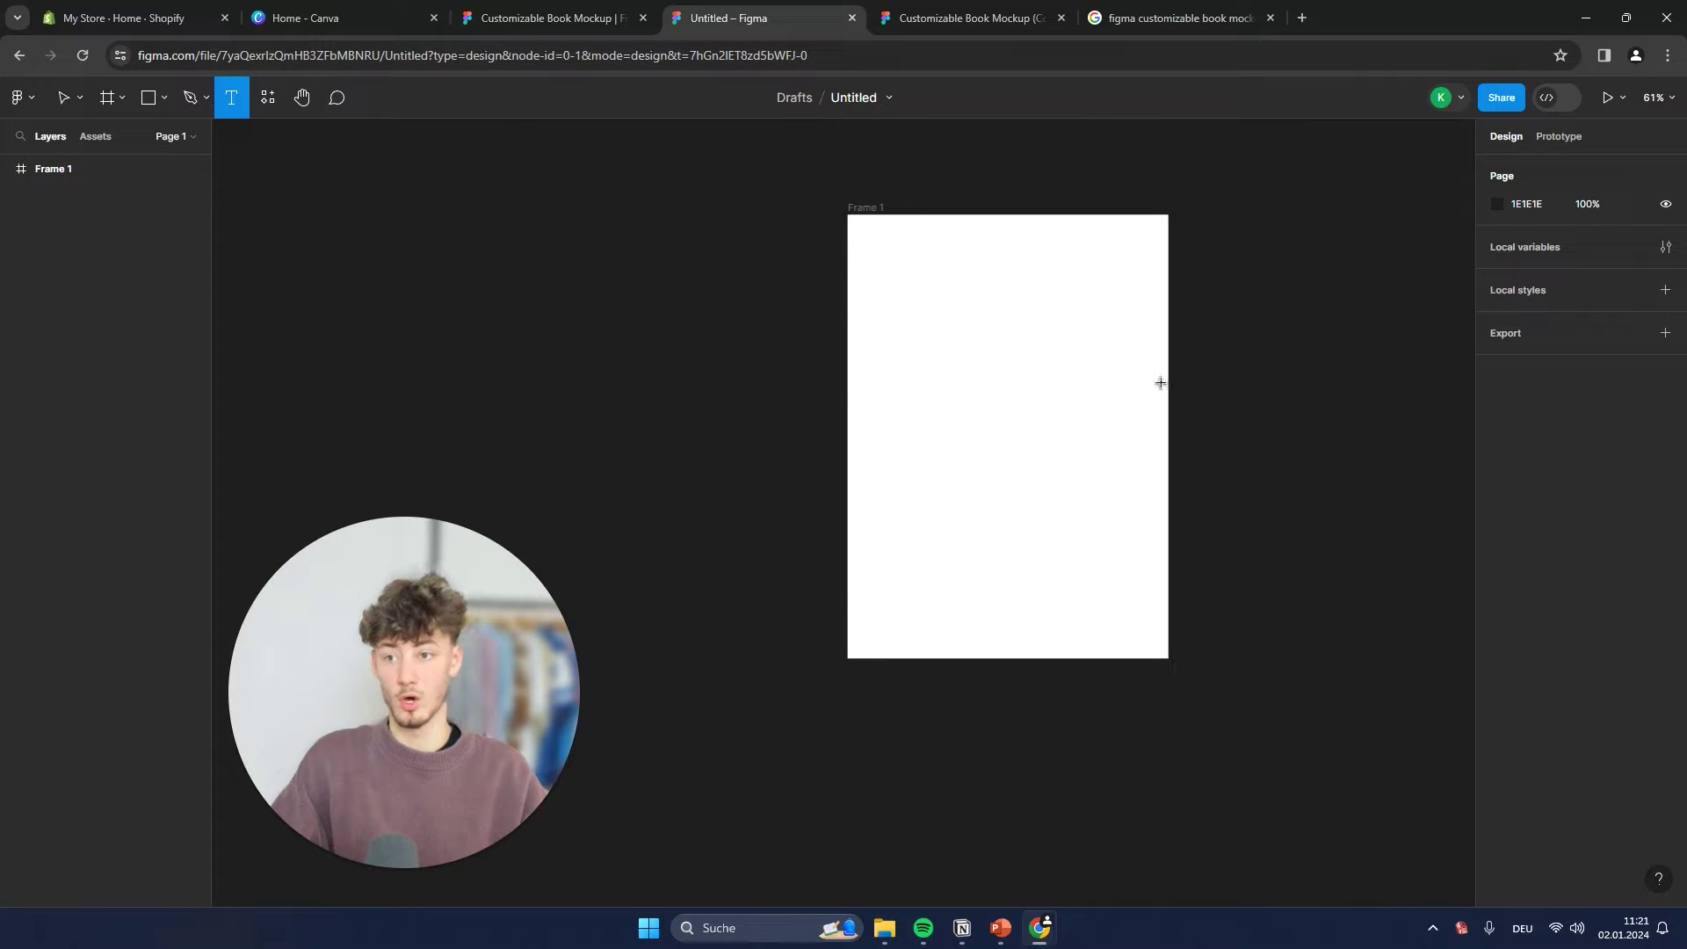
pyautogui.scroll(2, 1168, 382)
pyautogui.click(855, 291)
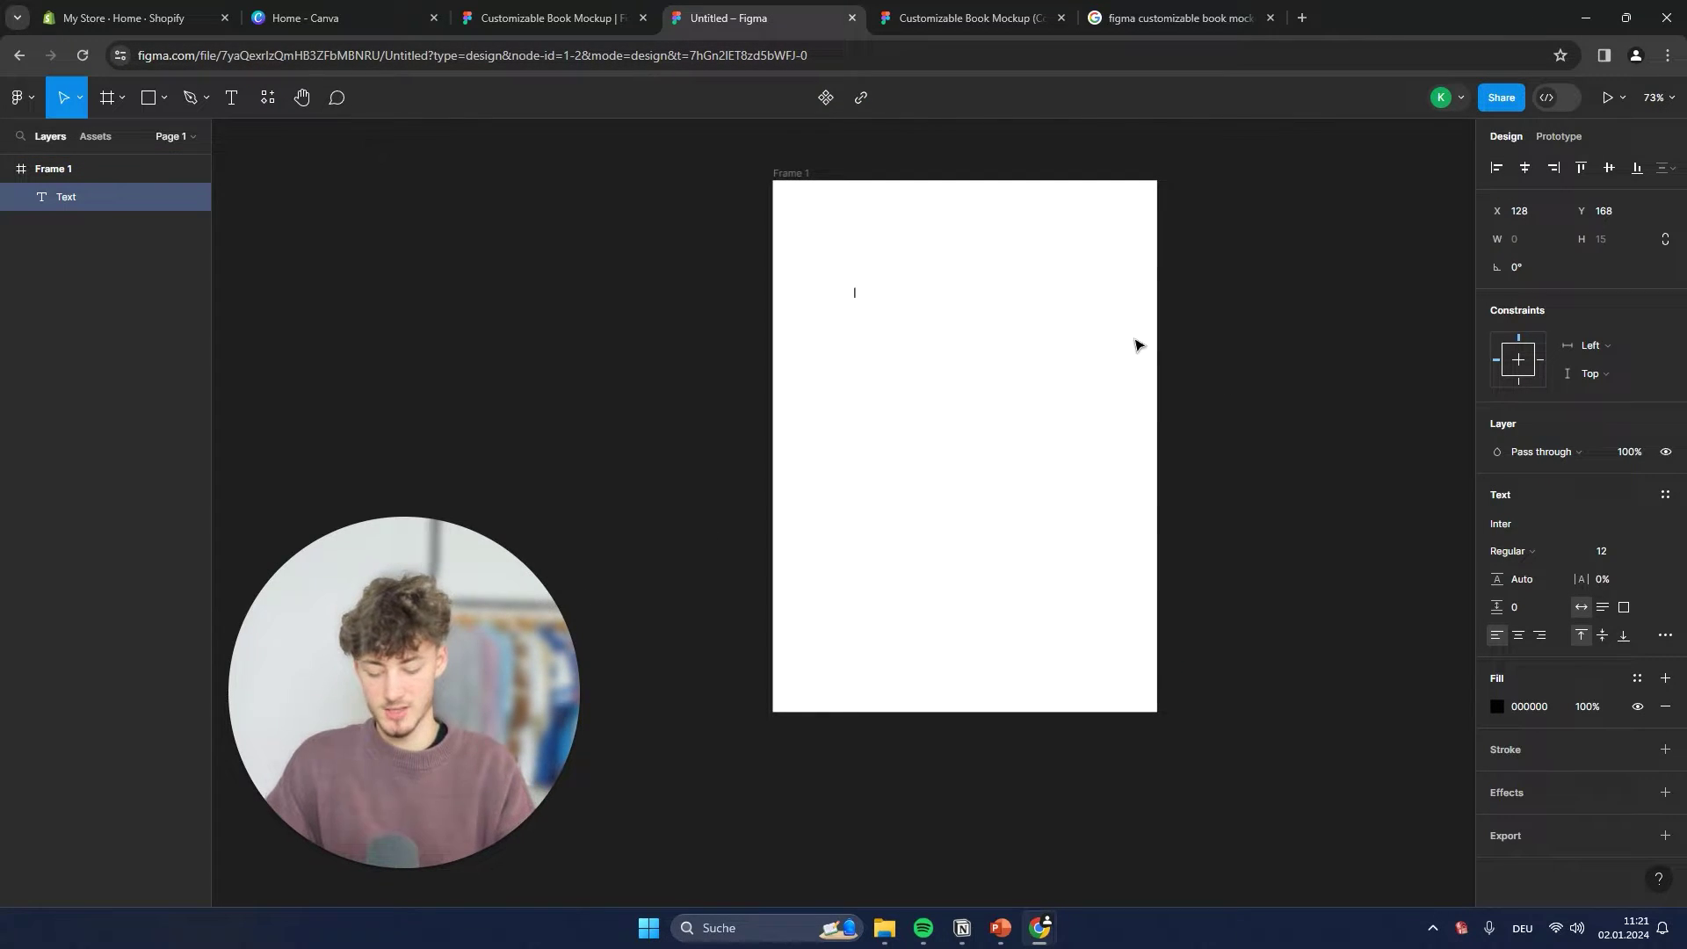
pyautogui.write('Shopify')
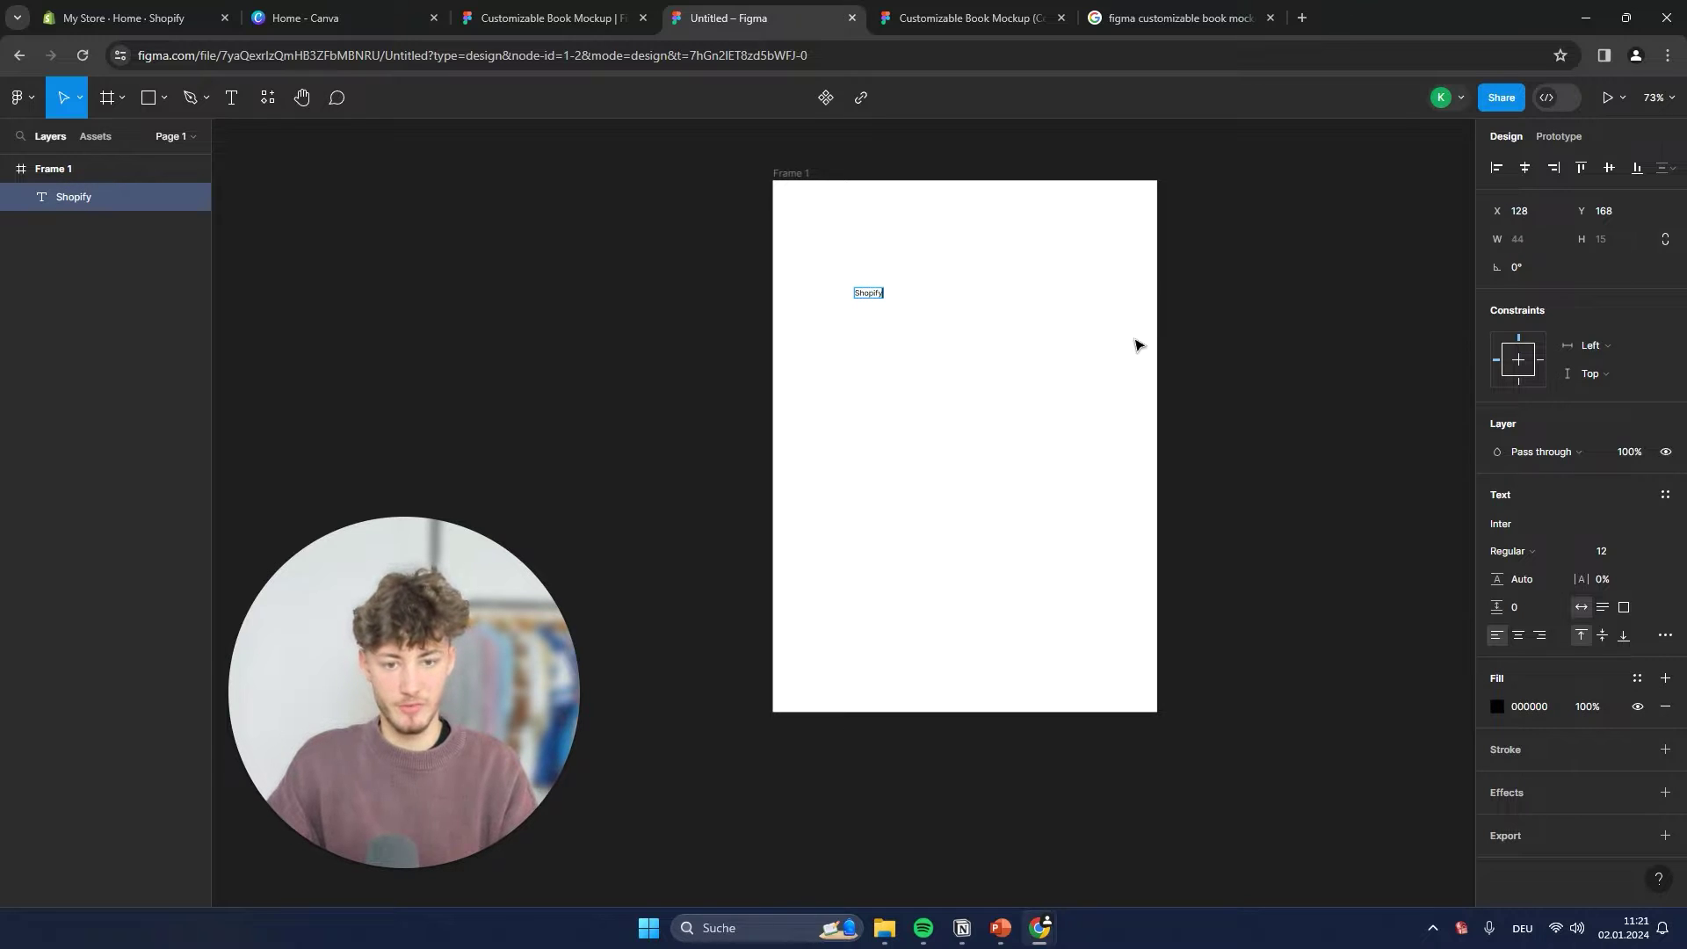
pyautogui.write(' Beginner Ebook')
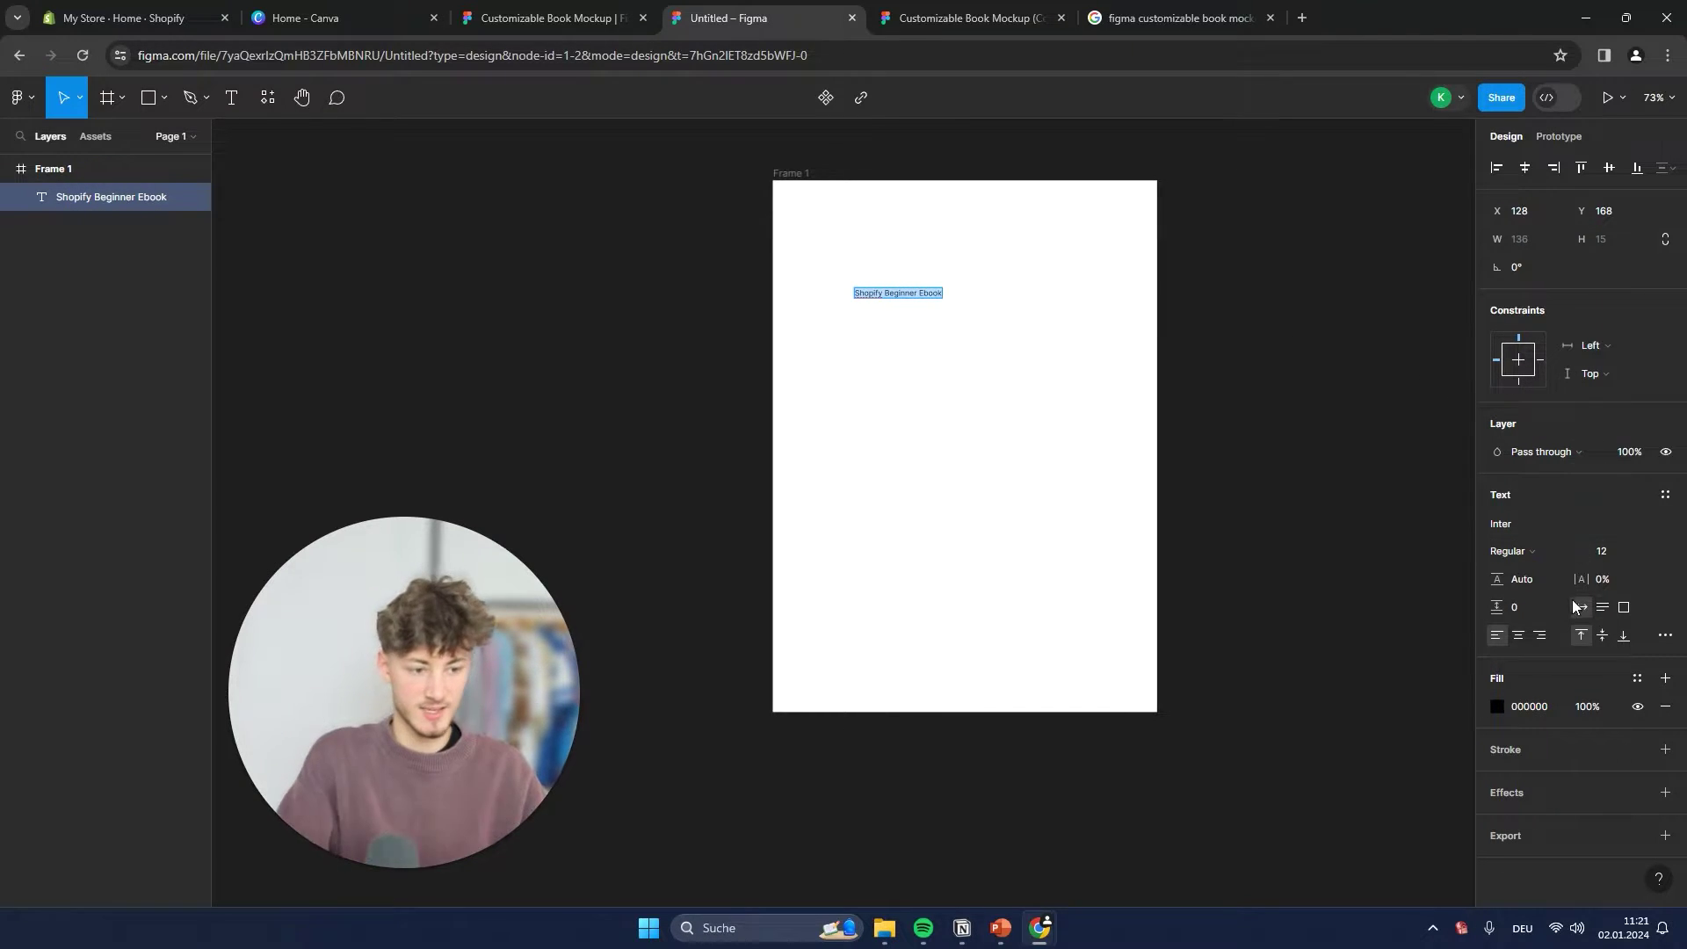
# Step: Set the title's font size to 40 and its weight to Extra Bold
pyautogui.click(1604, 554)
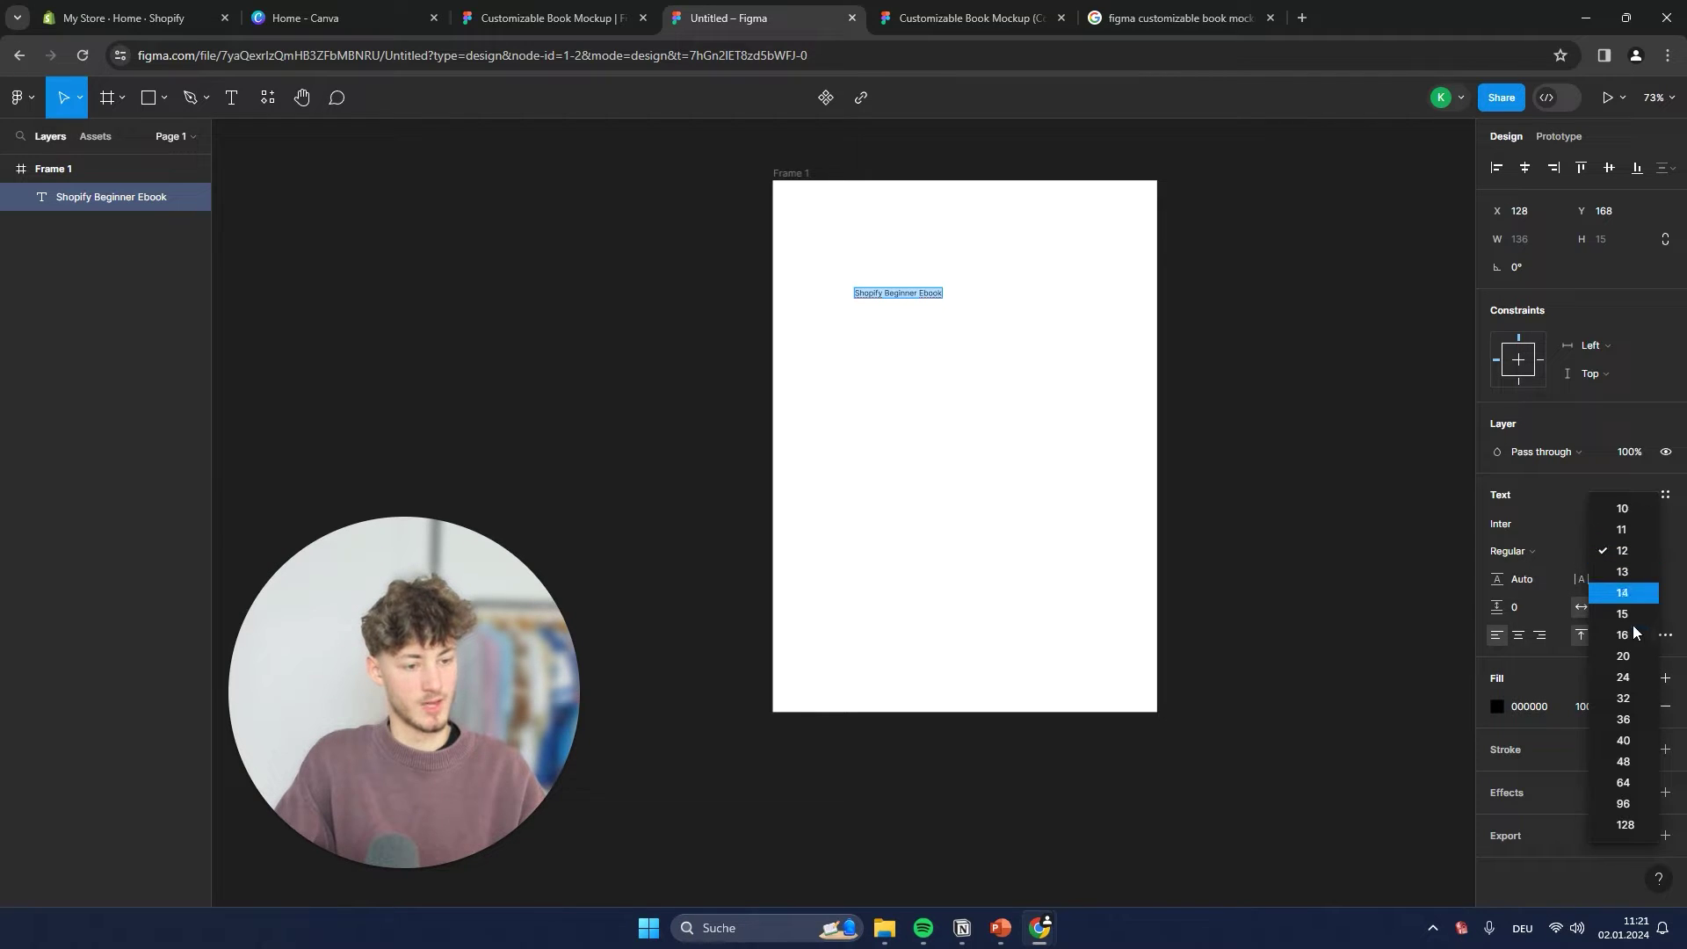
pyautogui.click(1630, 746)
pyautogui.click(1533, 552)
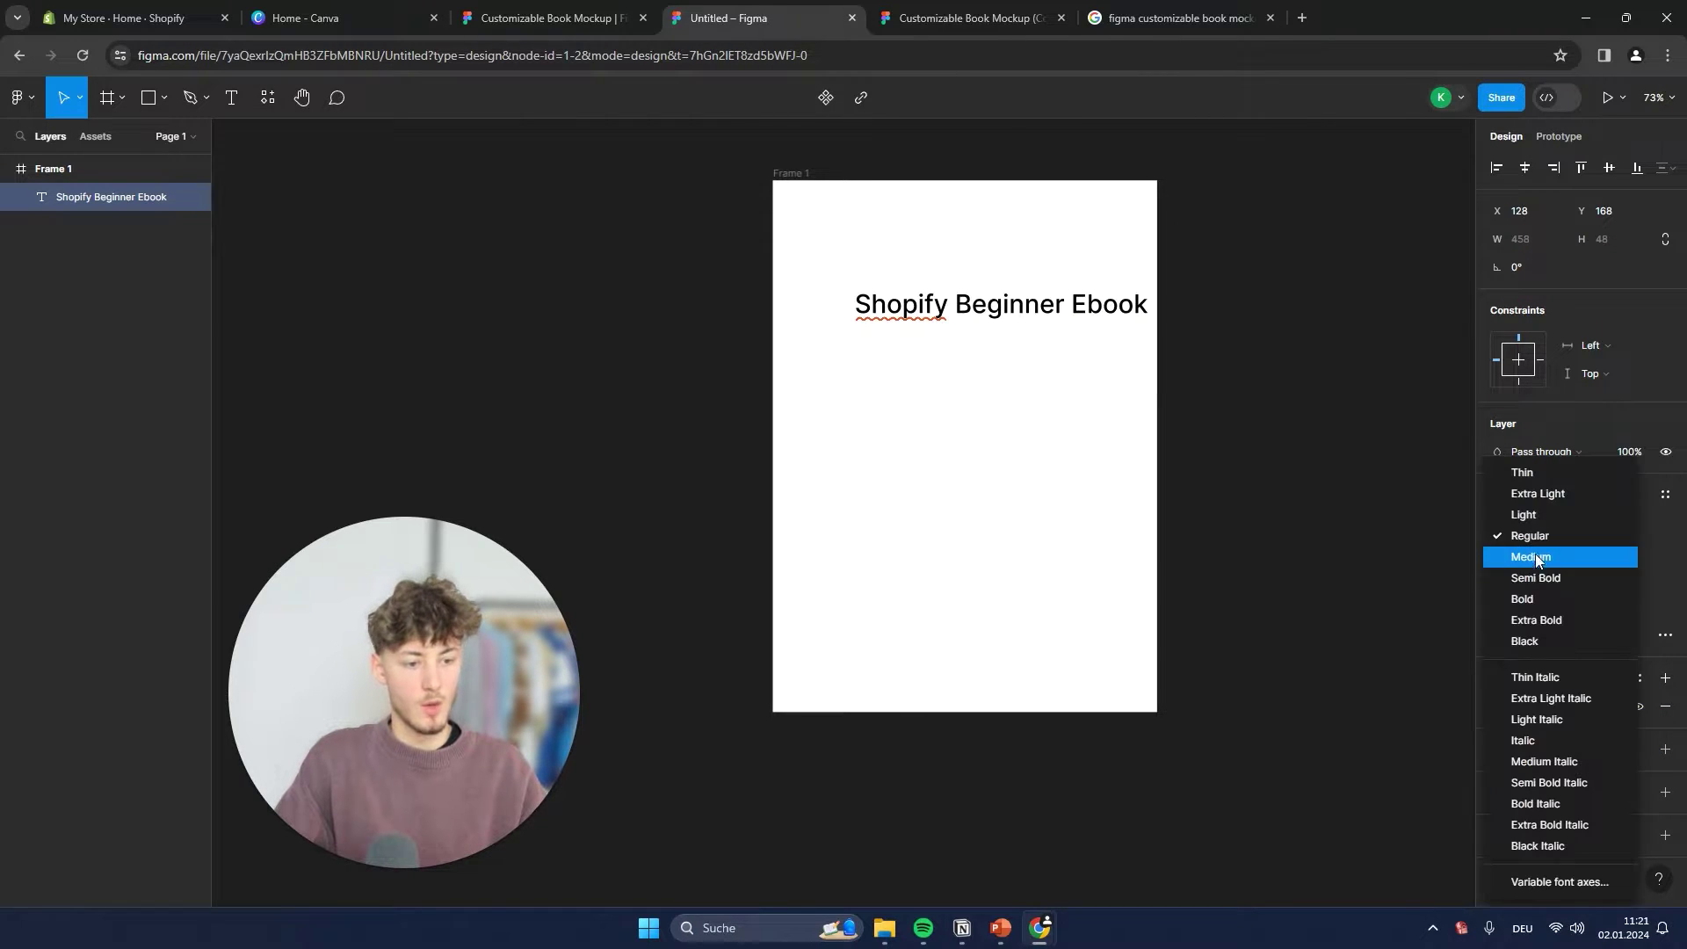
pyautogui.click(1536, 619)
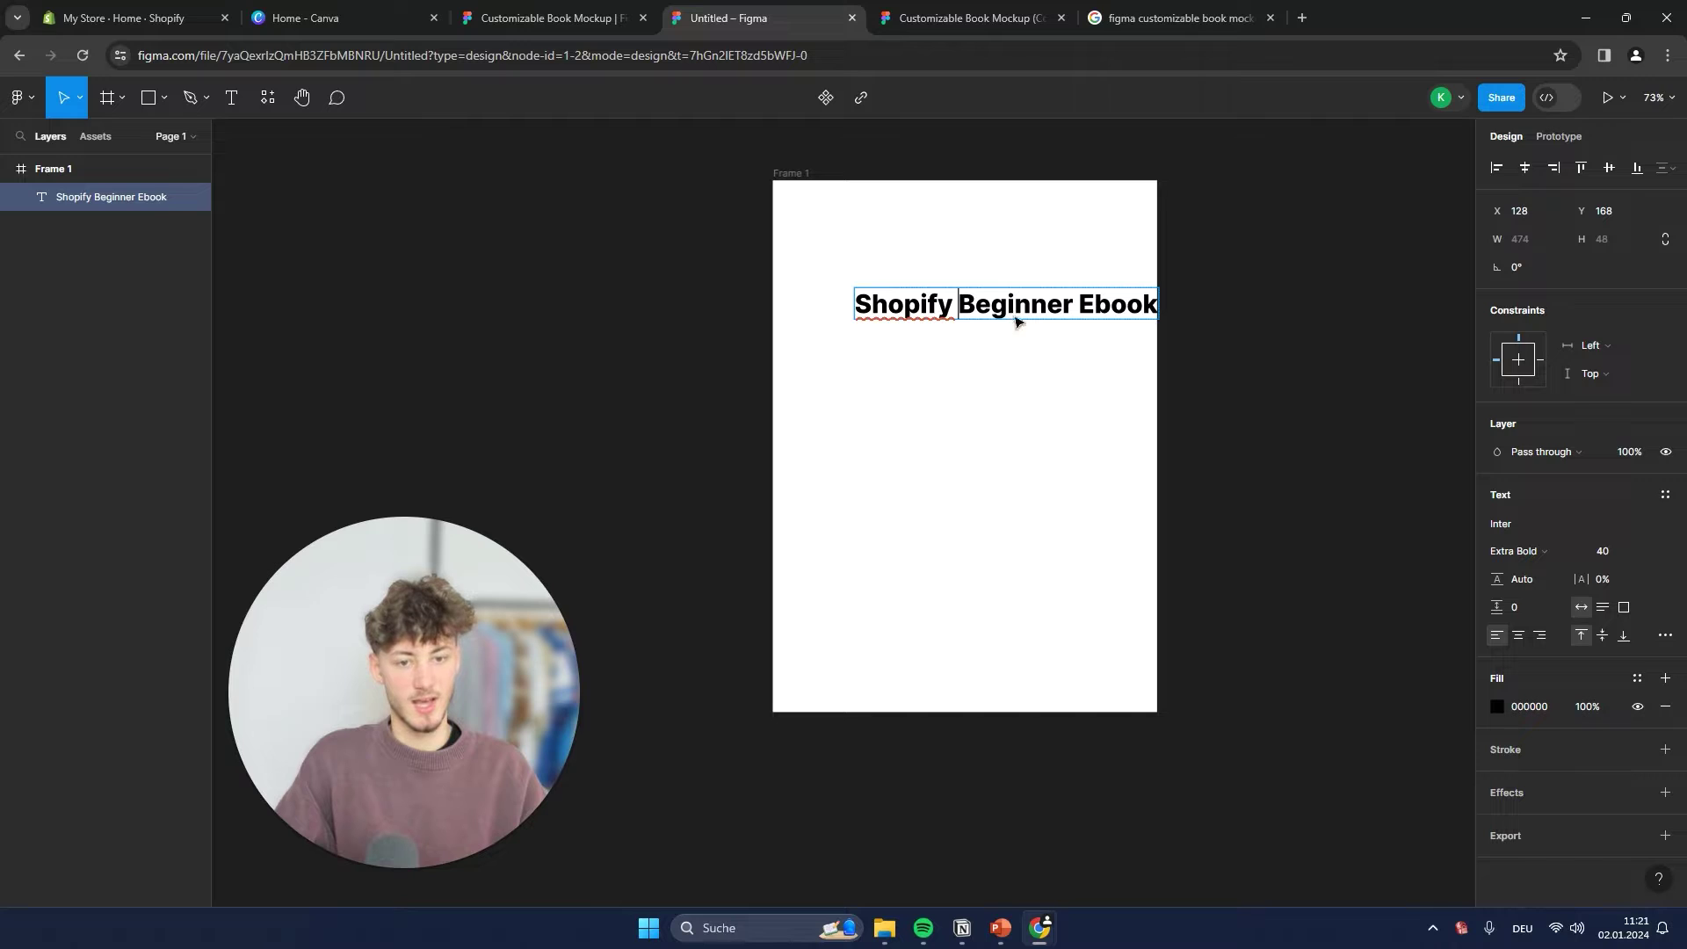
# Step: Centre the title horizontally in the upper part of the frame and look through the available fonts
pyautogui.press('Escape')
pyautogui.moveTo(1049, 317); pyautogui.dragTo(1006, 317)
pyautogui.click(1510, 524)
pyautogui.scroll(-8, 1340, 631)
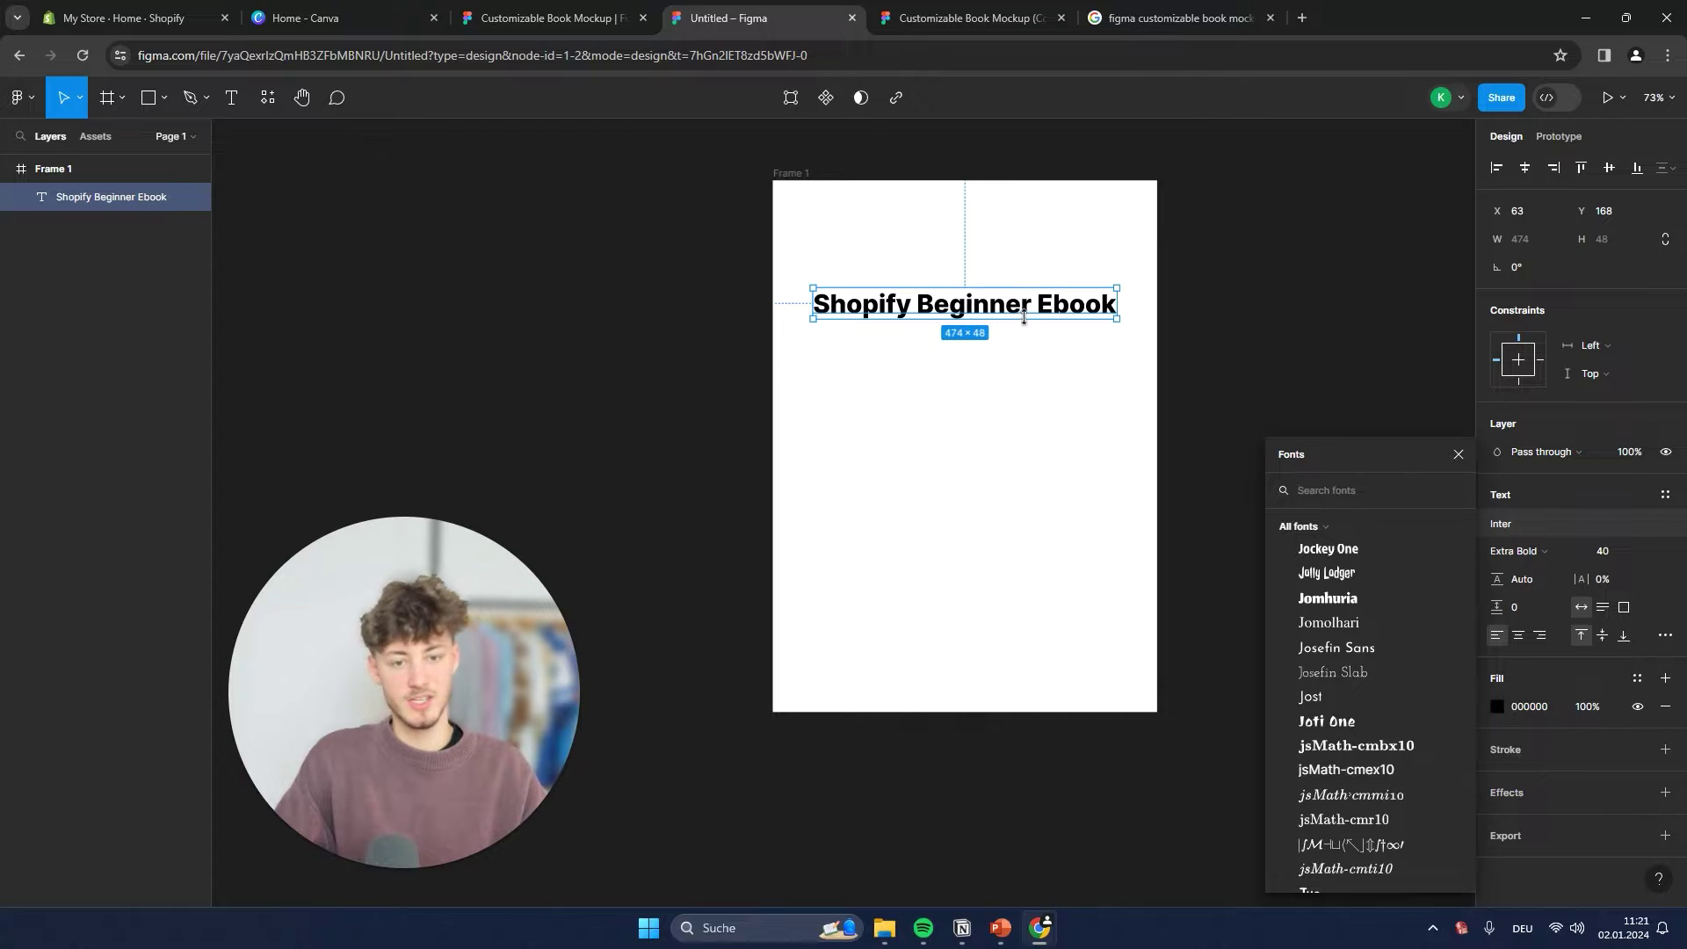
pyautogui.moveTo(1002, 311); pyautogui.dragTo(998, 311)
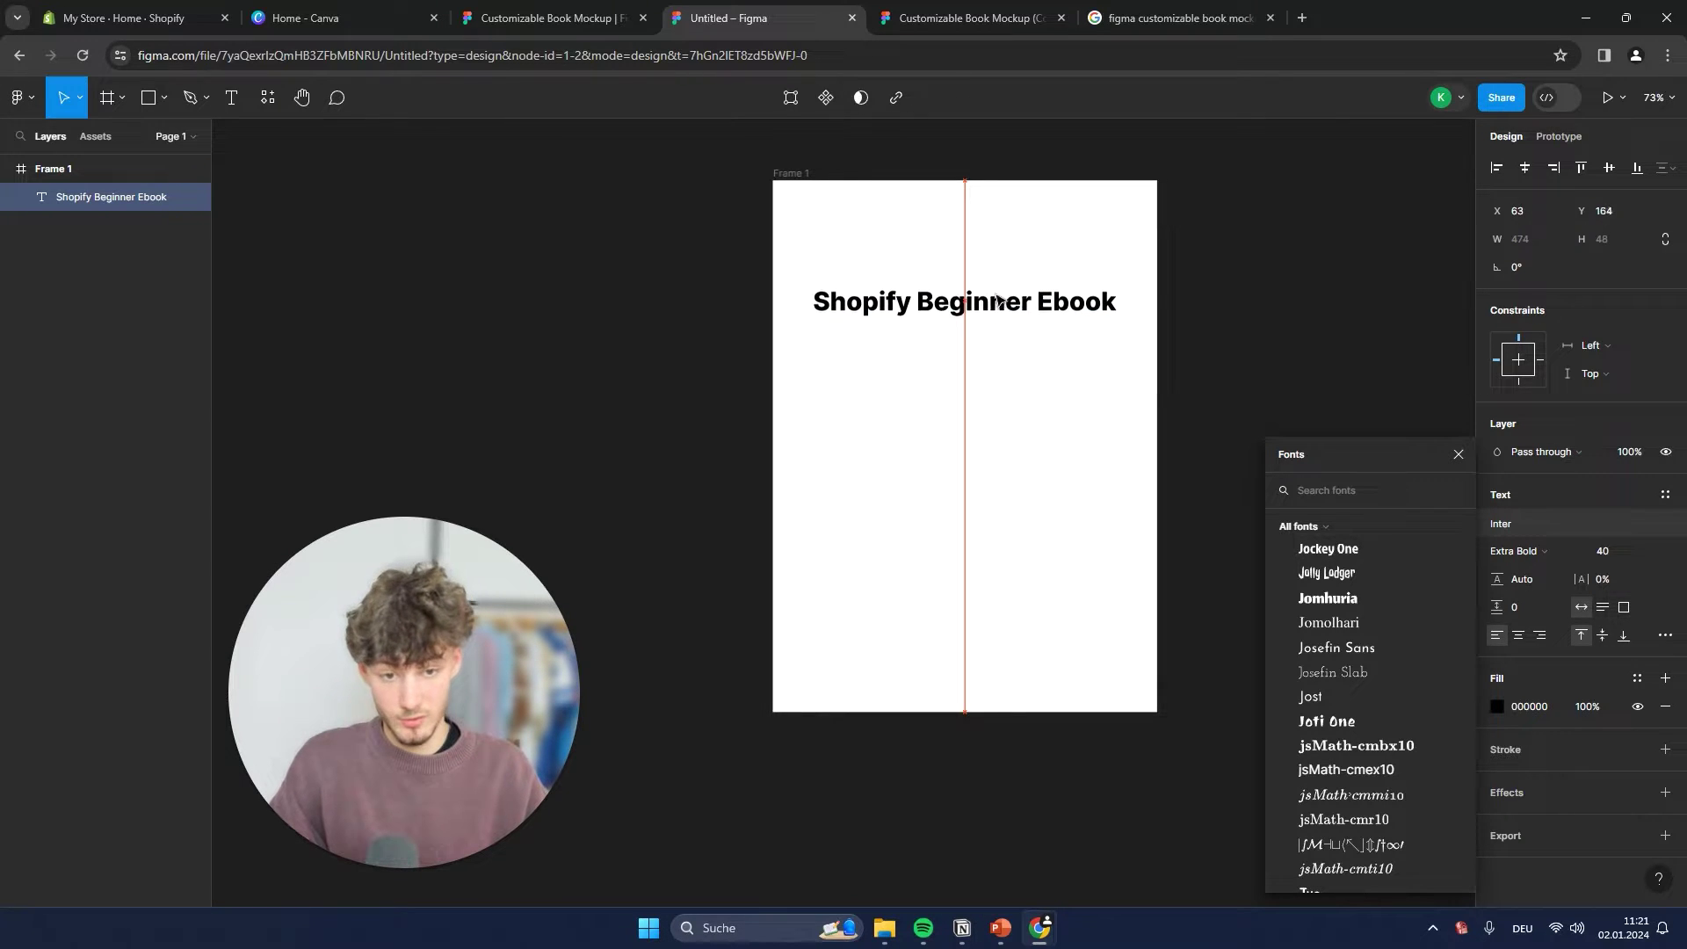
pyautogui.click(1262, 269)
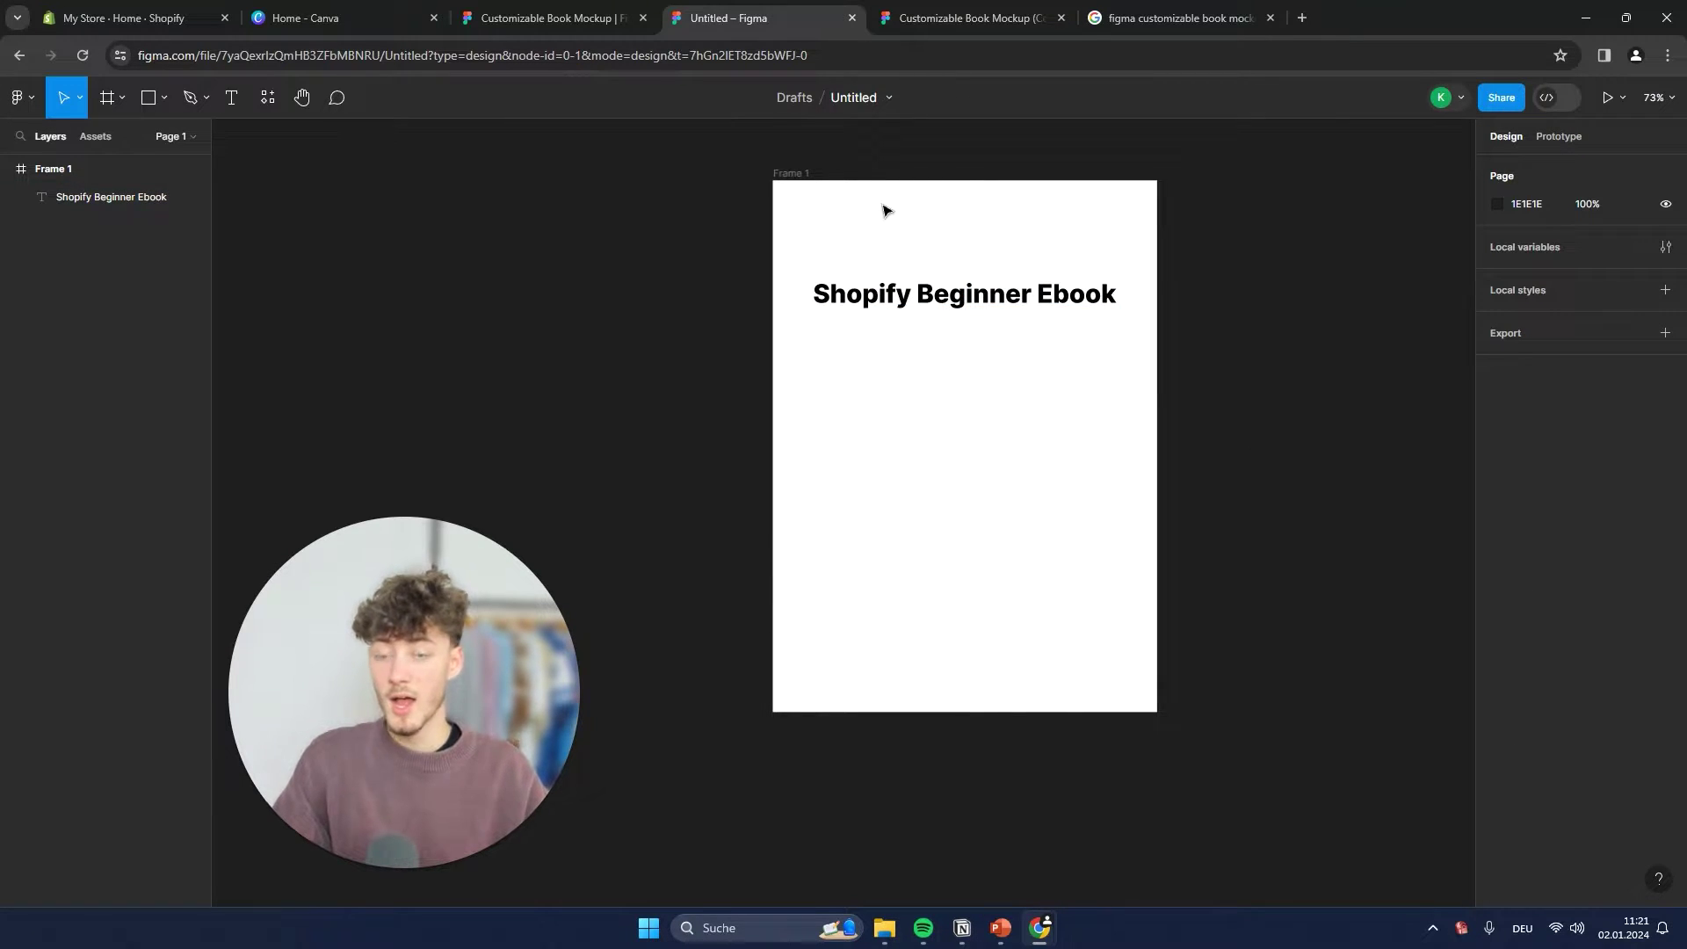
pyautogui.click(359, 16)
pyautogui.click(531, 17)
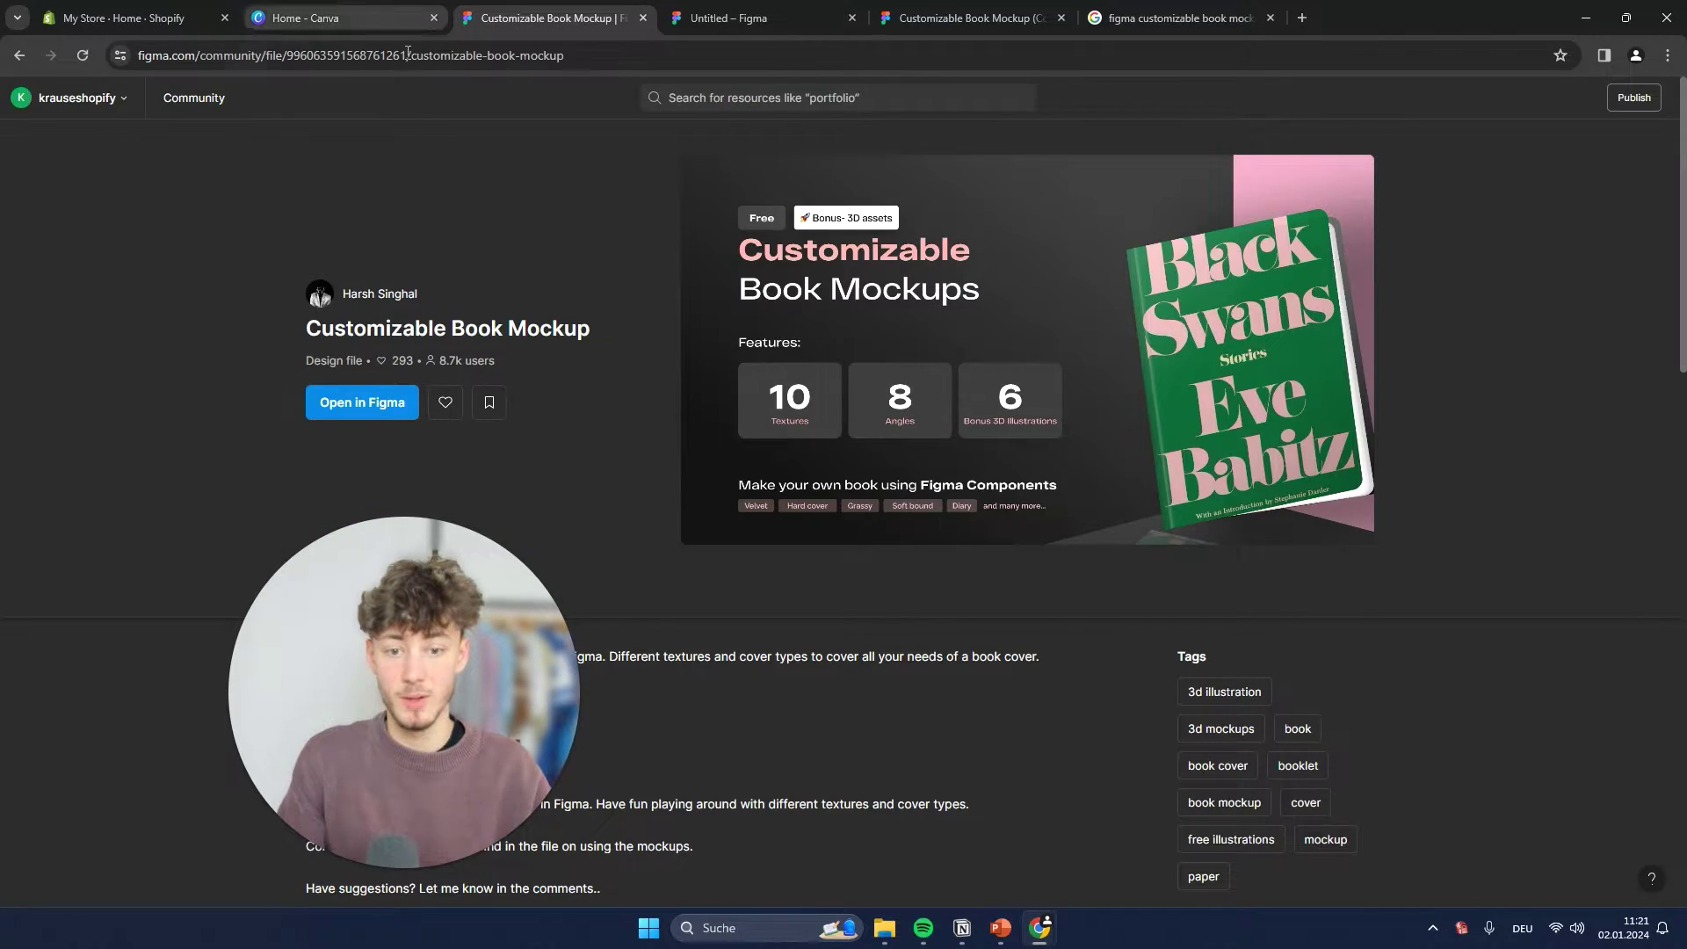
pyautogui.click(277, 9)
pyautogui.click(744, 15)
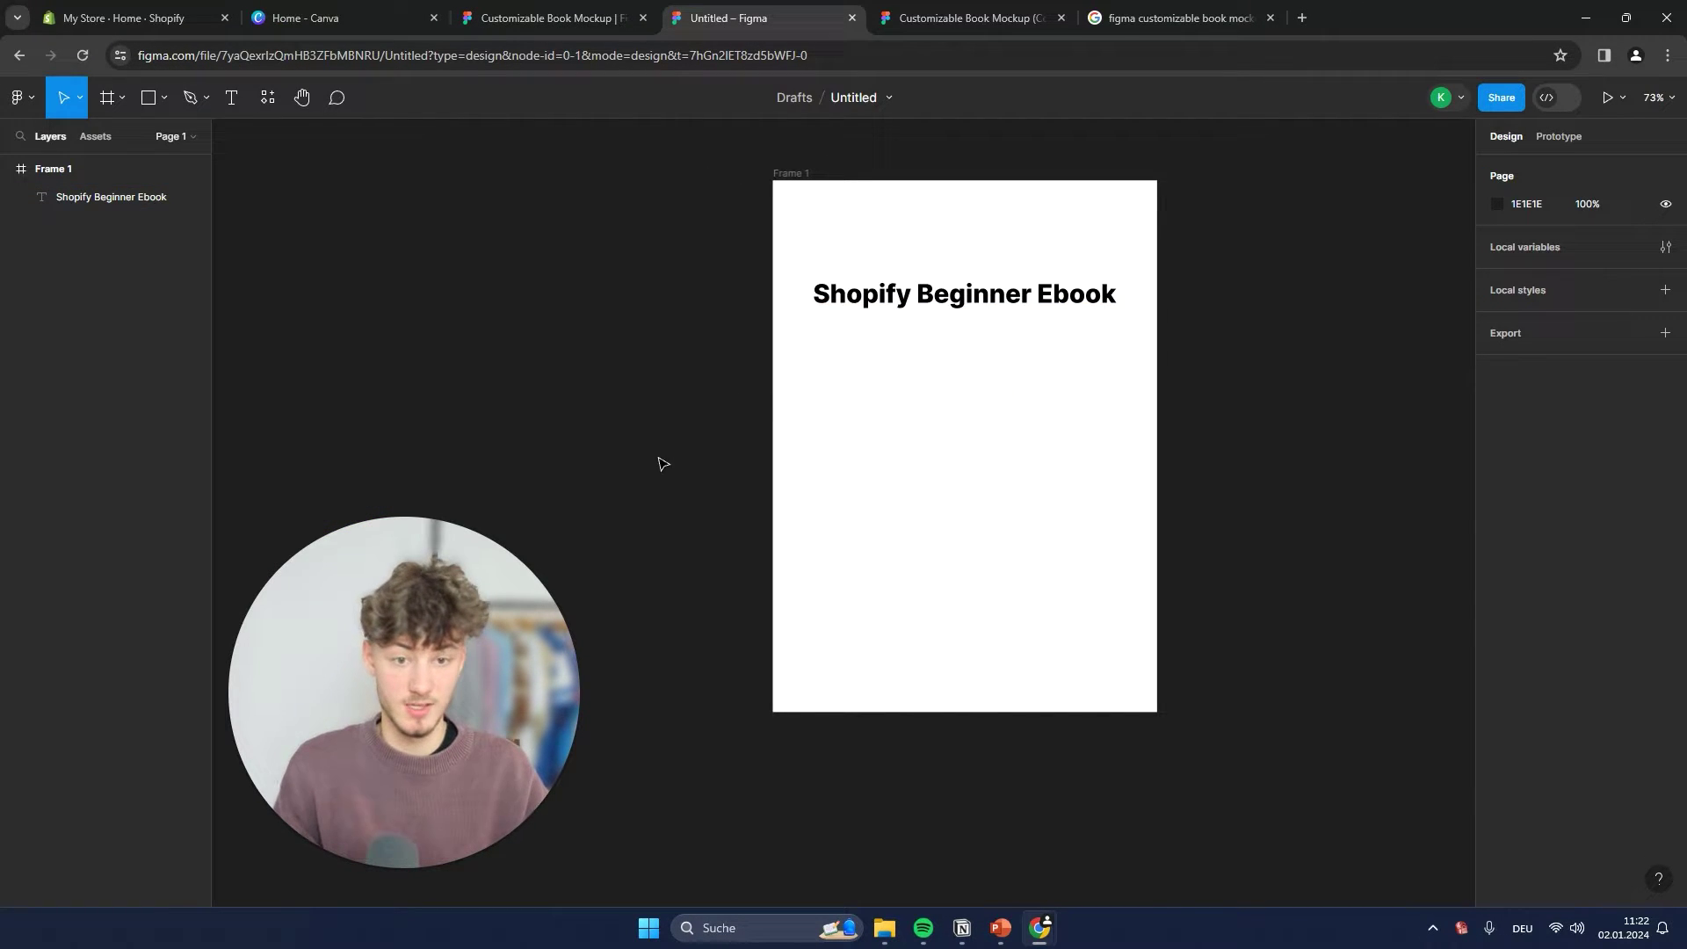
pyautogui.click(966, 299)
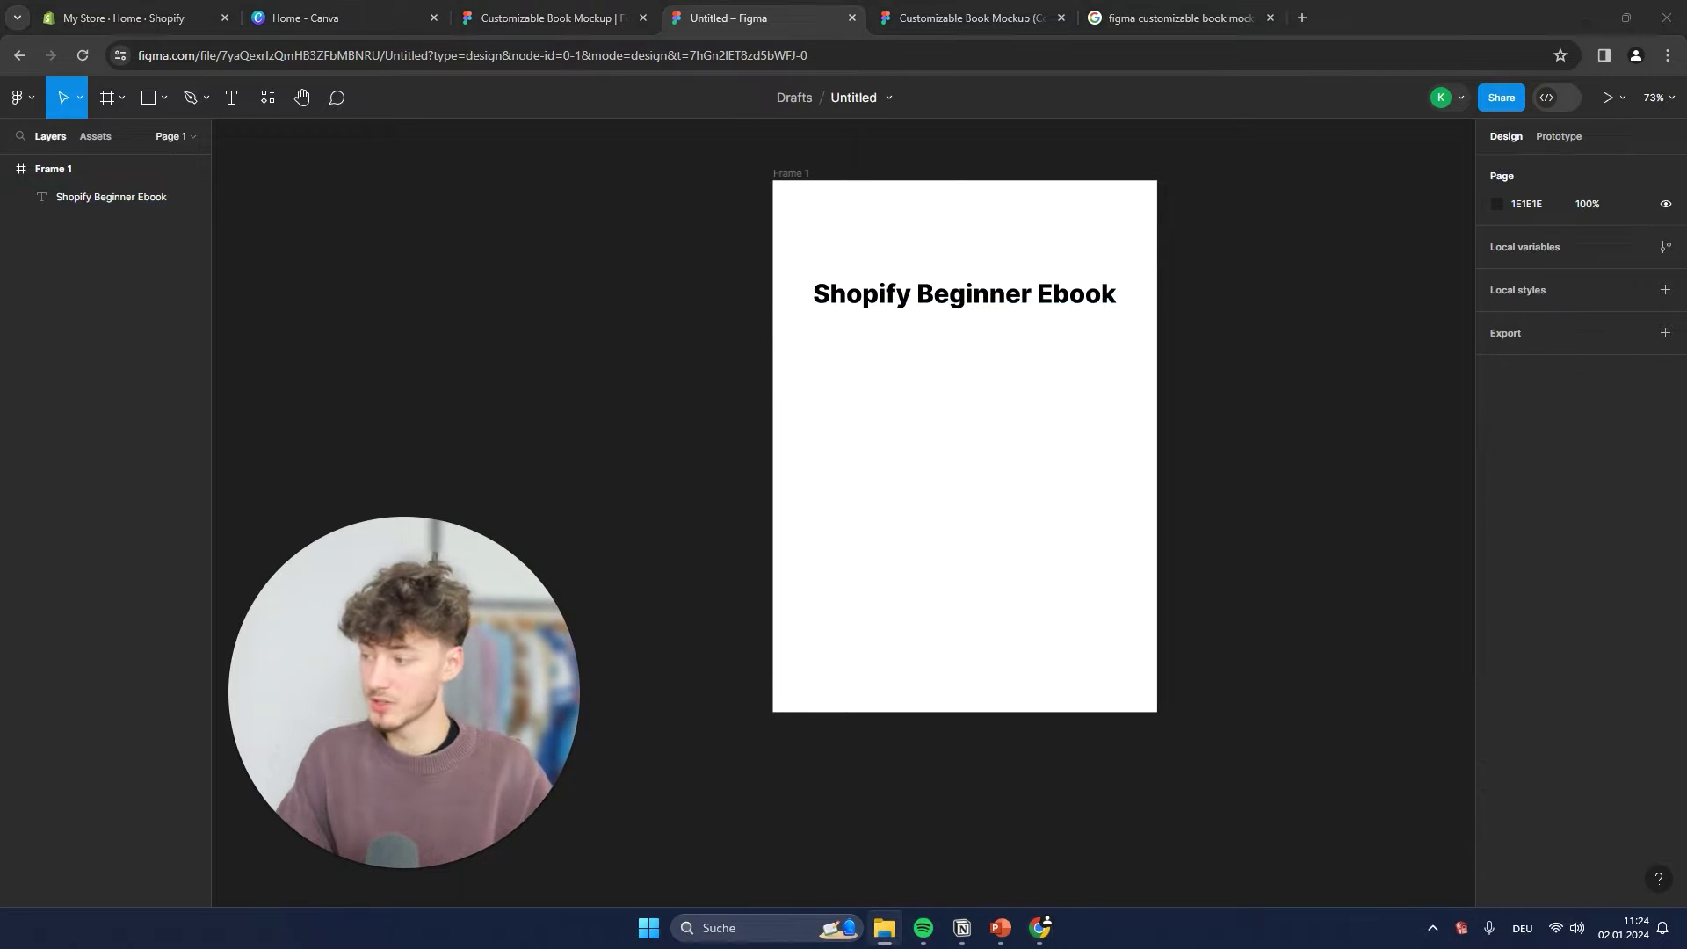
# Step: Place the Shopify logo image on the cover, shrink it to about 227 × 237 and centre it just below the title
pyautogui.moveTo(858, 537); pyautogui.dragTo(858, 531)
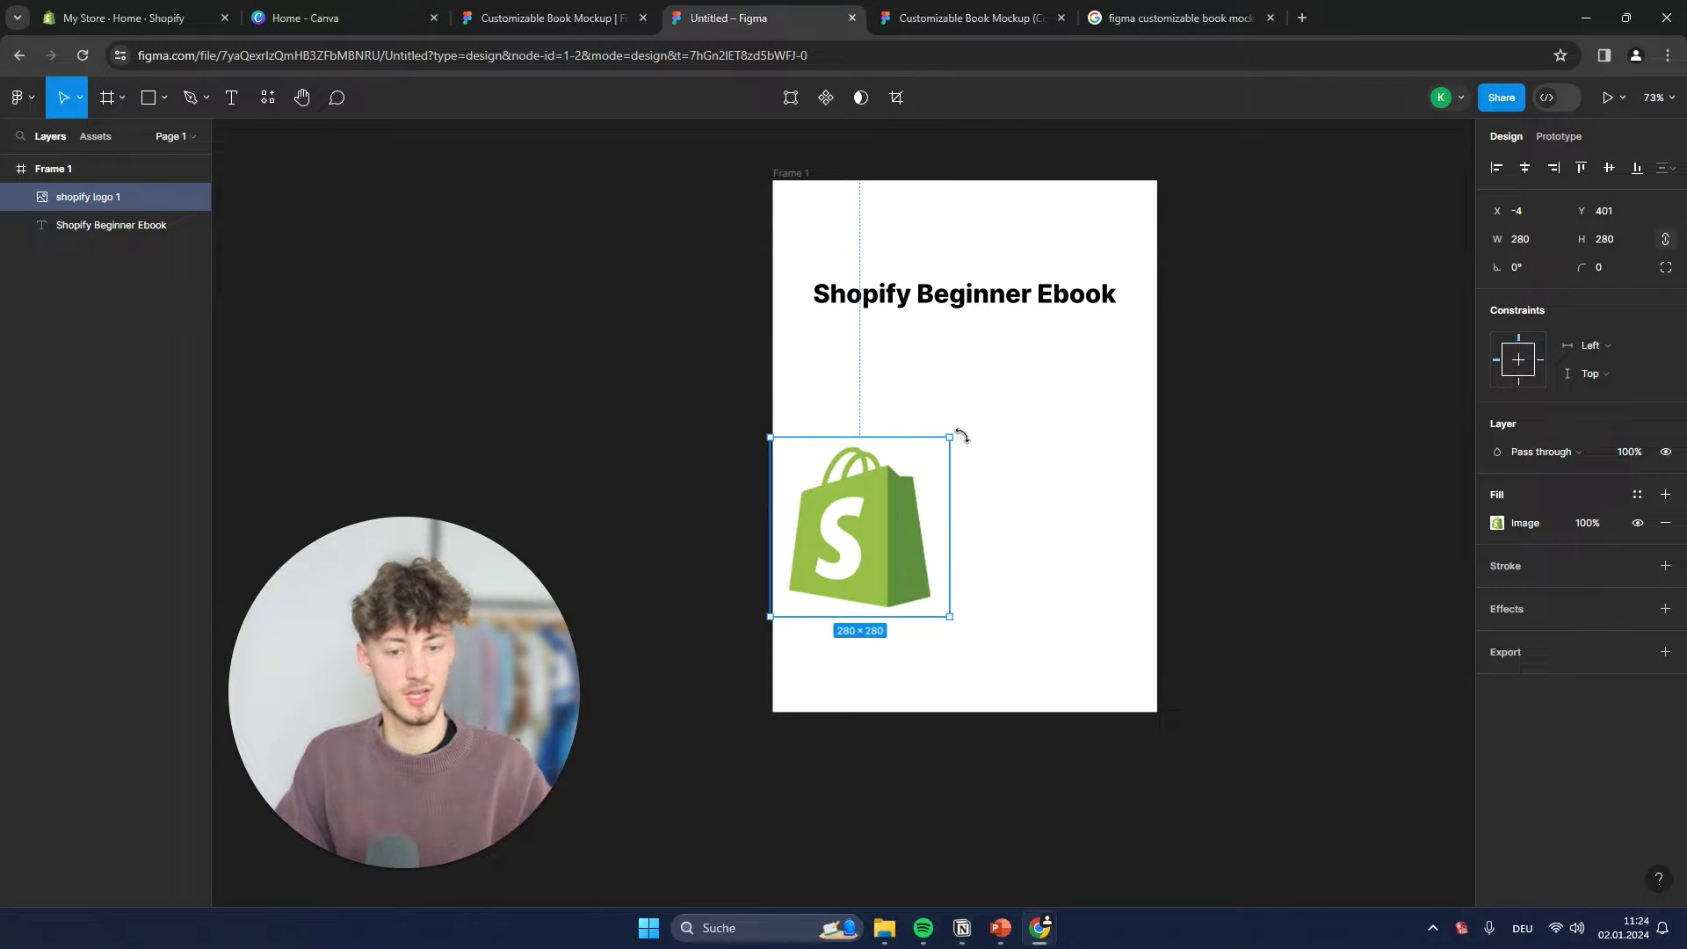
pyautogui.moveTo(950, 437); pyautogui.dragTo(916, 465)
pyautogui.moveTo(860, 528); pyautogui.dragTo(982, 393)
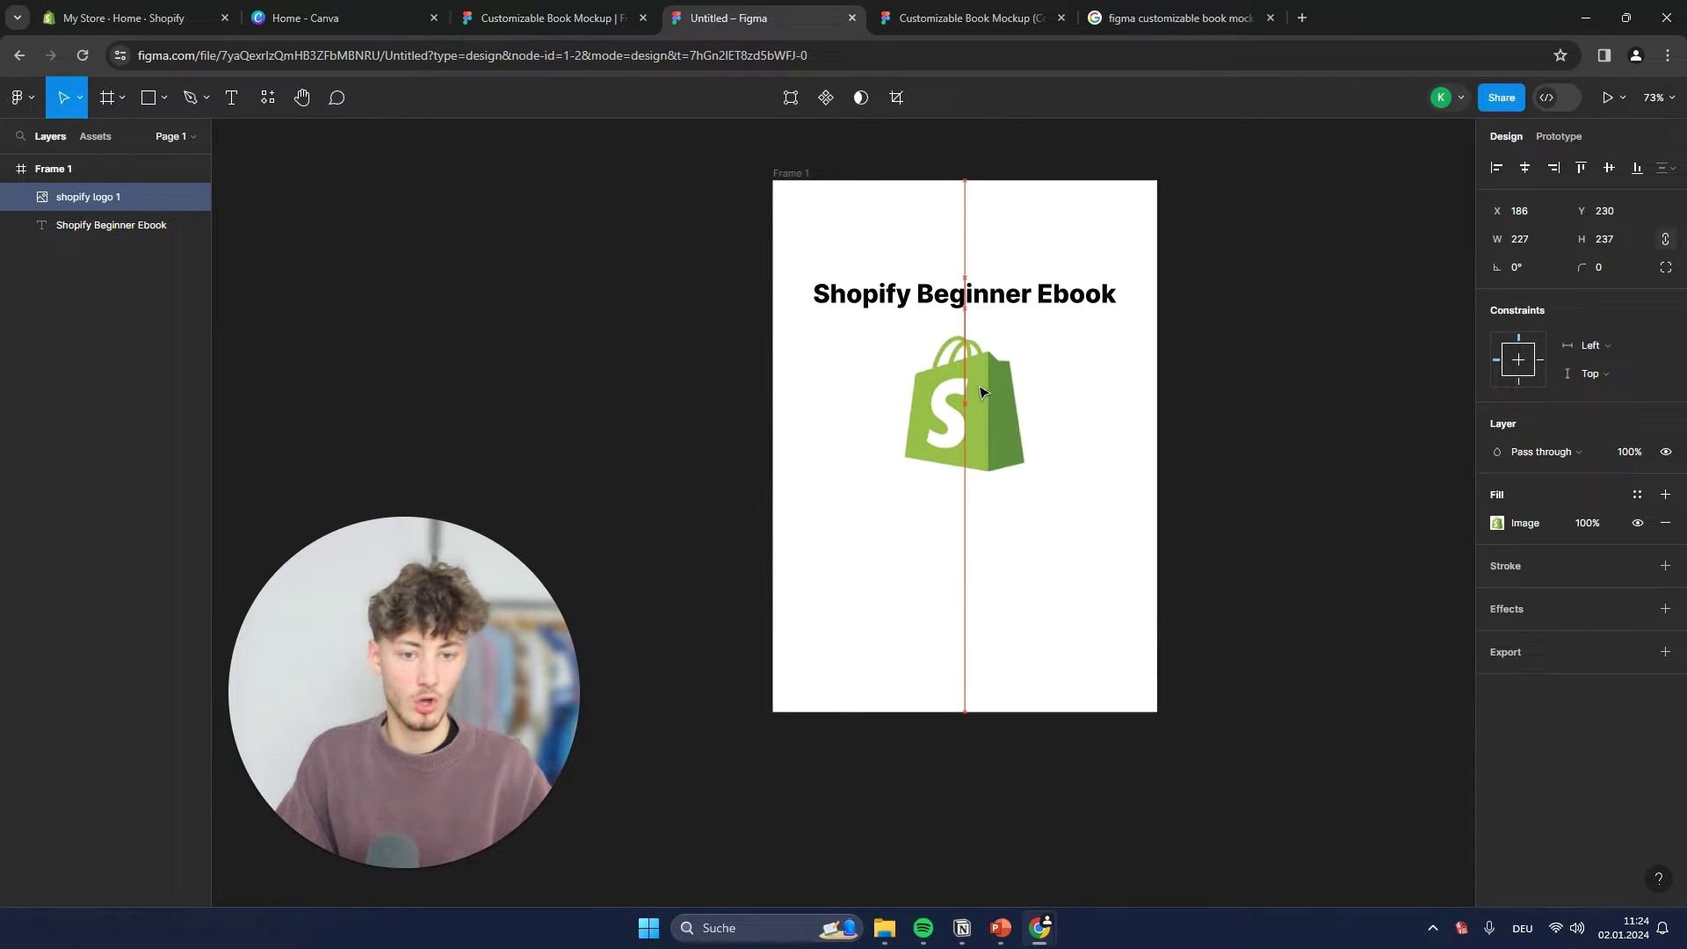
pyautogui.click(1388, 425)
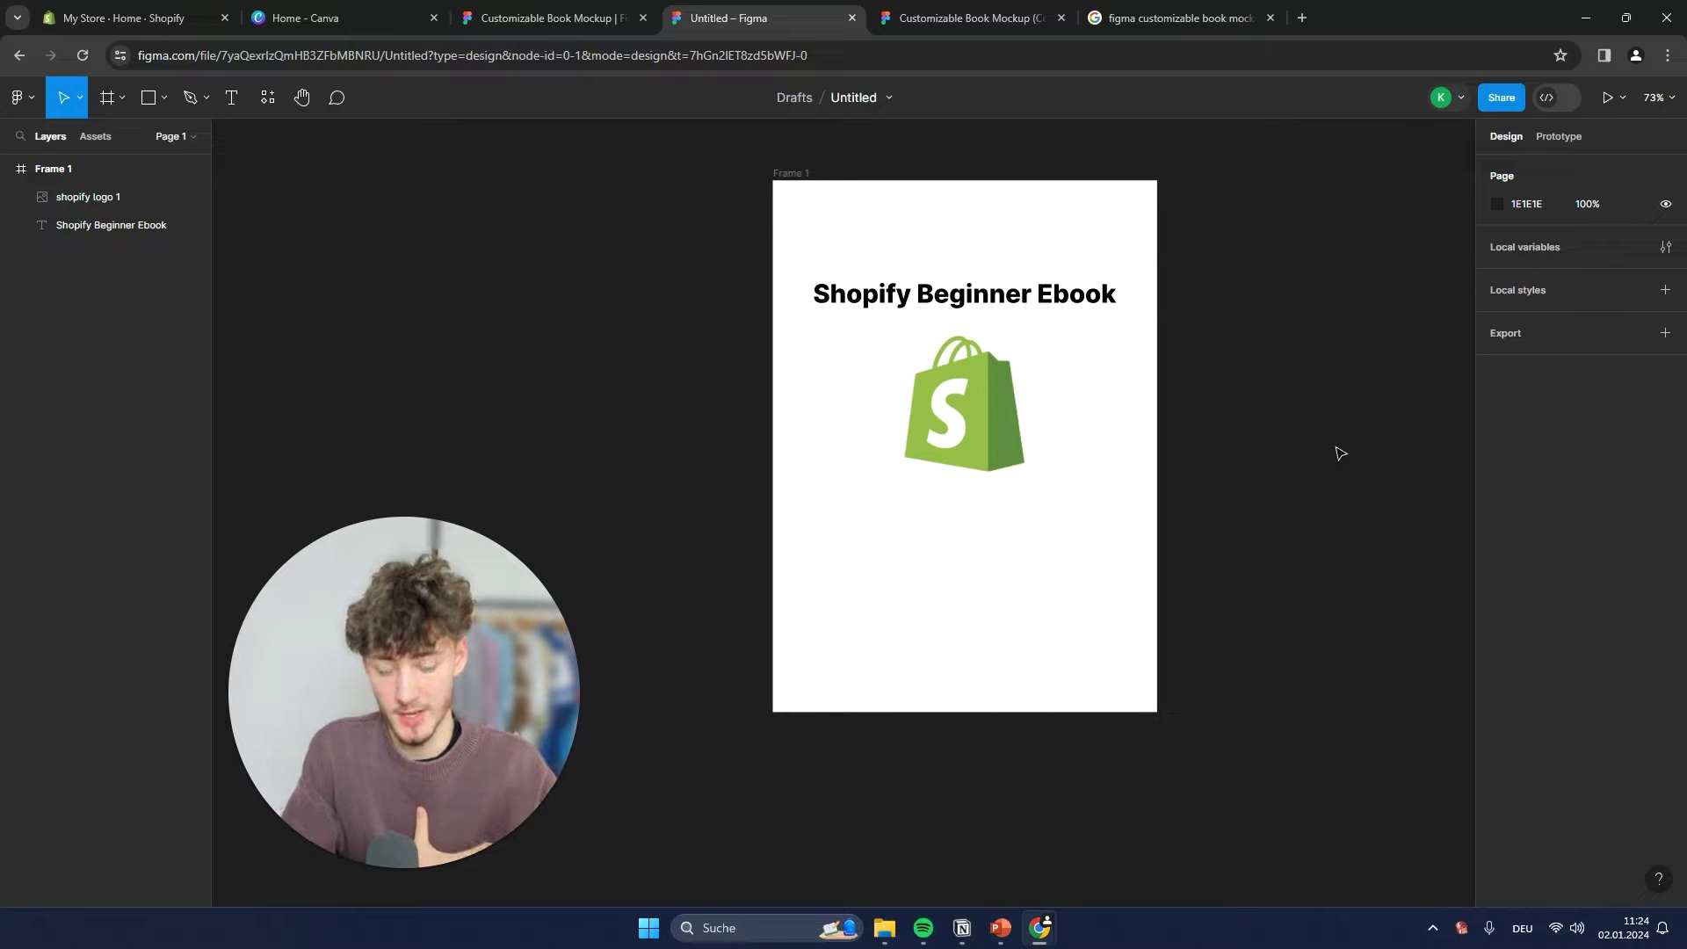
# Step: View the finished Shopify beginner course cover image saved on the computer and close it again
pyautogui.click(928, 303)
pyautogui.click(758, 251)
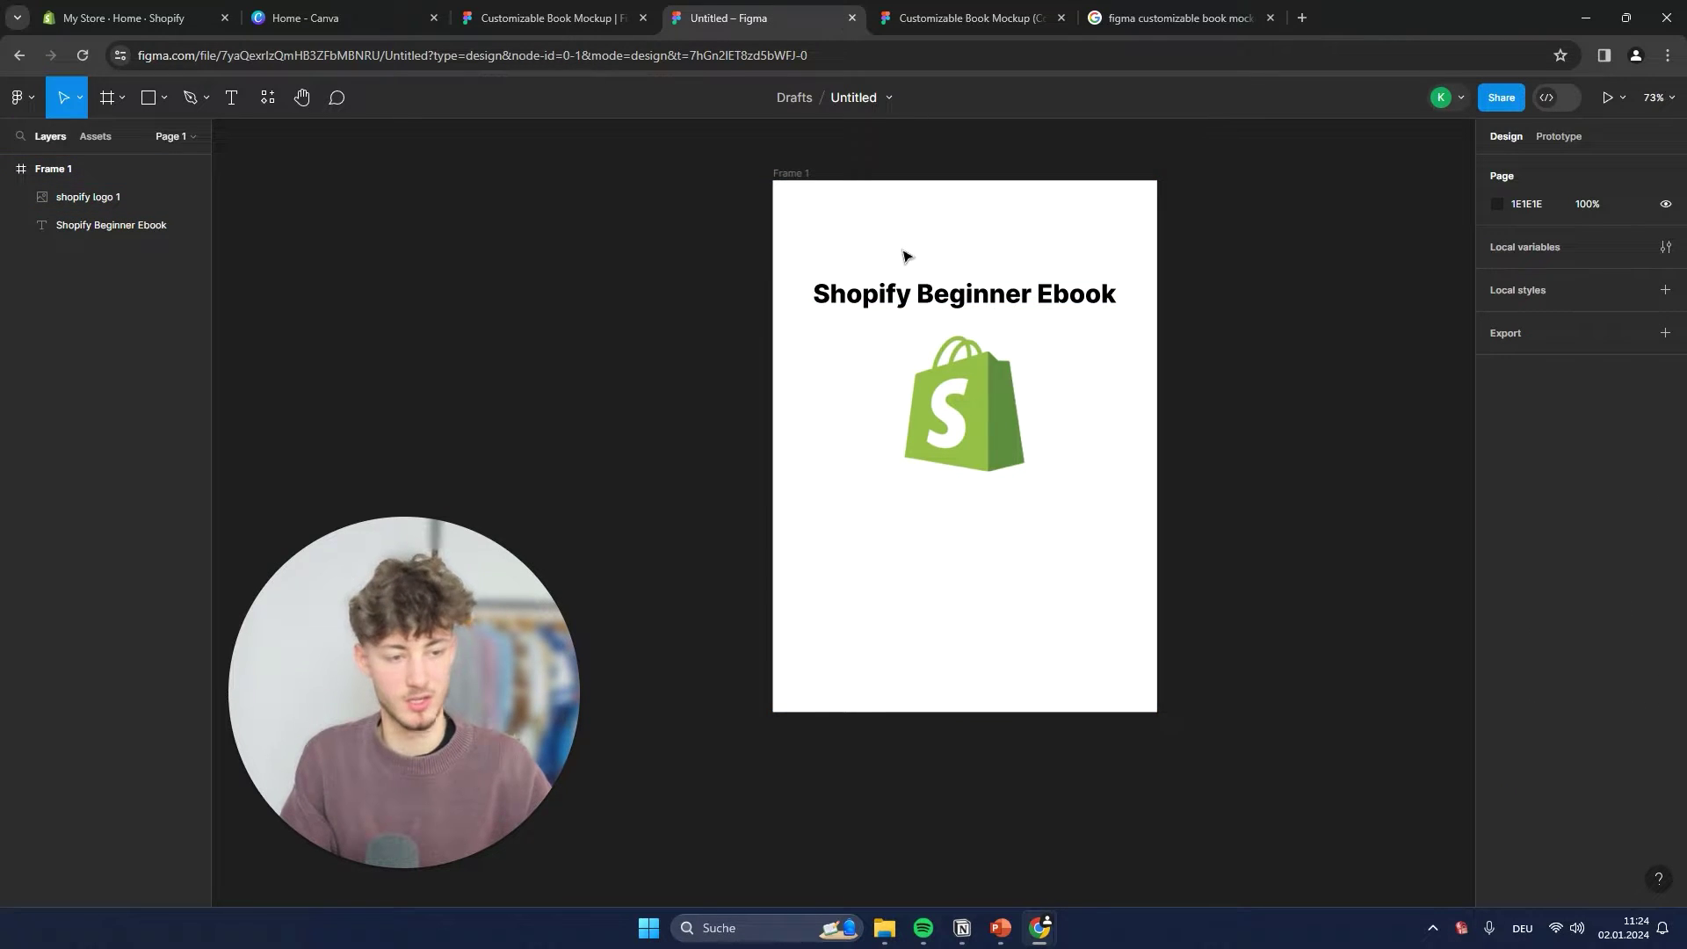
pyautogui.press('super+e')
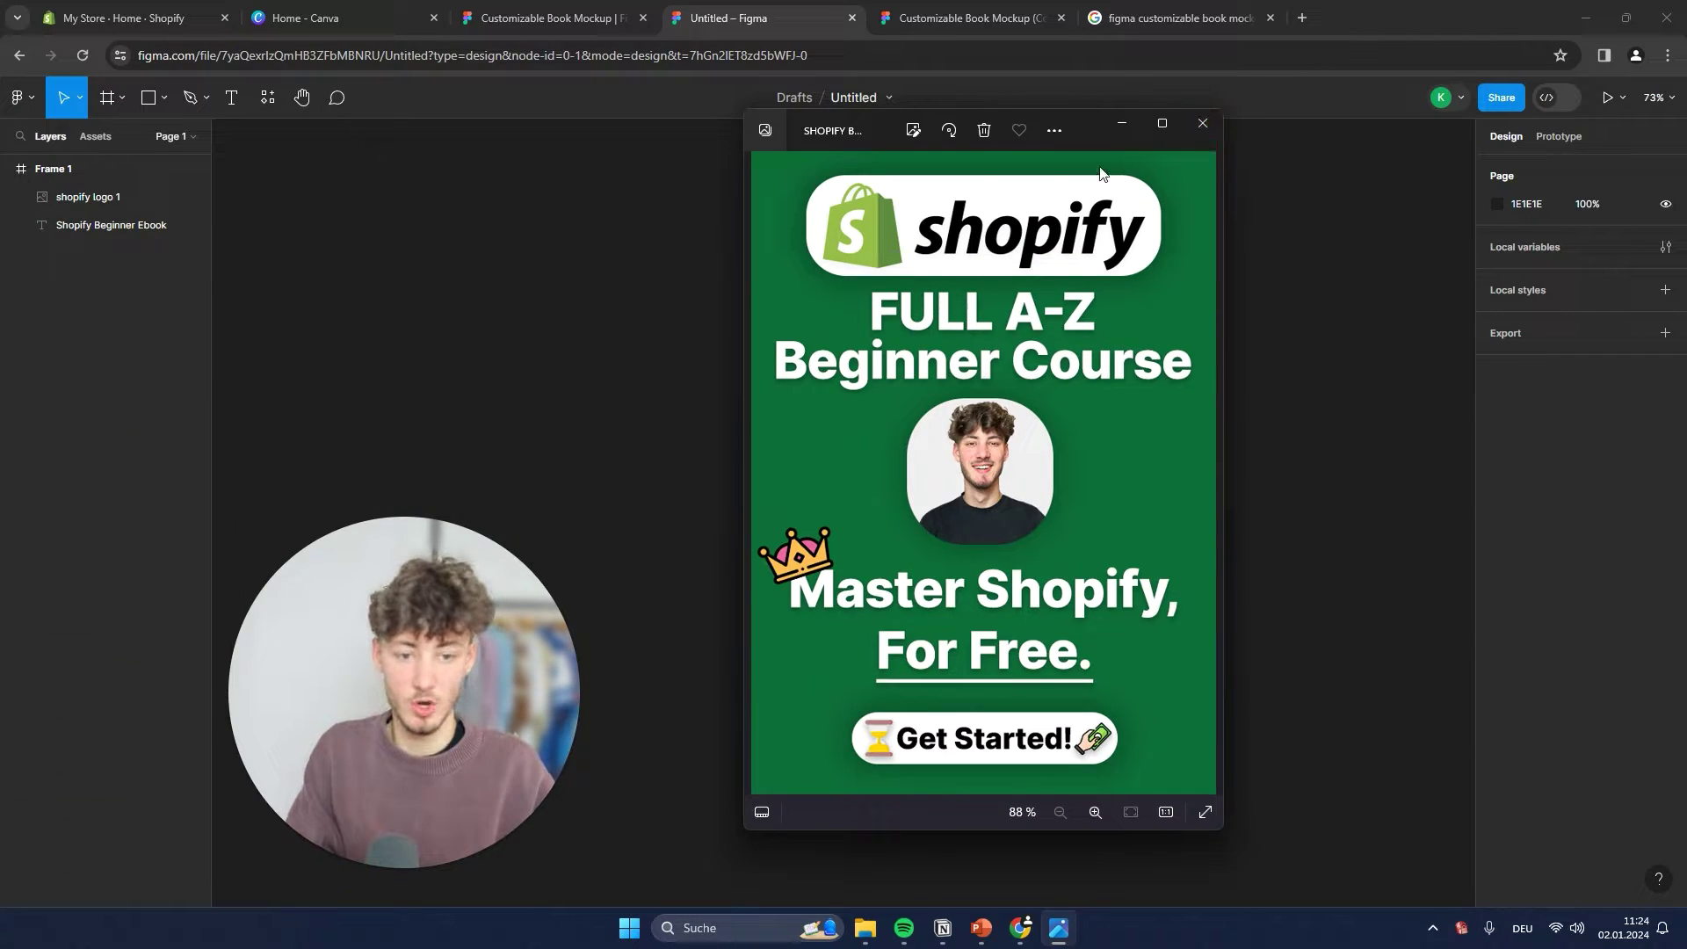
pyautogui.click(1200, 120)
# Step: Return to the Customizable Book Mockup file and look over its mockup scenes to compare the available book presentations
pyautogui.click(545, 18)
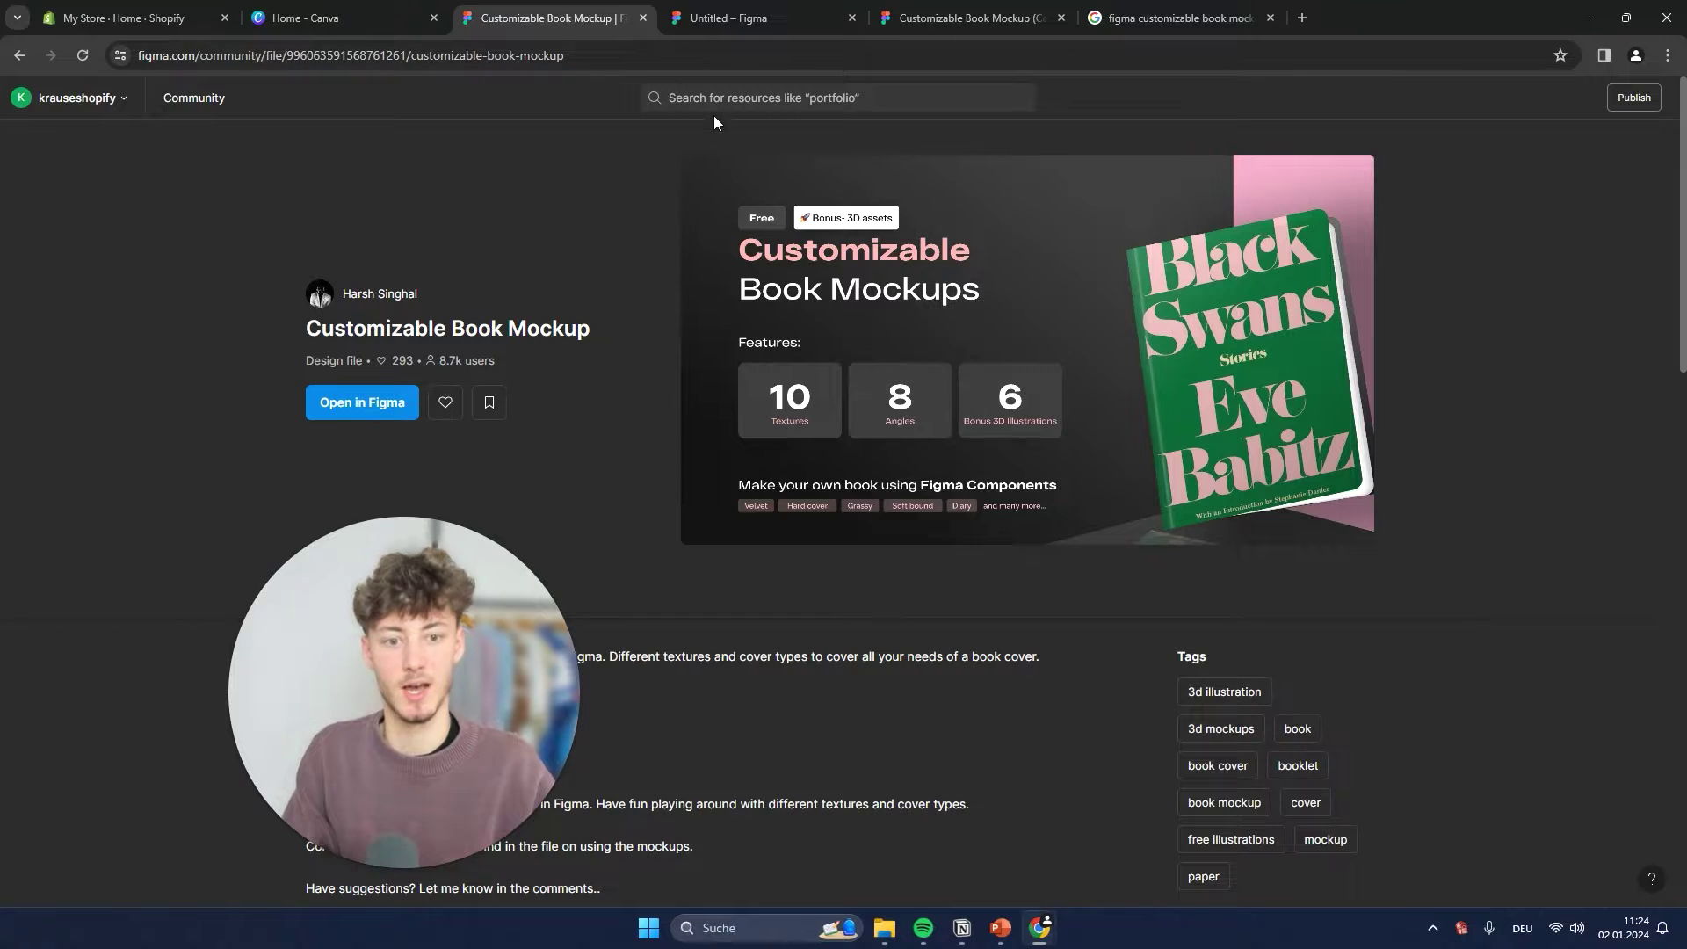
pyautogui.click(316, 10)
pyautogui.click(975, 16)
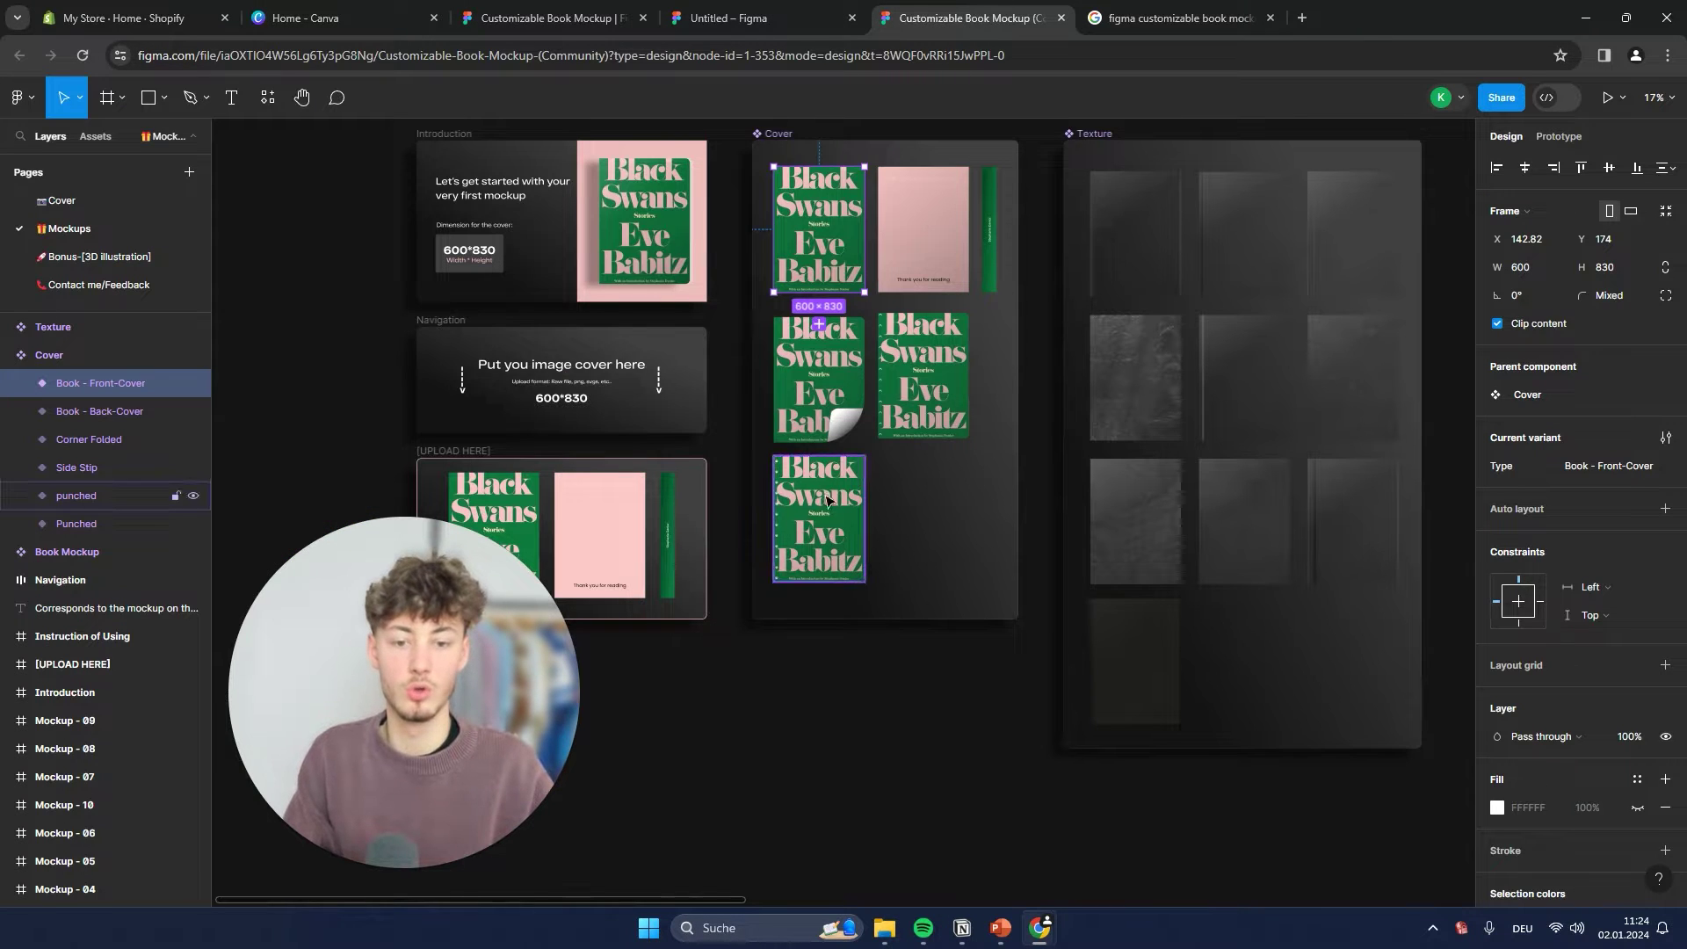
pyautogui.scroll(-5, 947, 417)
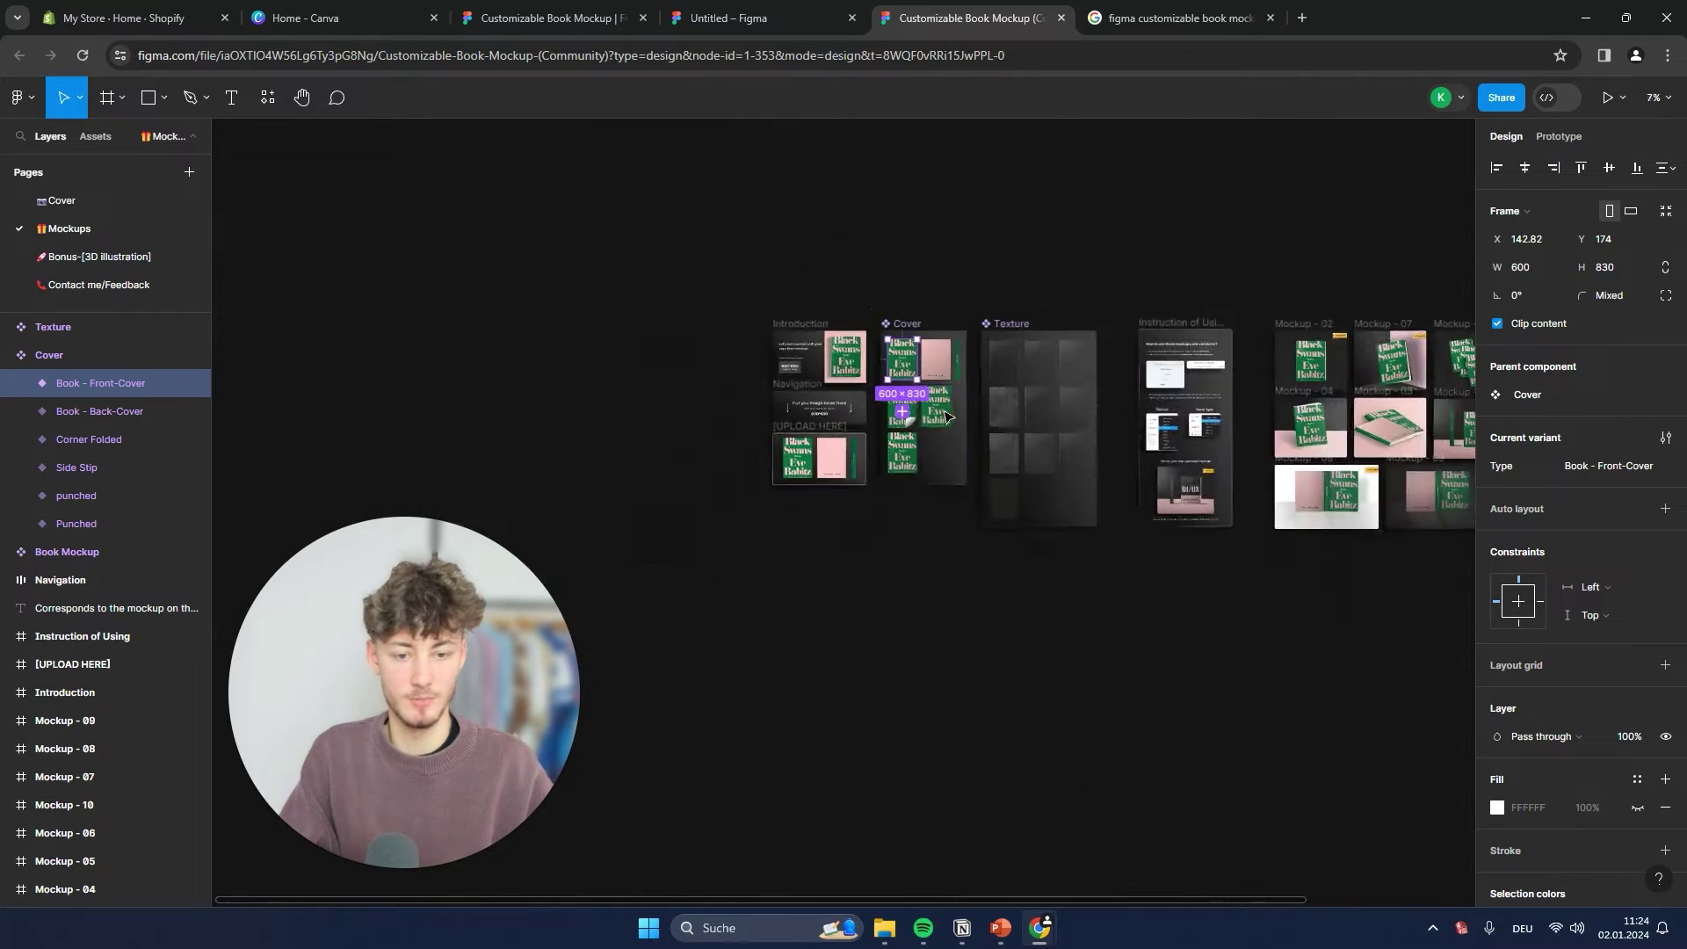
pyautogui.scroll(5, 1309, 420)
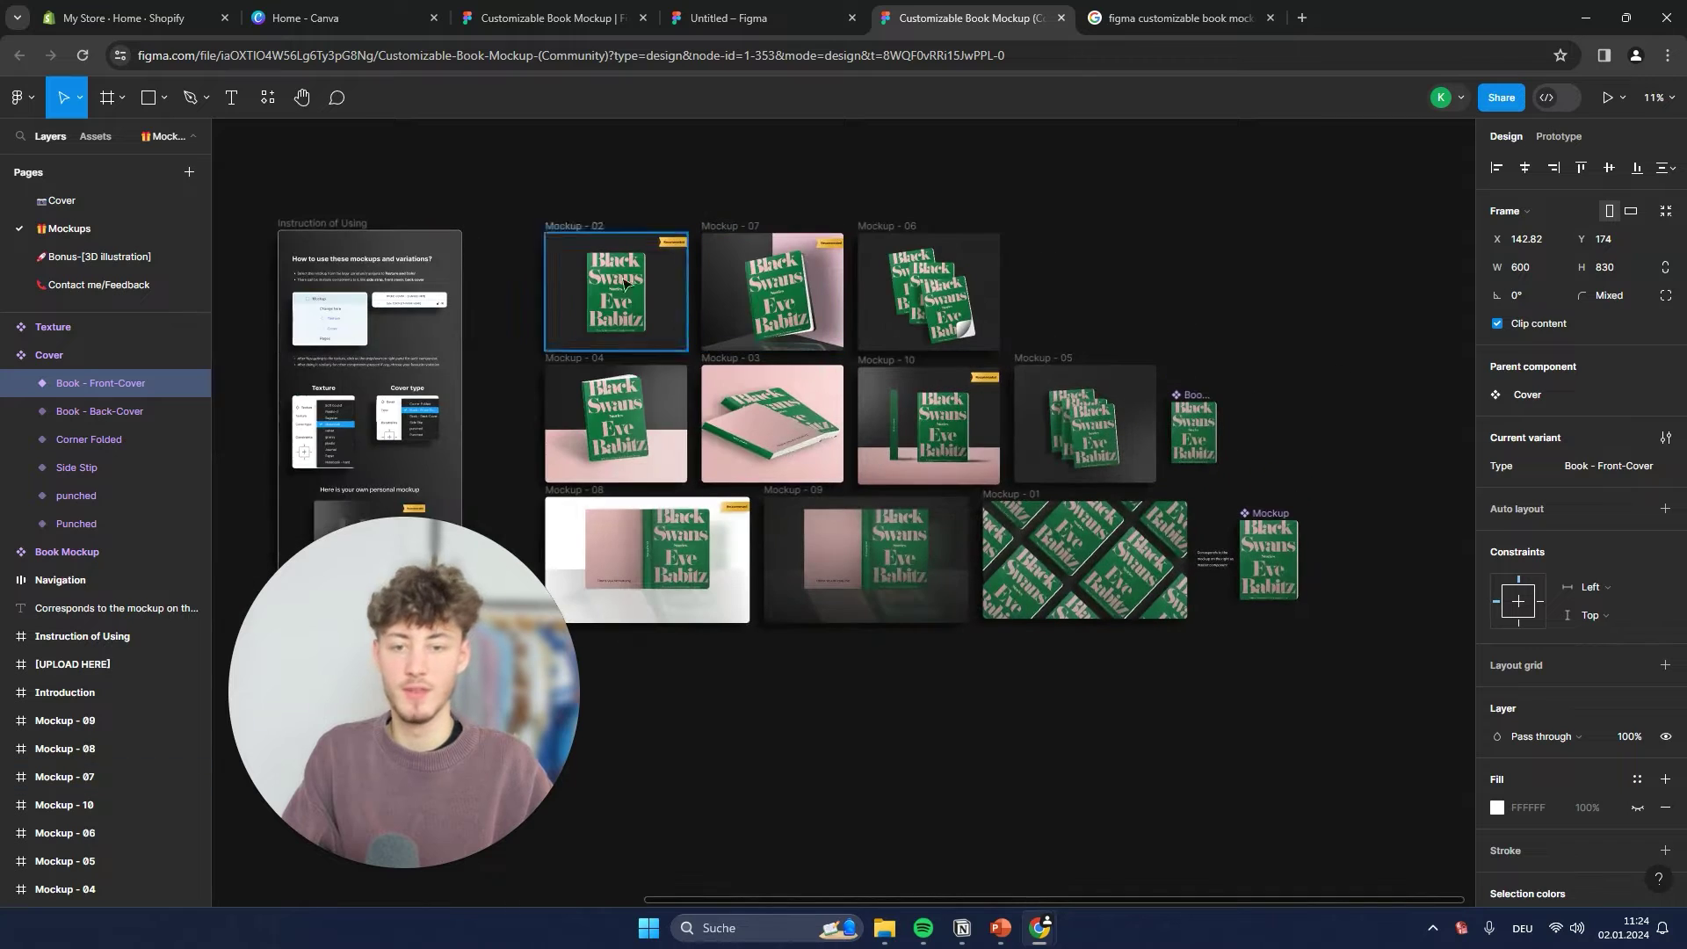
pyautogui.scroll(1, 677, 316)
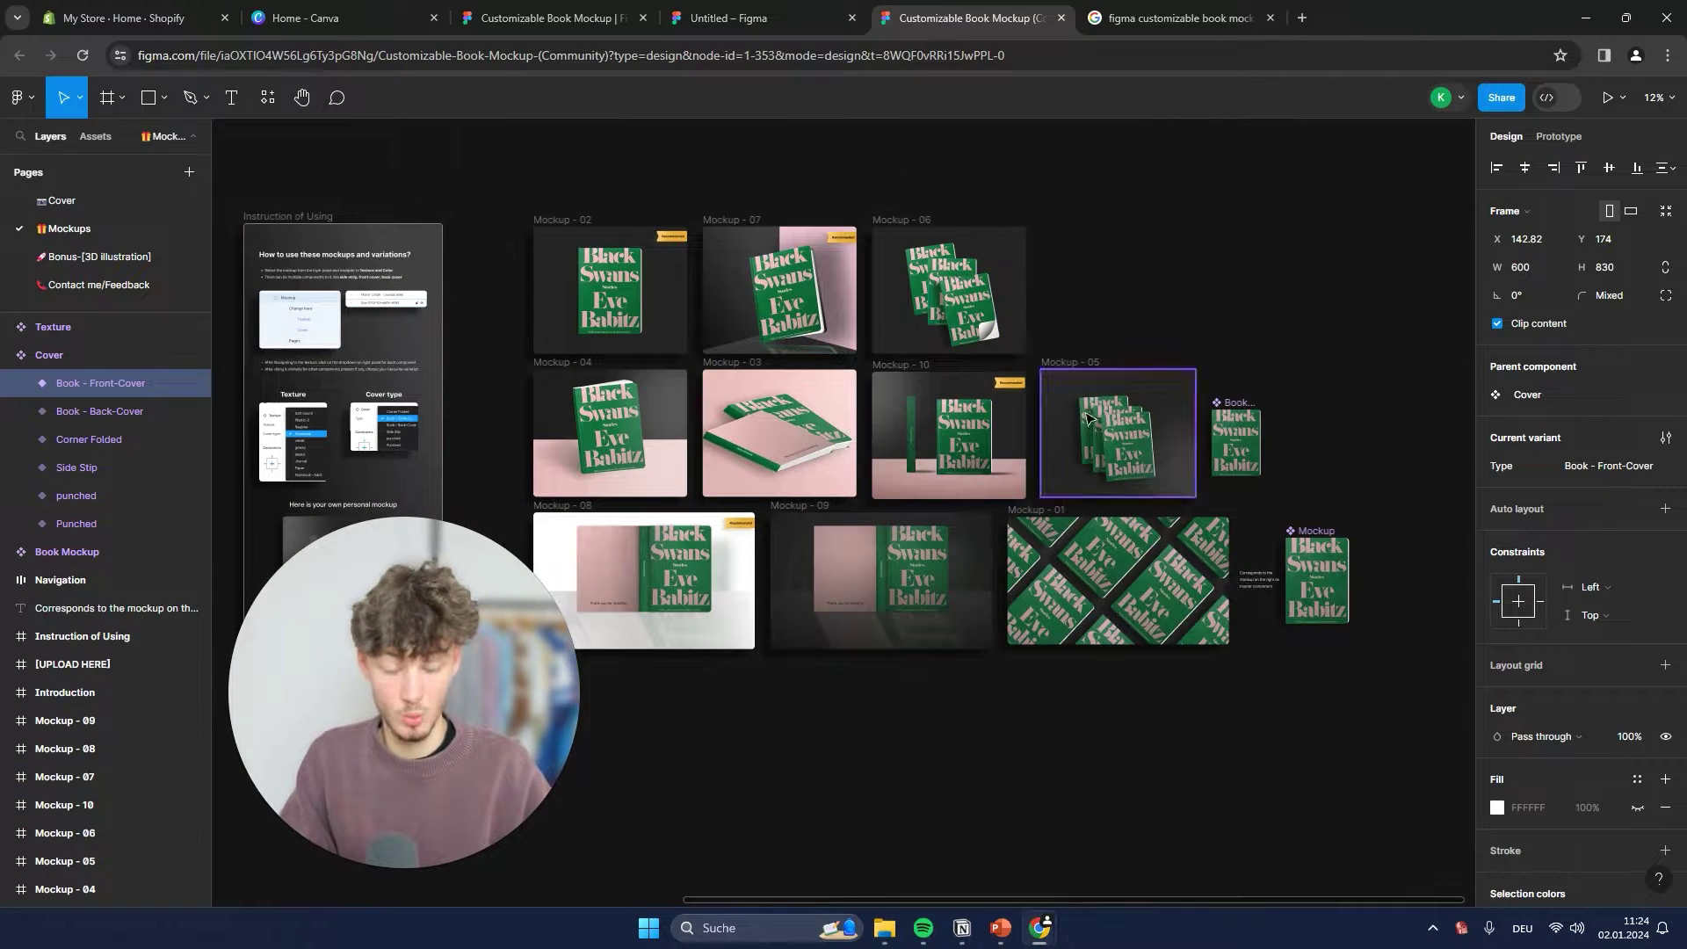
pyautogui.scroll(-3, 568, 479)
pyautogui.scroll(-10, 726, 458)
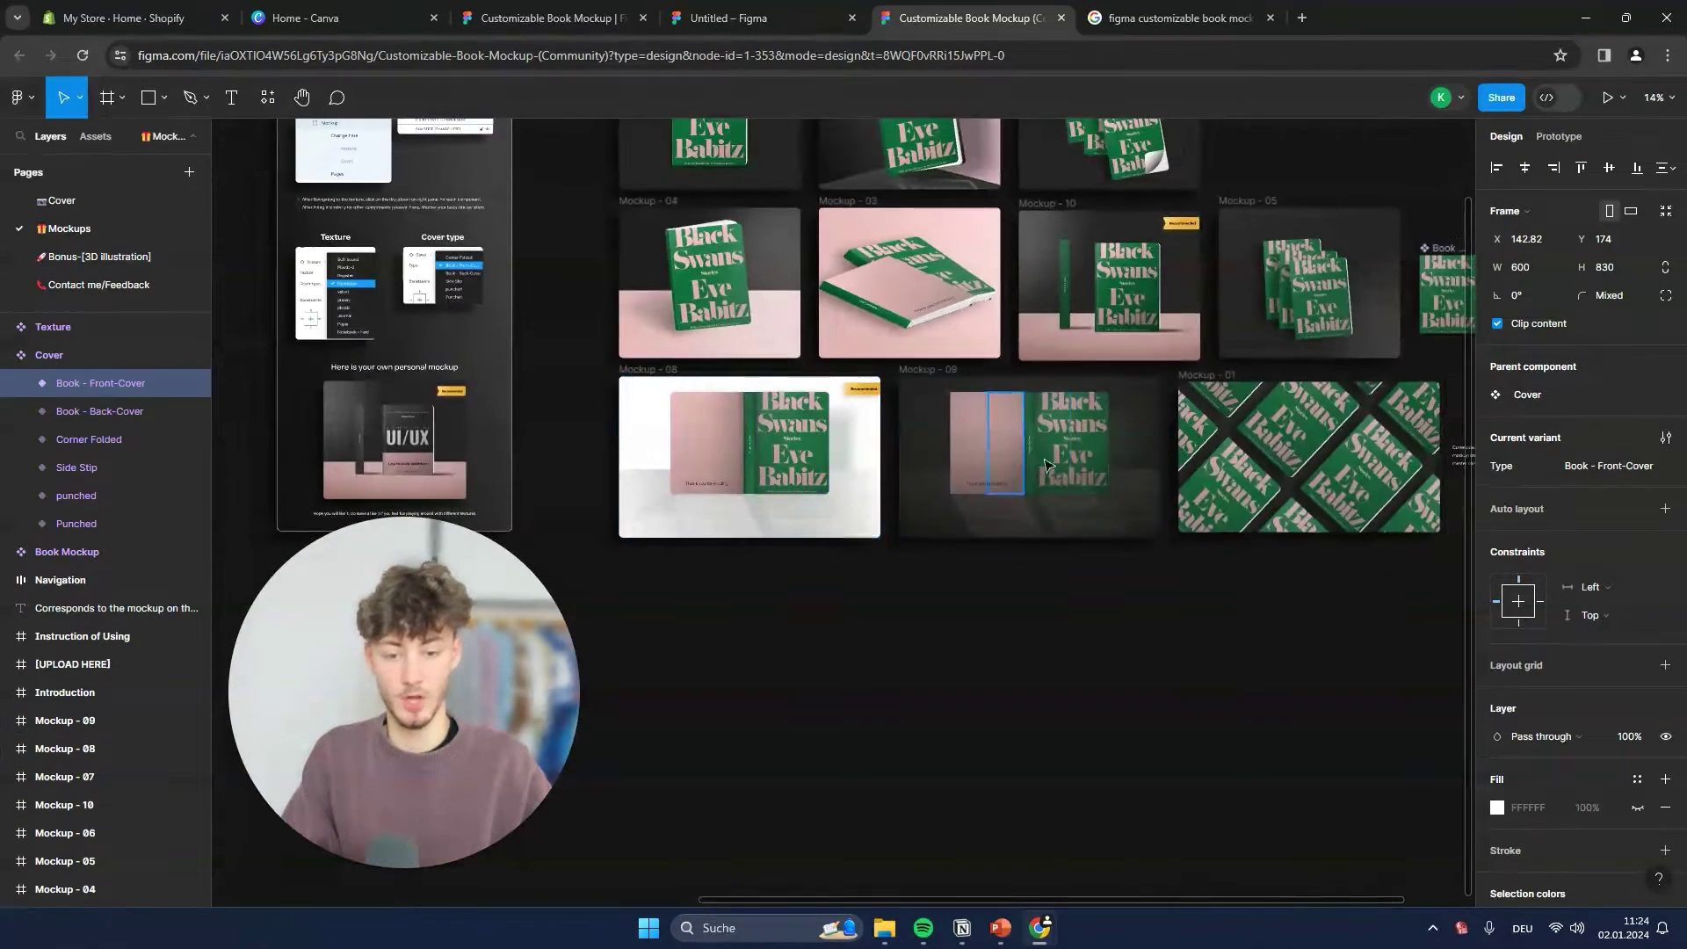
pyautogui.scroll(8, 1025, 387)
pyautogui.scroll(-8, 1024, 387)
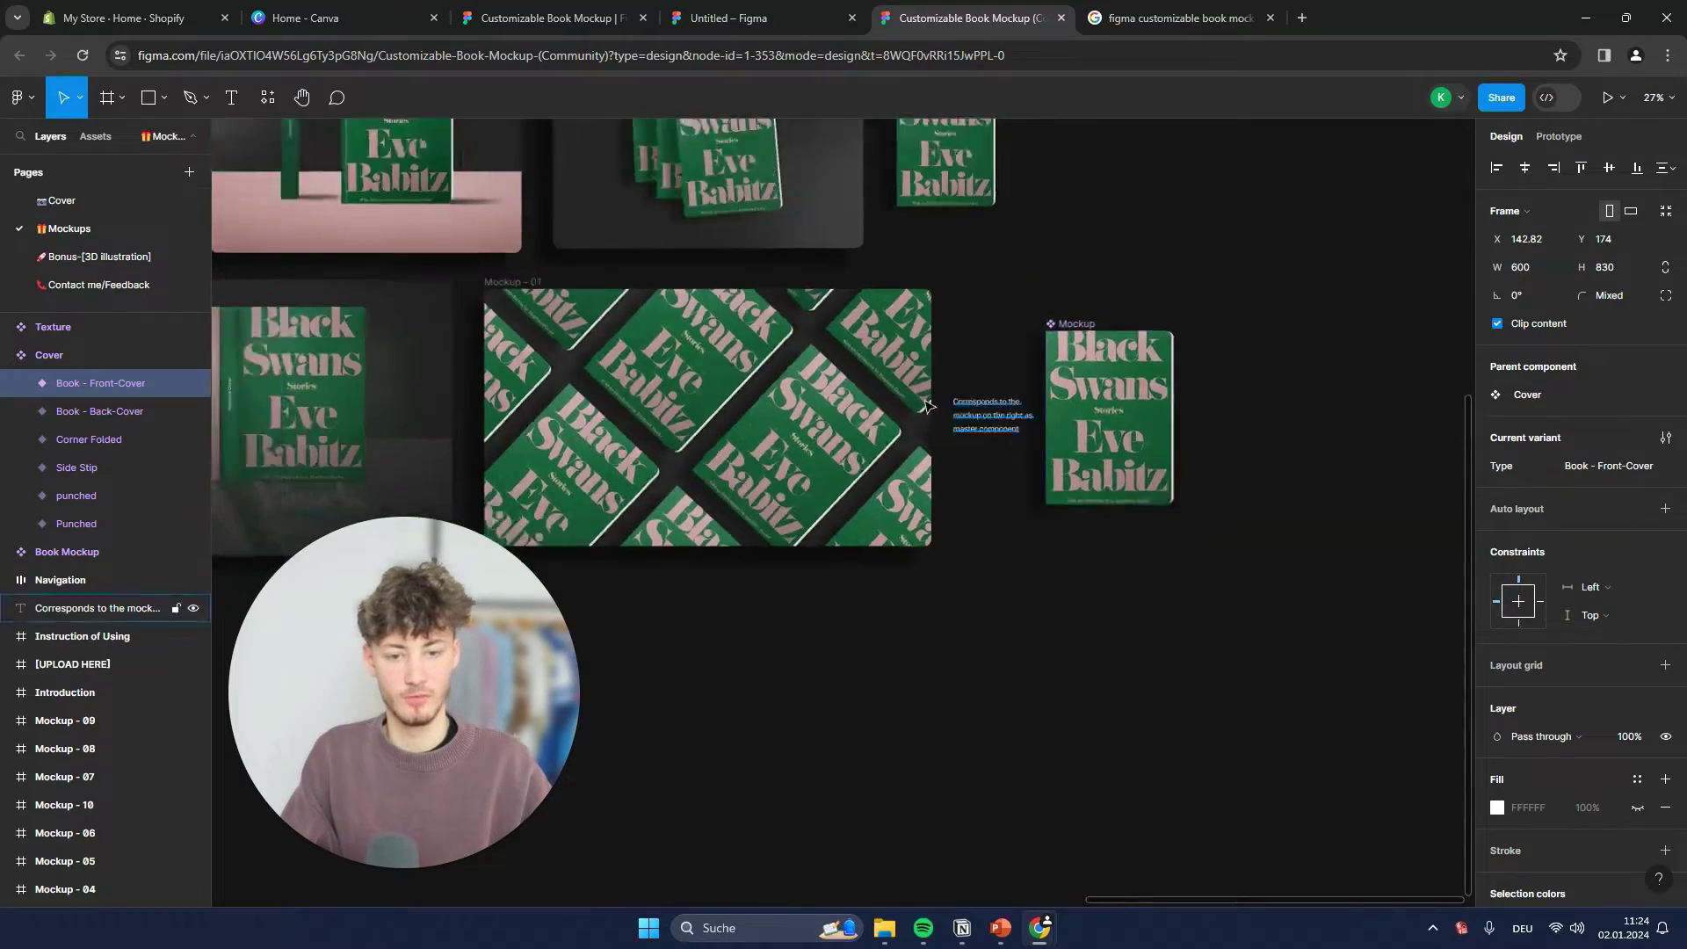
pyautogui.scroll(3, 923, 369)
pyautogui.scroll(-4, 890, 351)
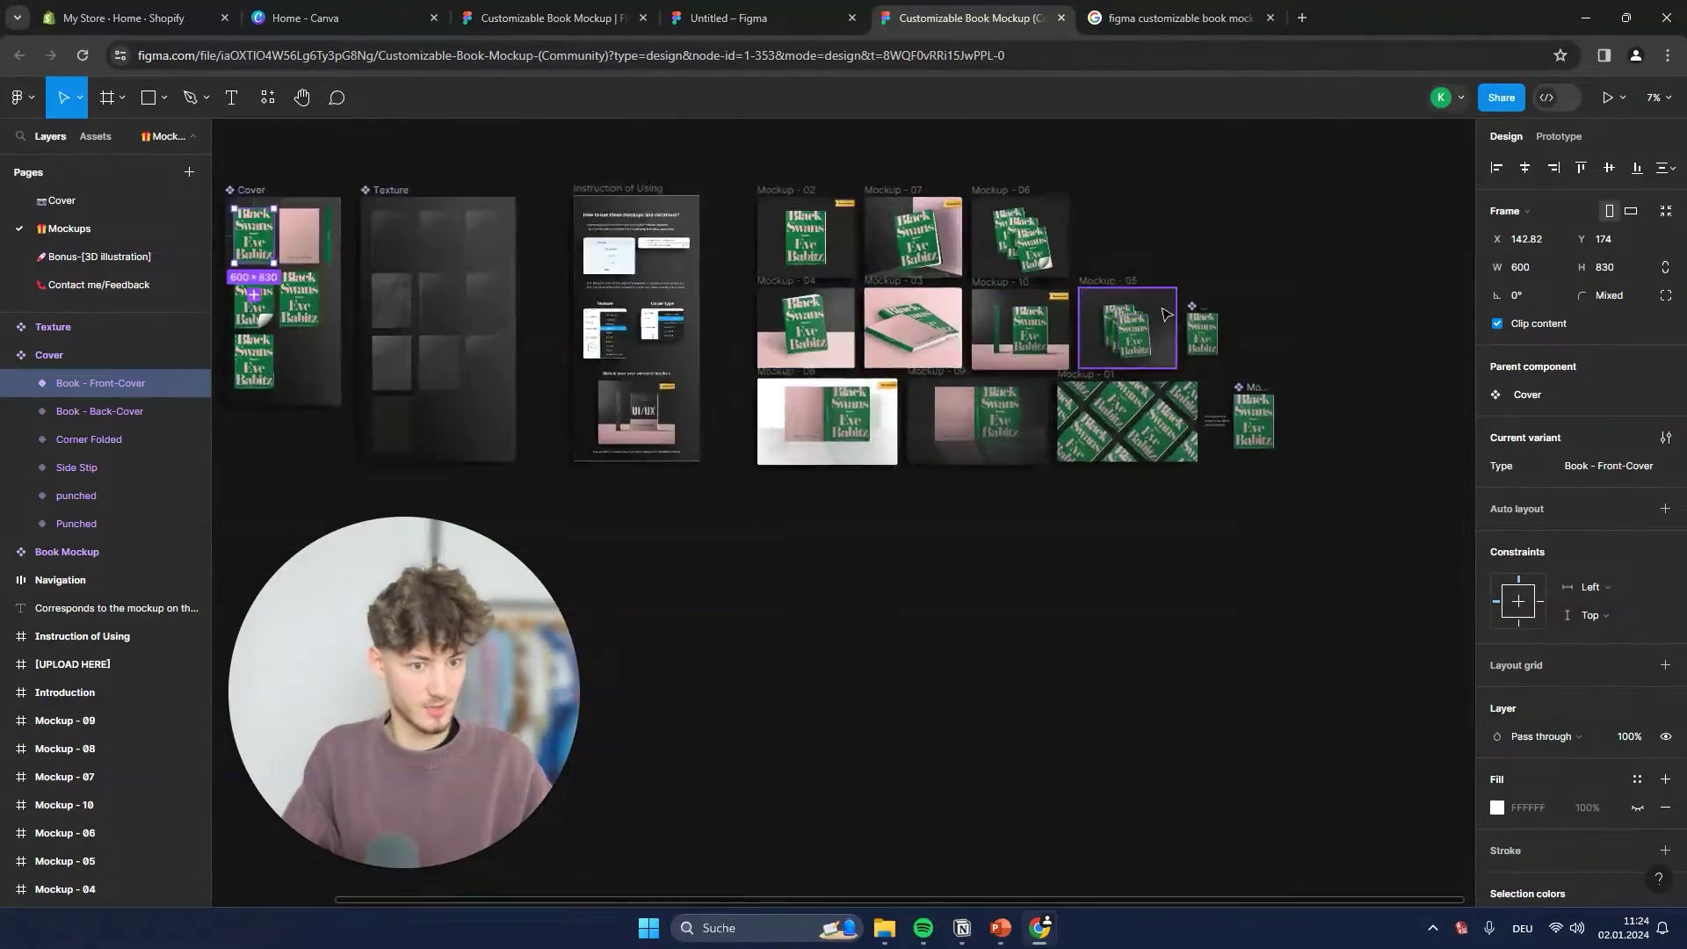
pyautogui.scroll(5, 1151, 342)
pyautogui.scroll(-5, 1230, 351)
pyautogui.scroll(4, 1236, 357)
pyautogui.scroll(-3, 1234, 359)
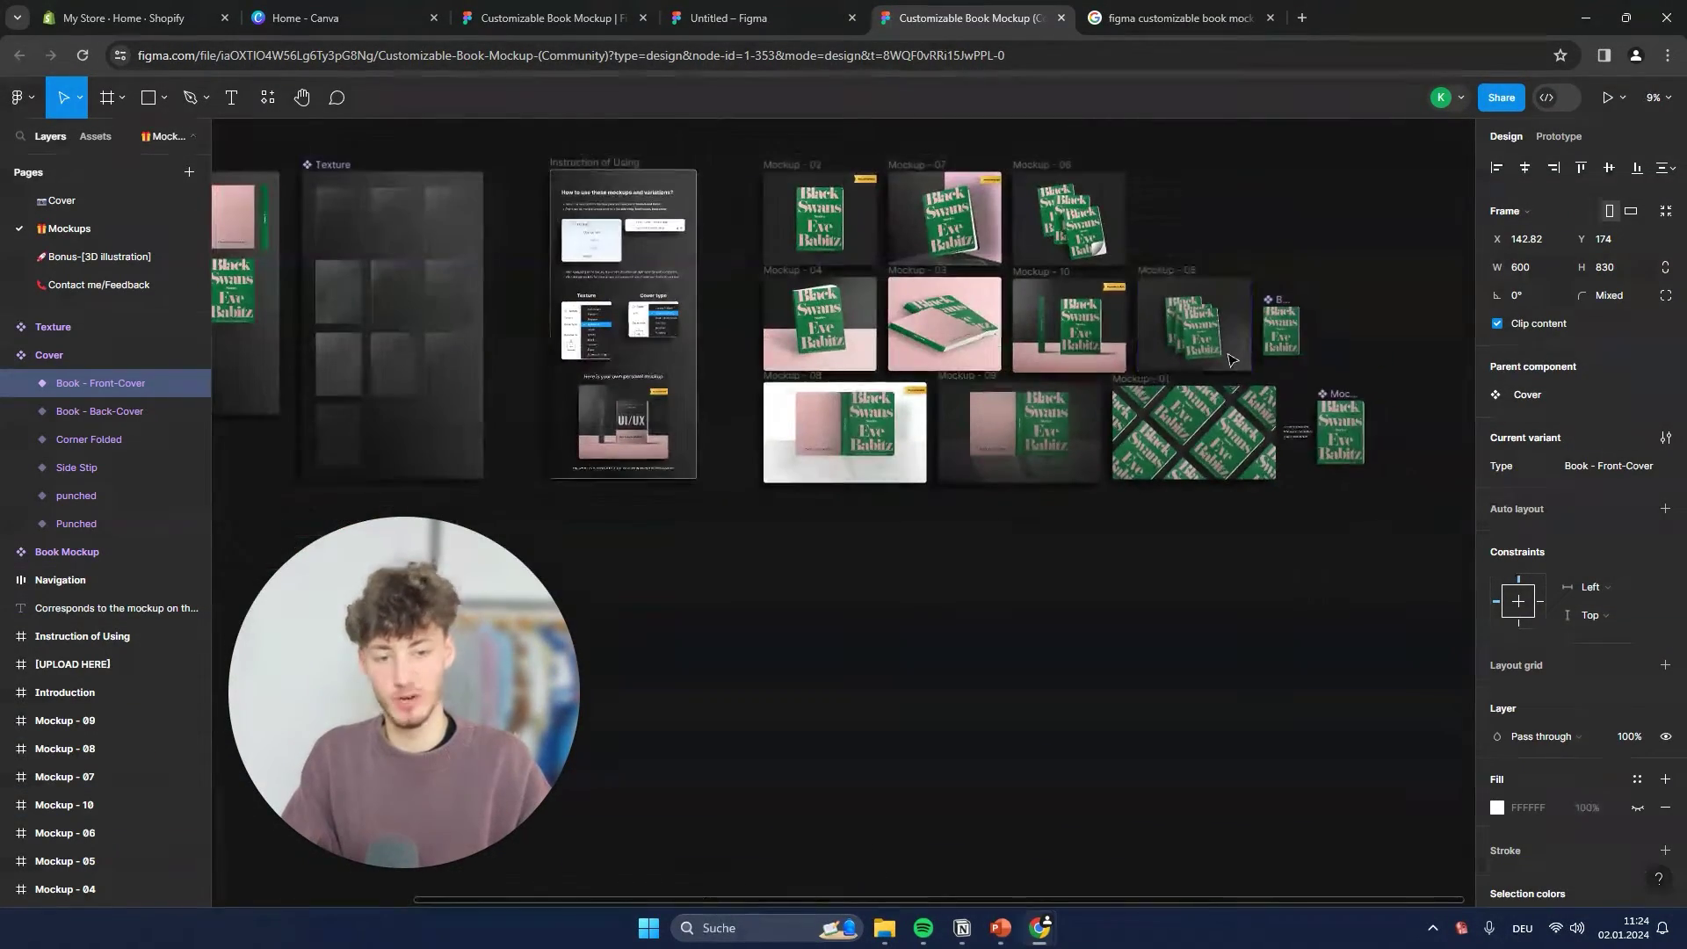
pyautogui.scroll(1, 1265, 376)
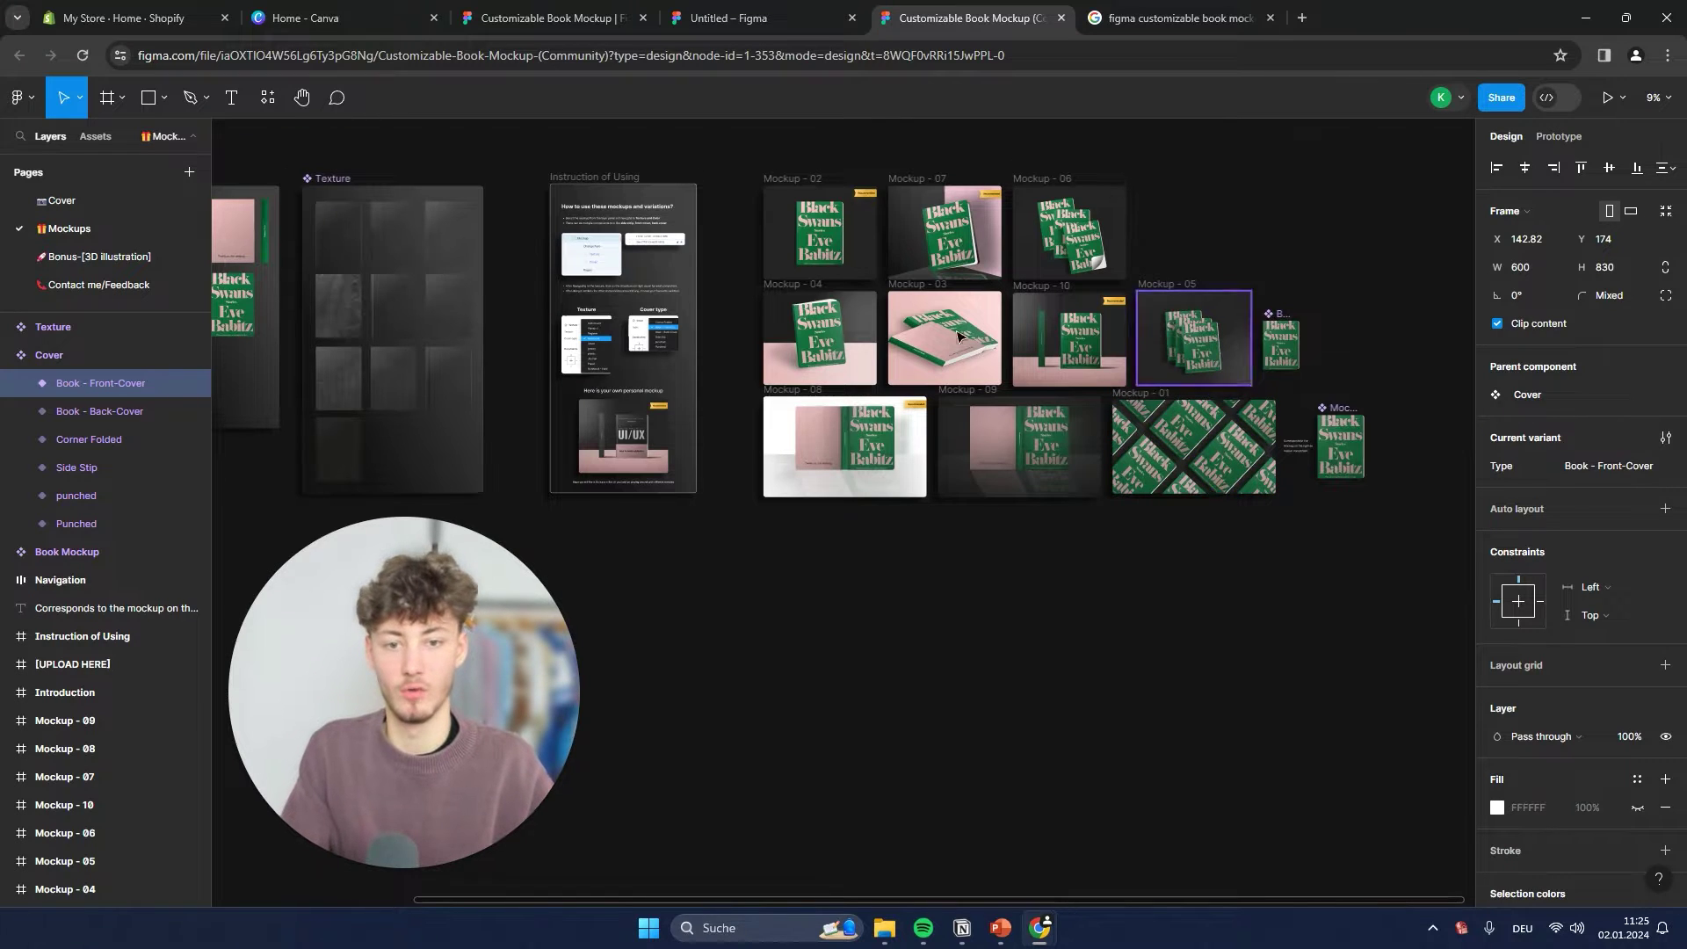
pyautogui.scroll(4, 1256, 421)
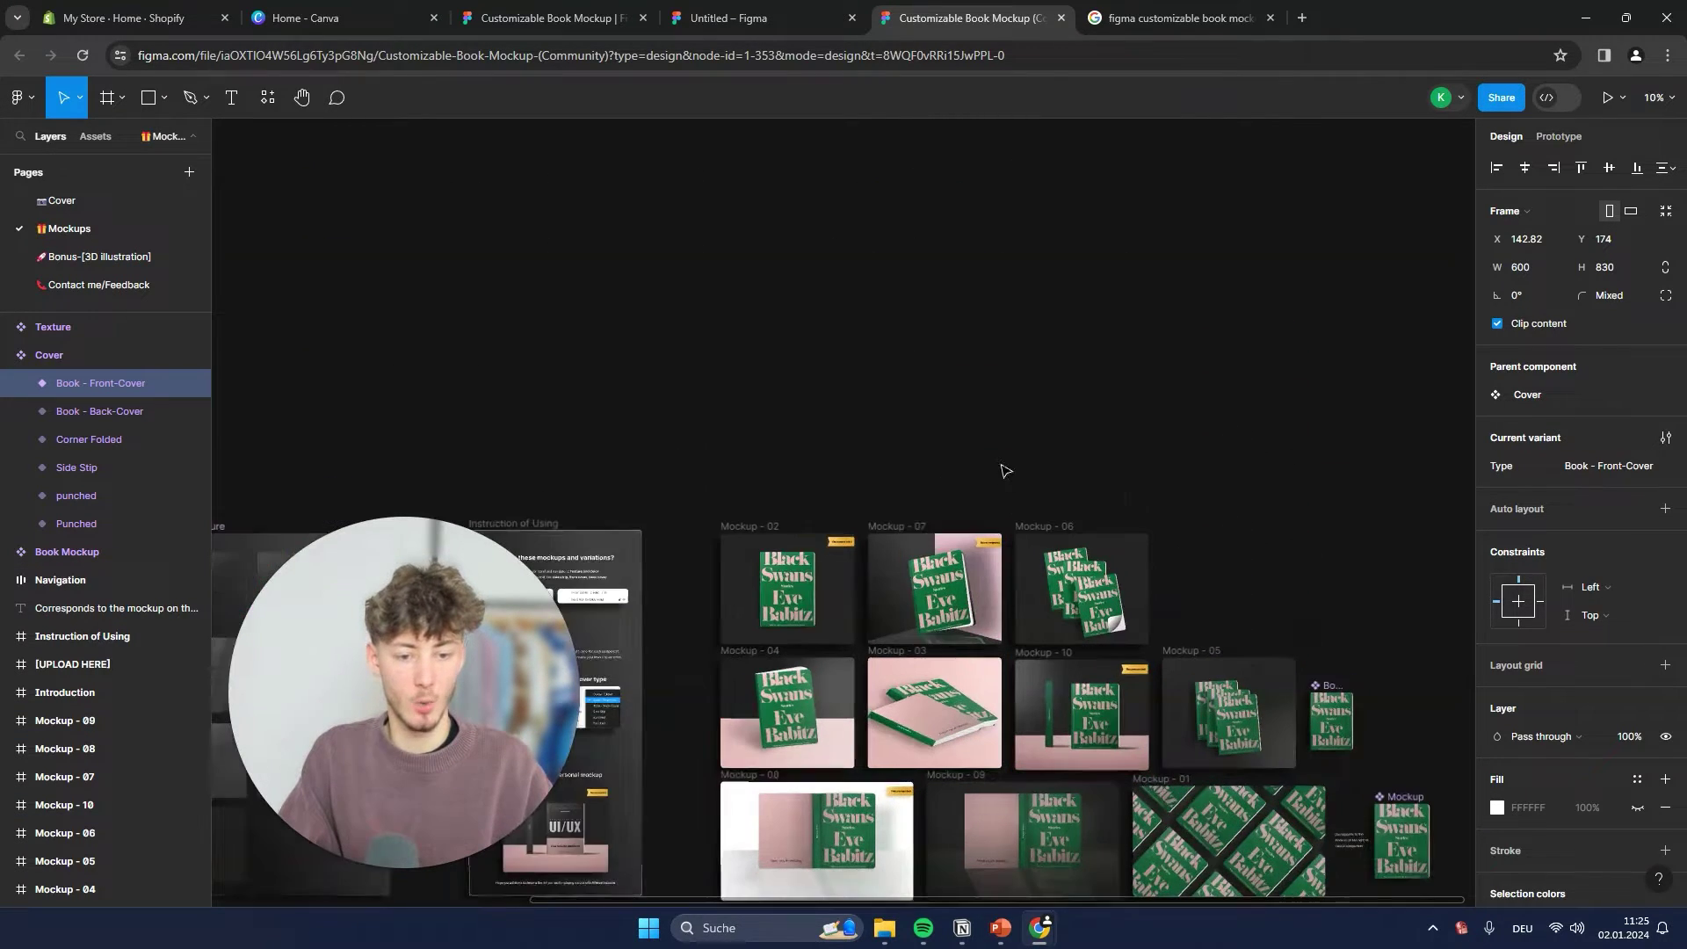
pyautogui.scroll(3, 971, 592)
pyautogui.scroll(-3, 970, 591)
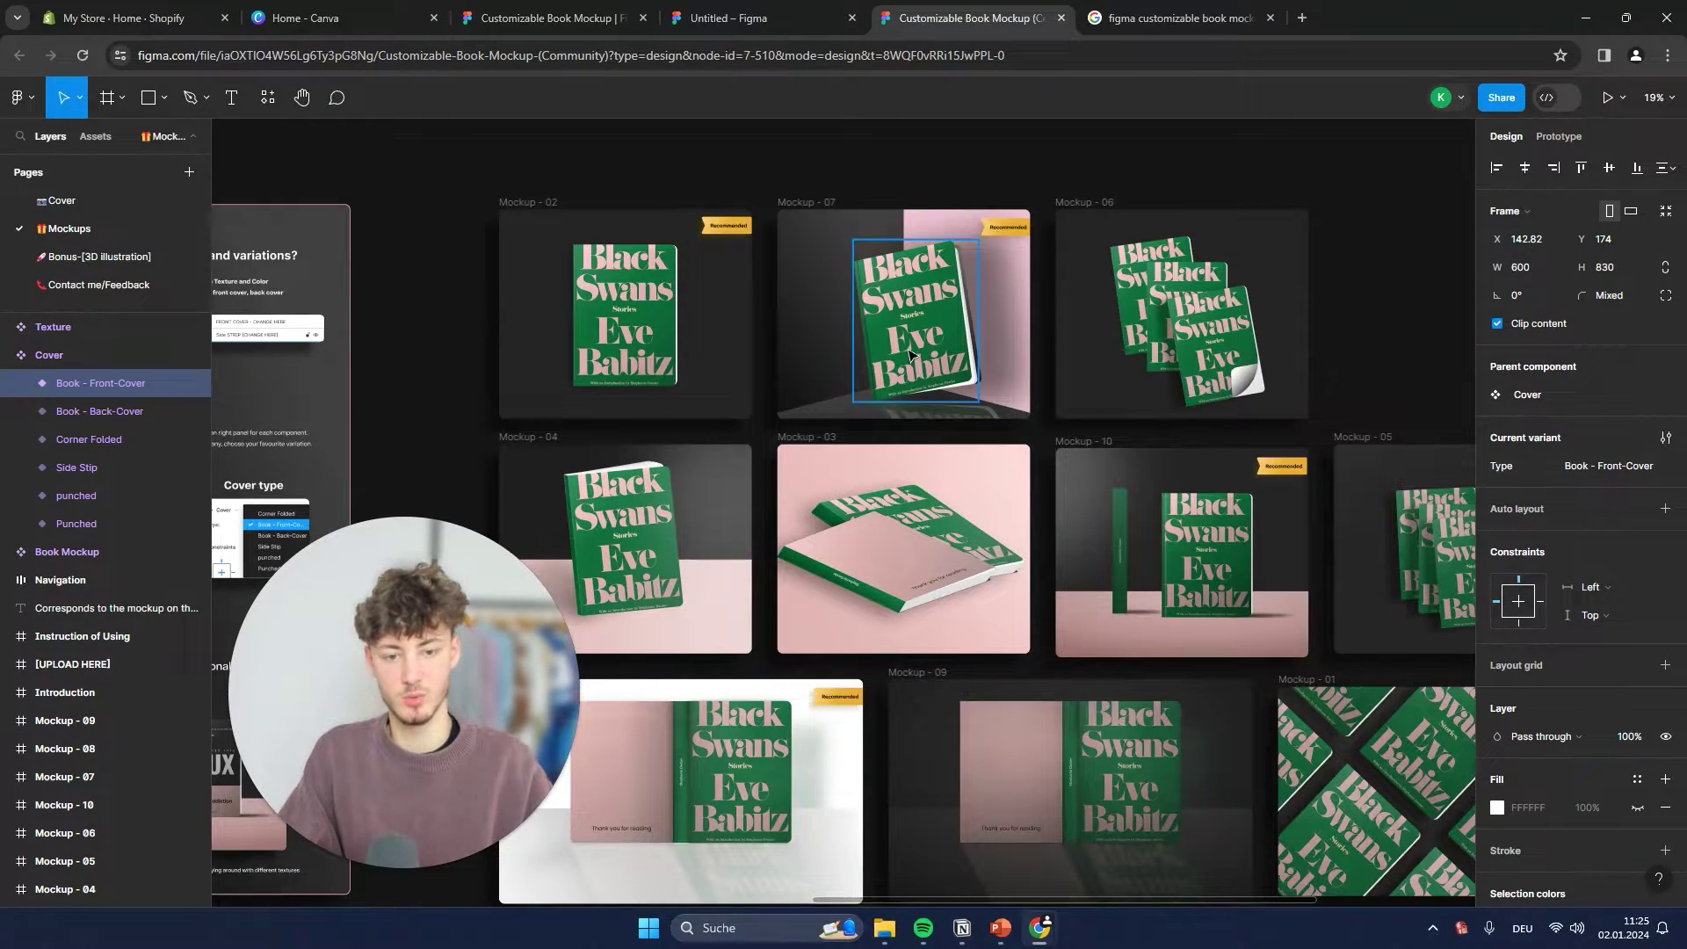
# Step: Select the book in Mockup - 07, check the usage instructions, and select the Mockup - 07 frame with its layers in view
pyautogui.click(966, 377)
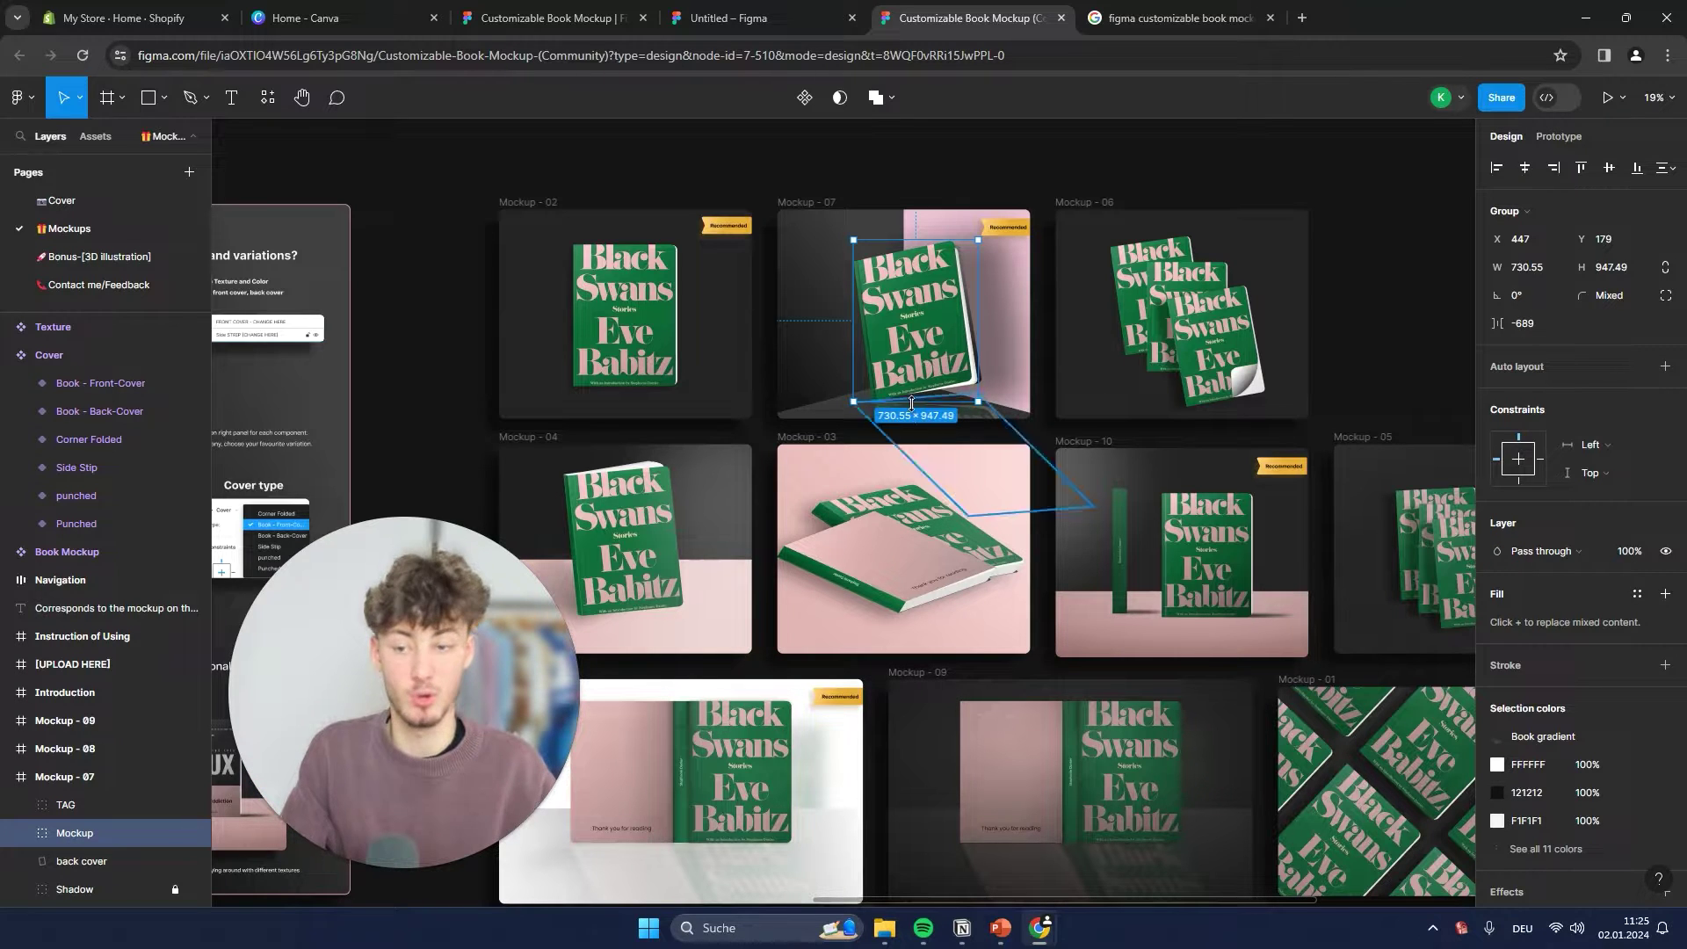
pyautogui.press('n')
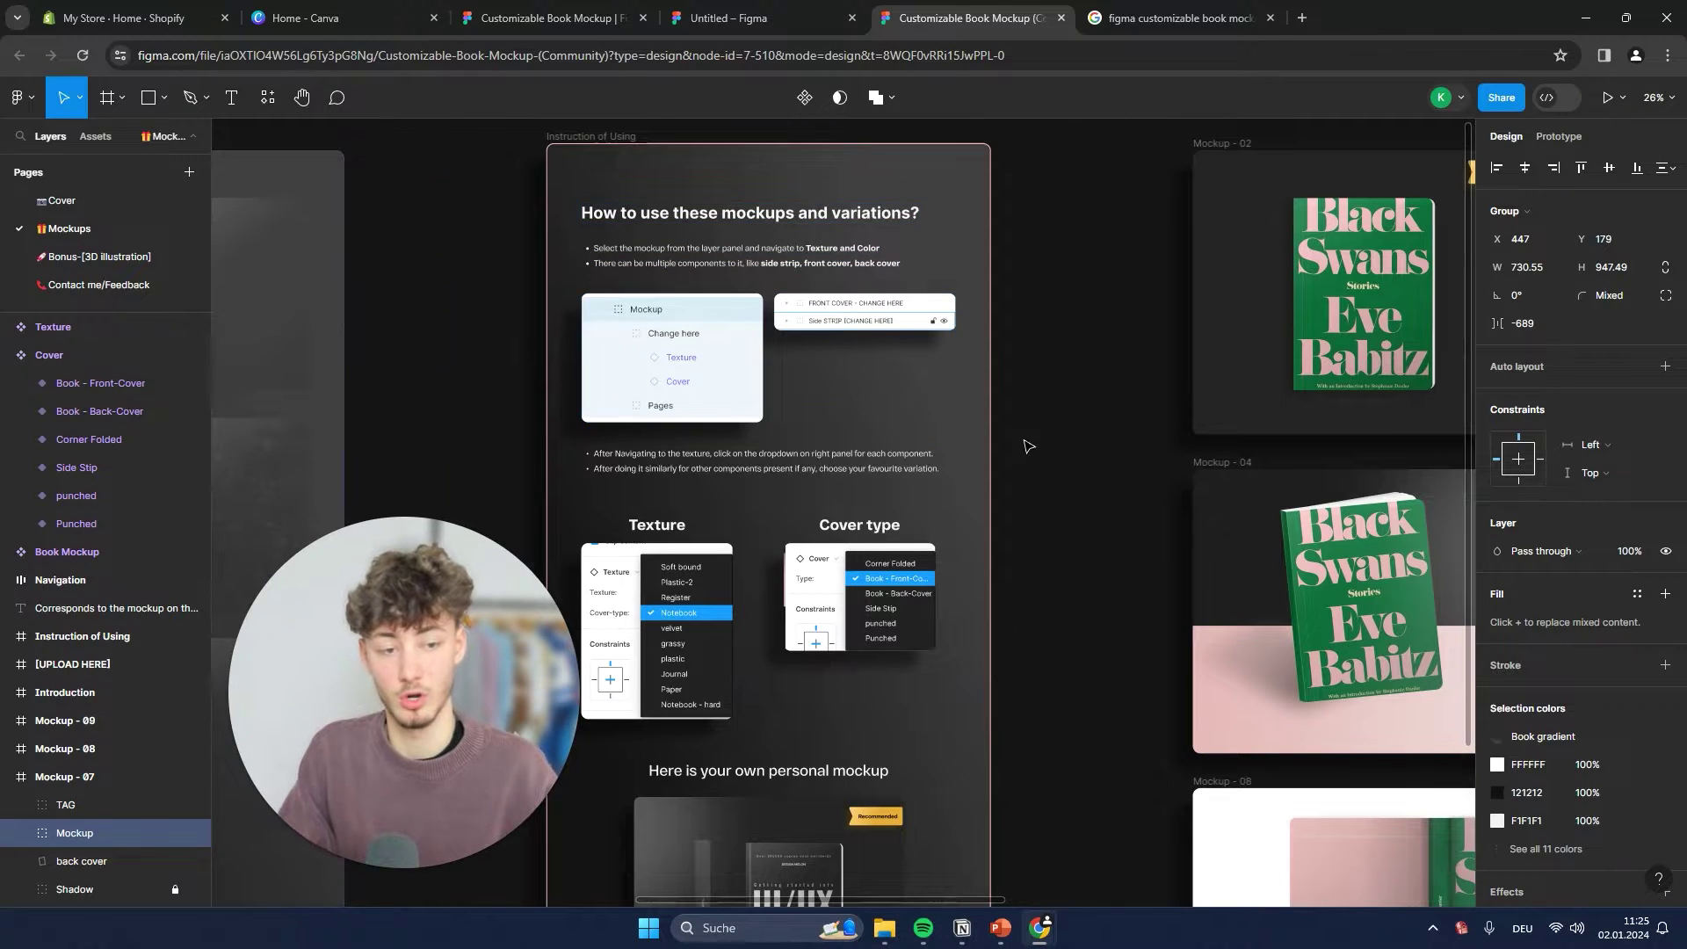
pyautogui.scroll(-10, 1116, 422)
pyautogui.scroll(10, 1268, 430)
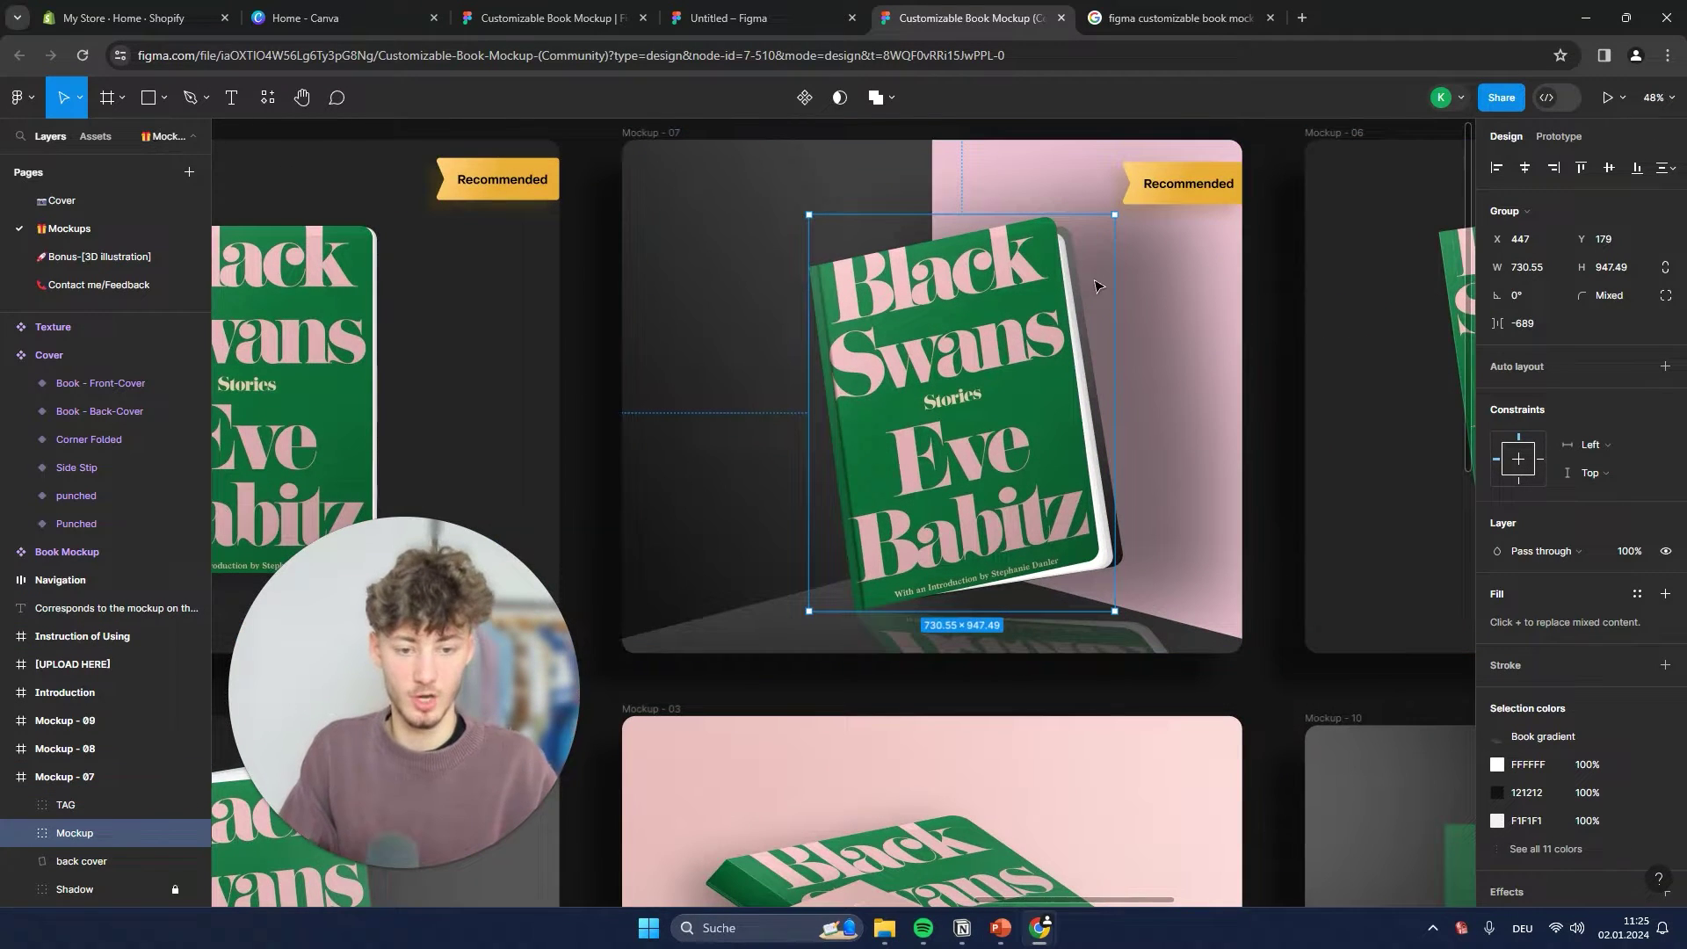
pyautogui.scroll(-1, 103, 742)
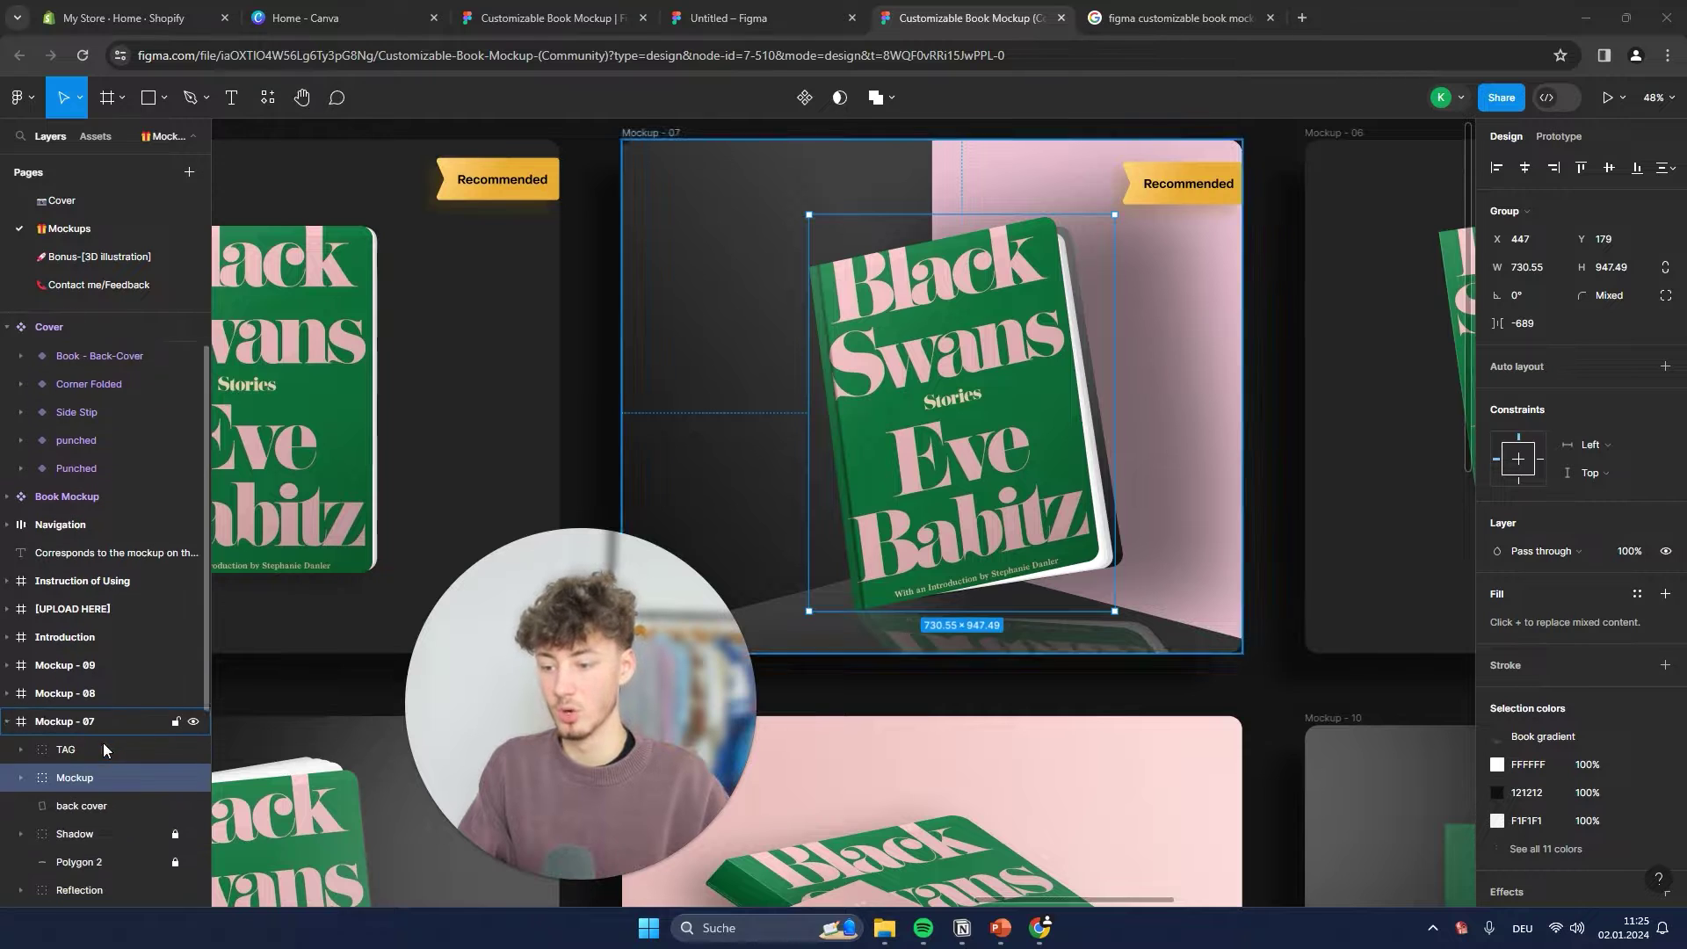
pyautogui.scroll(-4, 108, 687)
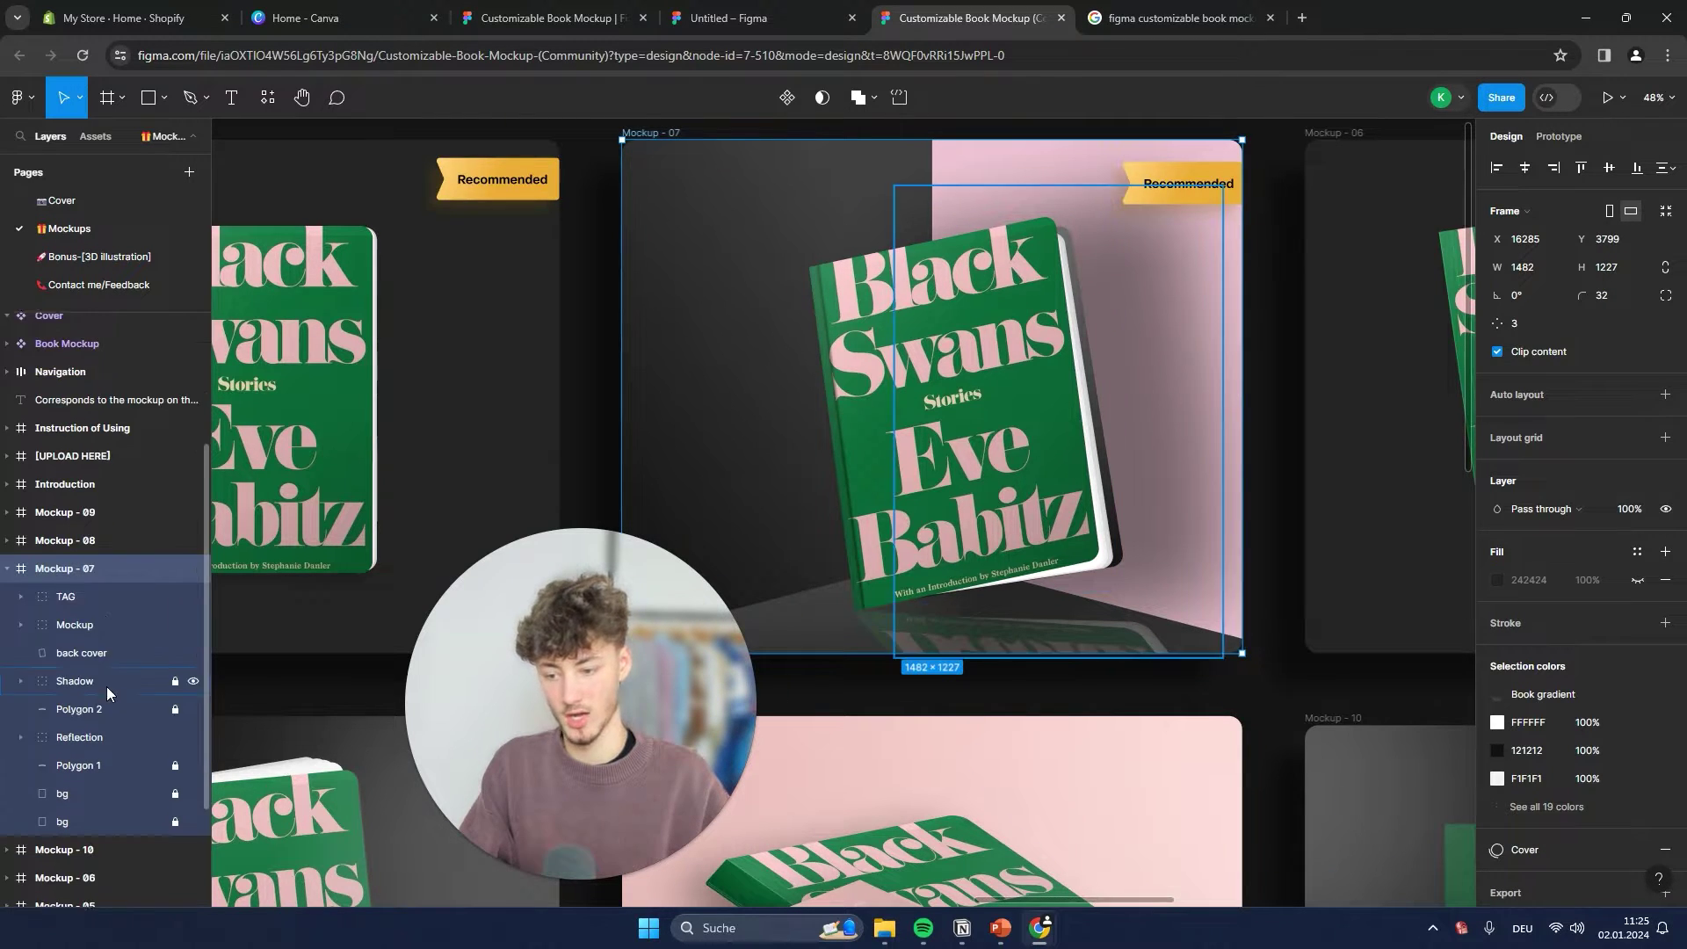
# Step: Fill the Texture layer in the Mockup - 07 book's CHANGE HERE group with the Shopify course cover image and delete the frame's Recommended tag
pyautogui.click(22, 414)
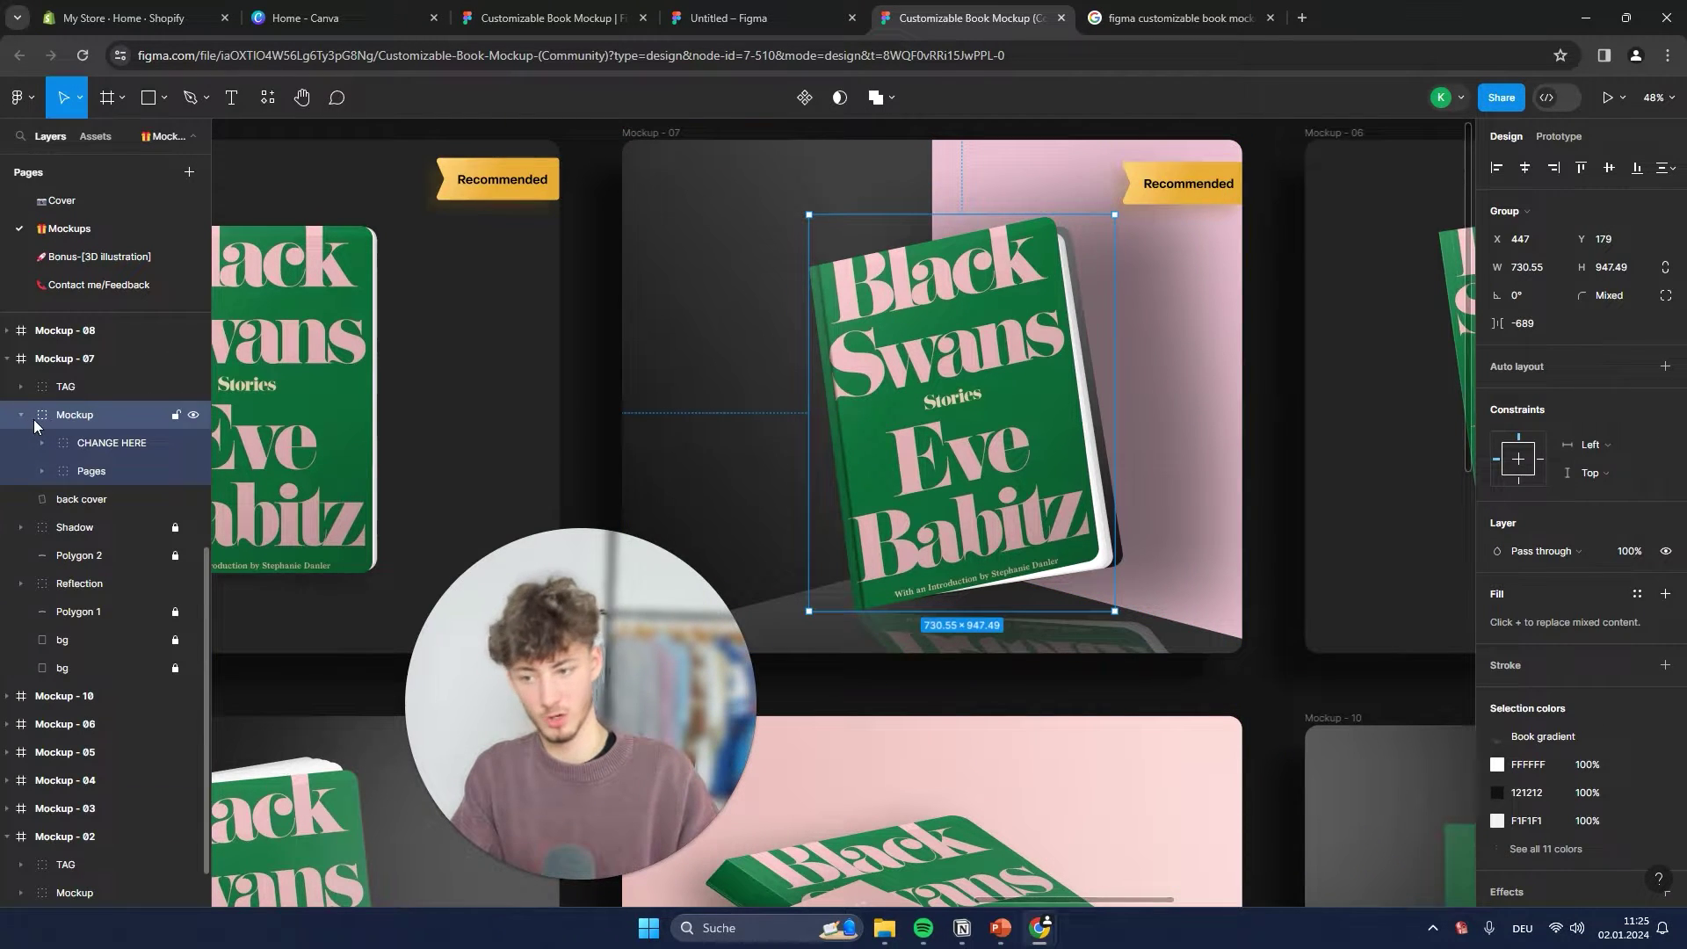
pyautogui.click(113, 440)
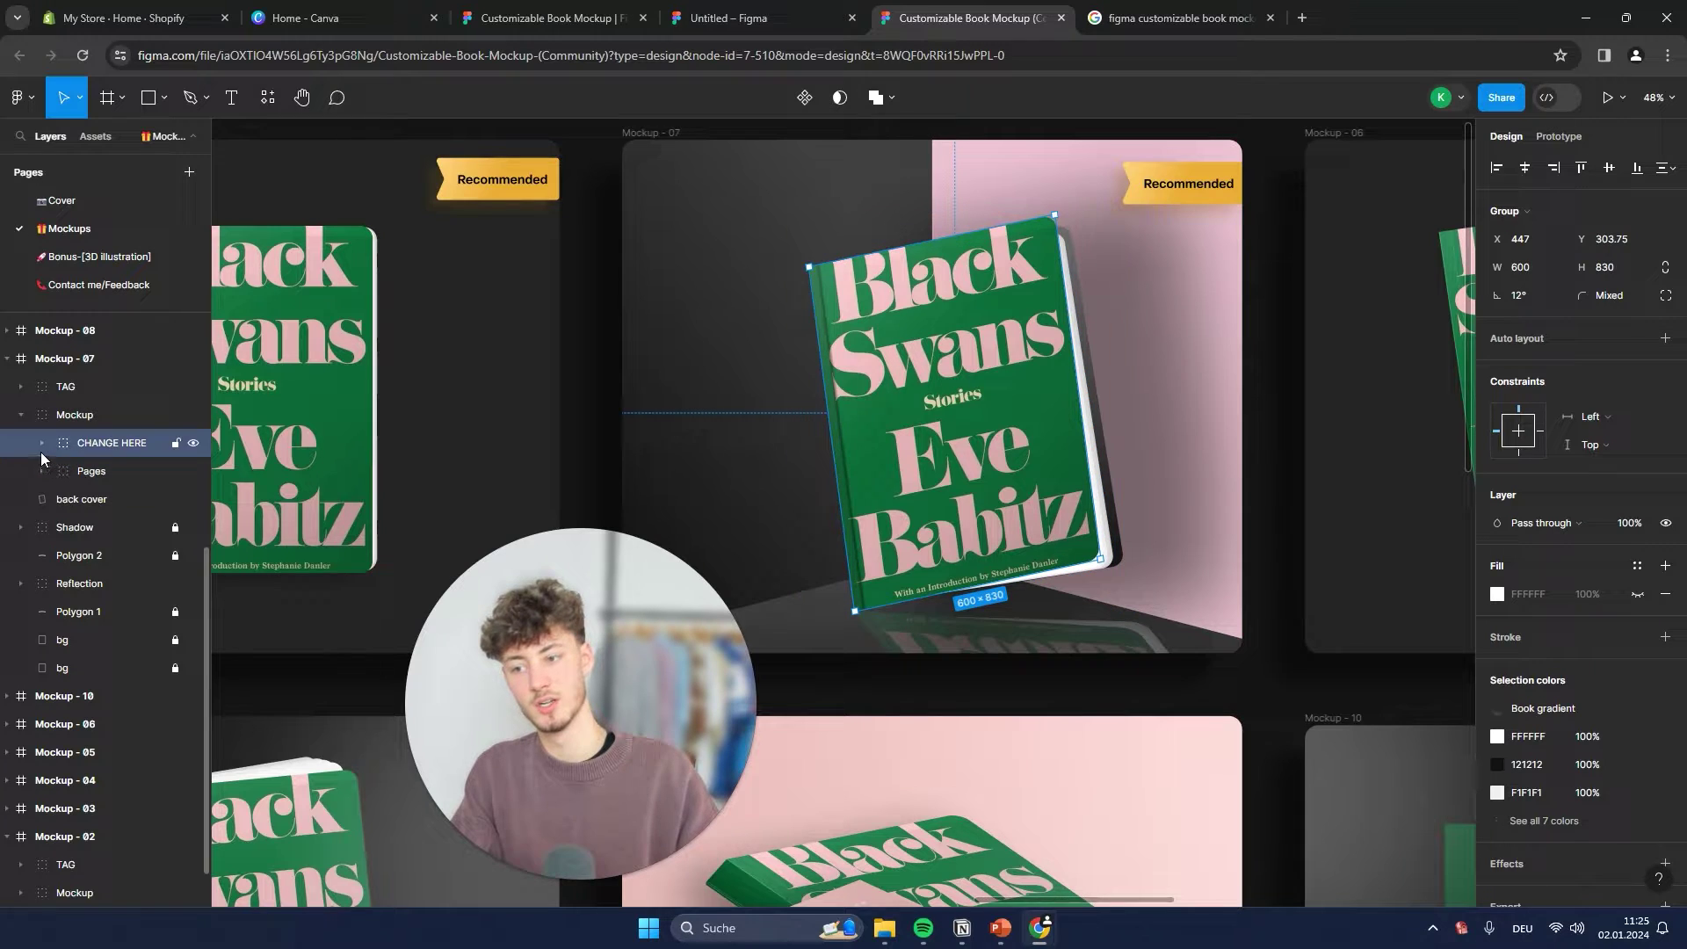
pyautogui.click(44, 443)
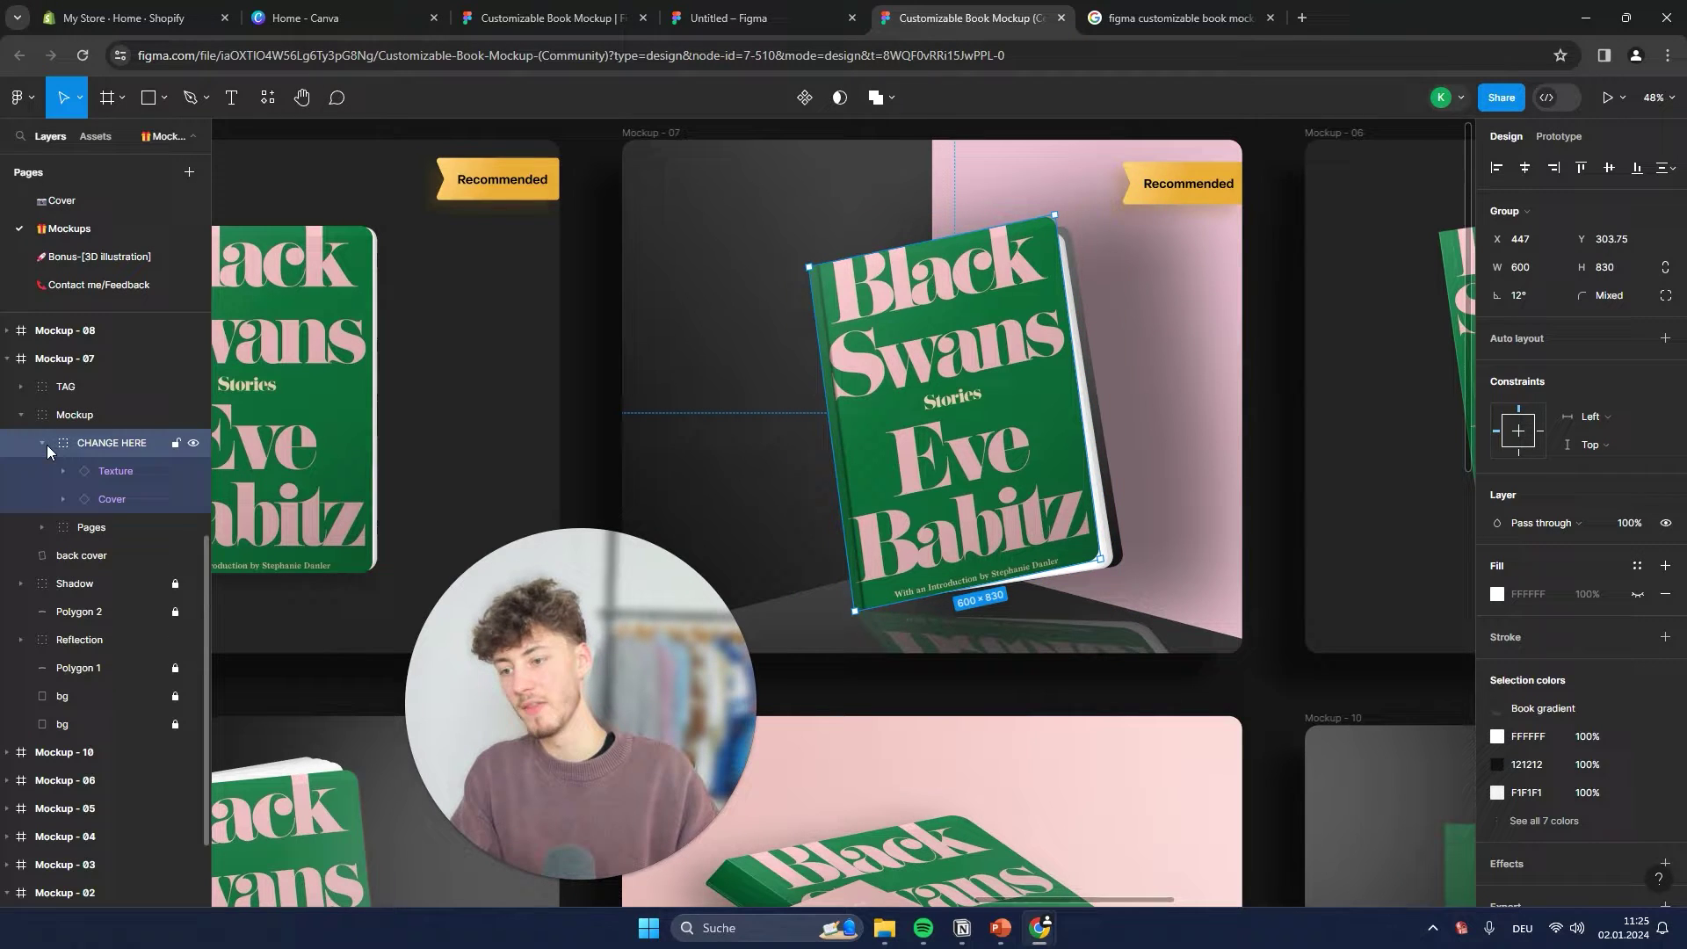
pyautogui.click(121, 474)
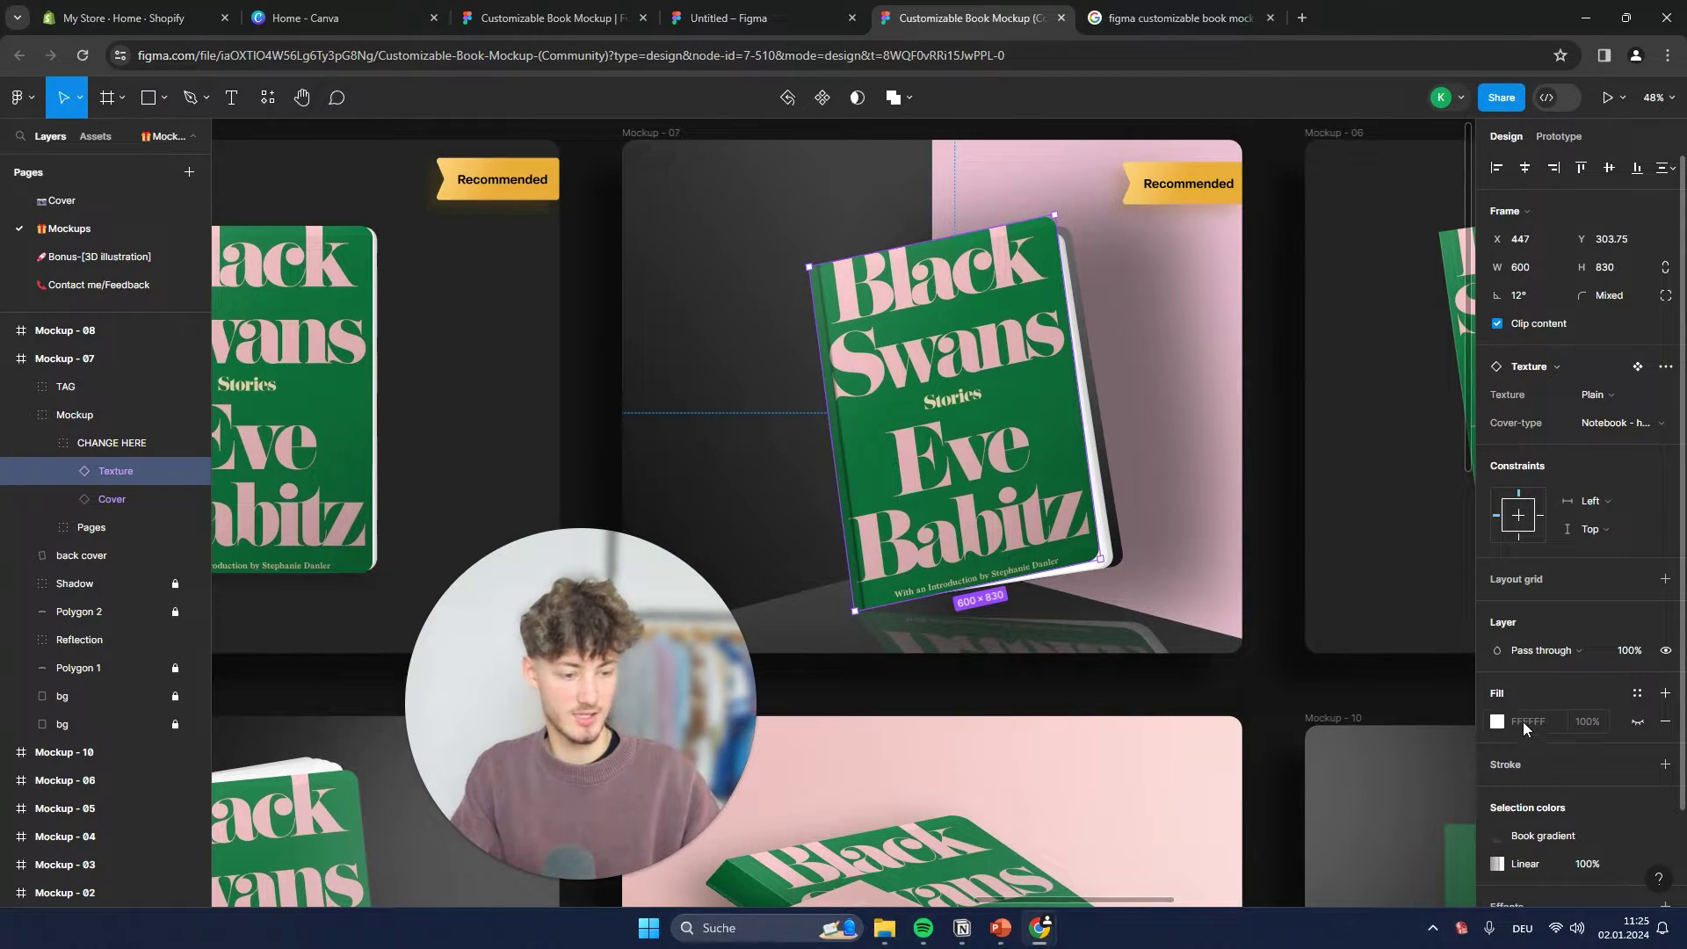
pyautogui.click(1499, 726)
pyautogui.moveTo(1432, 548); pyautogui.dragTo(1476, 452)
pyautogui.moveTo(1344, 570)
pyautogui.mouseDown()
pyautogui.moveTo(1344, 650)
pyautogui.moveTo(1363, 561)
pyautogui.mouseUp()
pyautogui.click(1332, 435)
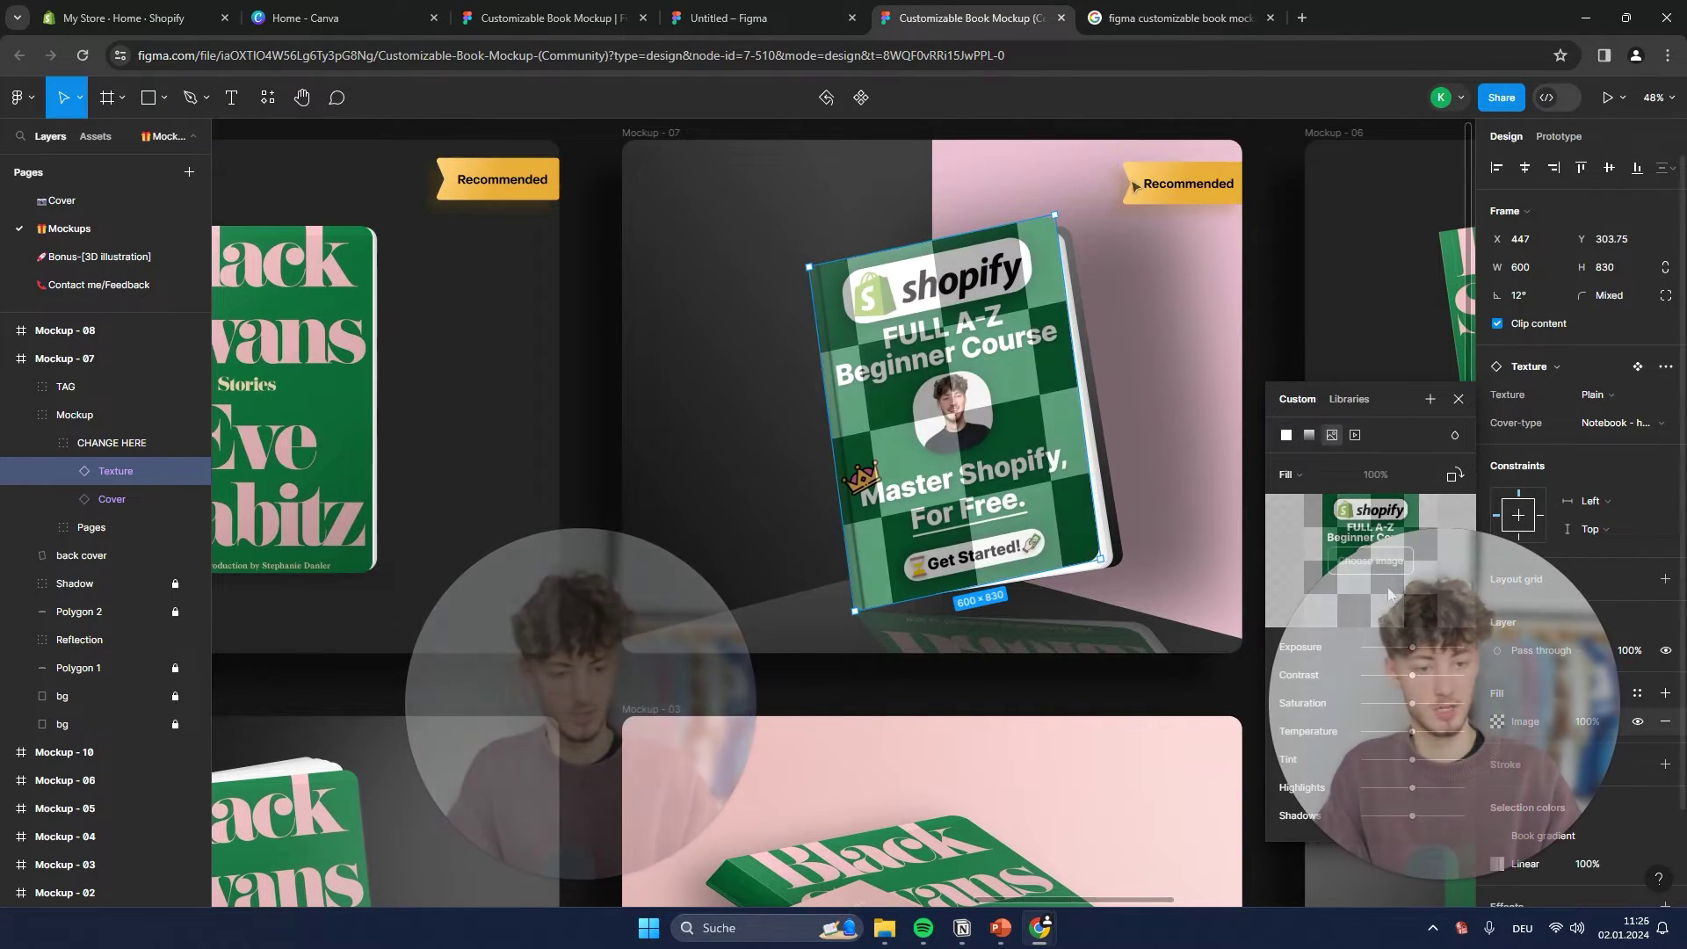
pyautogui.click(1206, 186)
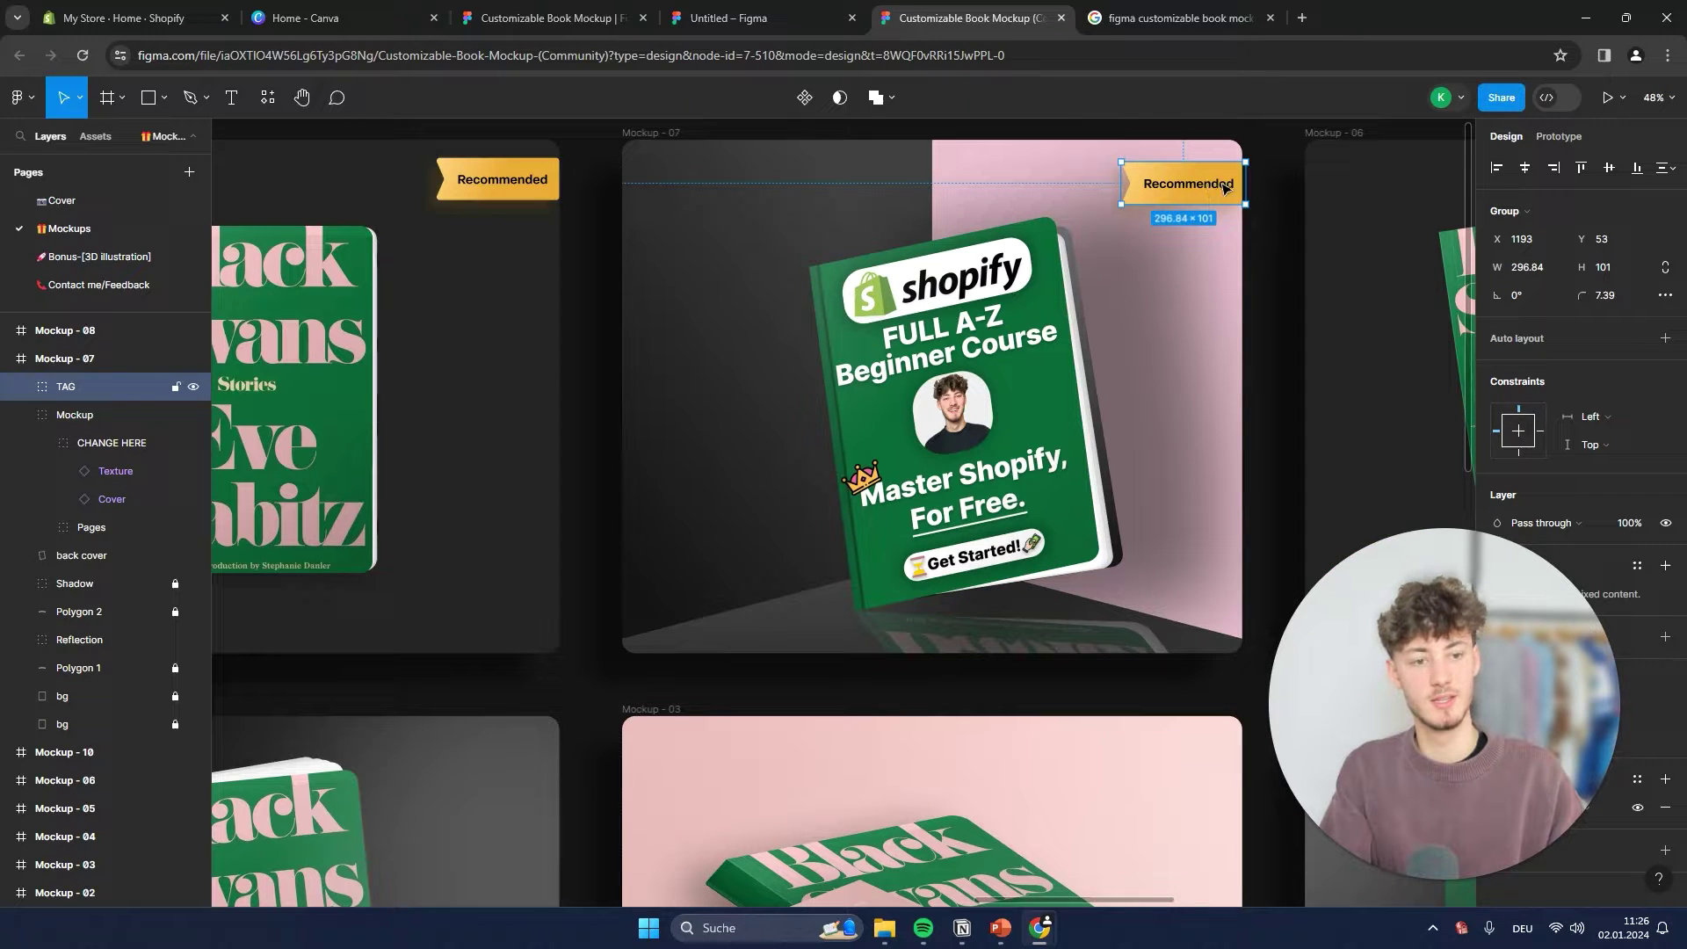
pyautogui.press('Delete')
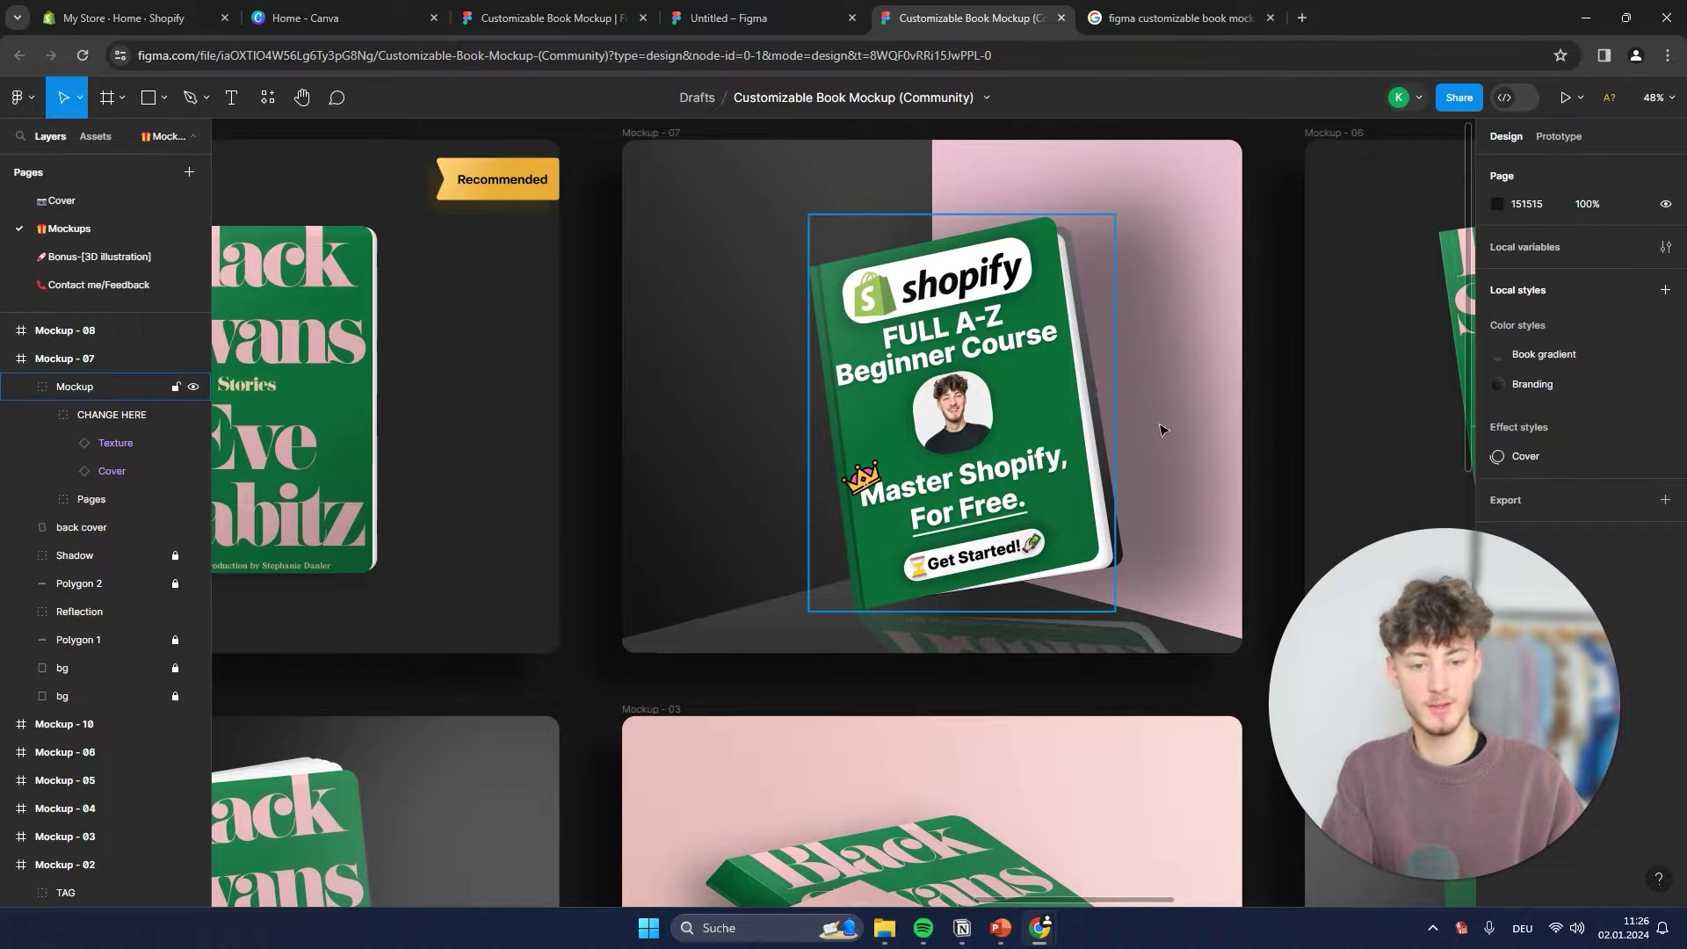
# Step: Fill the Texture layer inside the Reflection group of Mockup - 07 with the same Shopify course cover image
pyautogui.click(1054, 650)
pyautogui.scroll(5, 1067, 663)
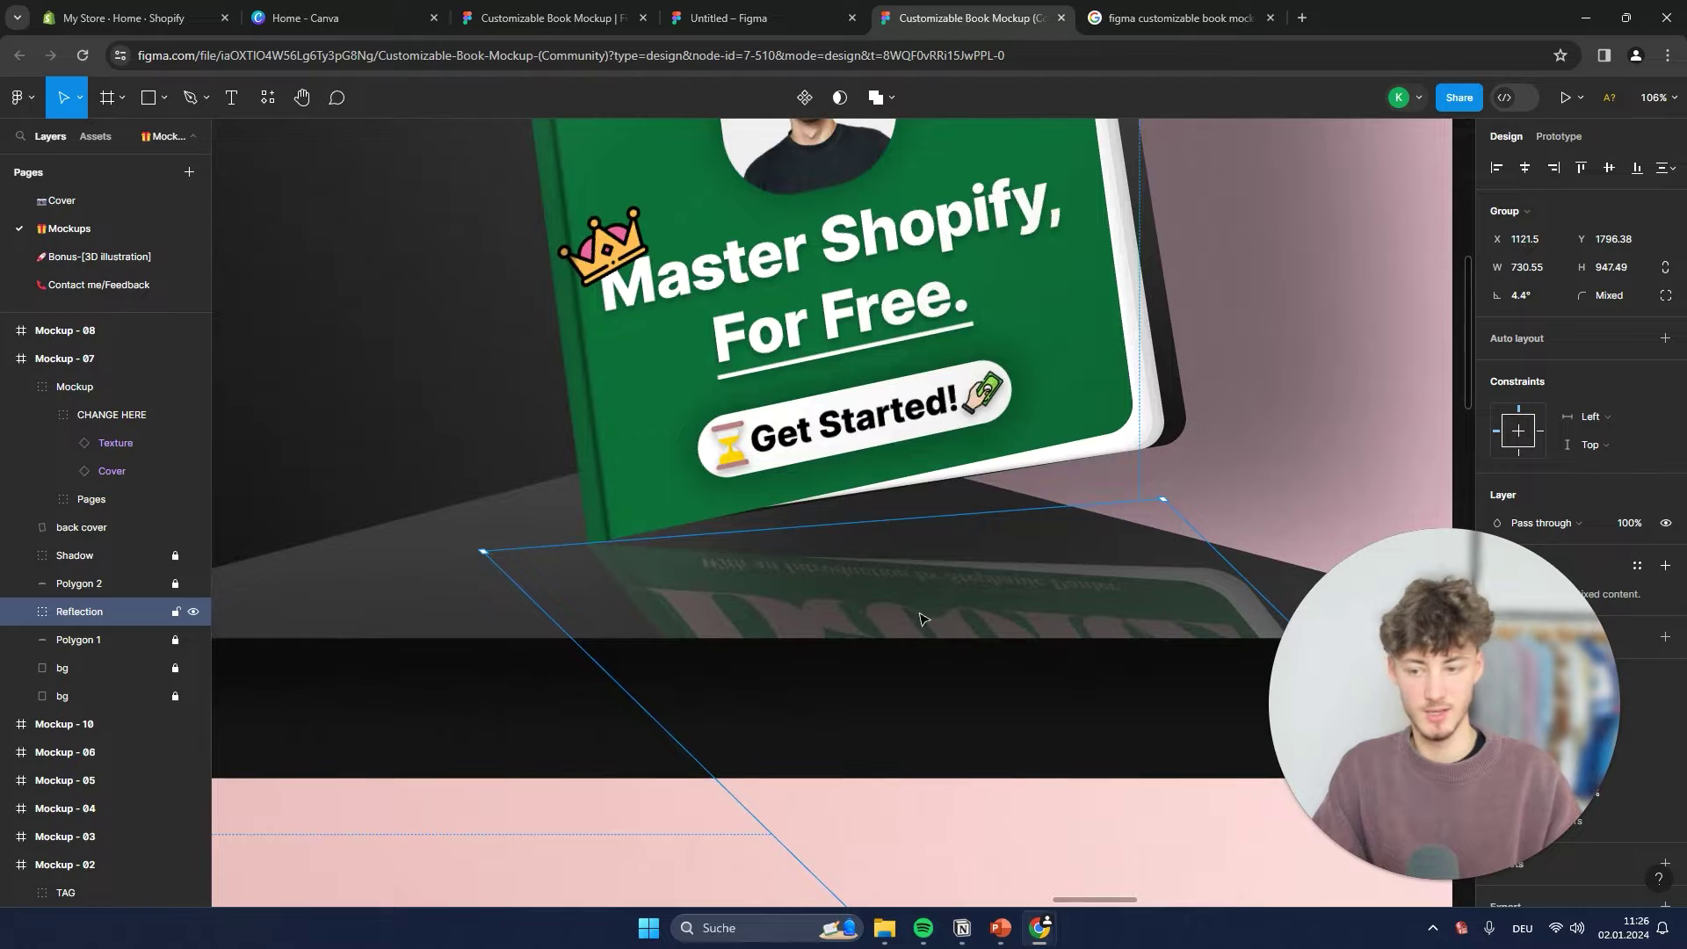
pyautogui.scroll(-4, 900, 596)
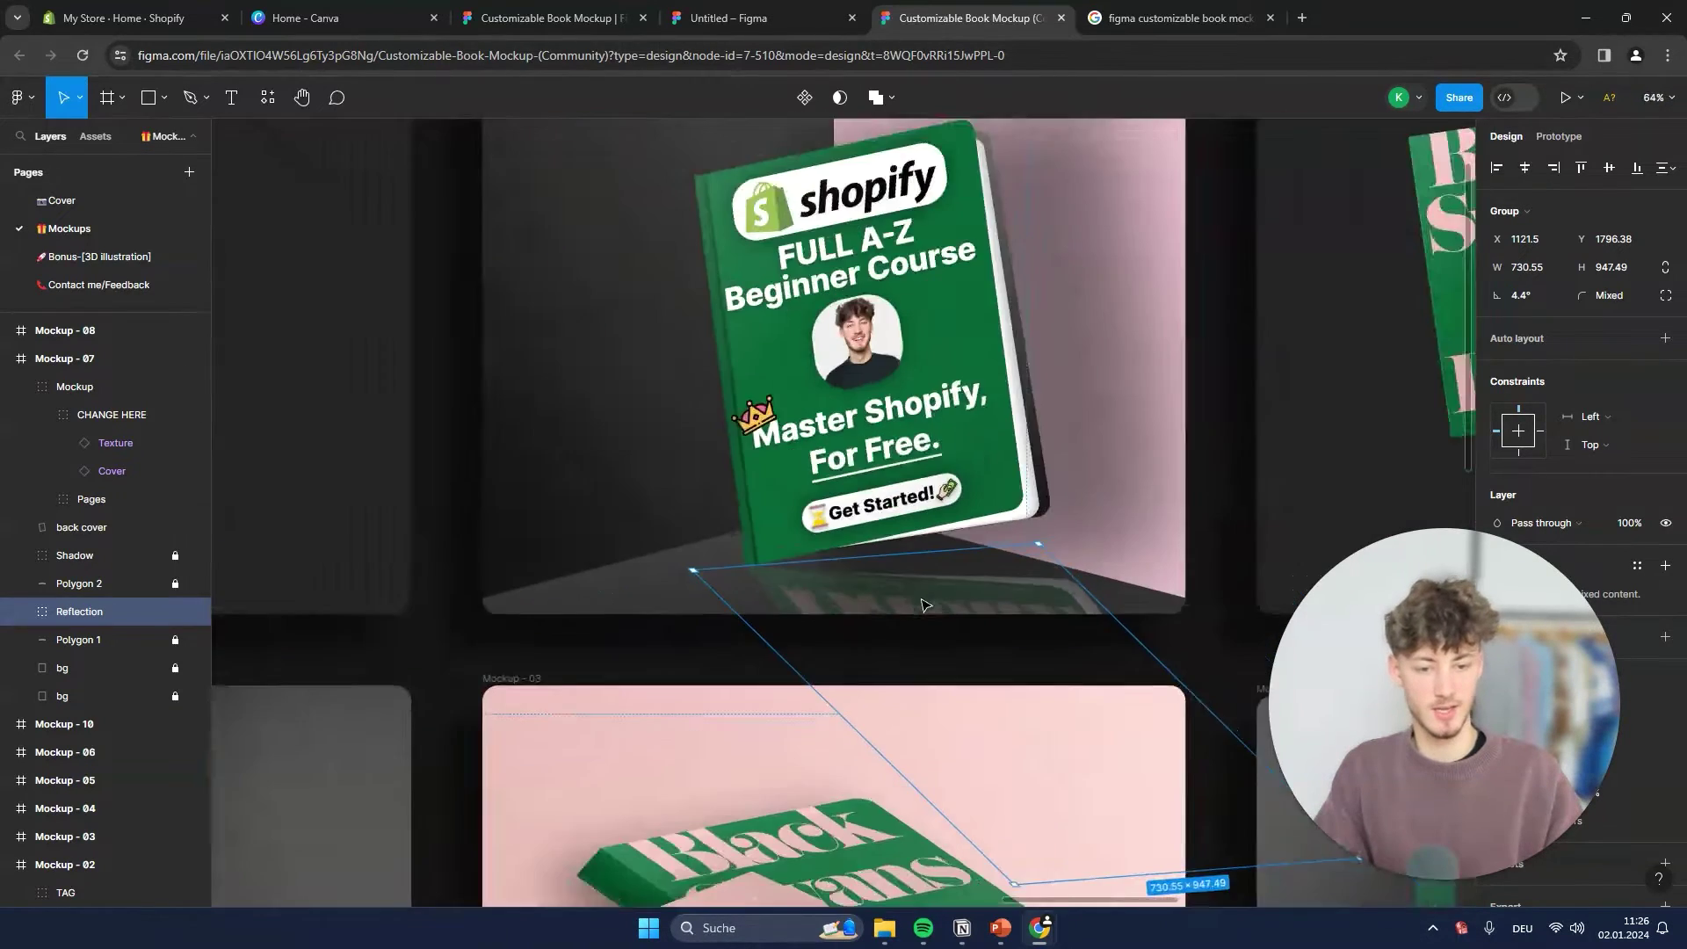
pyautogui.scroll(1, 930, 605)
pyautogui.scroll(1, 929, 605)
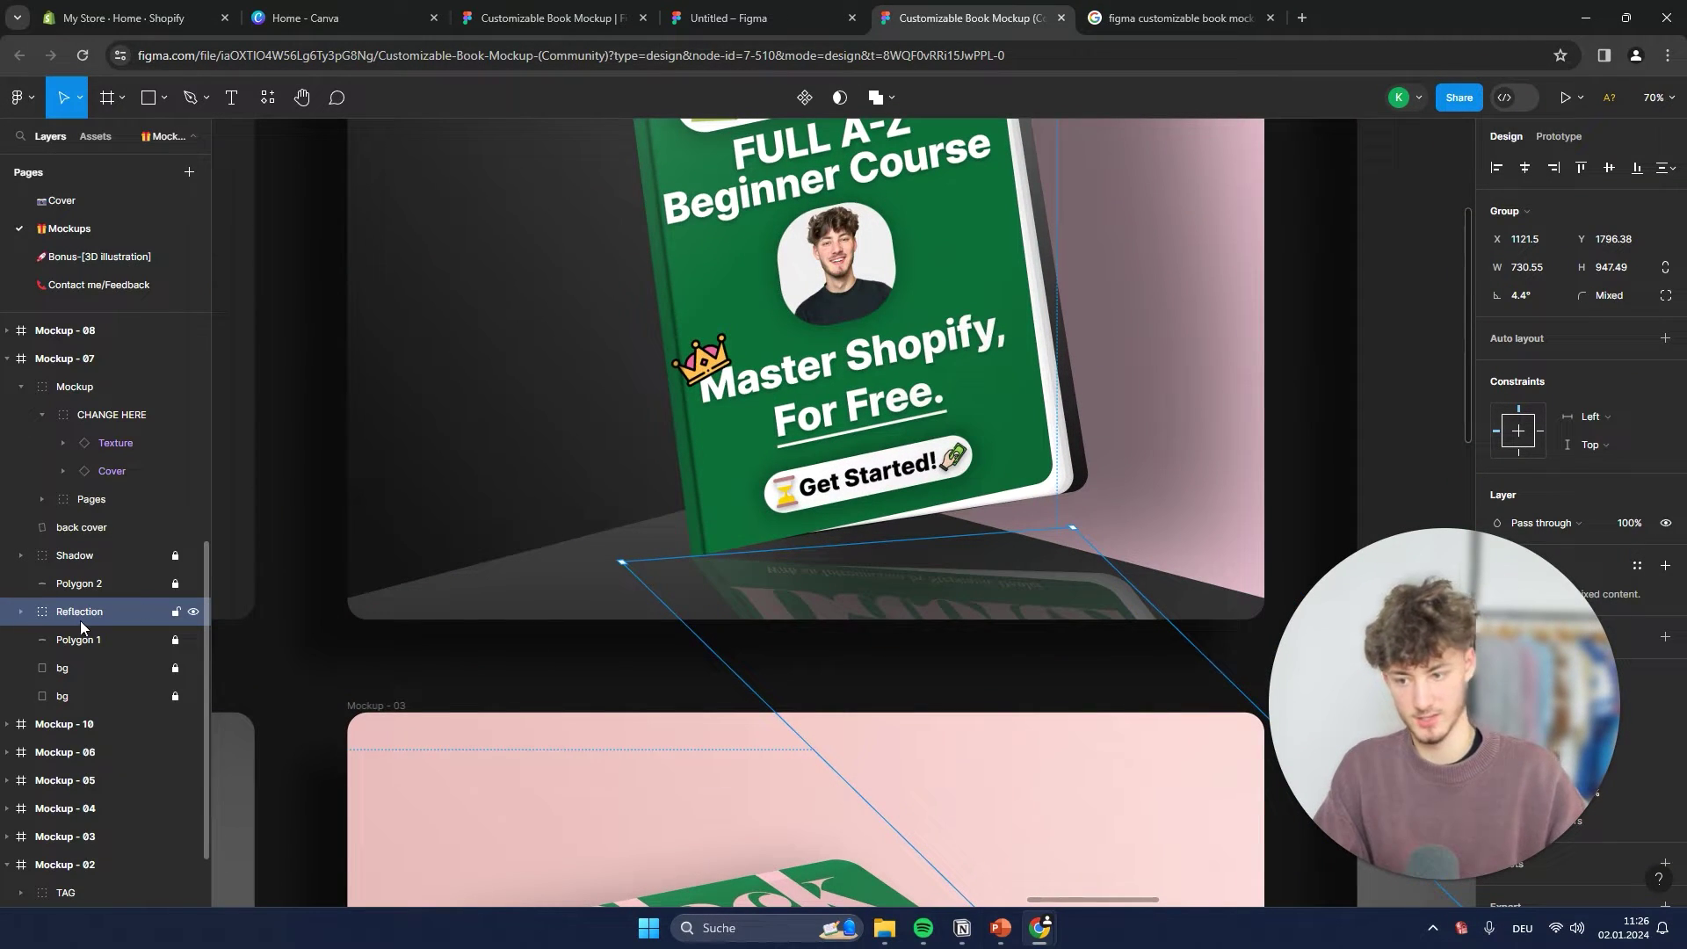
pyautogui.click(21, 611)
pyautogui.click(87, 640)
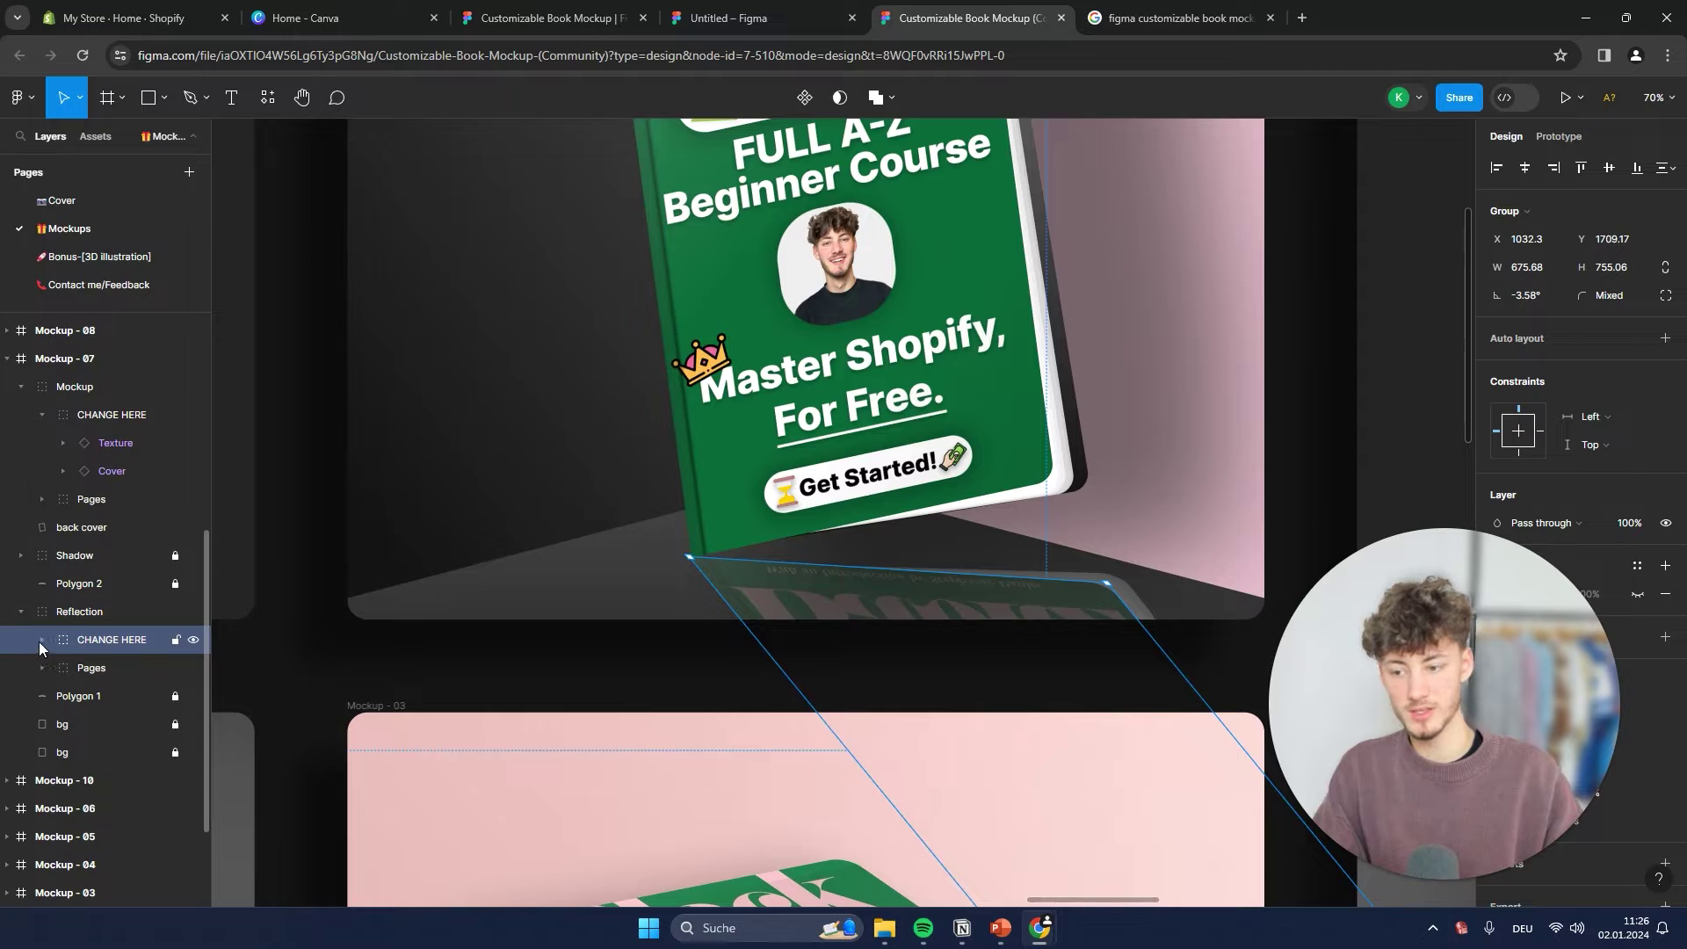
pyautogui.click(119, 668)
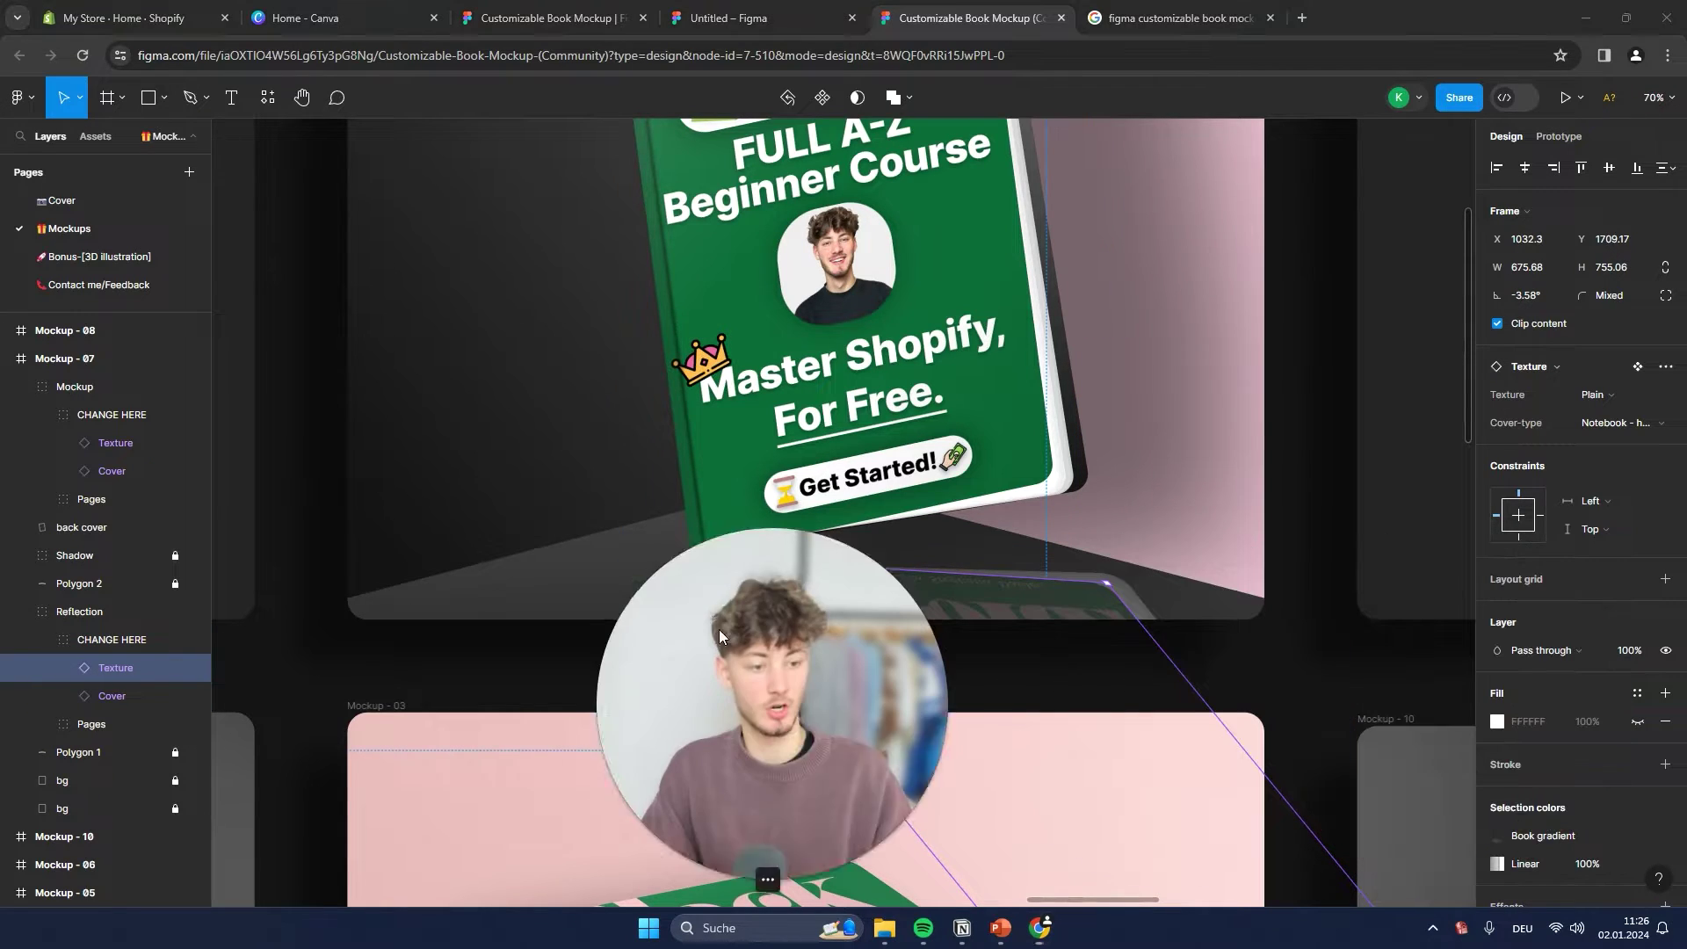
pyautogui.click(1521, 722)
pyautogui.click(1501, 720)
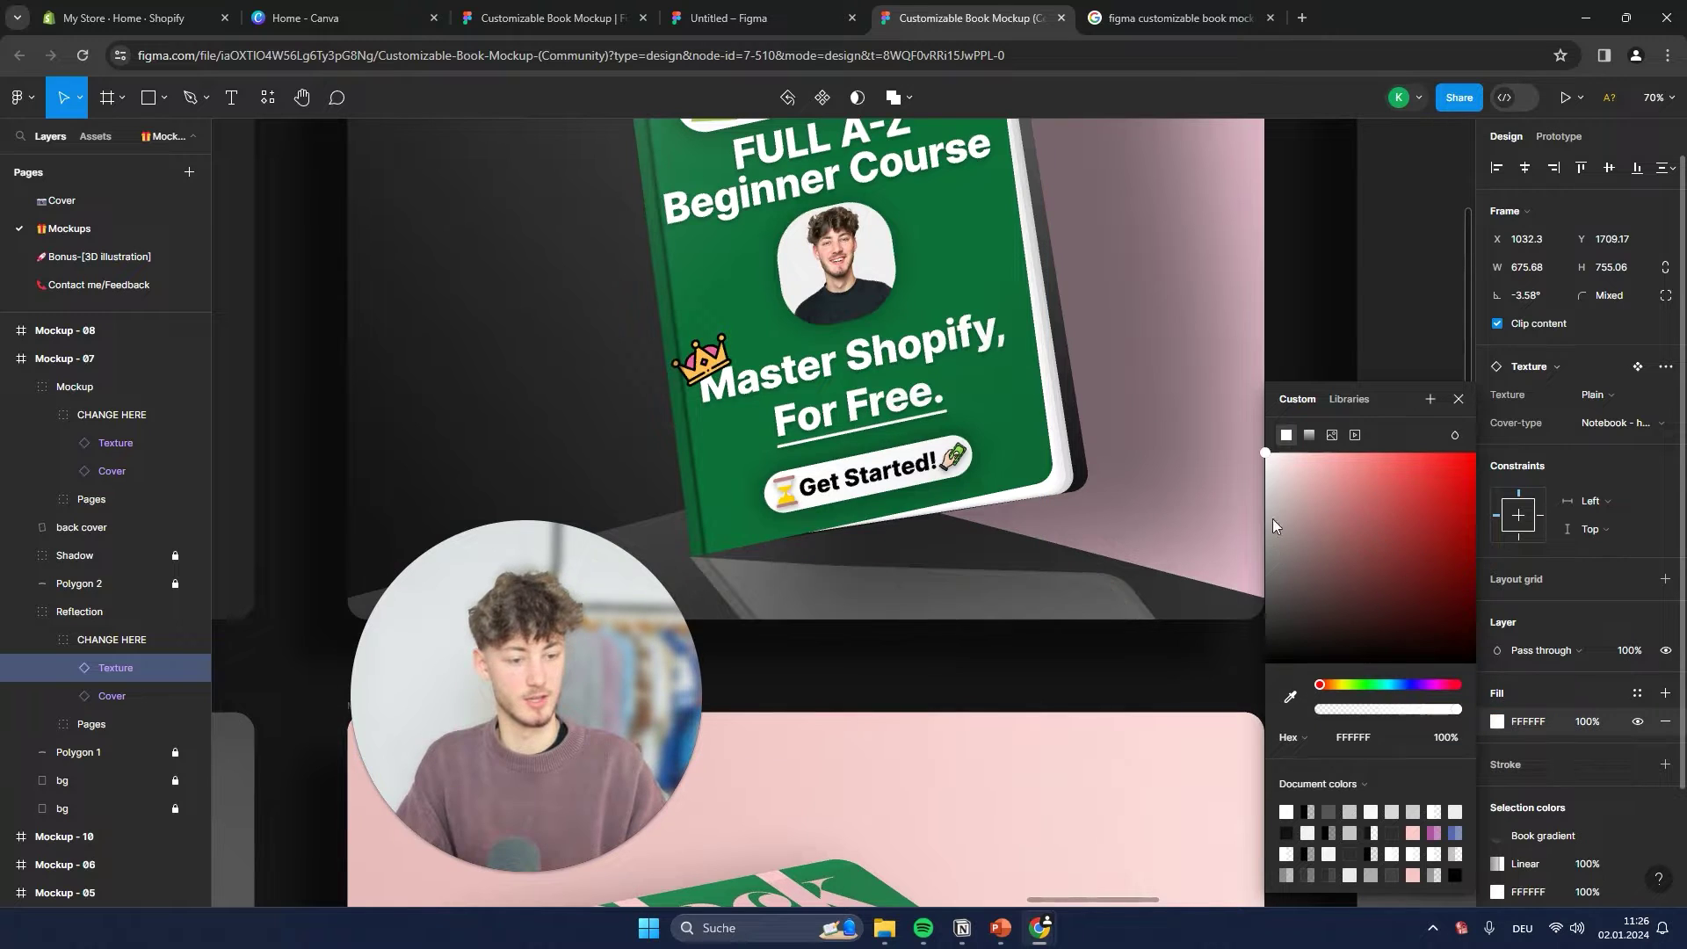
pyautogui.click(1566, 703)
pyautogui.click(1497, 721)
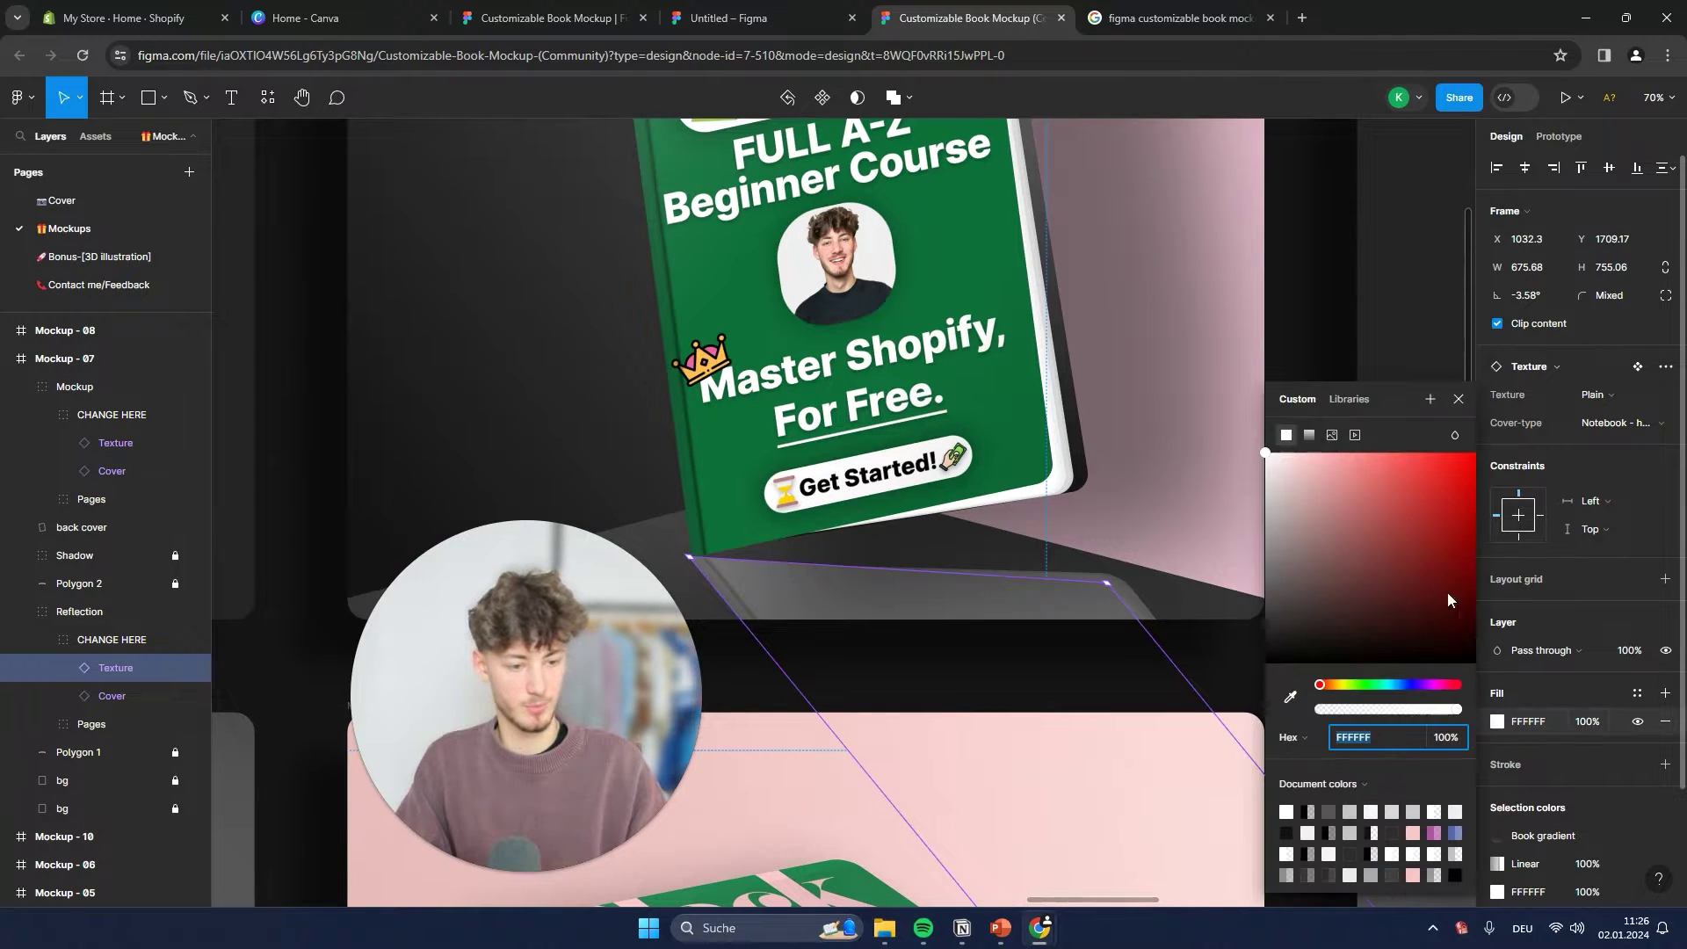
pyautogui.click(1332, 435)
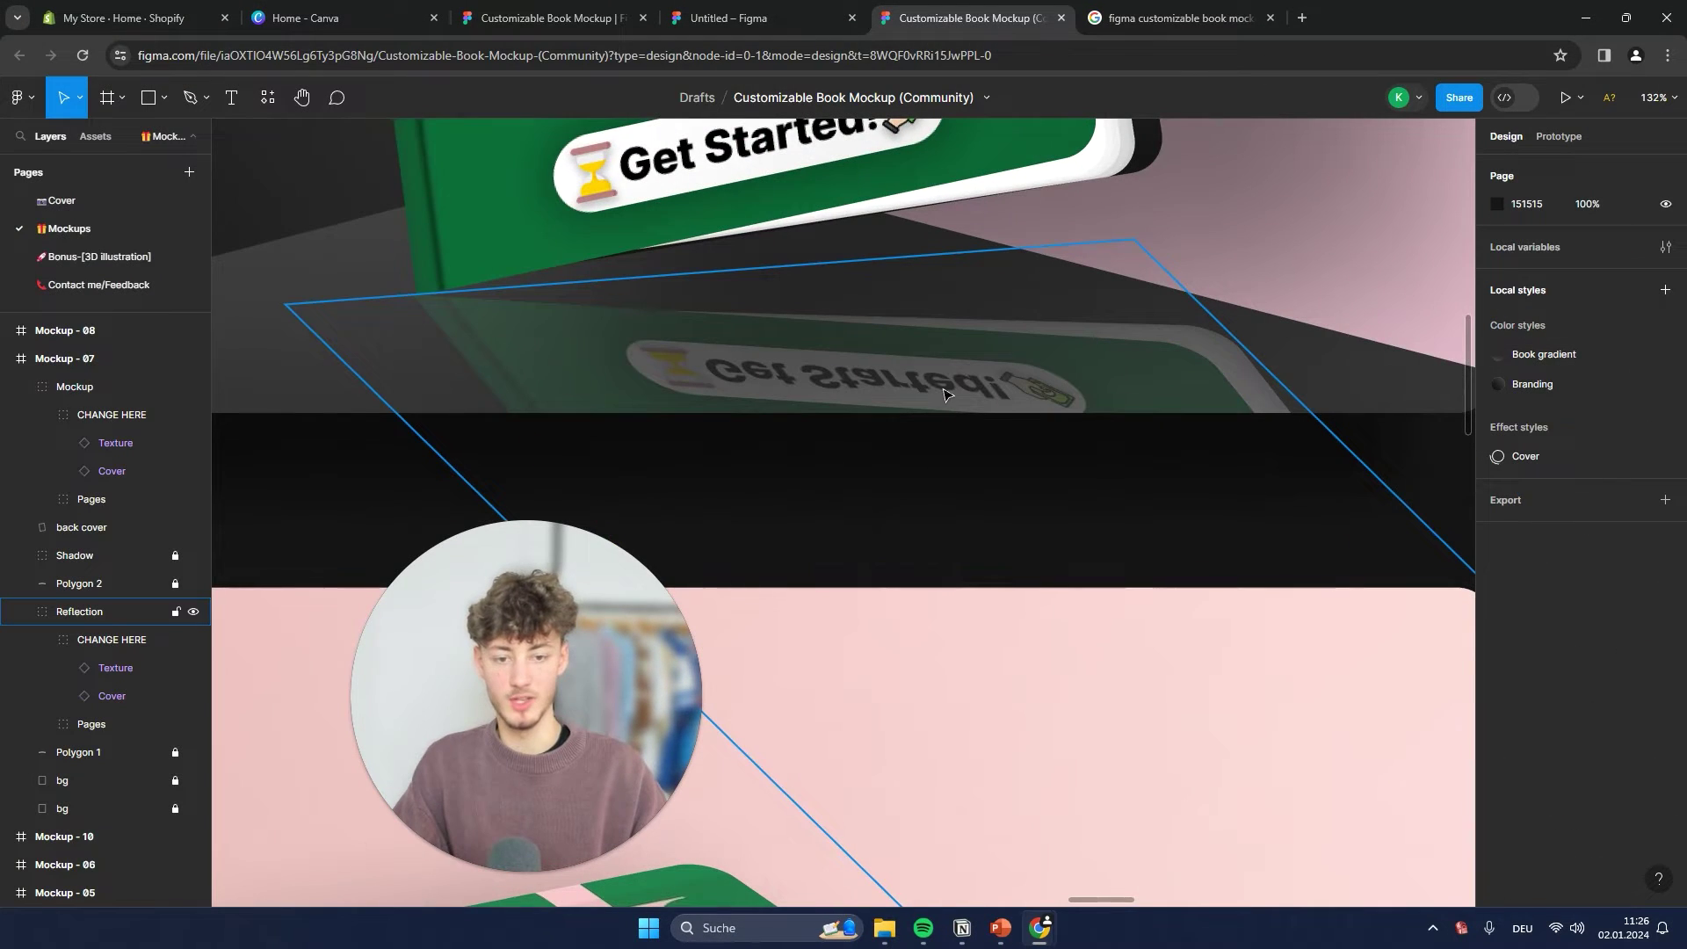
# Step: Recolour the pink ECC1D2 background of Mockup - 07 to green 0E713A, sampled from the book cover
pyautogui.scroll(-5, 1023, 404)
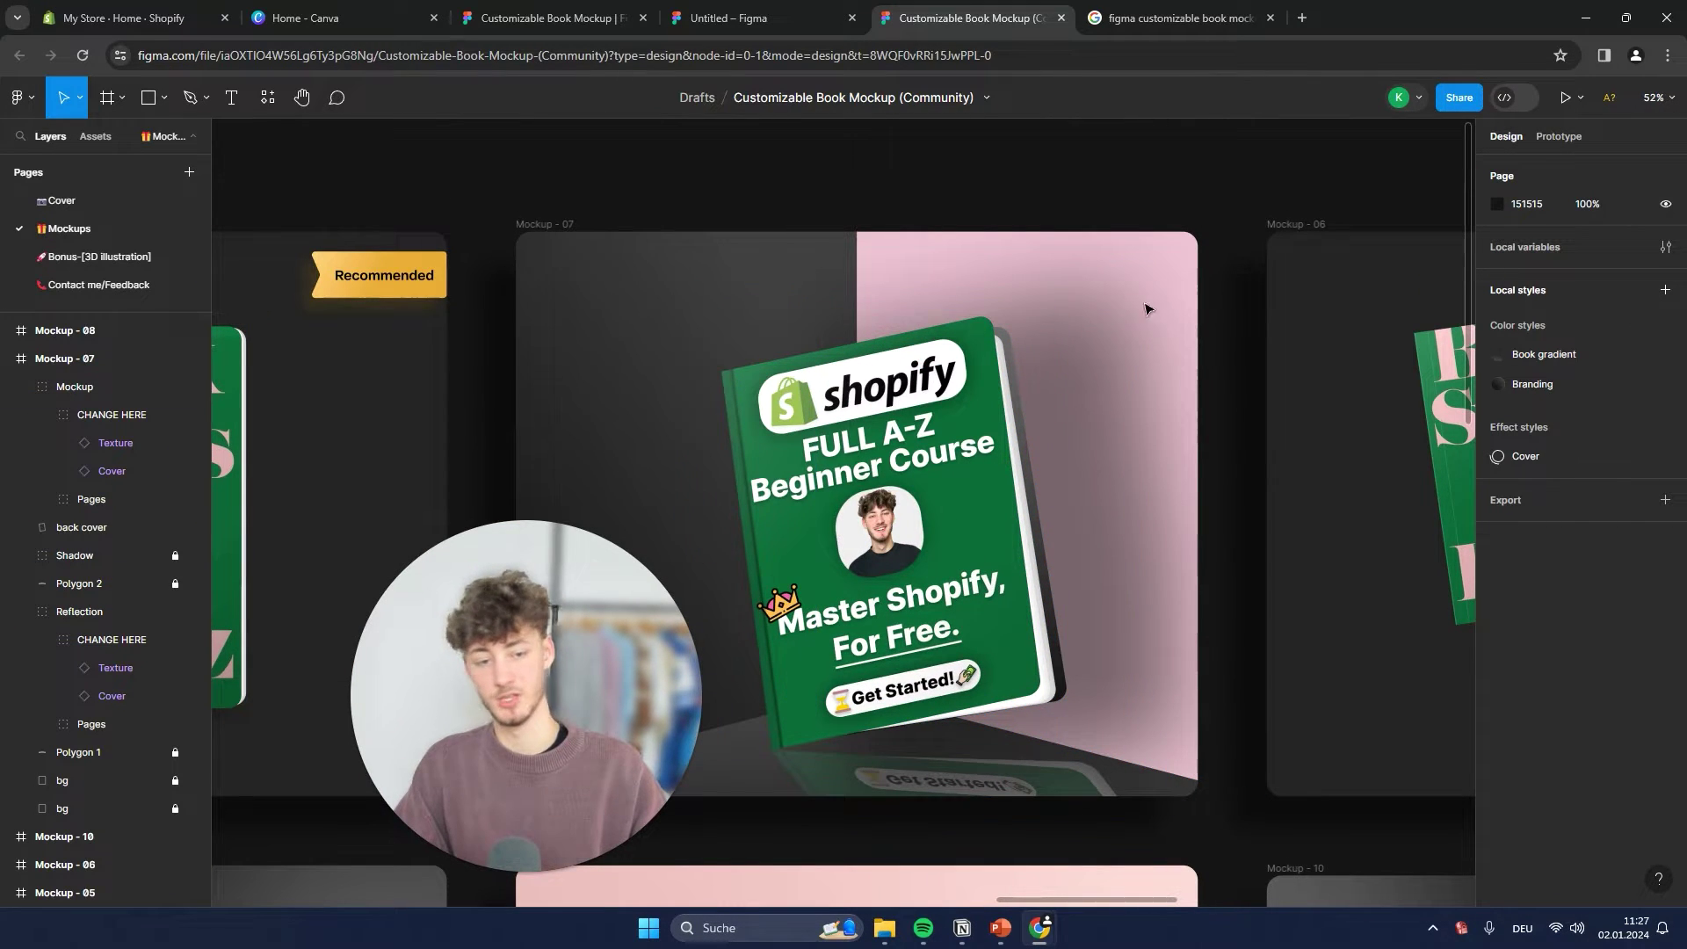
pyautogui.click(892, 361)
pyautogui.click(12, 367)
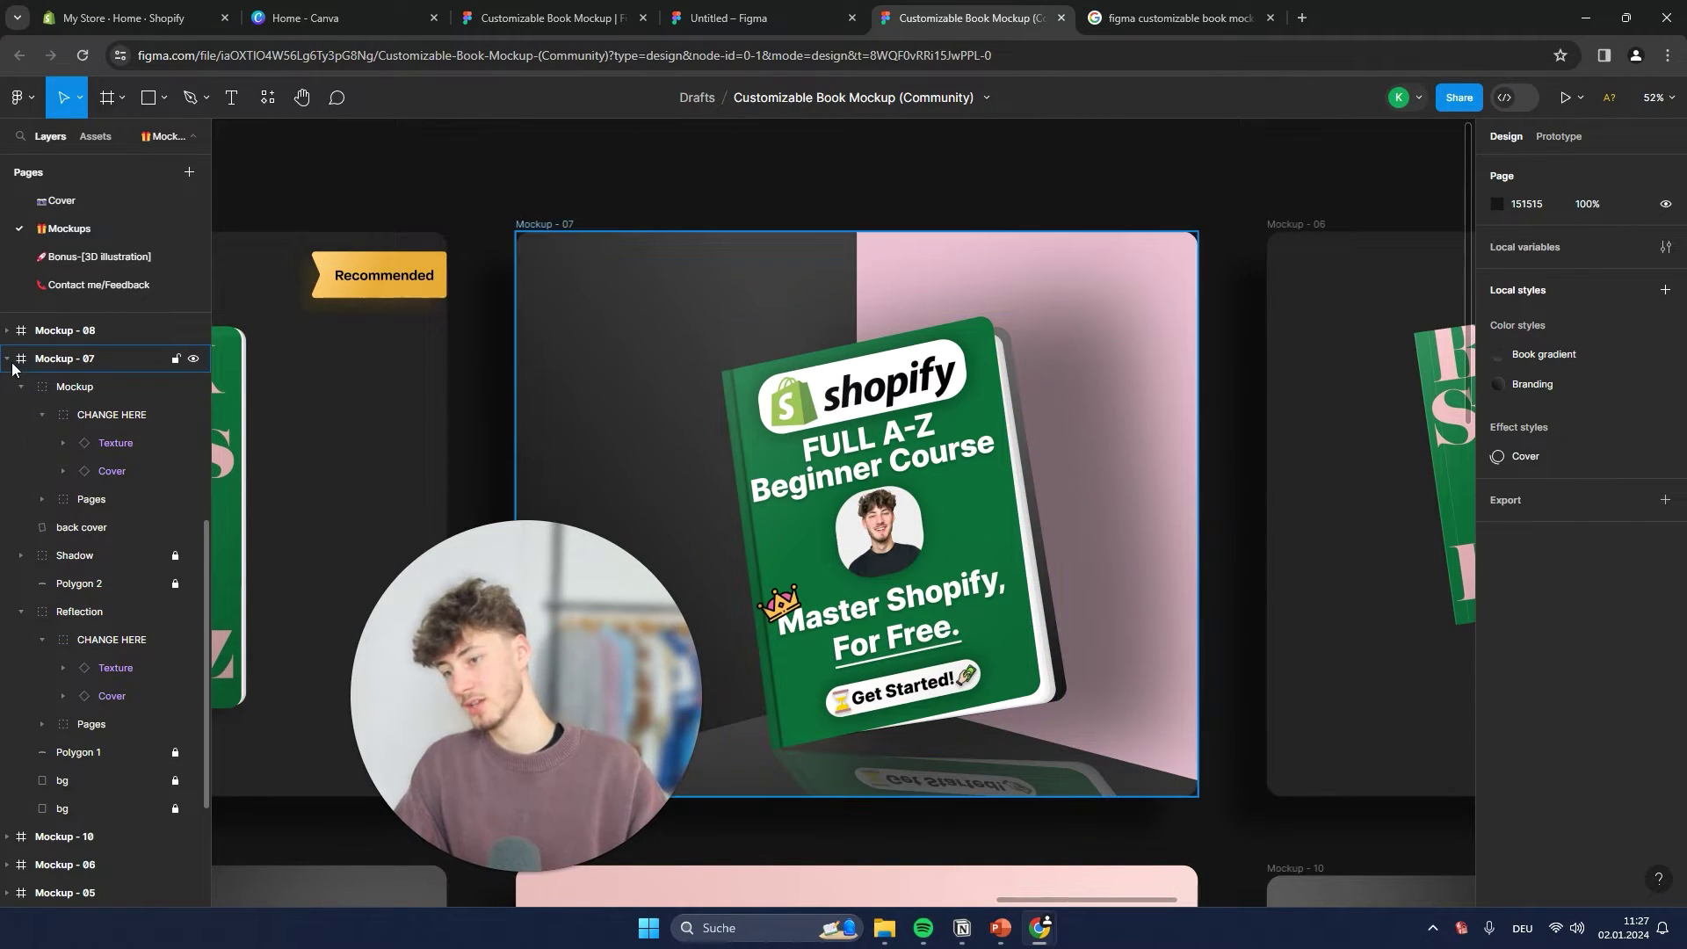
pyautogui.click(72, 358)
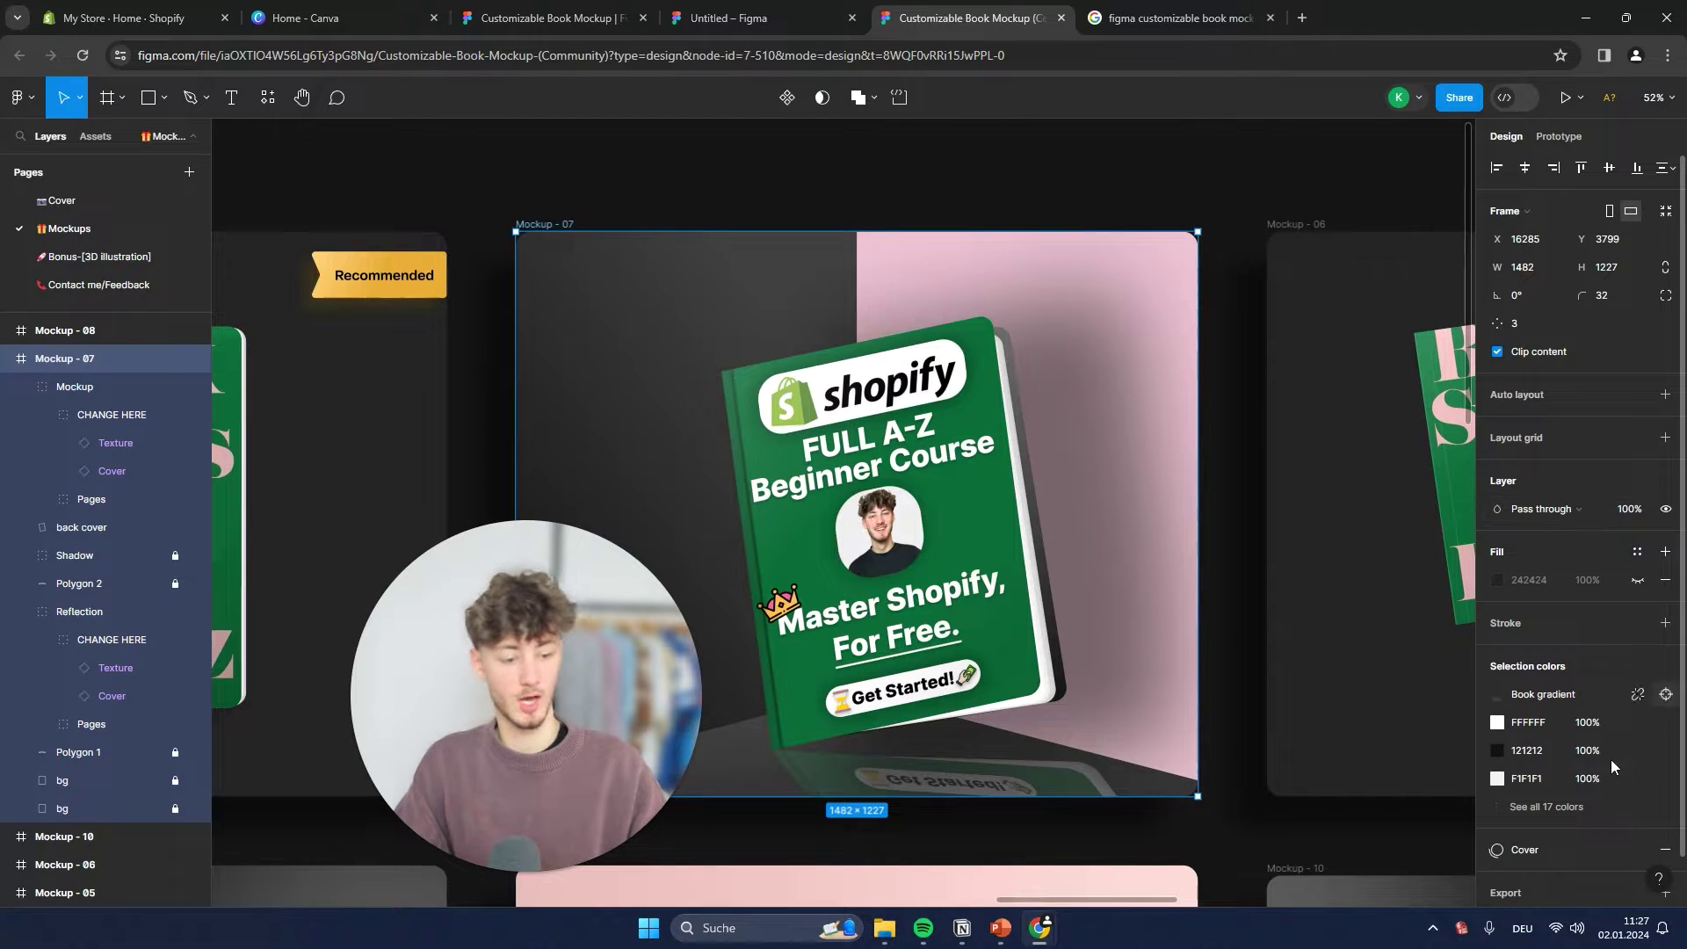
pyautogui.scroll(-5, 1533, 813)
pyautogui.click(1495, 755)
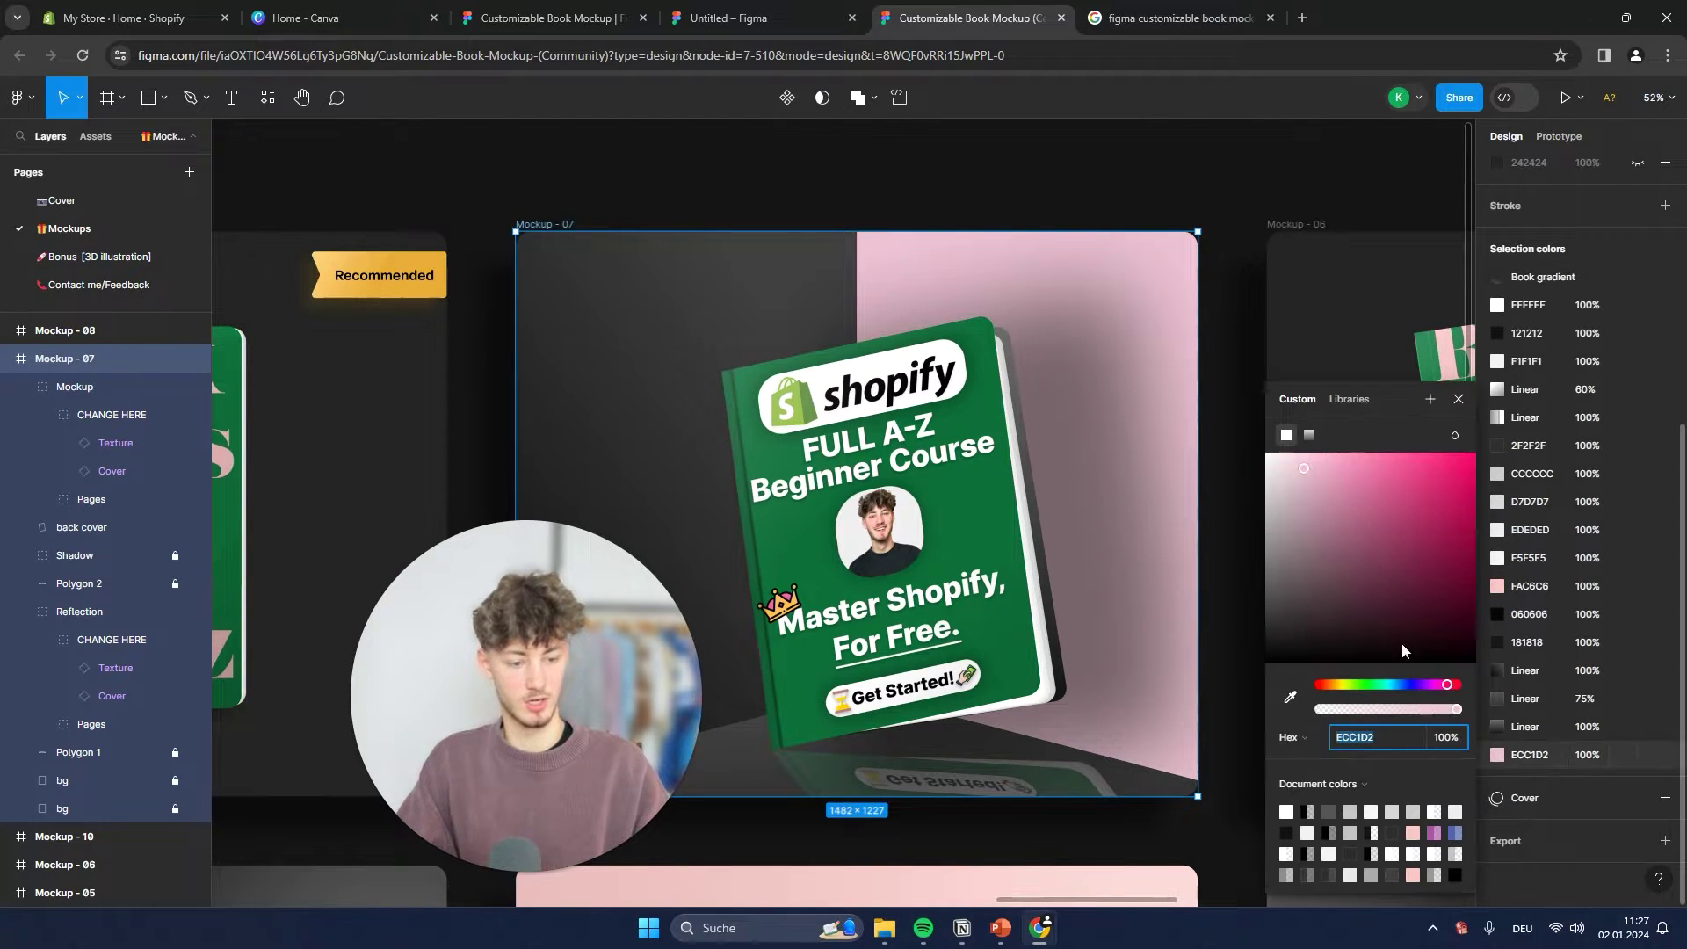
pyautogui.moveTo(1401, 642); pyautogui.dragTo(1433, 482)
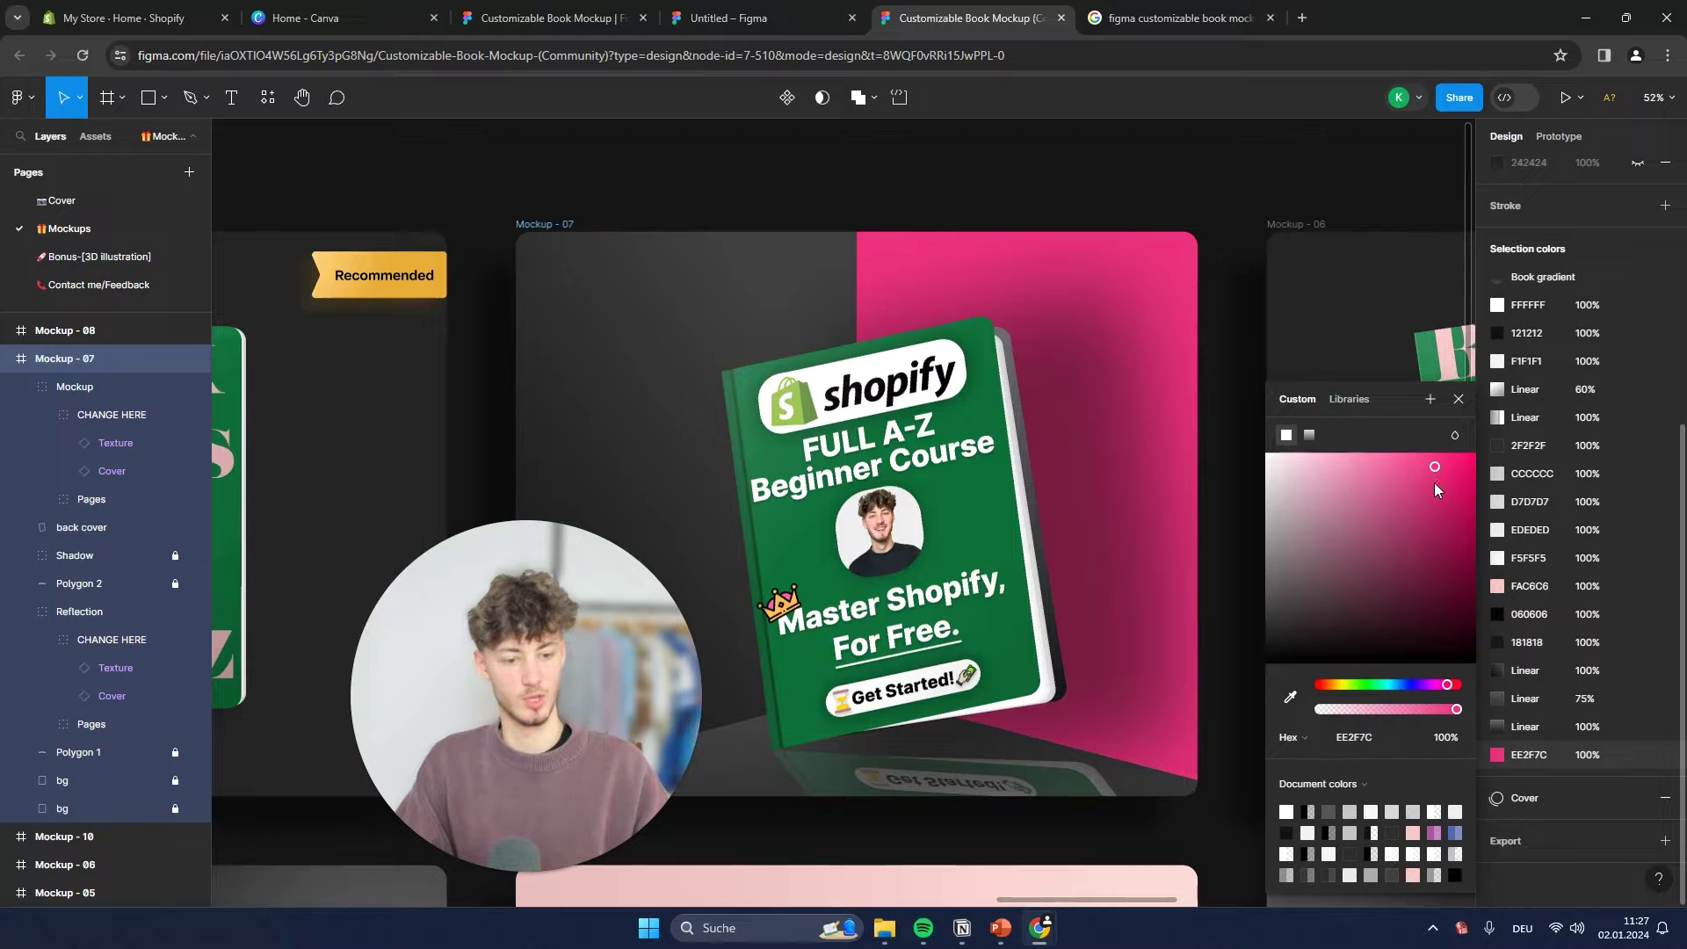
pyautogui.click(1290, 697)
pyautogui.click(995, 490)
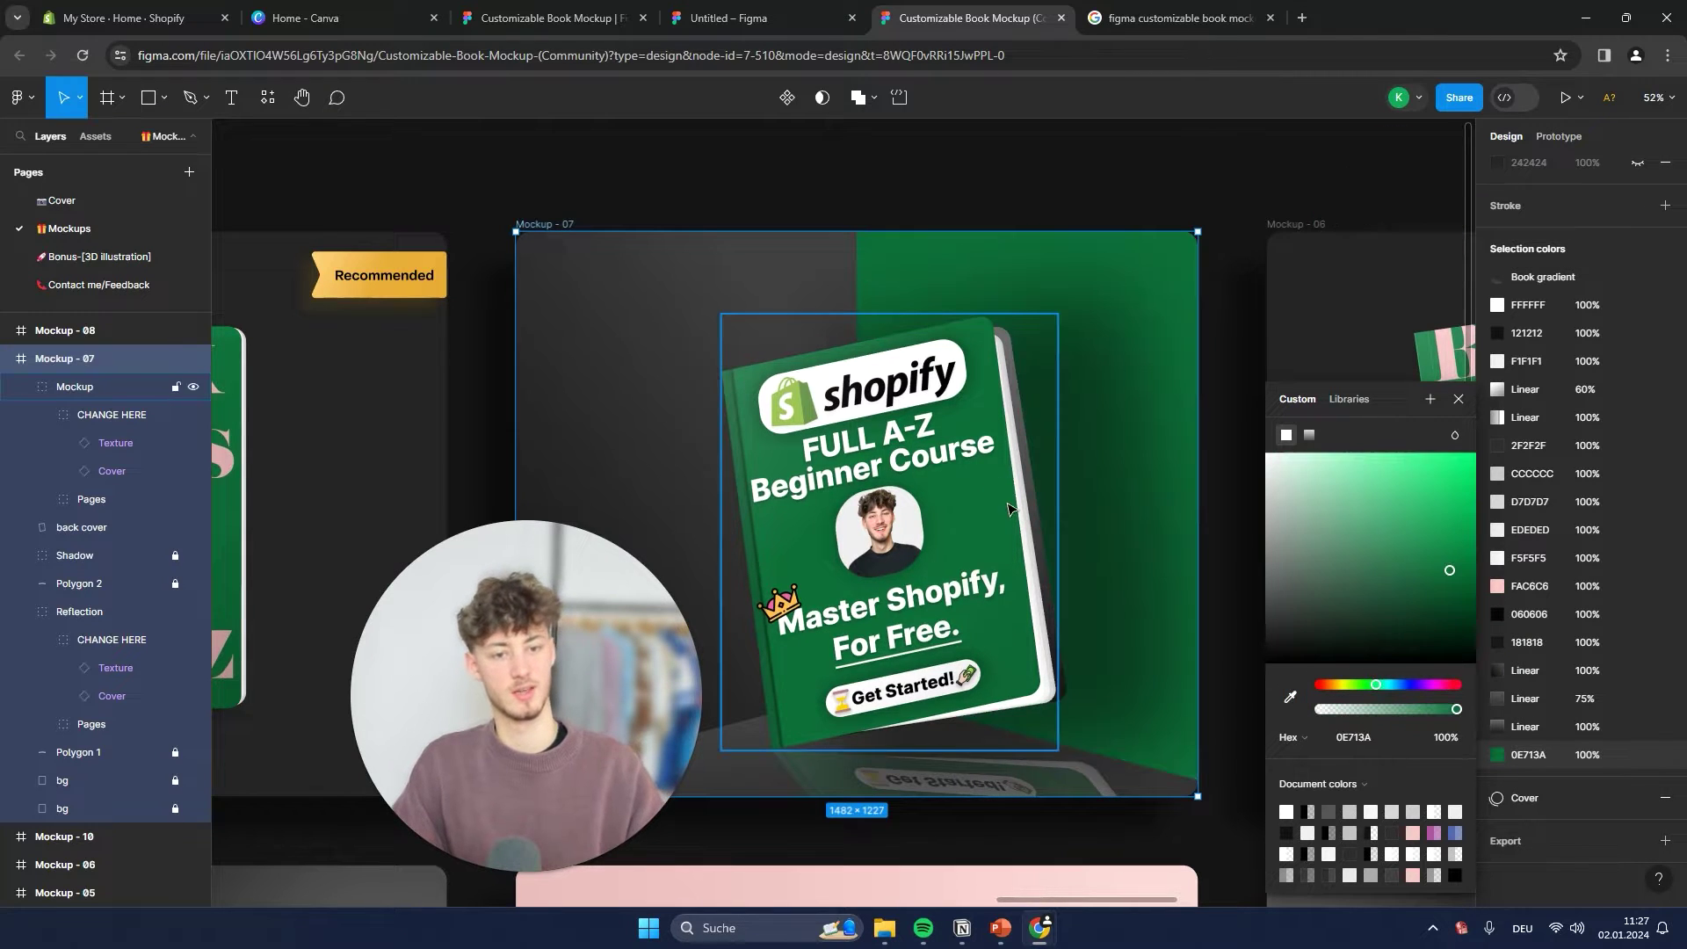
pyautogui.click(1177, 187)
# Step: Fill the front cover's Texture layer of the Mockup - 04 book with the solid dark red 8F3B3B
pyautogui.scroll(-3, 1143, 351)
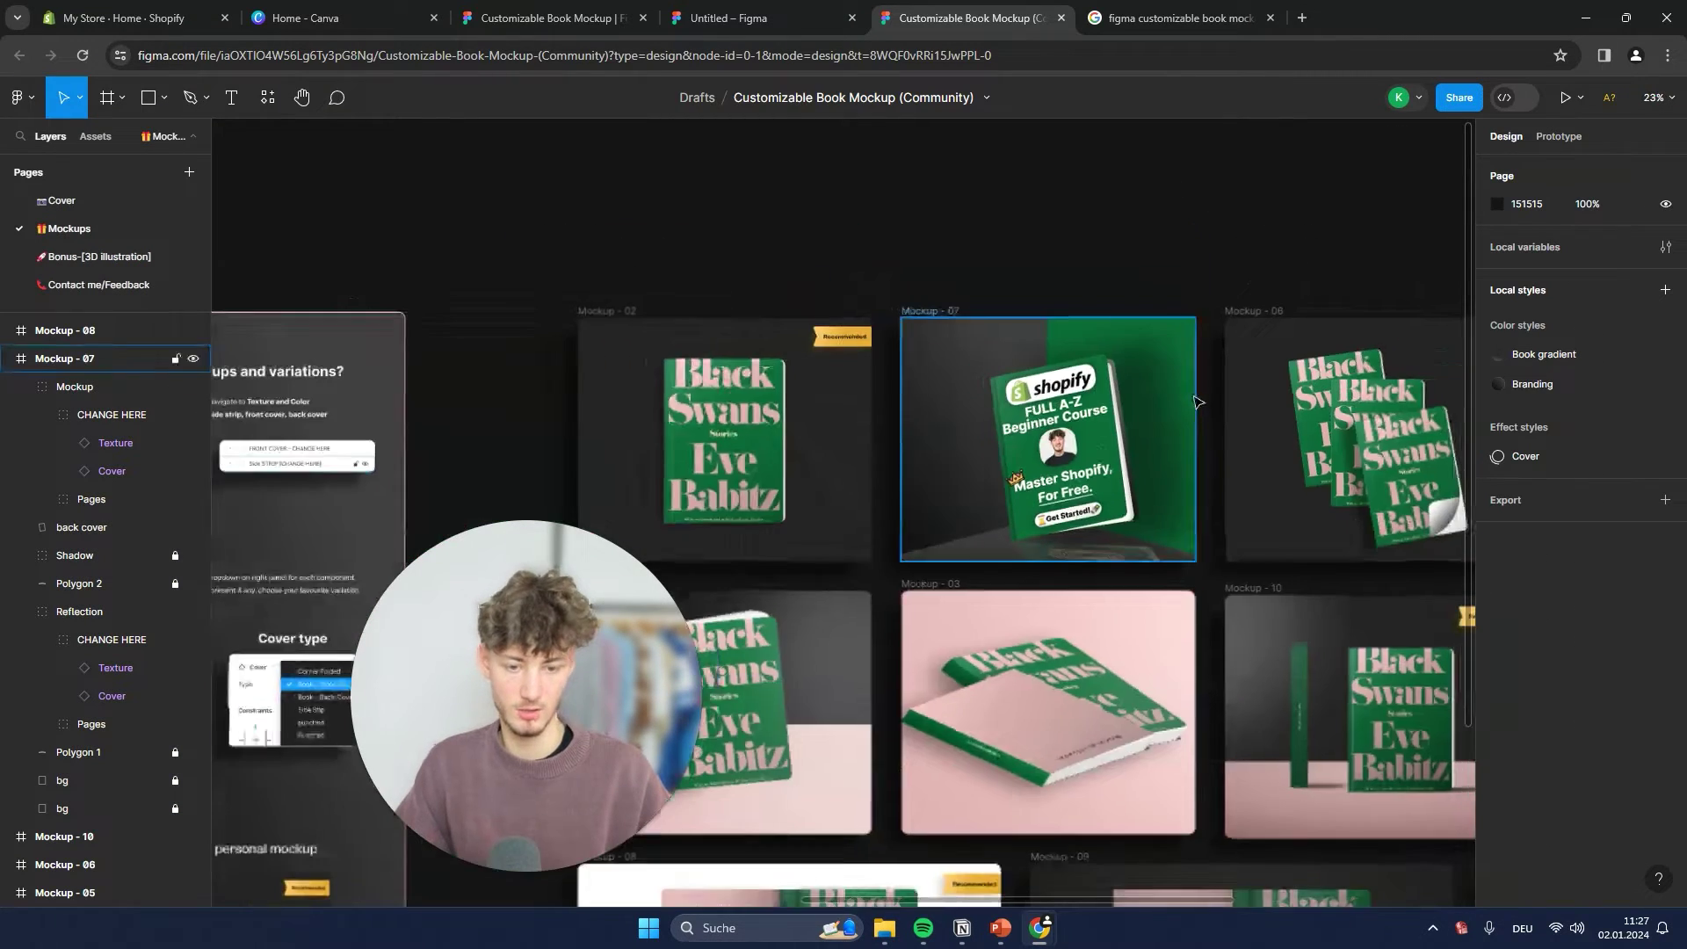
pyautogui.scroll(4, 1105, 466)
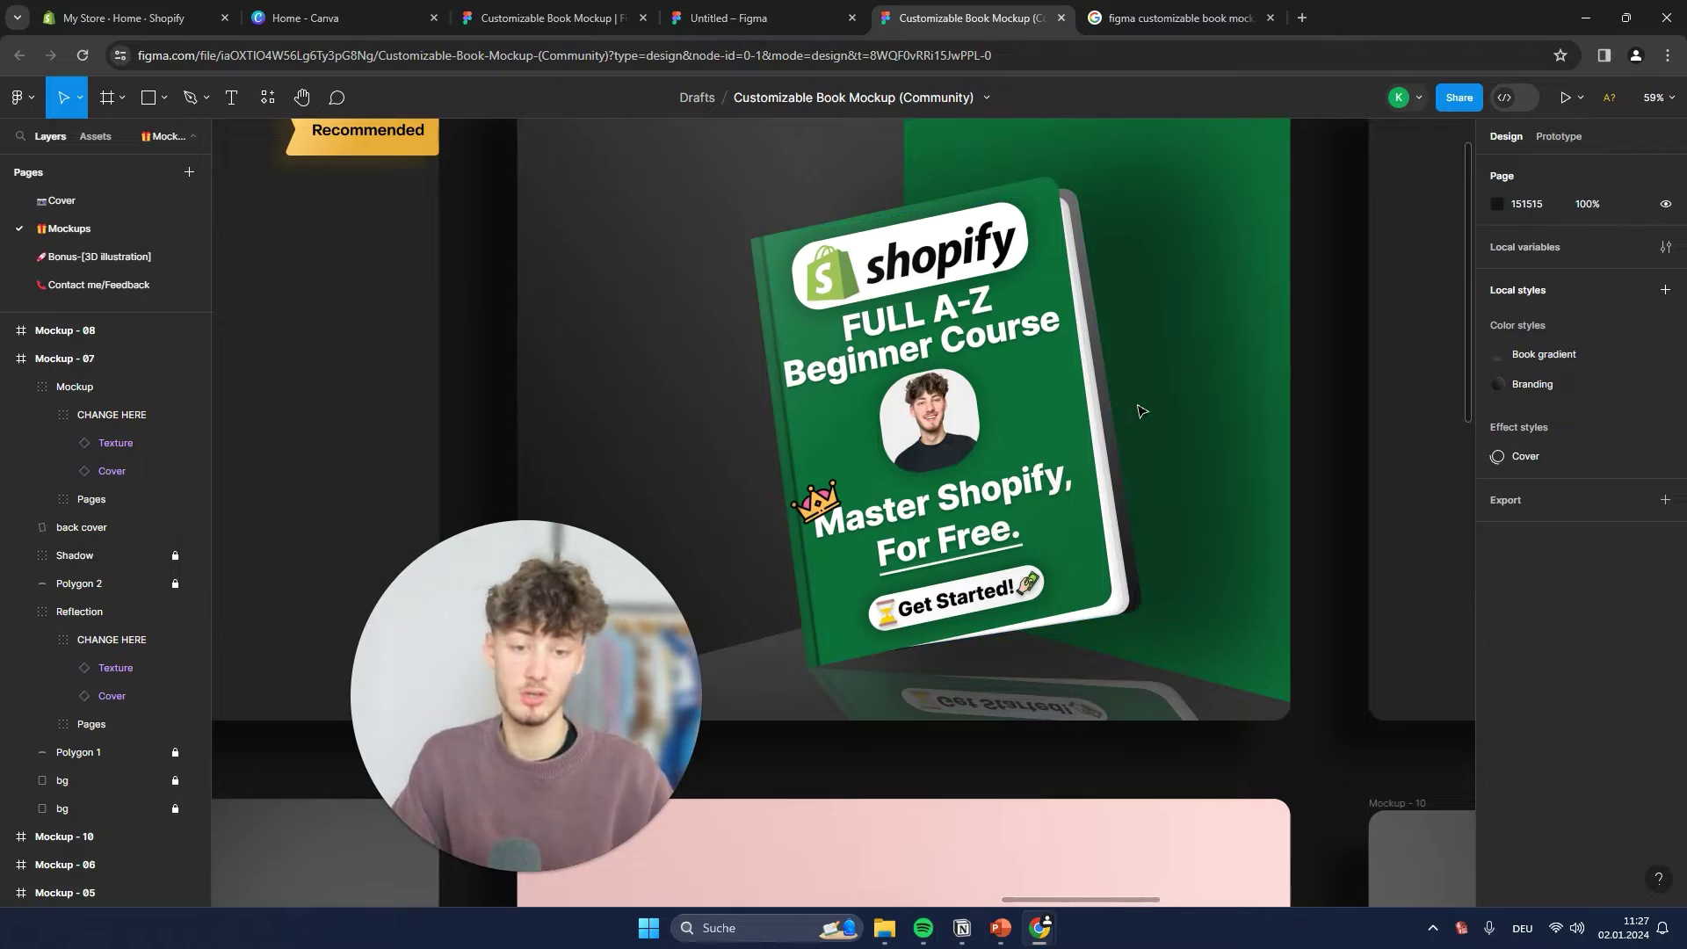
pyautogui.scroll(-5, 1116, 465)
pyautogui.scroll(6, 1187, 492)
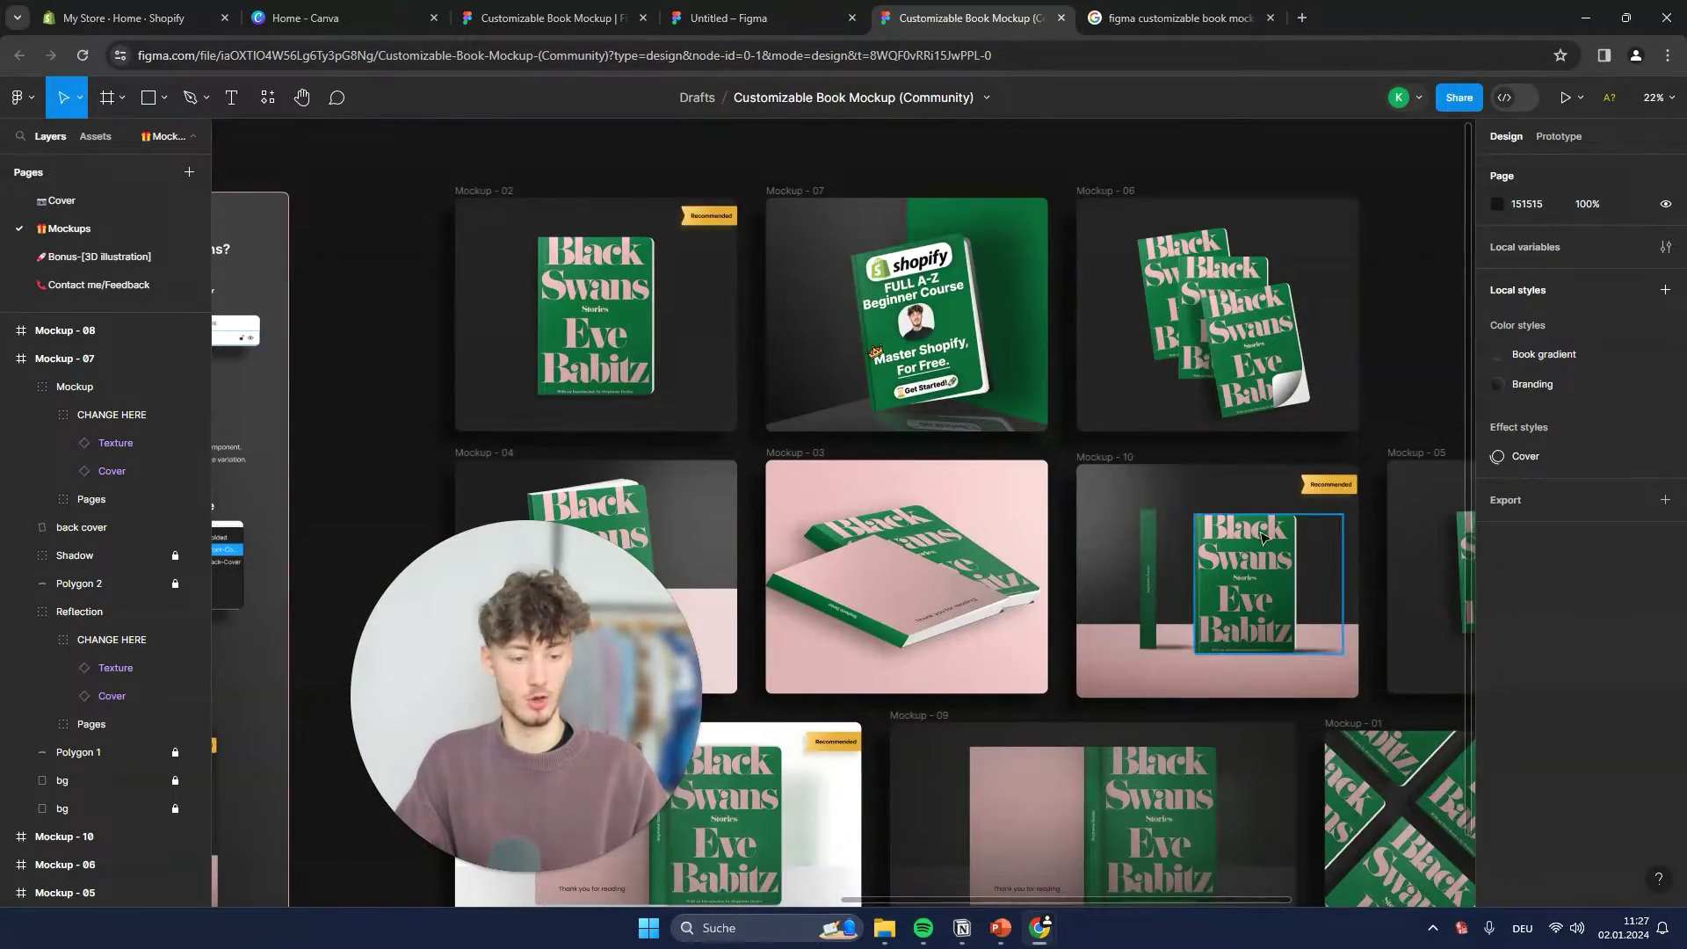
pyautogui.scroll(-3, 1184, 531)
pyautogui.scroll(2, 736, 376)
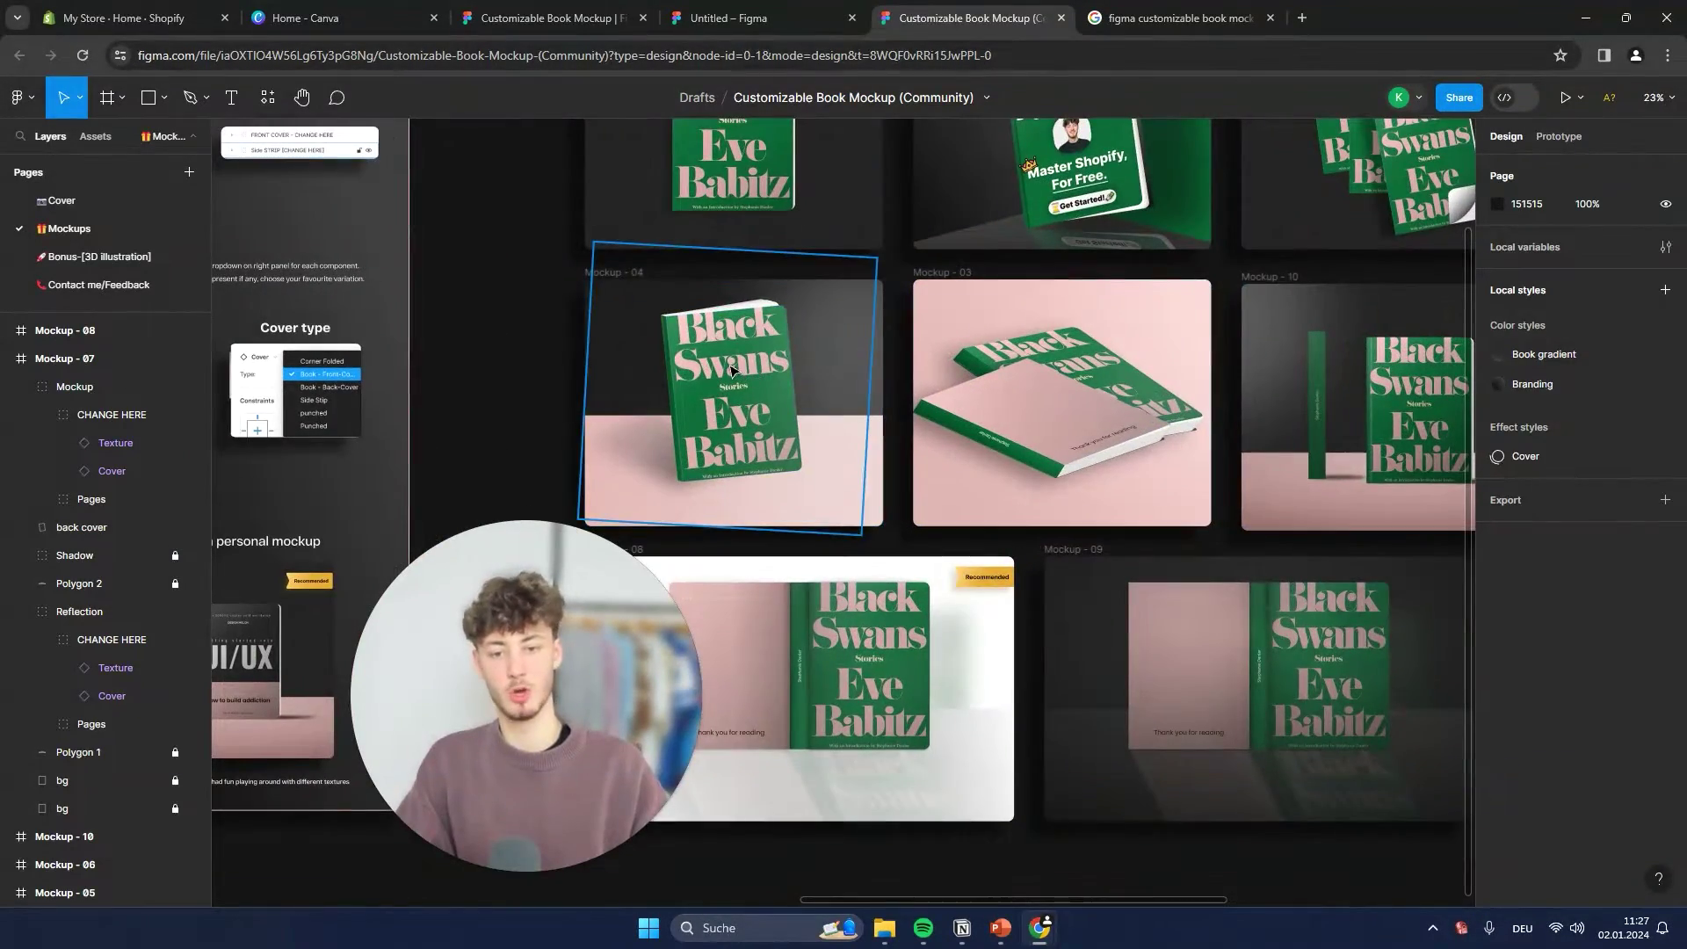
pyautogui.click(736, 375)
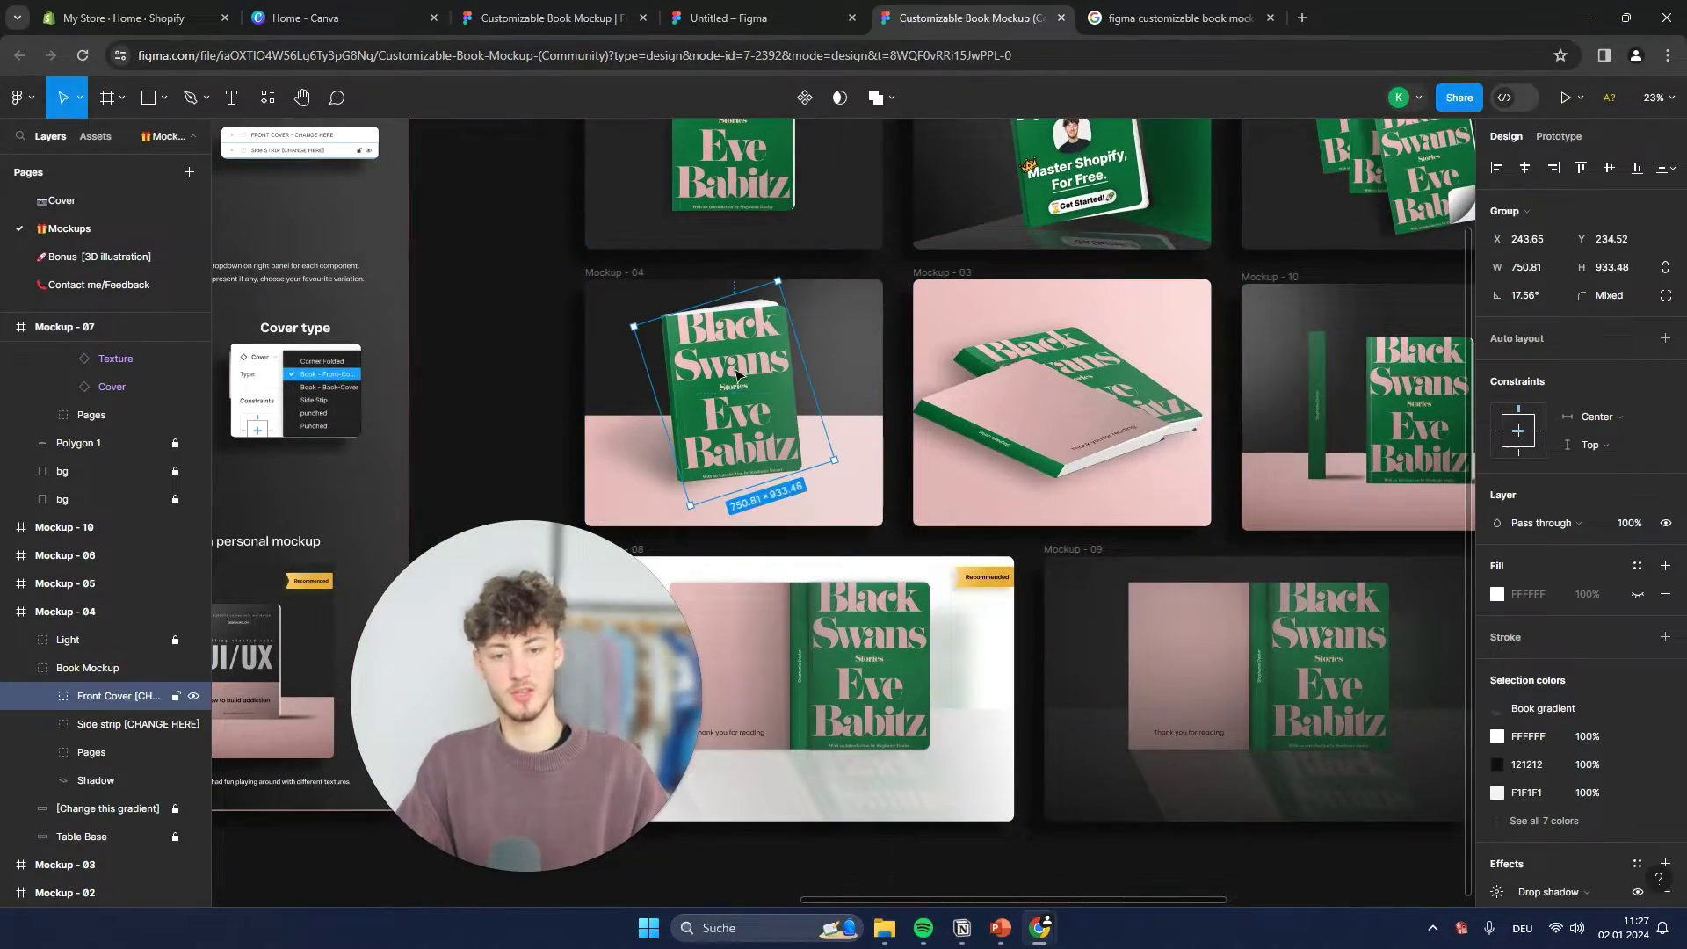
pyautogui.click(42, 695)
pyautogui.click(128, 724)
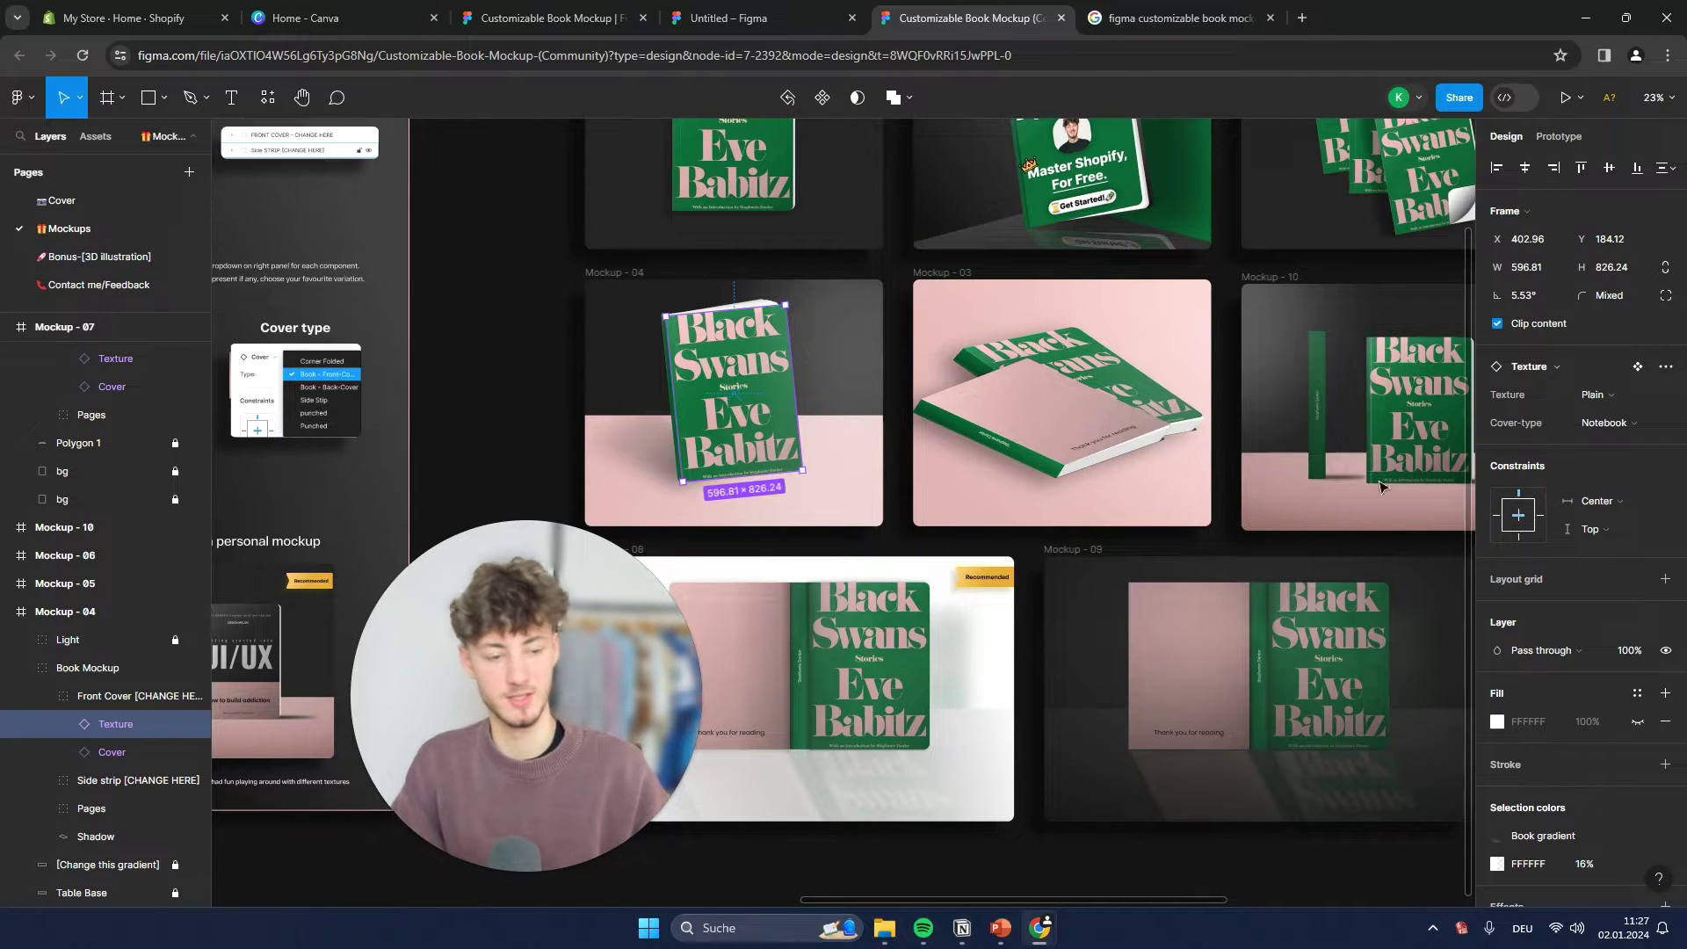
pyautogui.click(1497, 721)
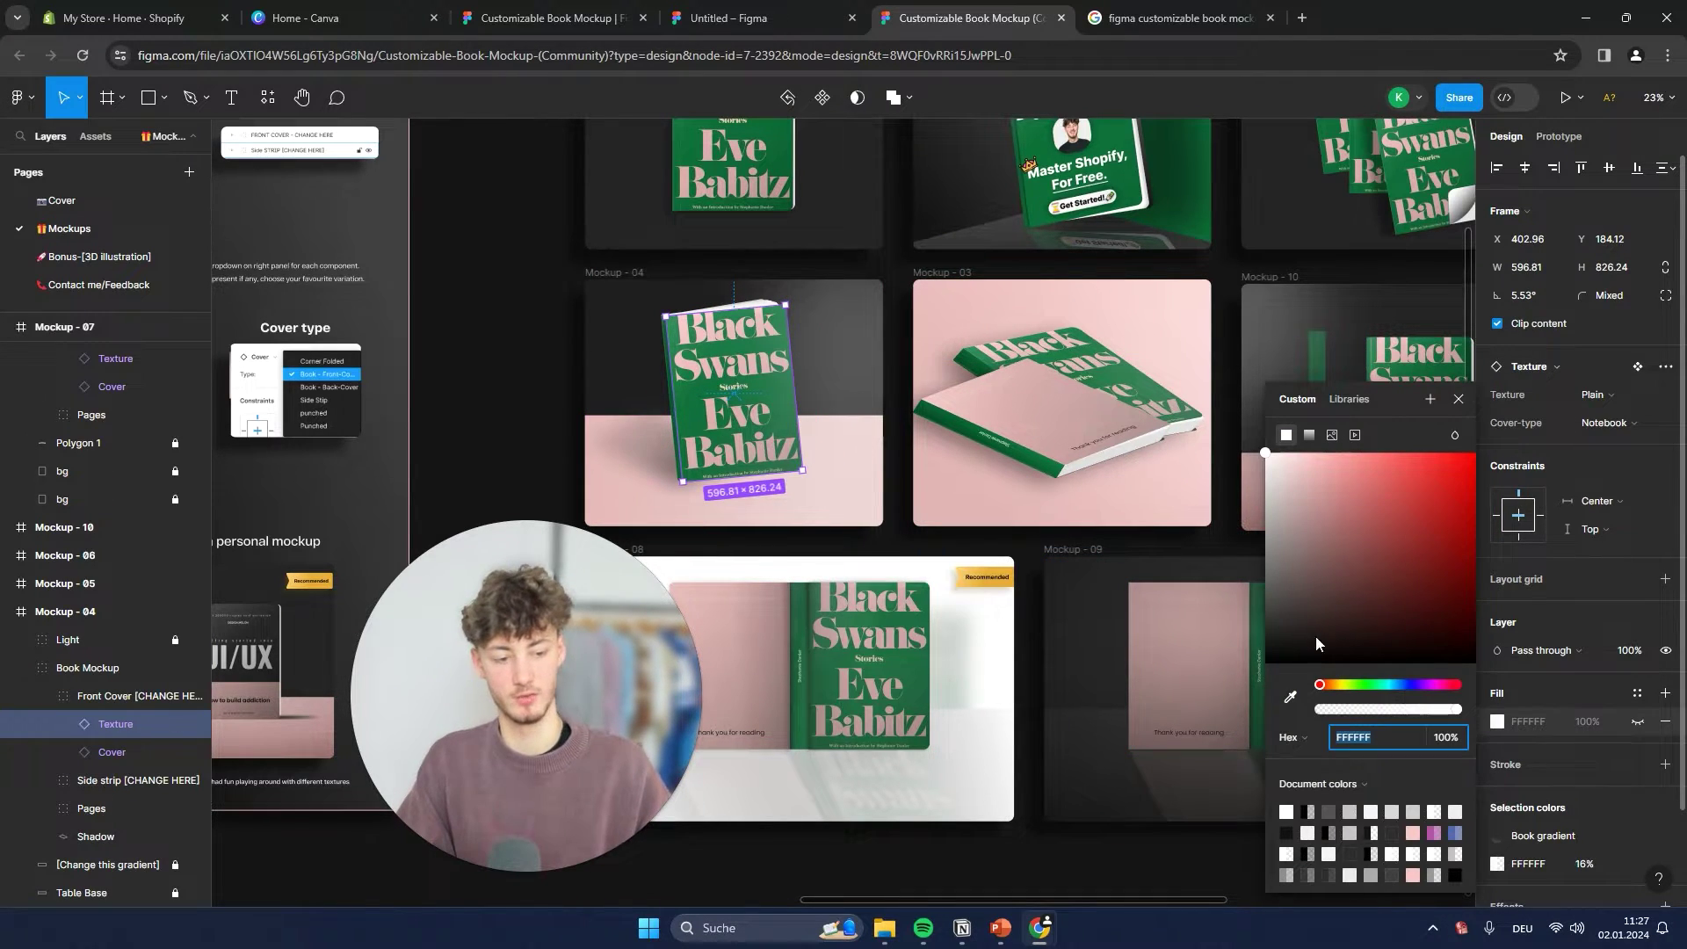
pyautogui.click(1435, 595)
pyautogui.moveTo(1435, 595); pyautogui.dragTo(1386, 538)
pyautogui.press('Escape')
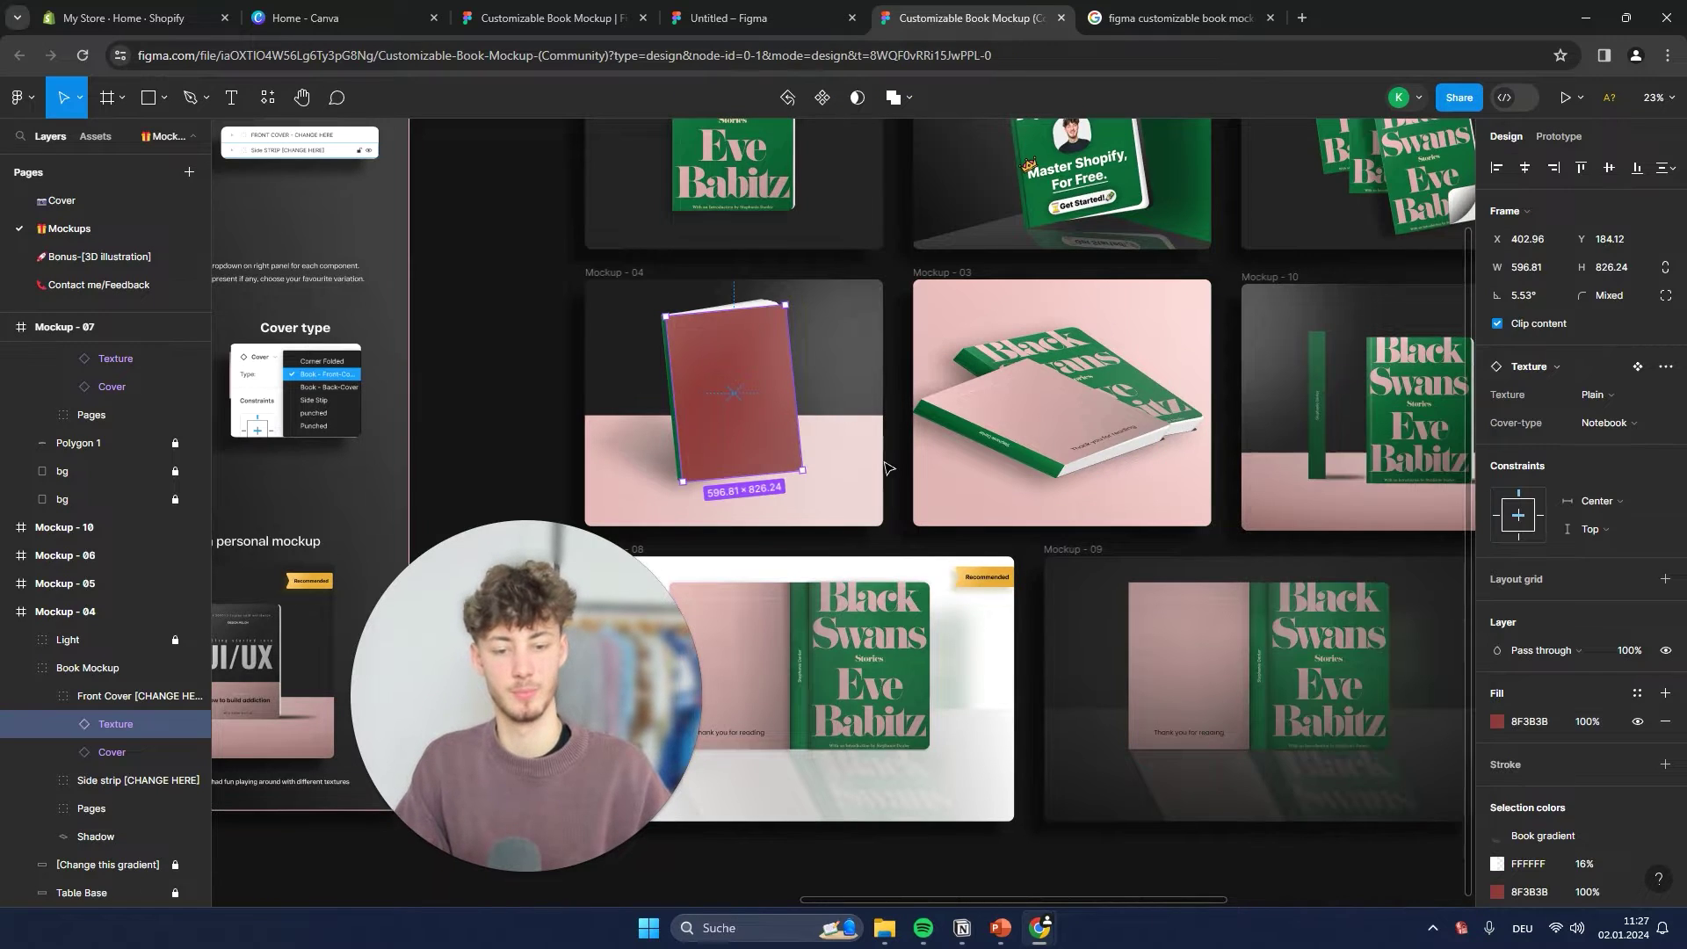
pyautogui.scroll(3, 1136, 555)
pyautogui.keyDown('ctrl'); pyautogui.scroll(5, 1136, 555); pyautogui.keyUp('ctrl')
pyautogui.keyDown('ctrl'); pyautogui.scroll(-3, 826, 301); pyautogui.keyUp('ctrl')
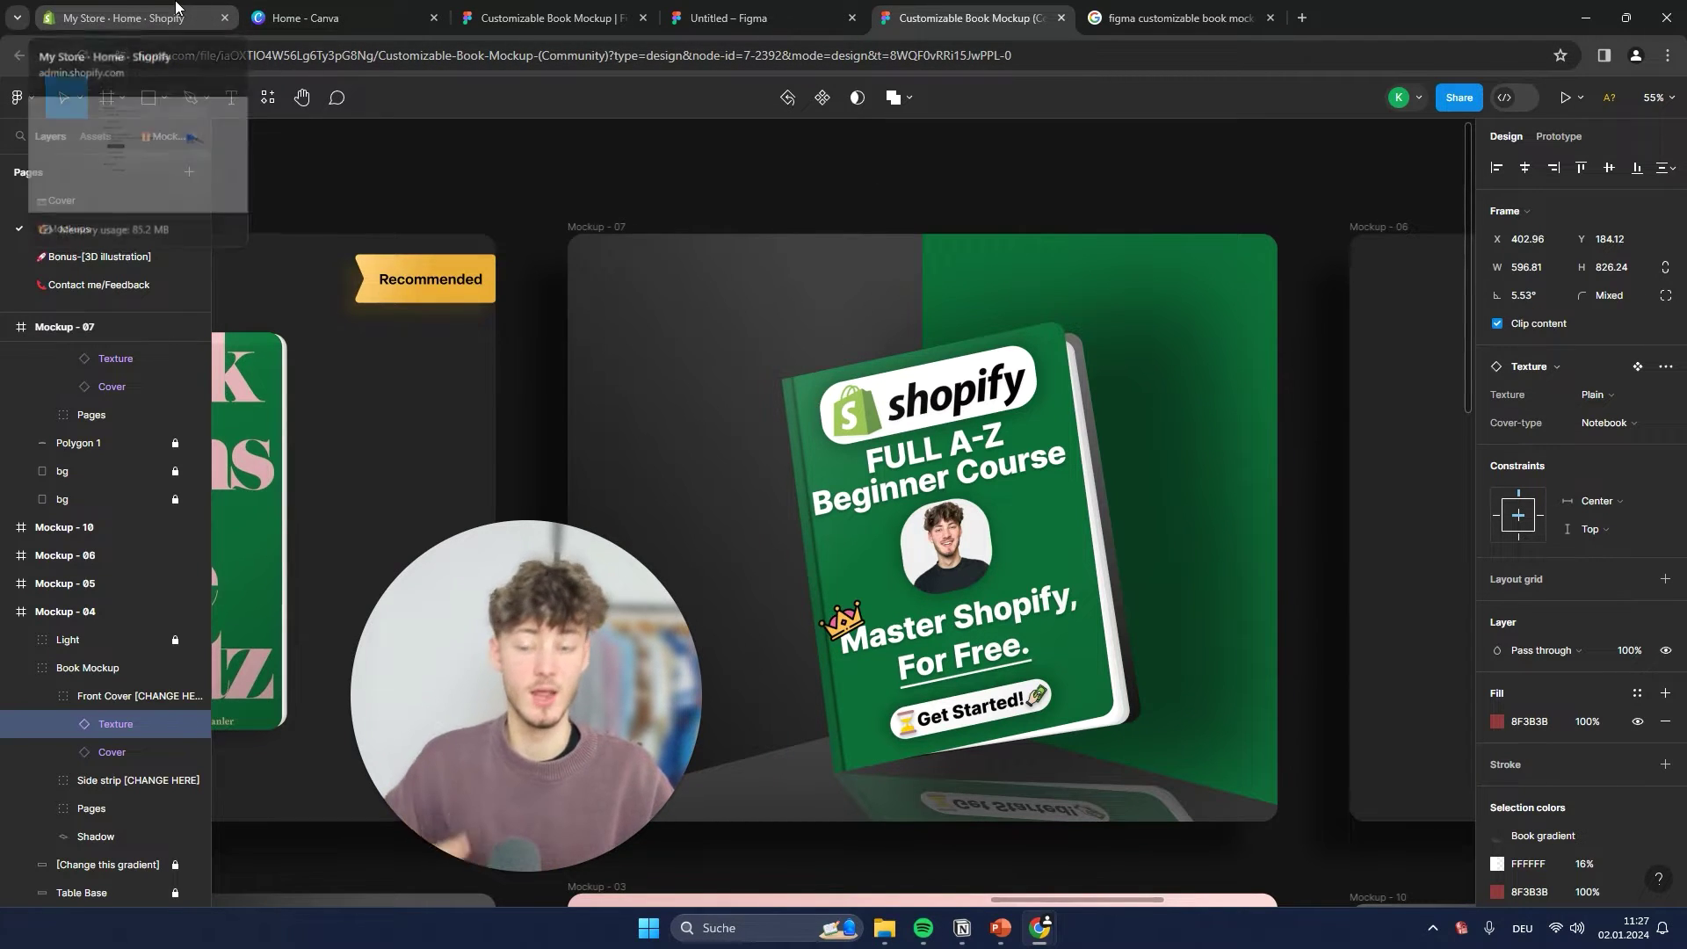
# Step: Switch to the Shopify admin and start adding a new product to the store
pyautogui.click(124, 13)
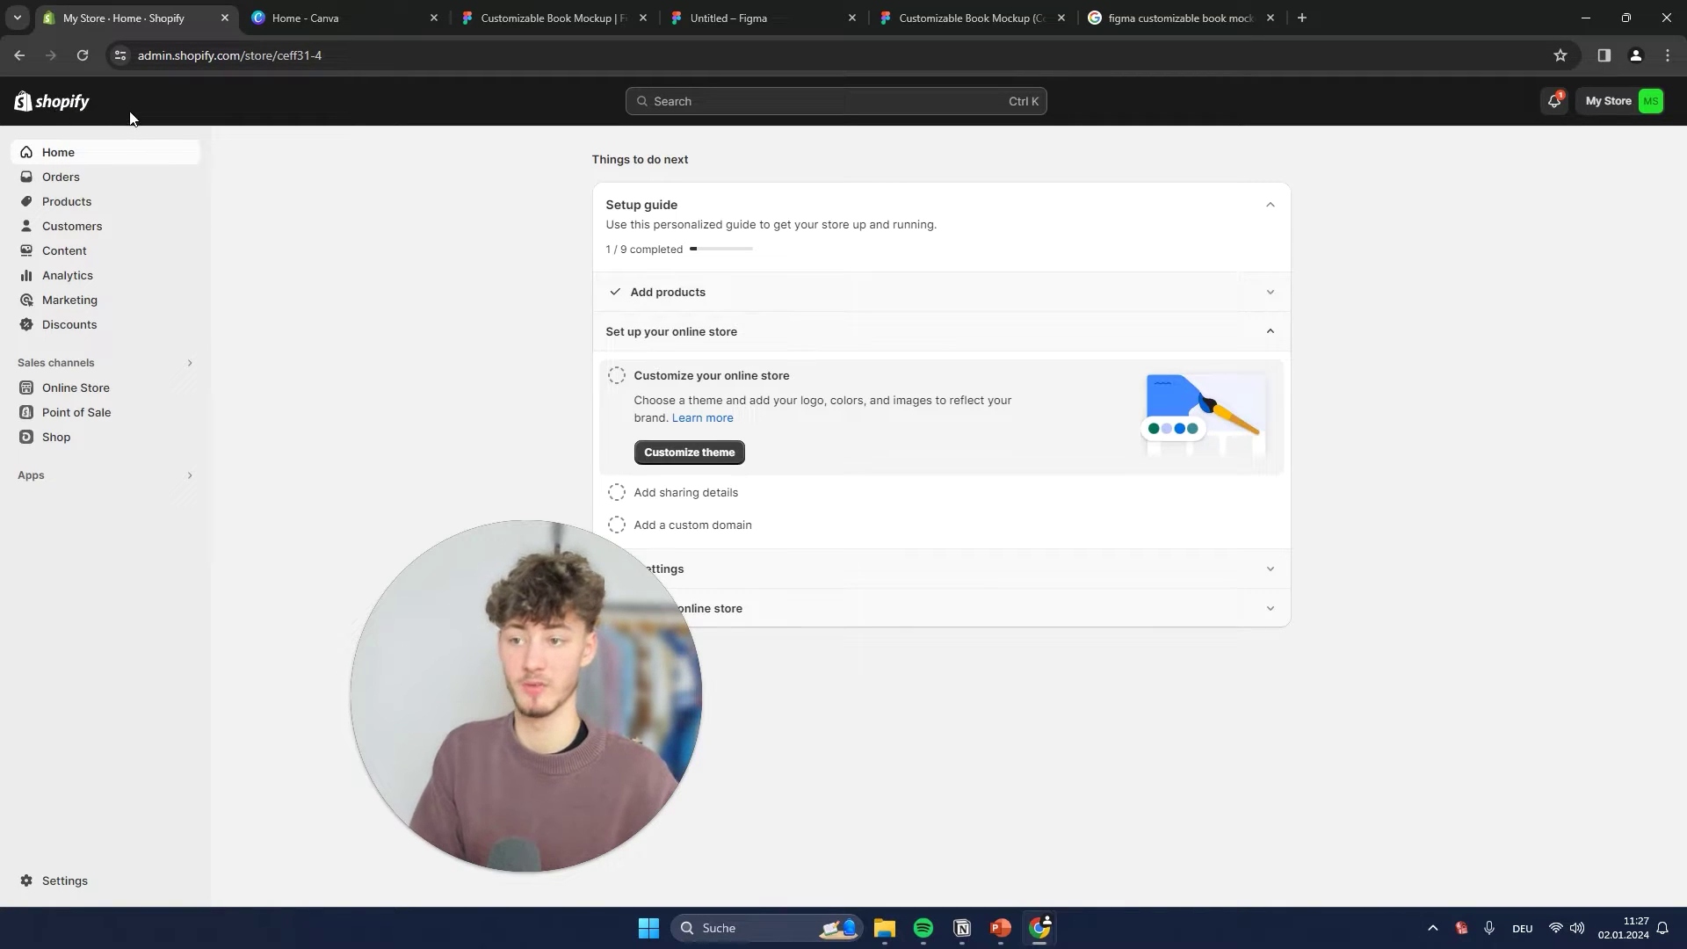
pyautogui.moveTo(486, 632); pyautogui.dragTo(1611, 940)
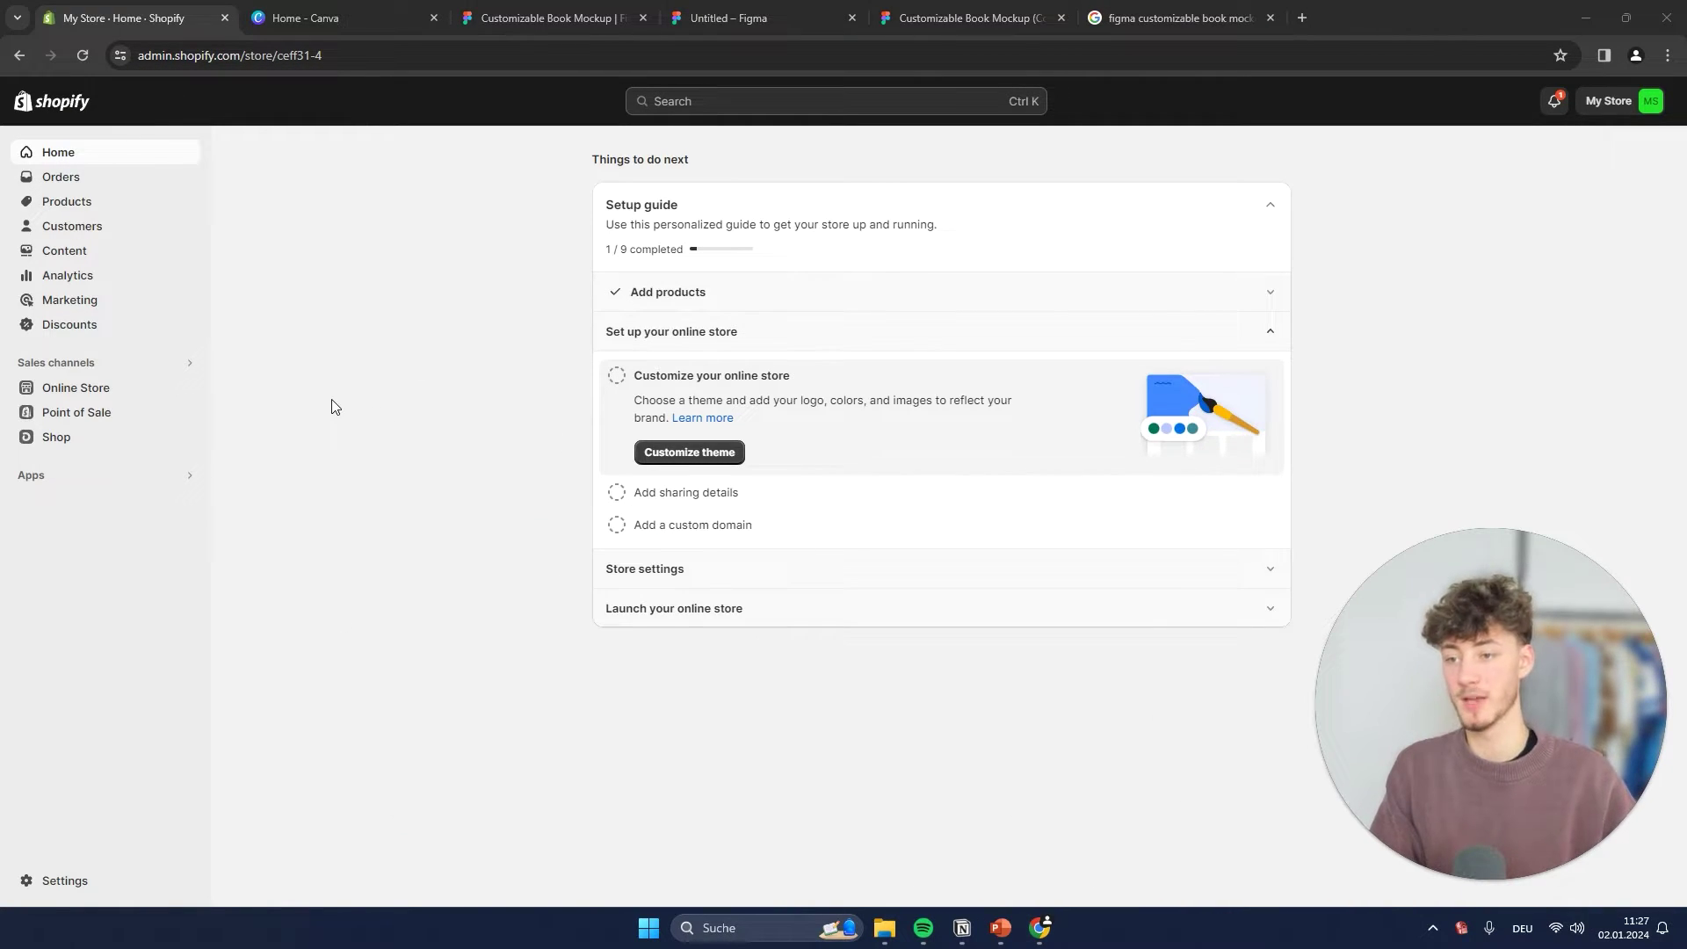
pyautogui.click(75, 208)
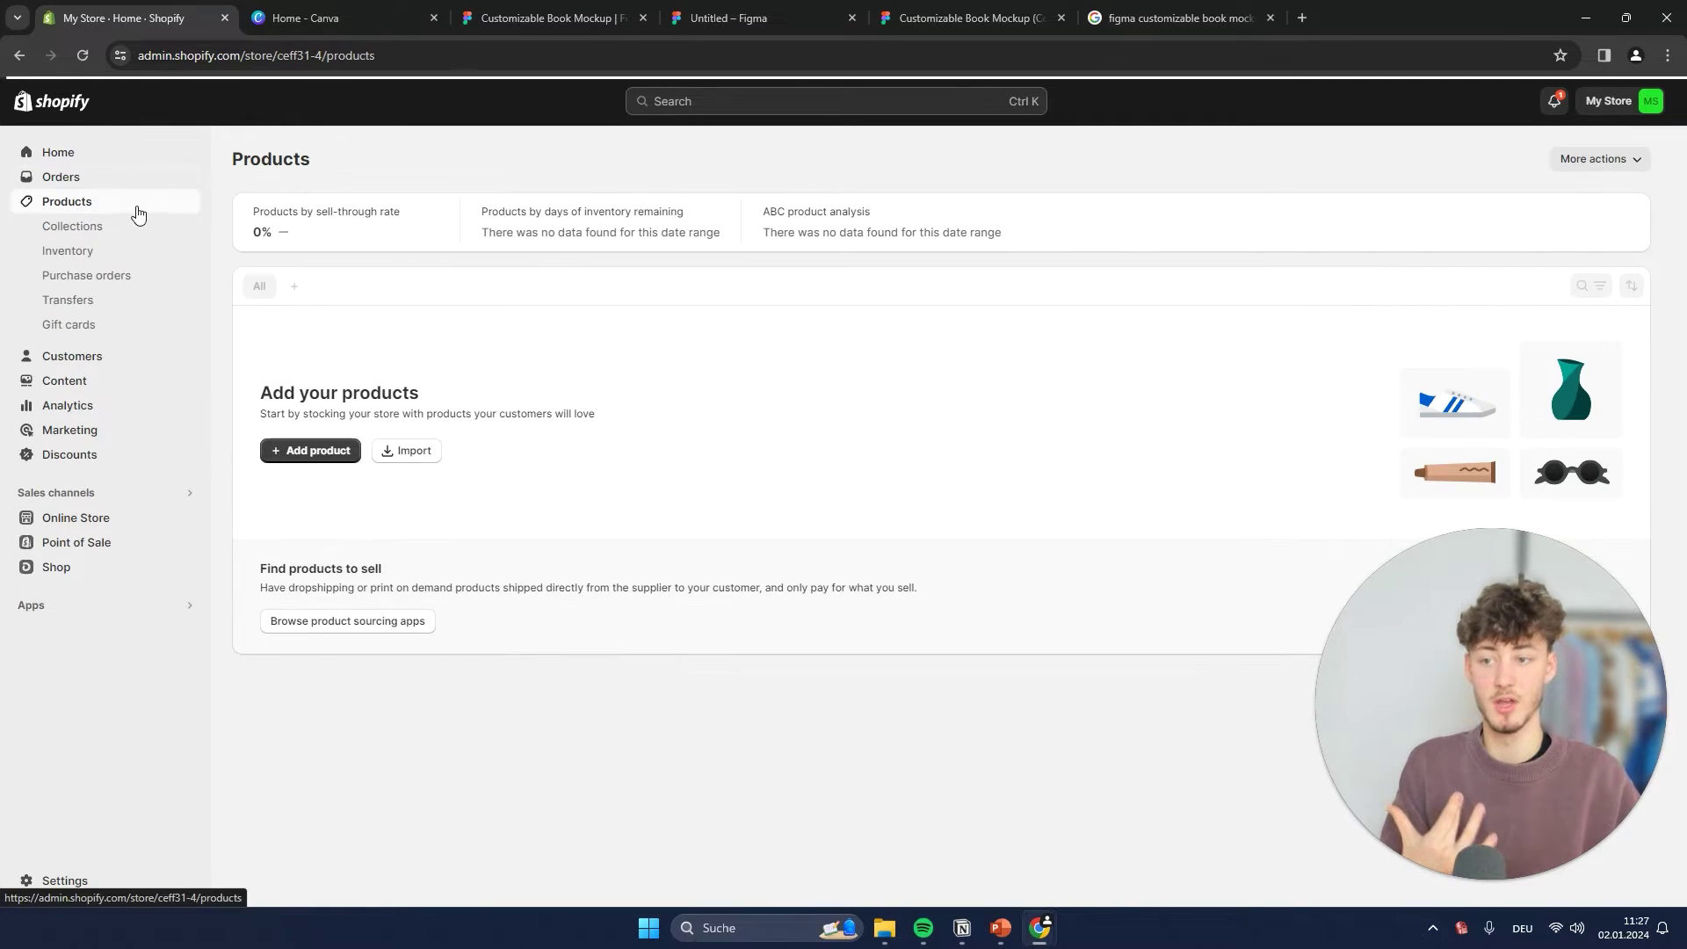
pyautogui.click(311, 454)
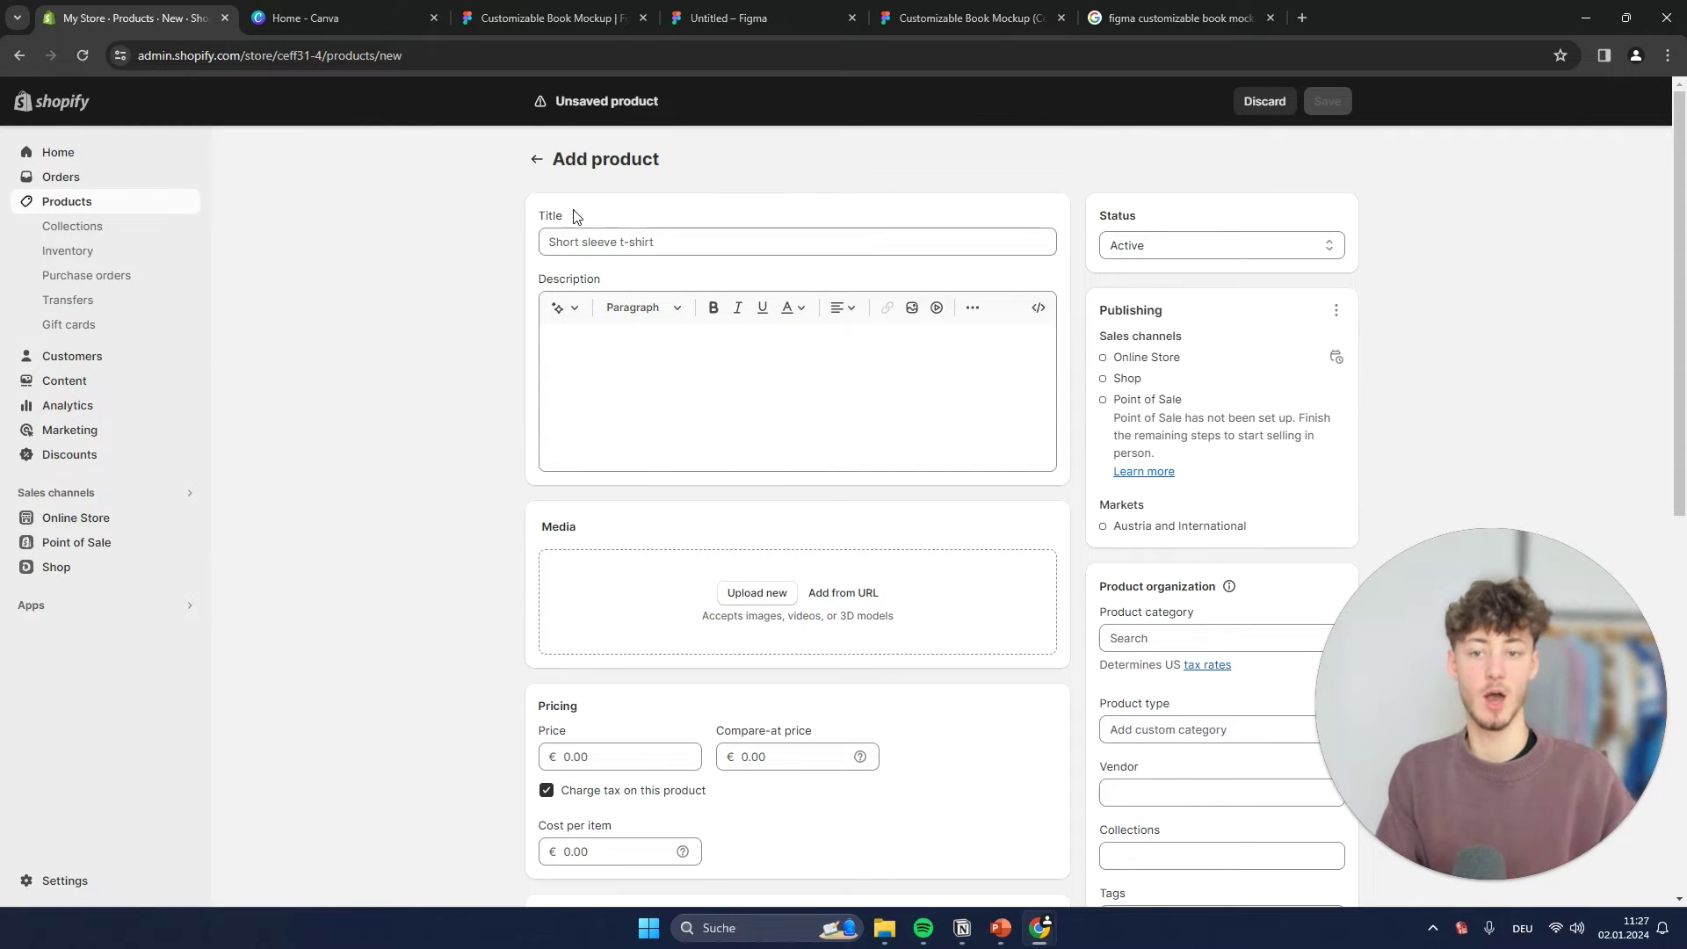
# Step: Title the new product Shopify Beginner Course, checking the wording against the book mockup in Figma
pyautogui.click(696, 245)
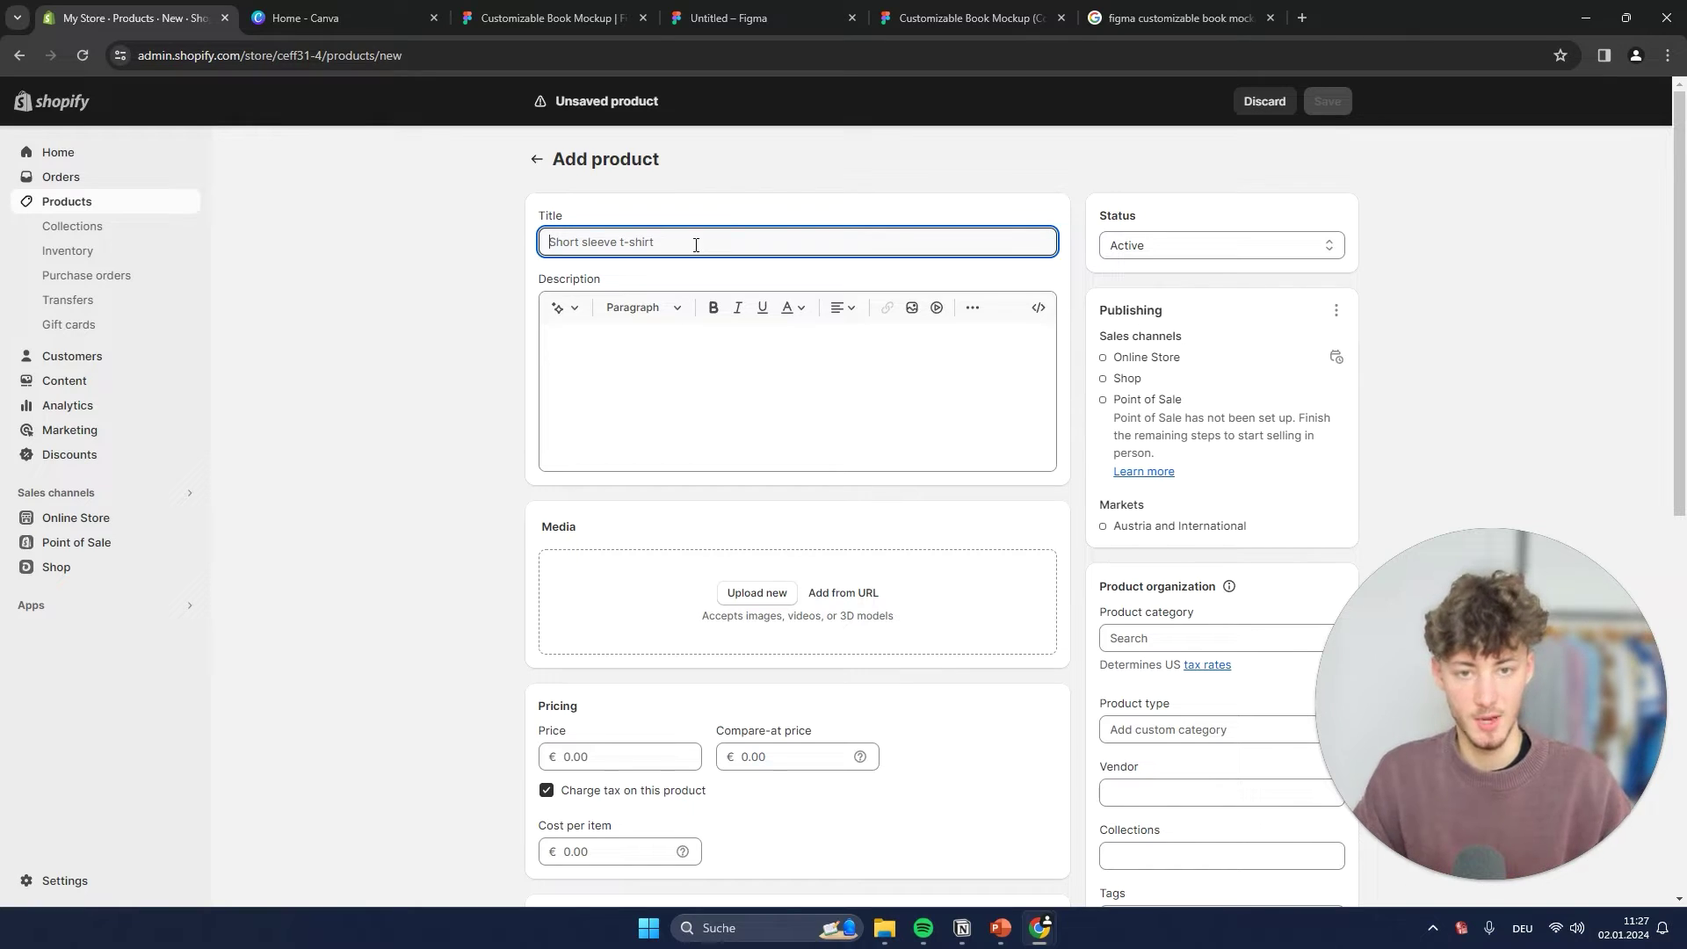
pyautogui.click(1003, 16)
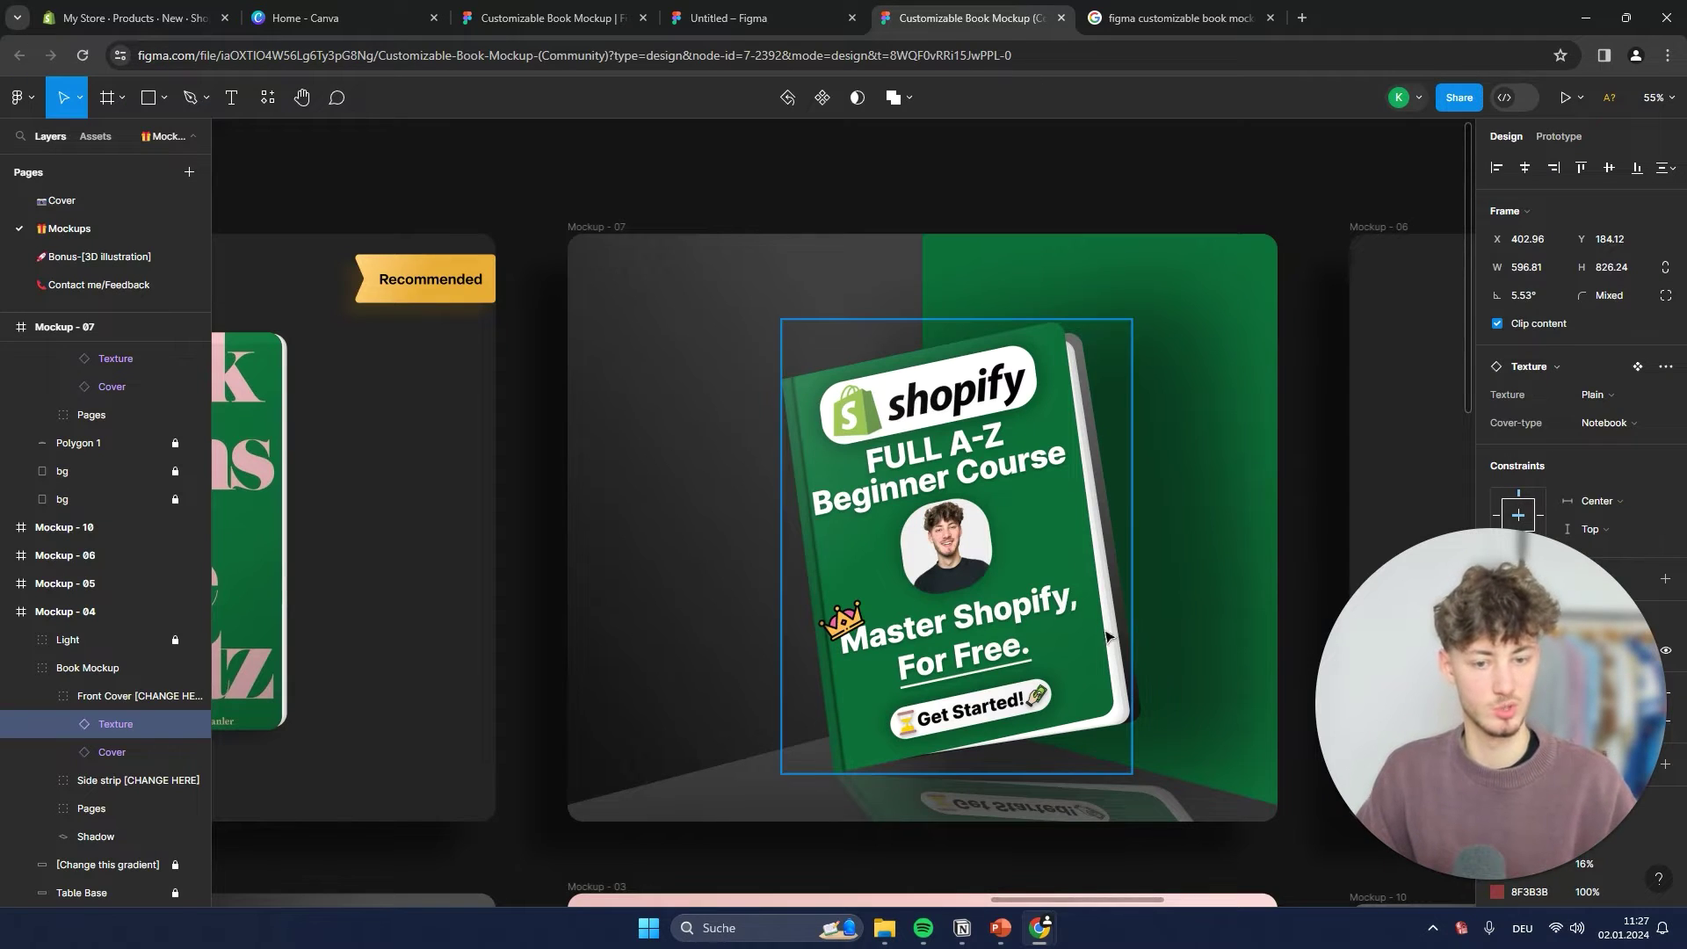
pyautogui.click(208, 7)
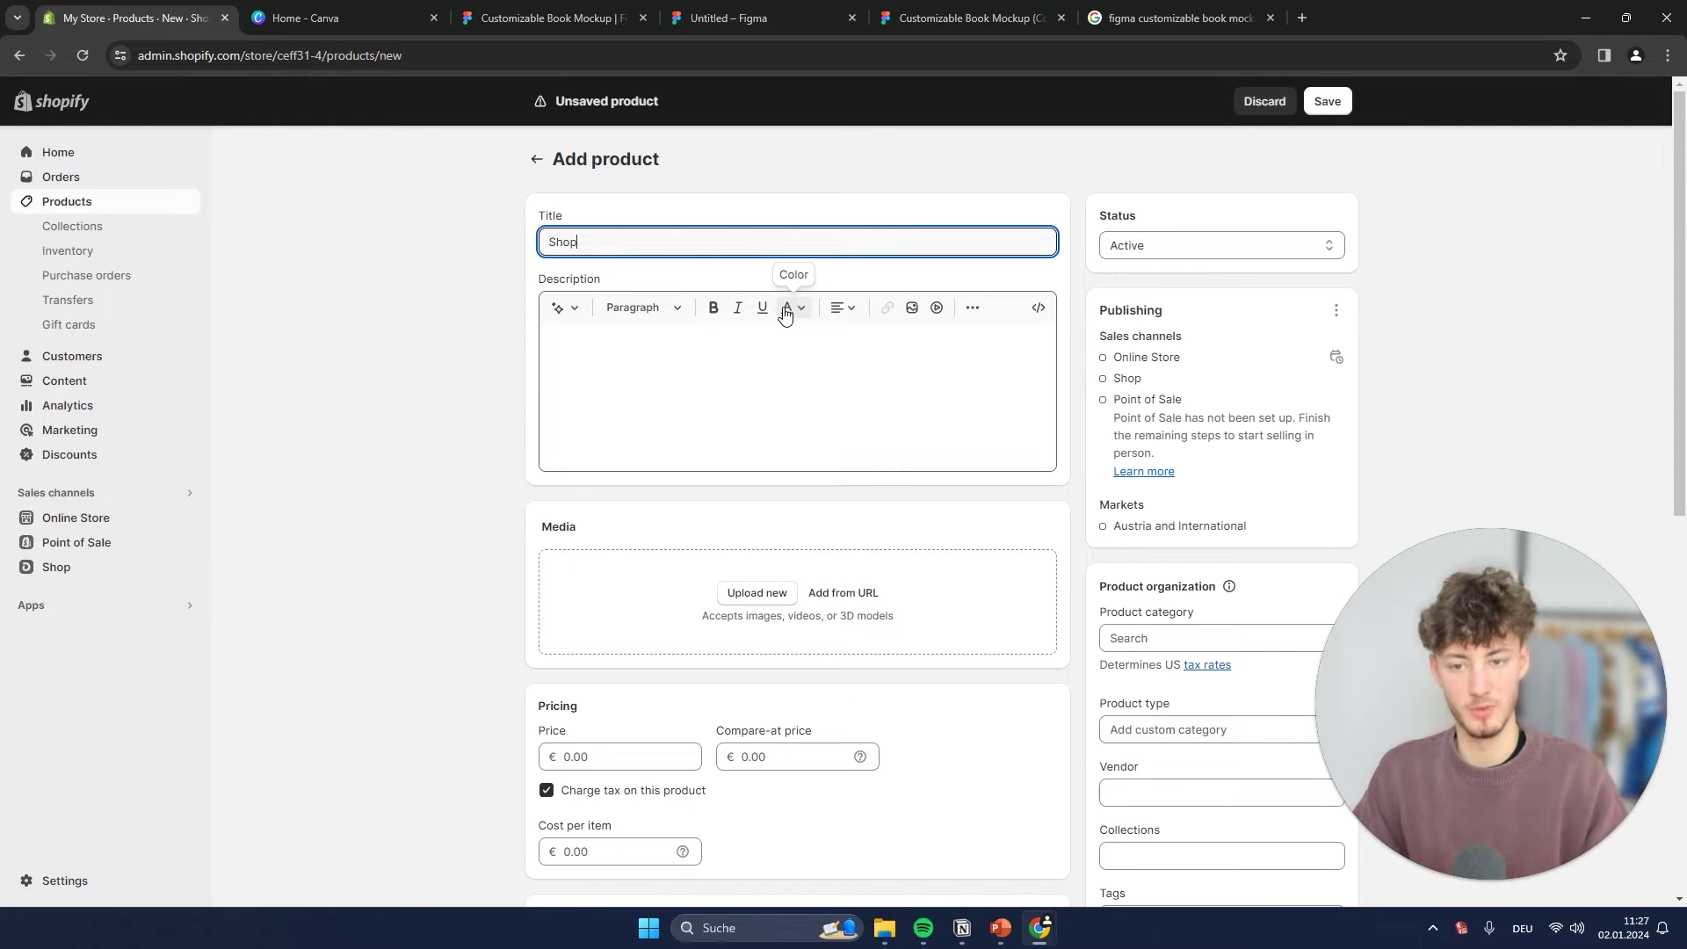
pyautogui.write('ner Course')
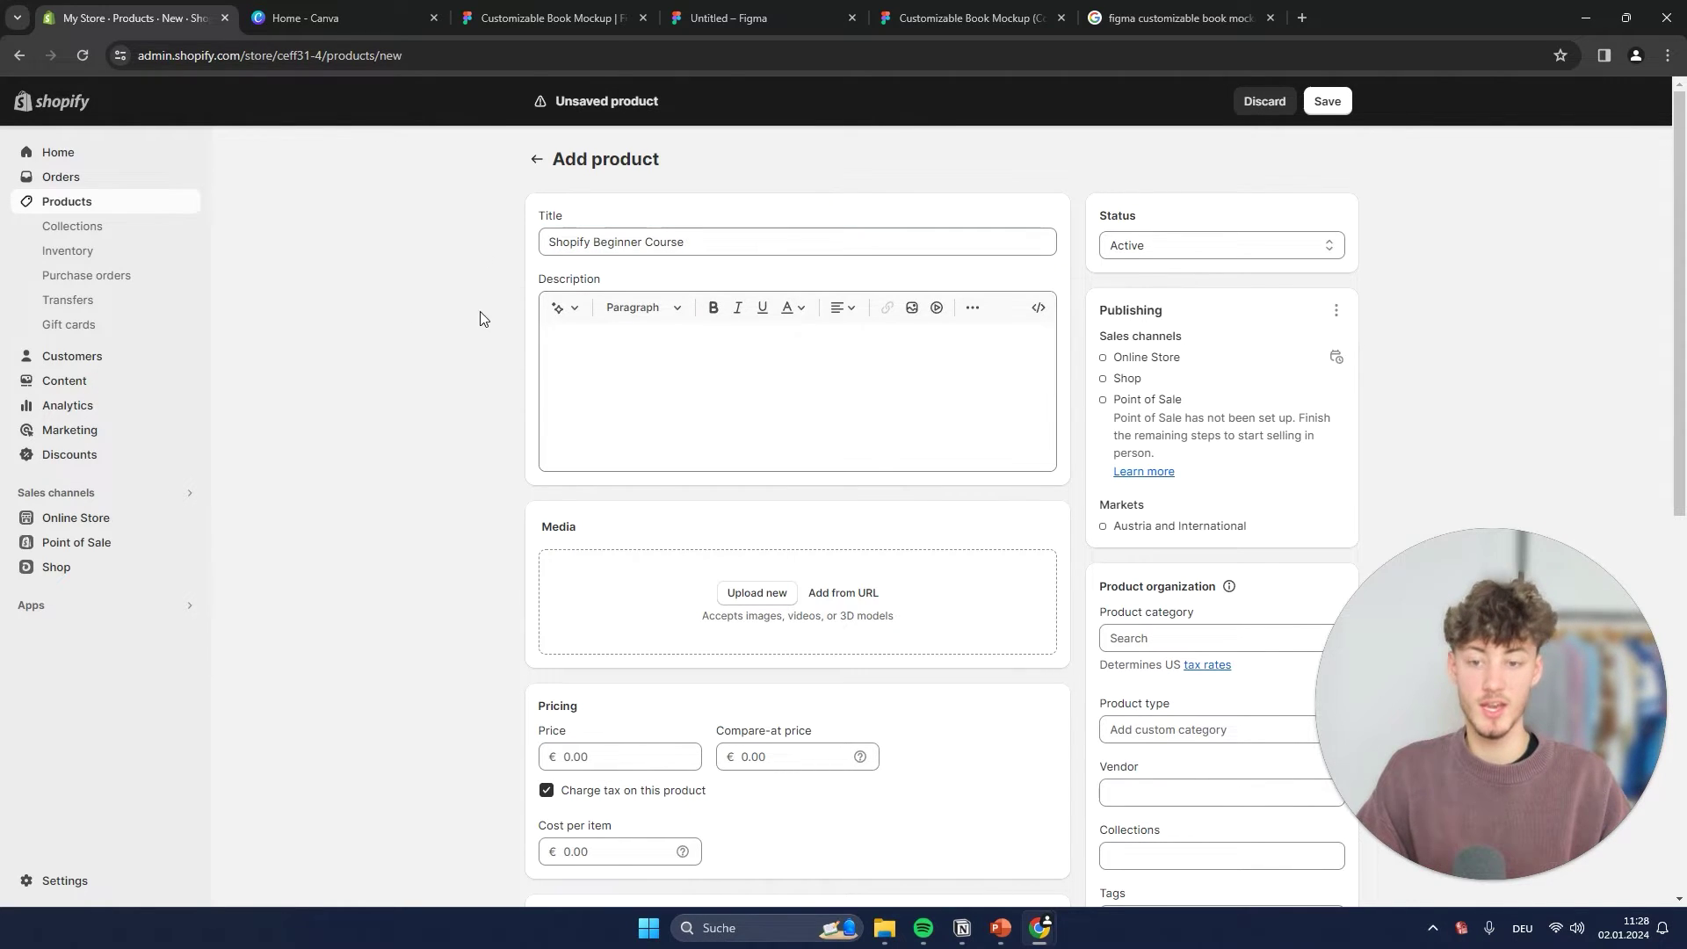
# Step: Generate the product description from the keywords "shopify beginner guide, easy, profitable online store" and keep the suggested text
pyautogui.click(563, 308)
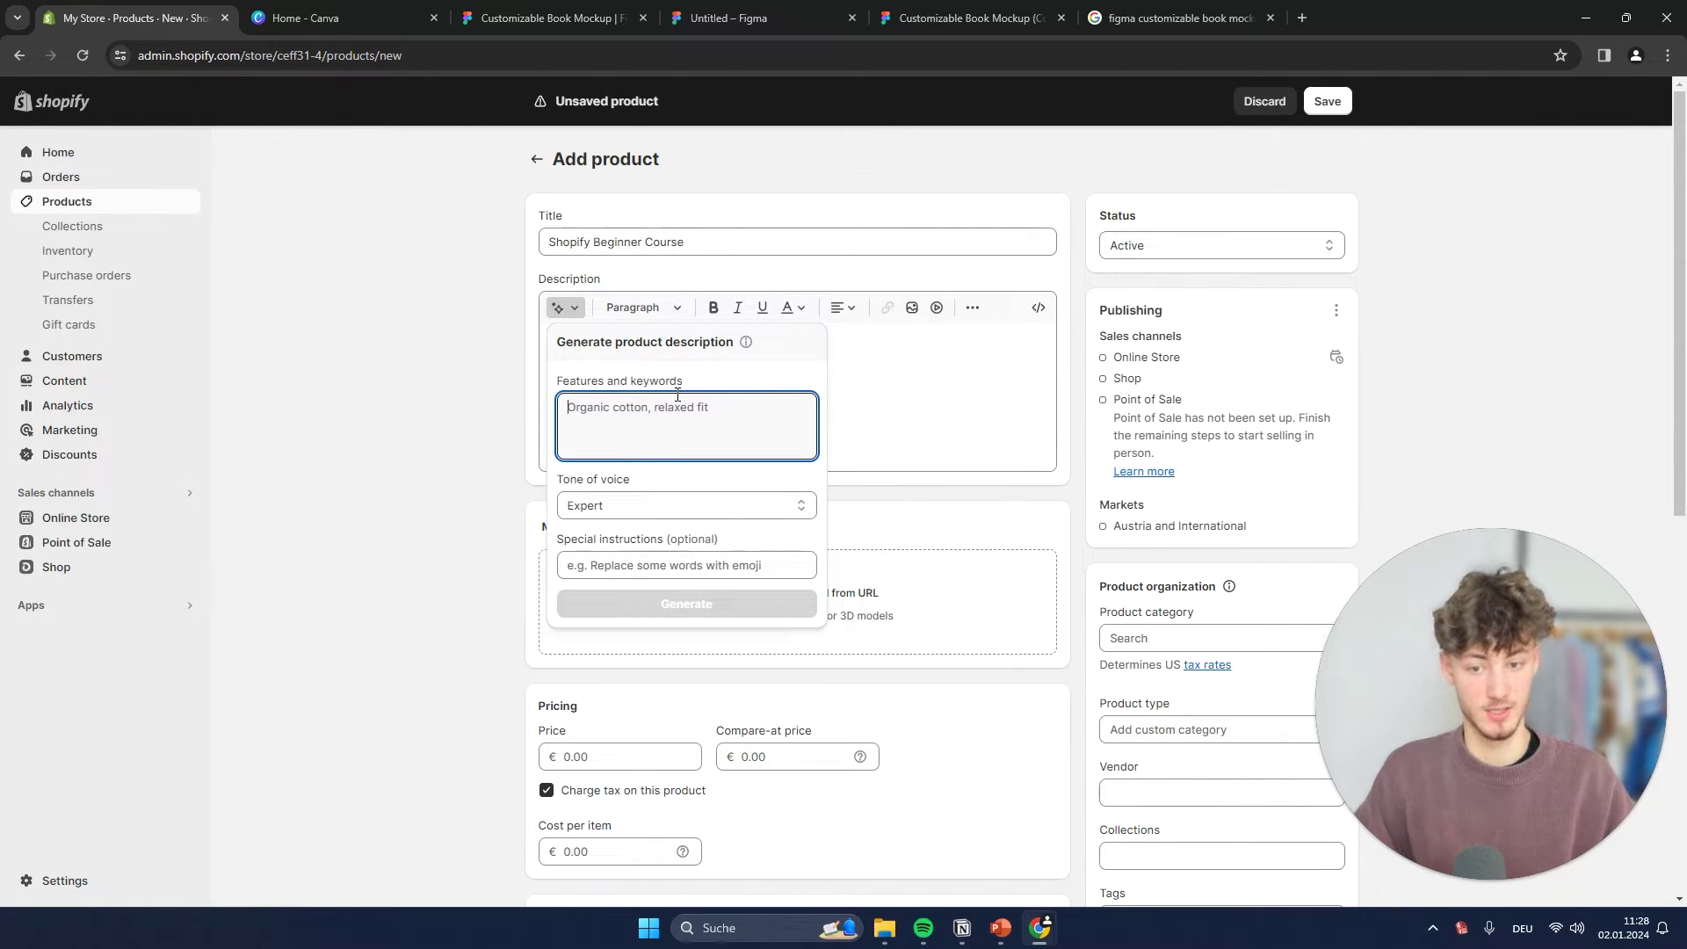
pyautogui.write('sh')
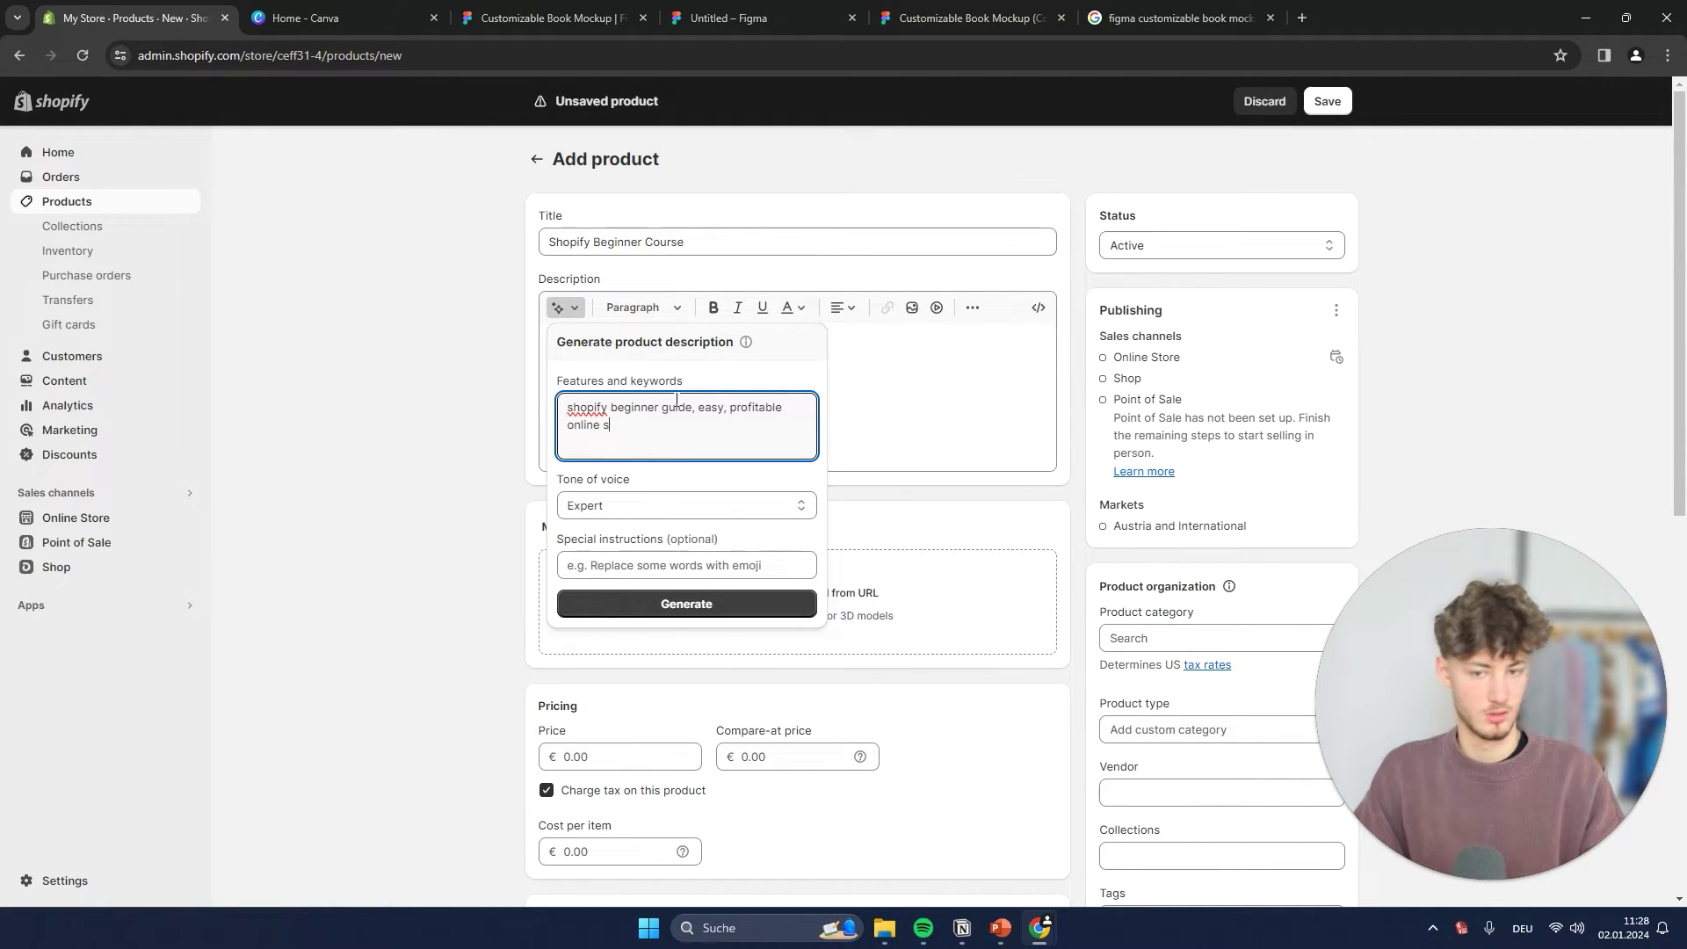
pyautogui.click(588, 615)
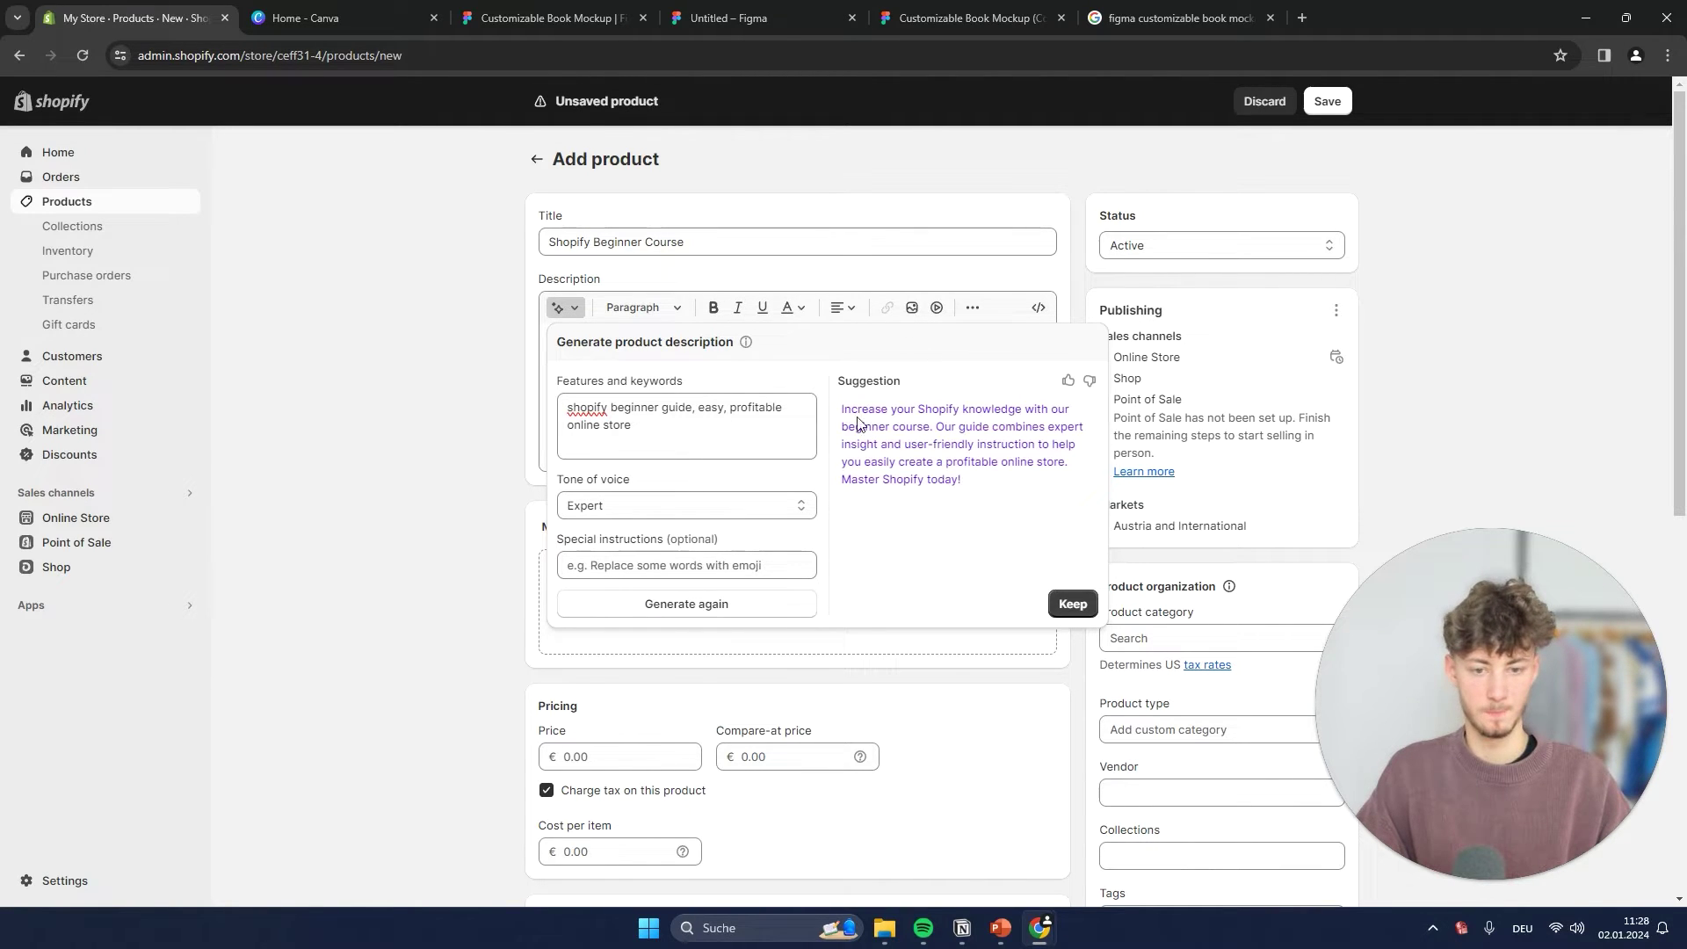
pyautogui.click(1075, 601)
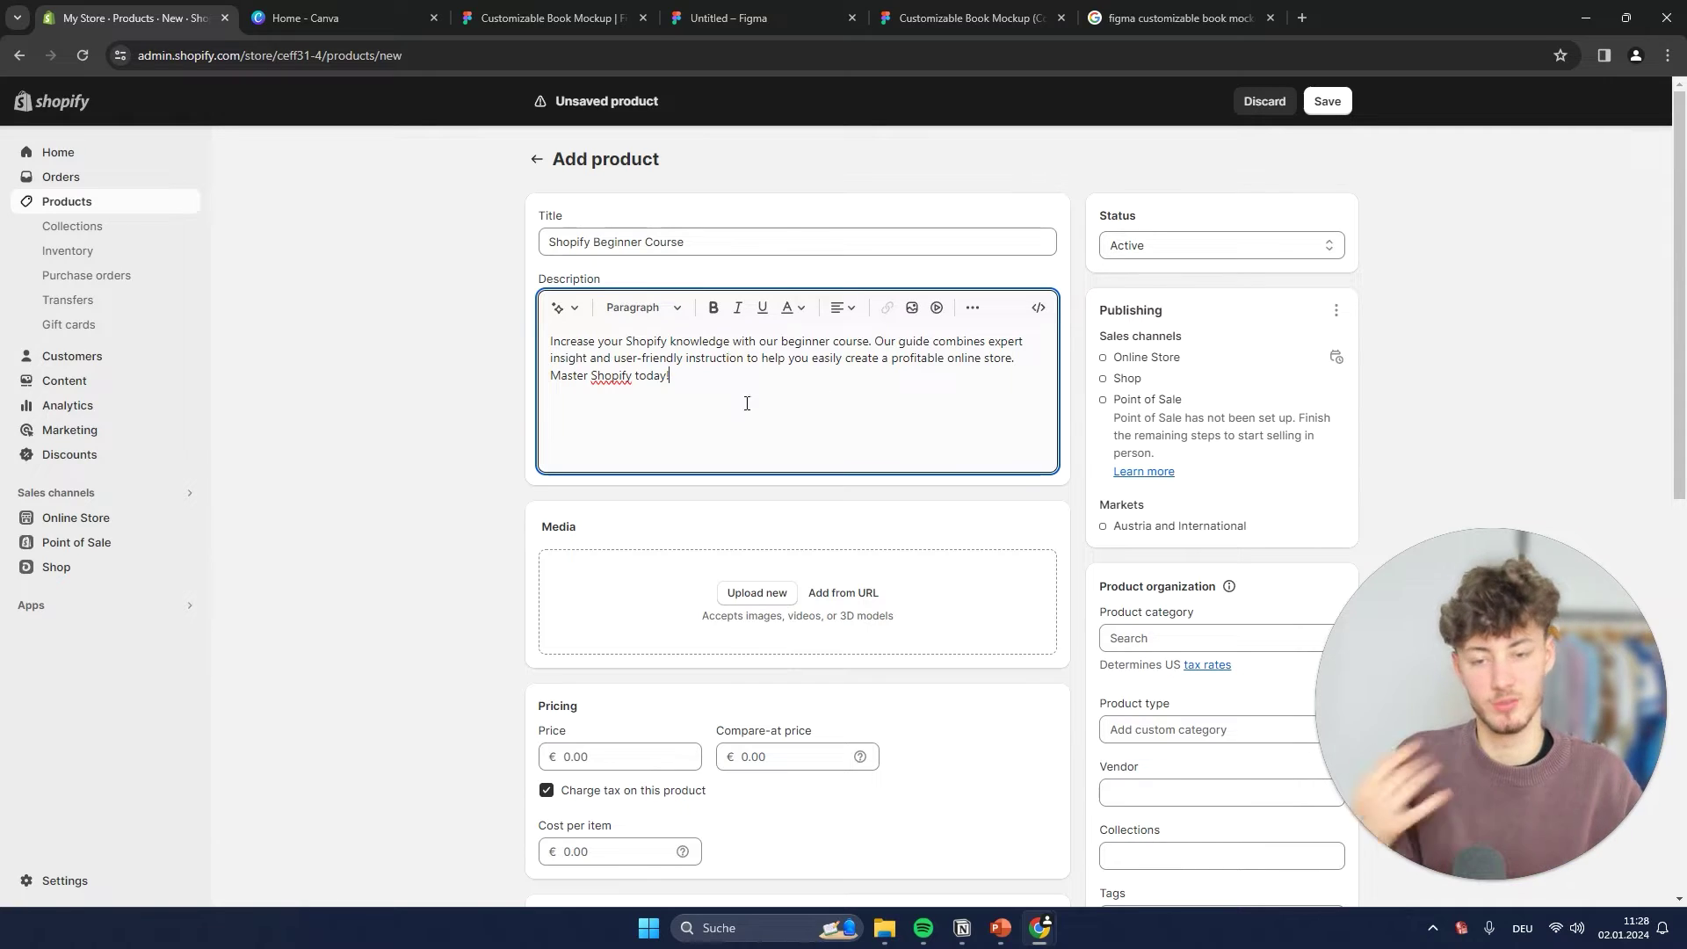
pyautogui.hotkey('ctrl', 'a')
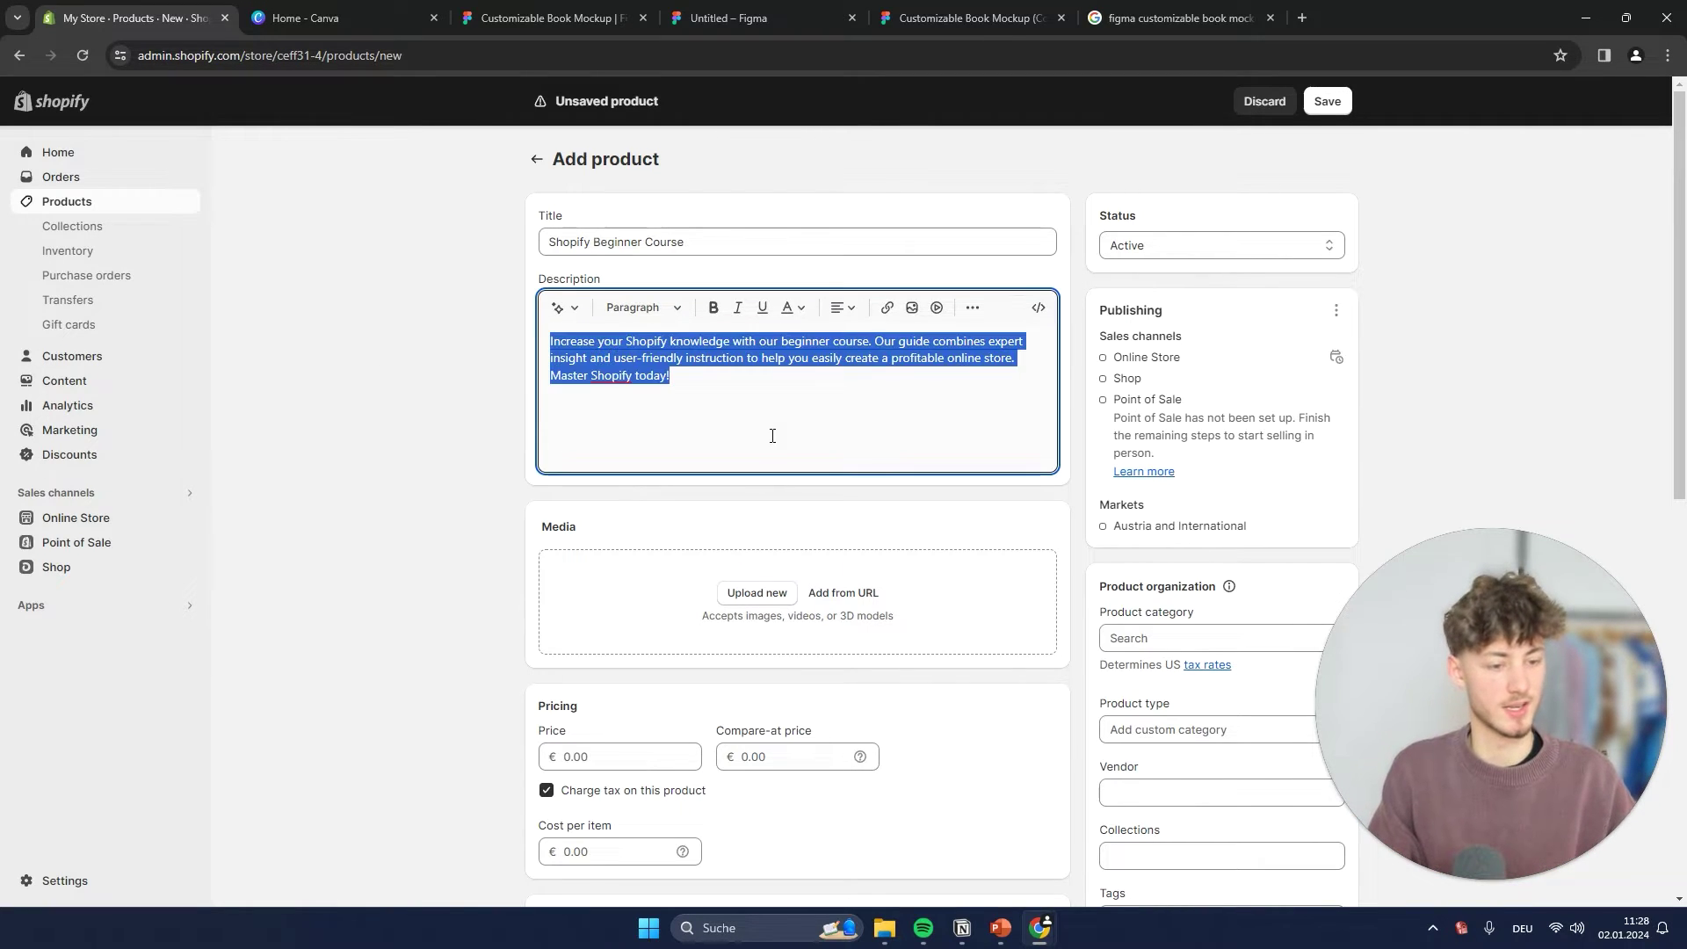
pyautogui.click(1442, 401)
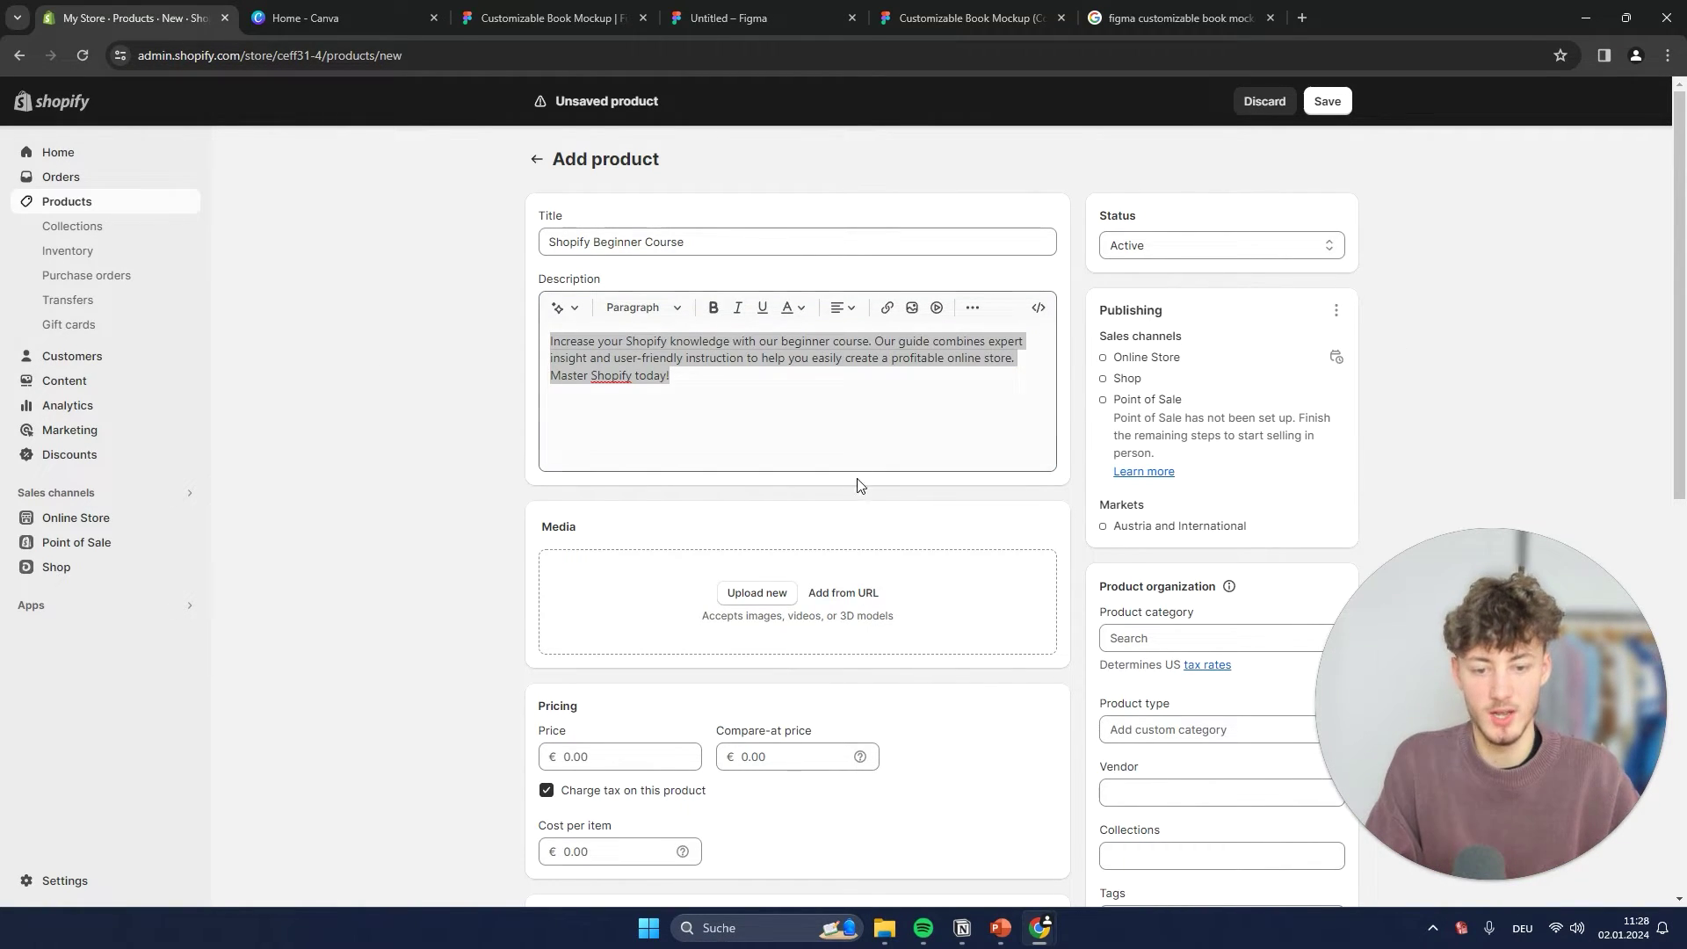
pyautogui.click(840, 429)
pyautogui.click(435, 531)
# Step: Upload the green Shopify course book mockup image as the product's media
pyautogui.scroll(-2, 602, 410)
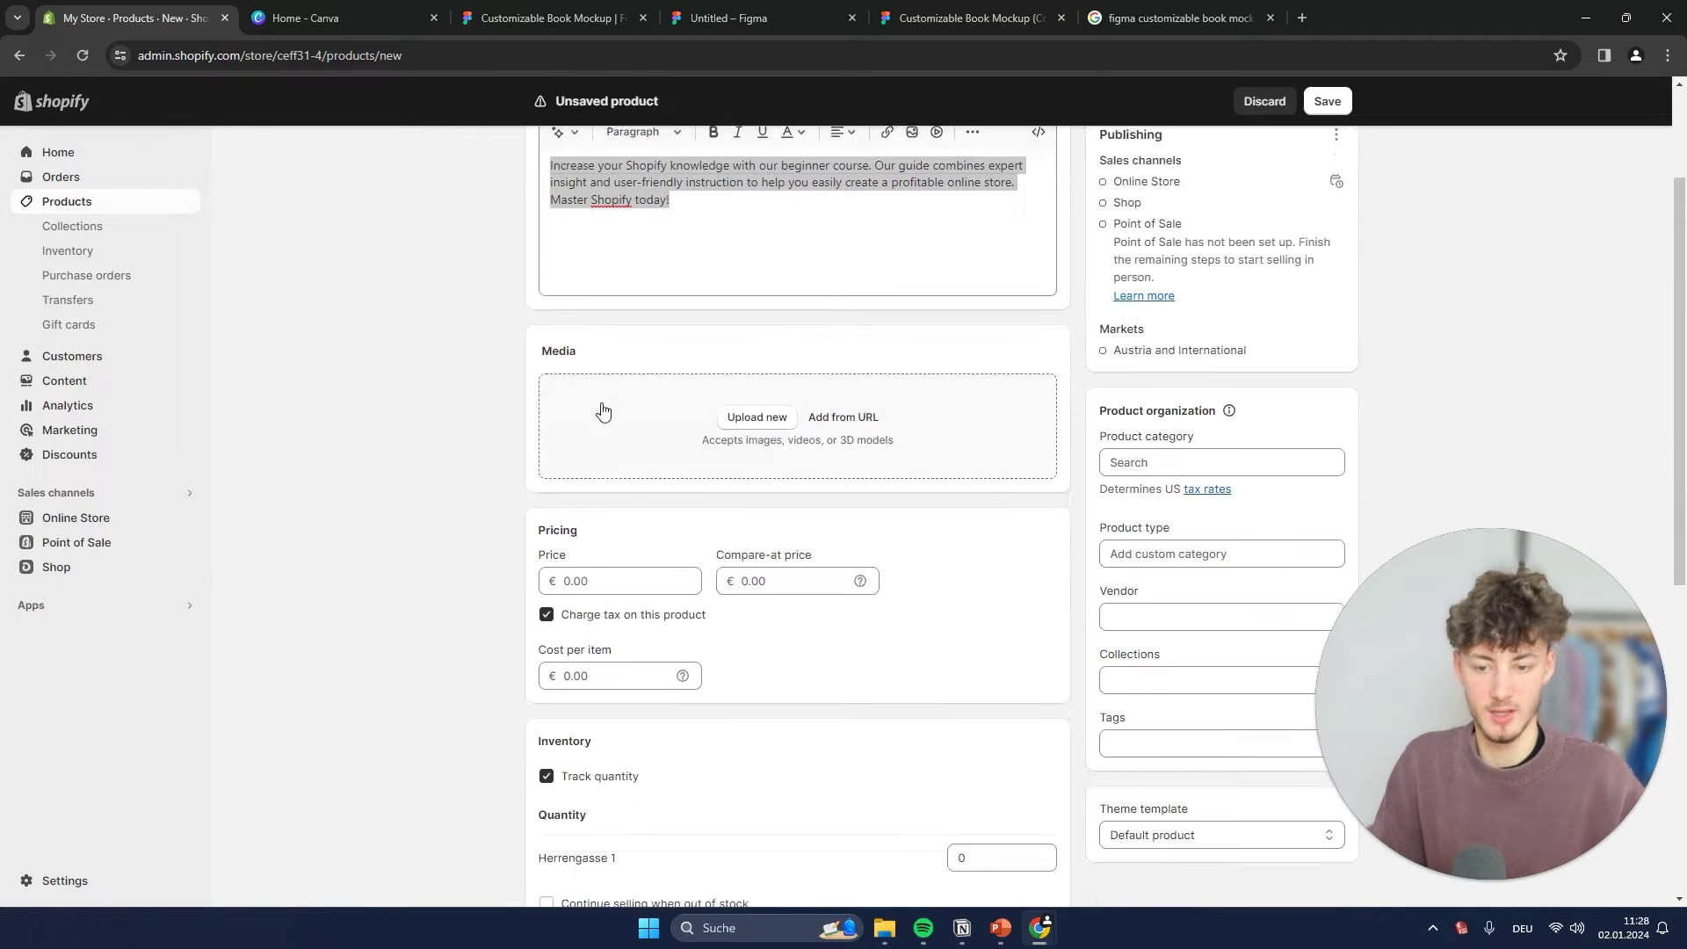
pyautogui.scroll(2, 602, 411)
pyautogui.click(804, 549)
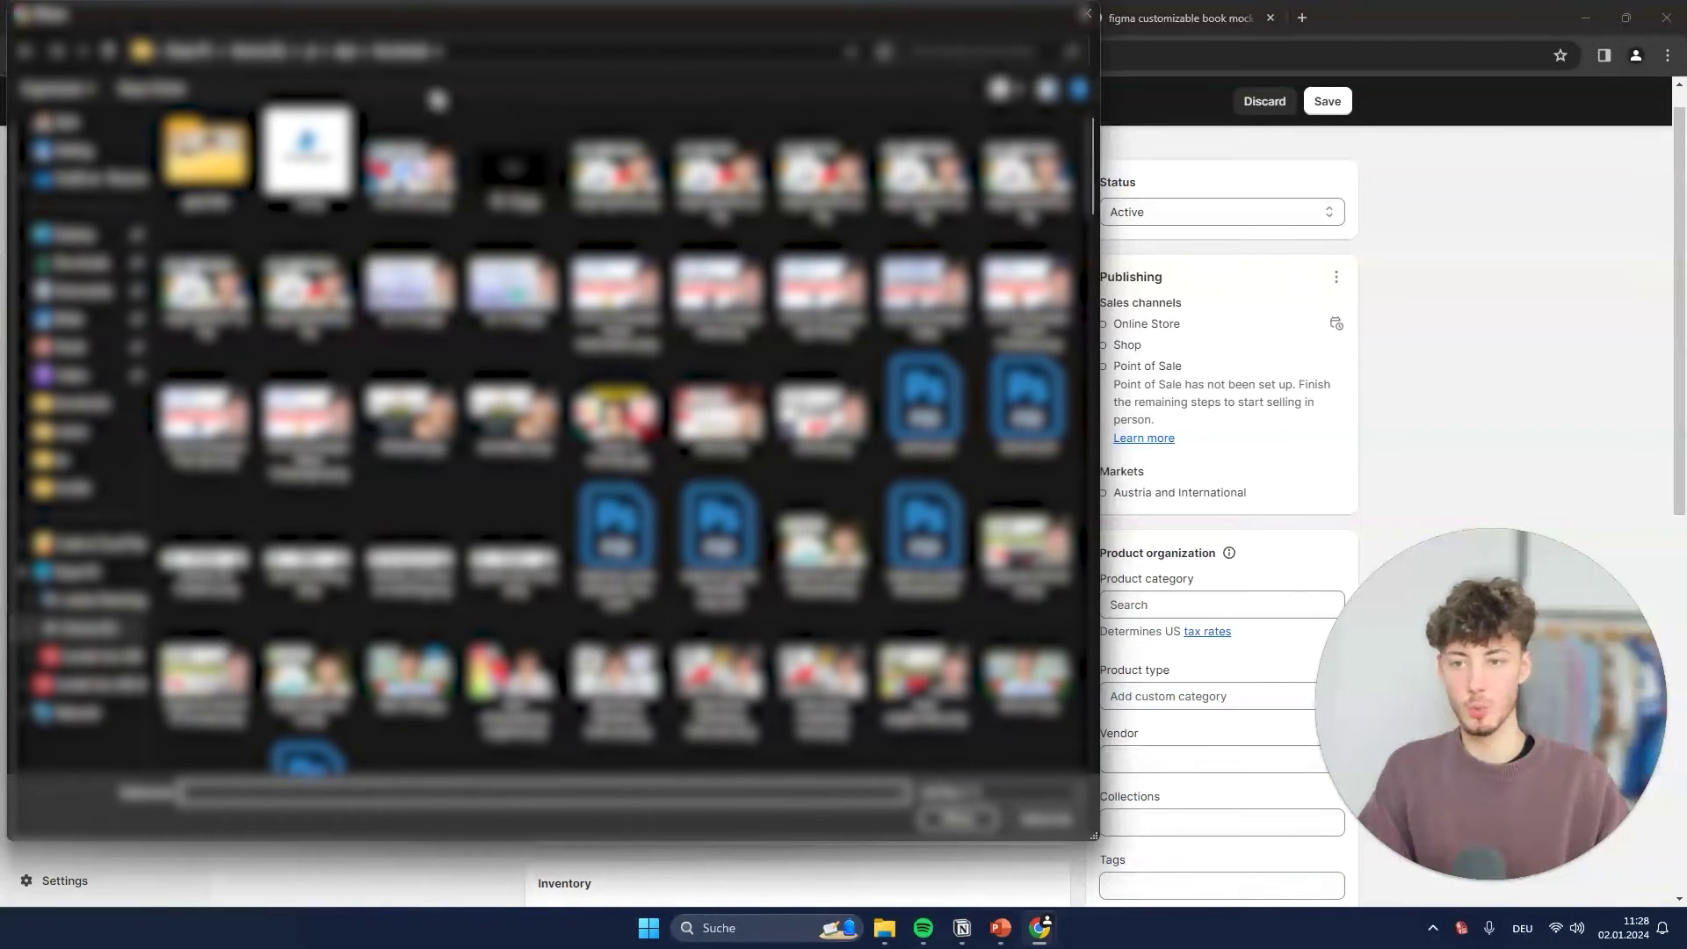
pyautogui.click(351, 55)
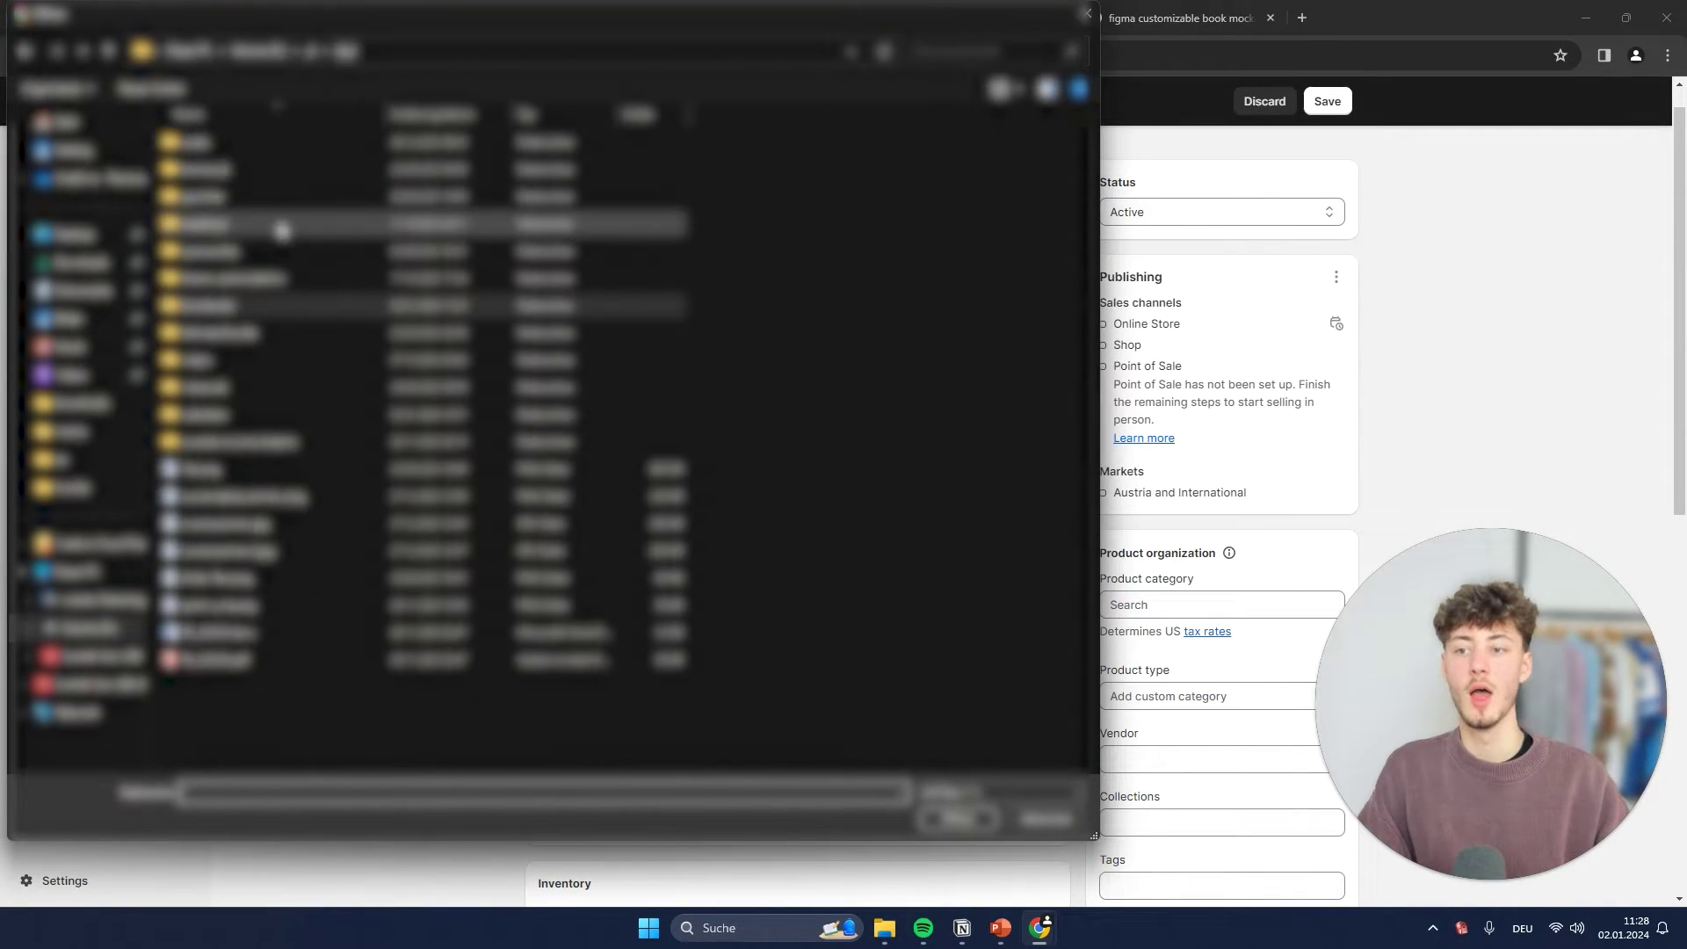
pyautogui.doubleClick(237, 147)
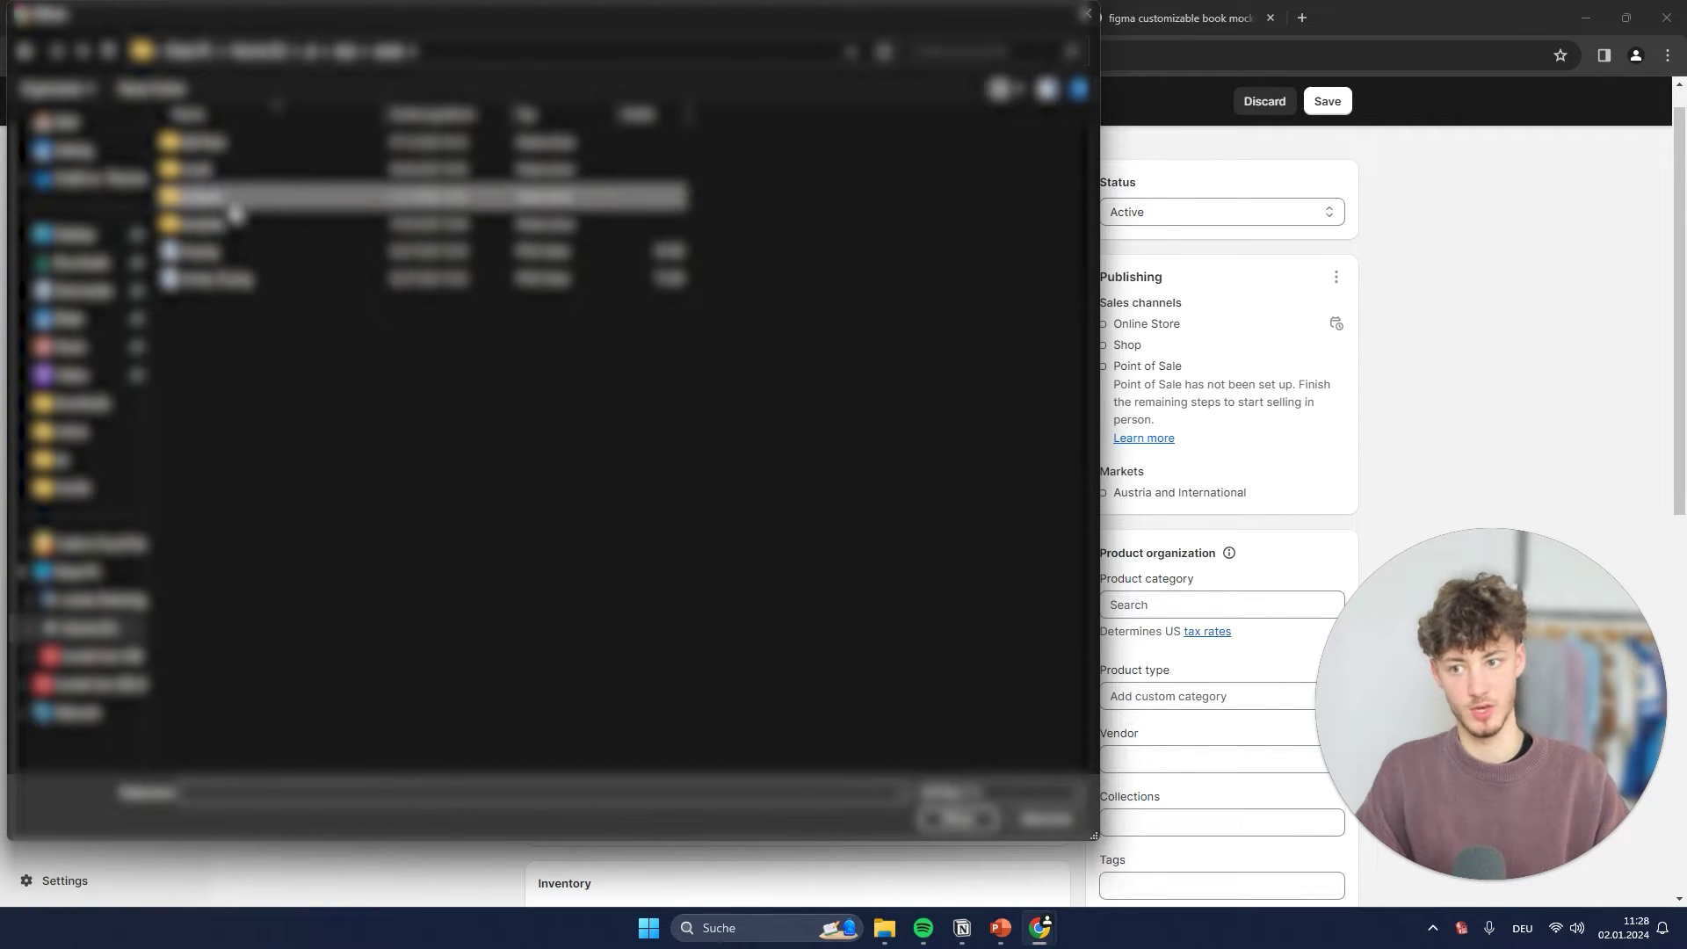
pyautogui.doubleClick(233, 202)
pyautogui.doubleClick(677, 158)
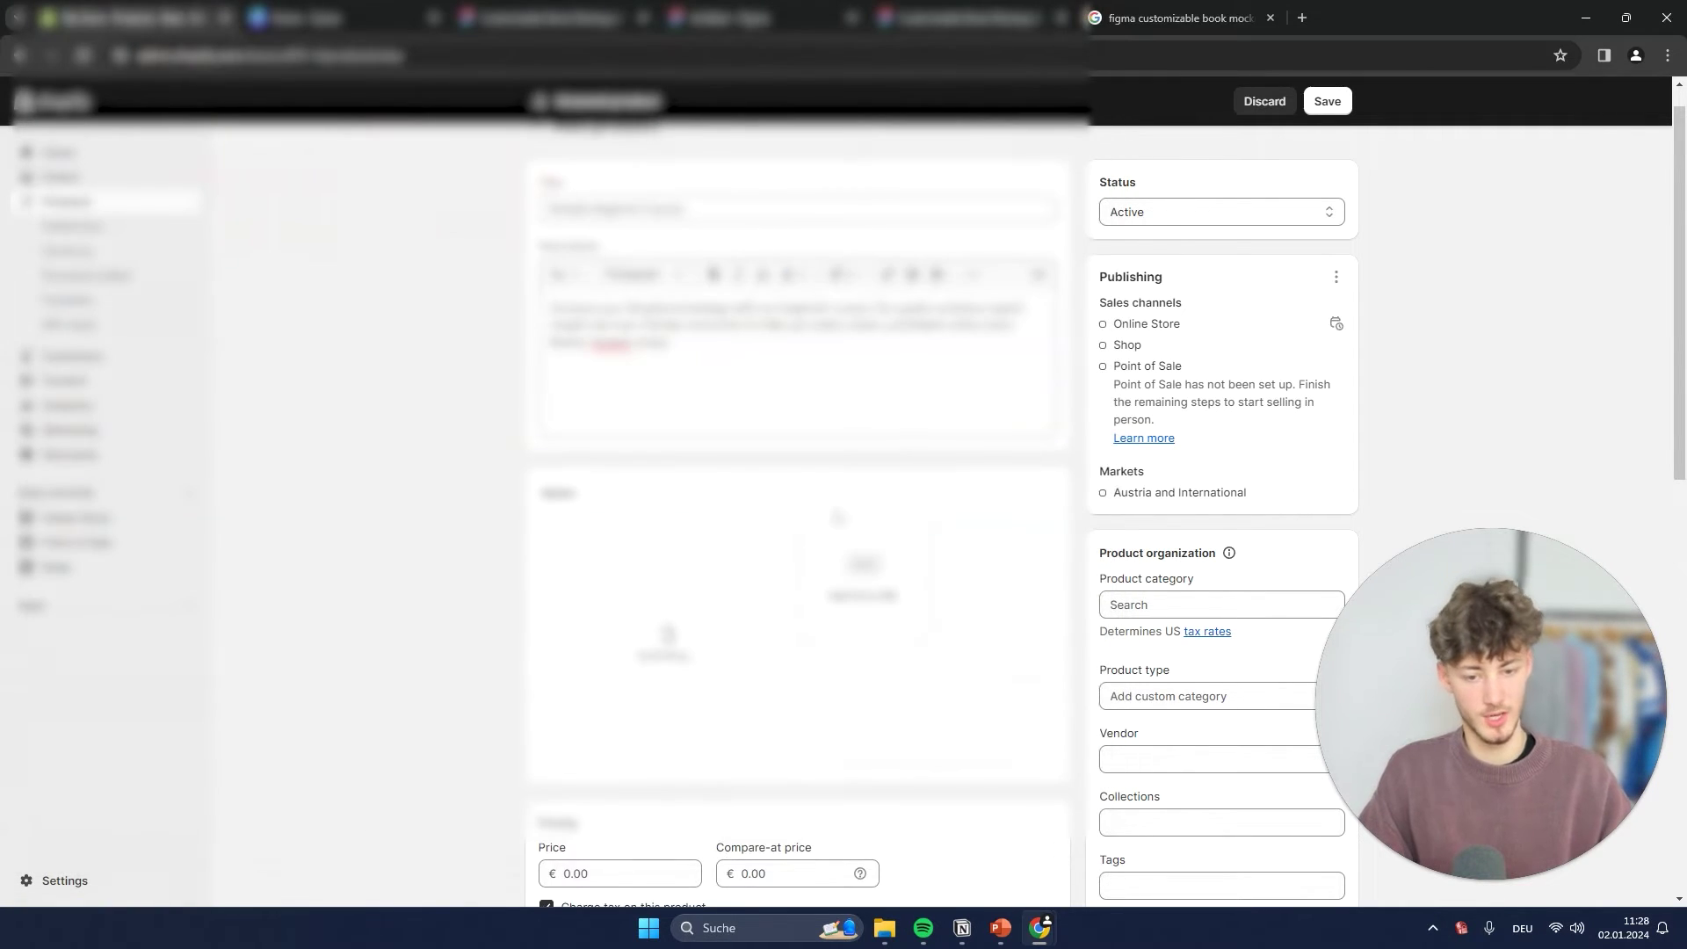
# Step: Set the product's price to €5.00
pyautogui.scroll(-3, 799, 629)
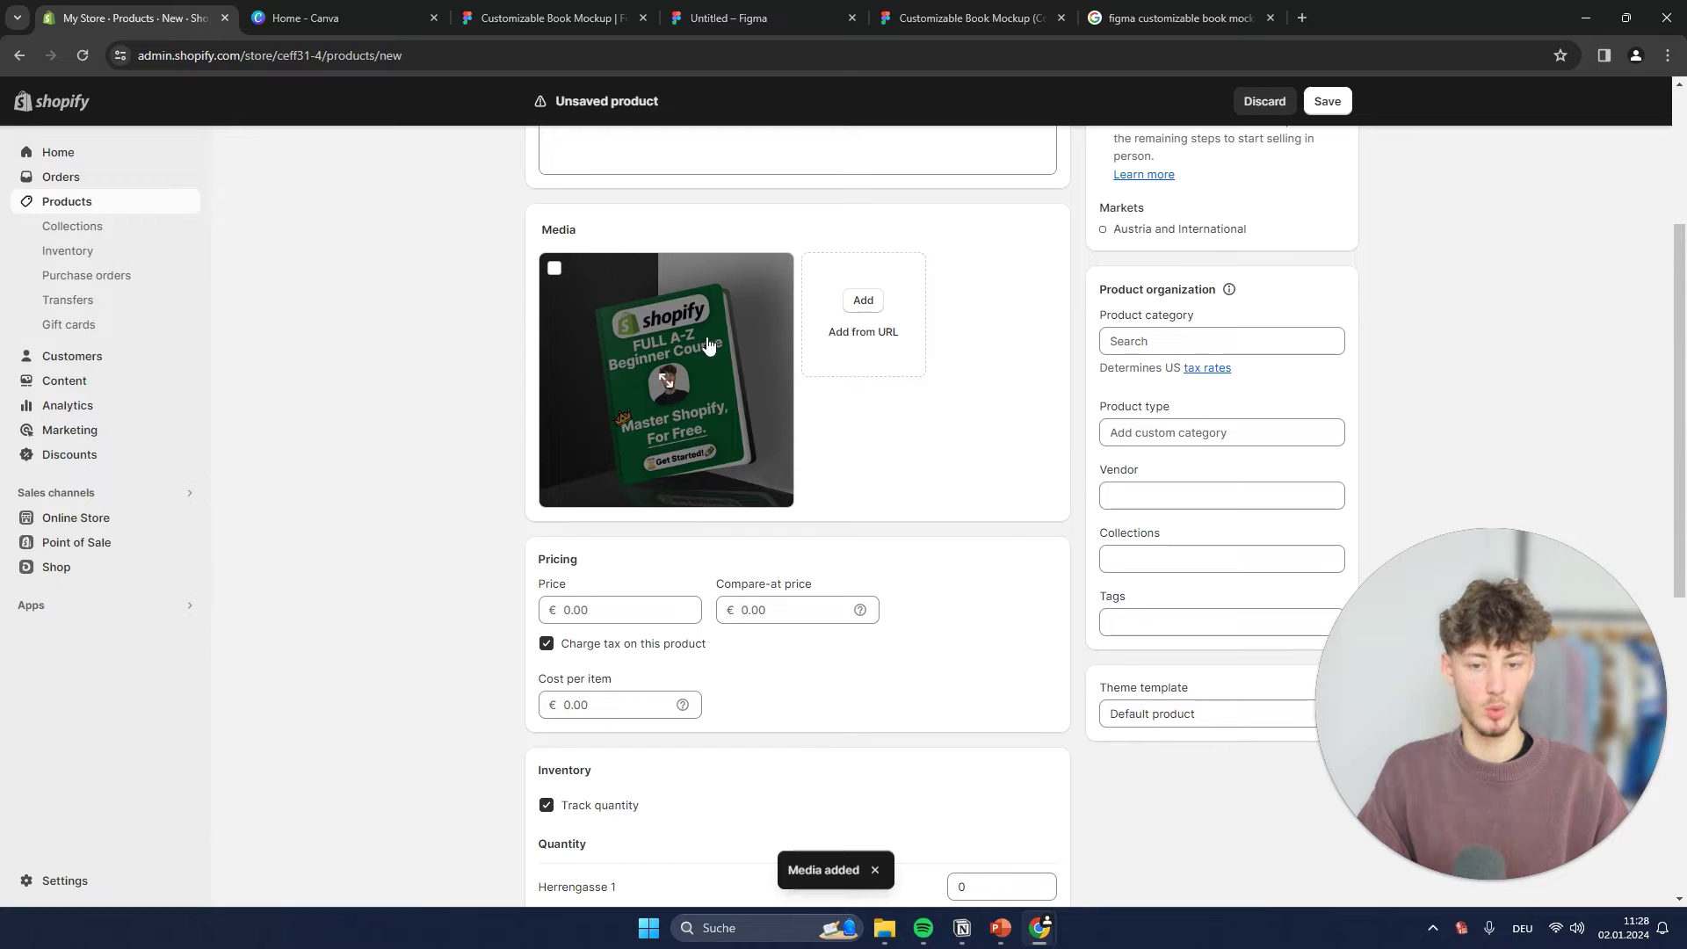
pyautogui.scroll(-2, 1010, 474)
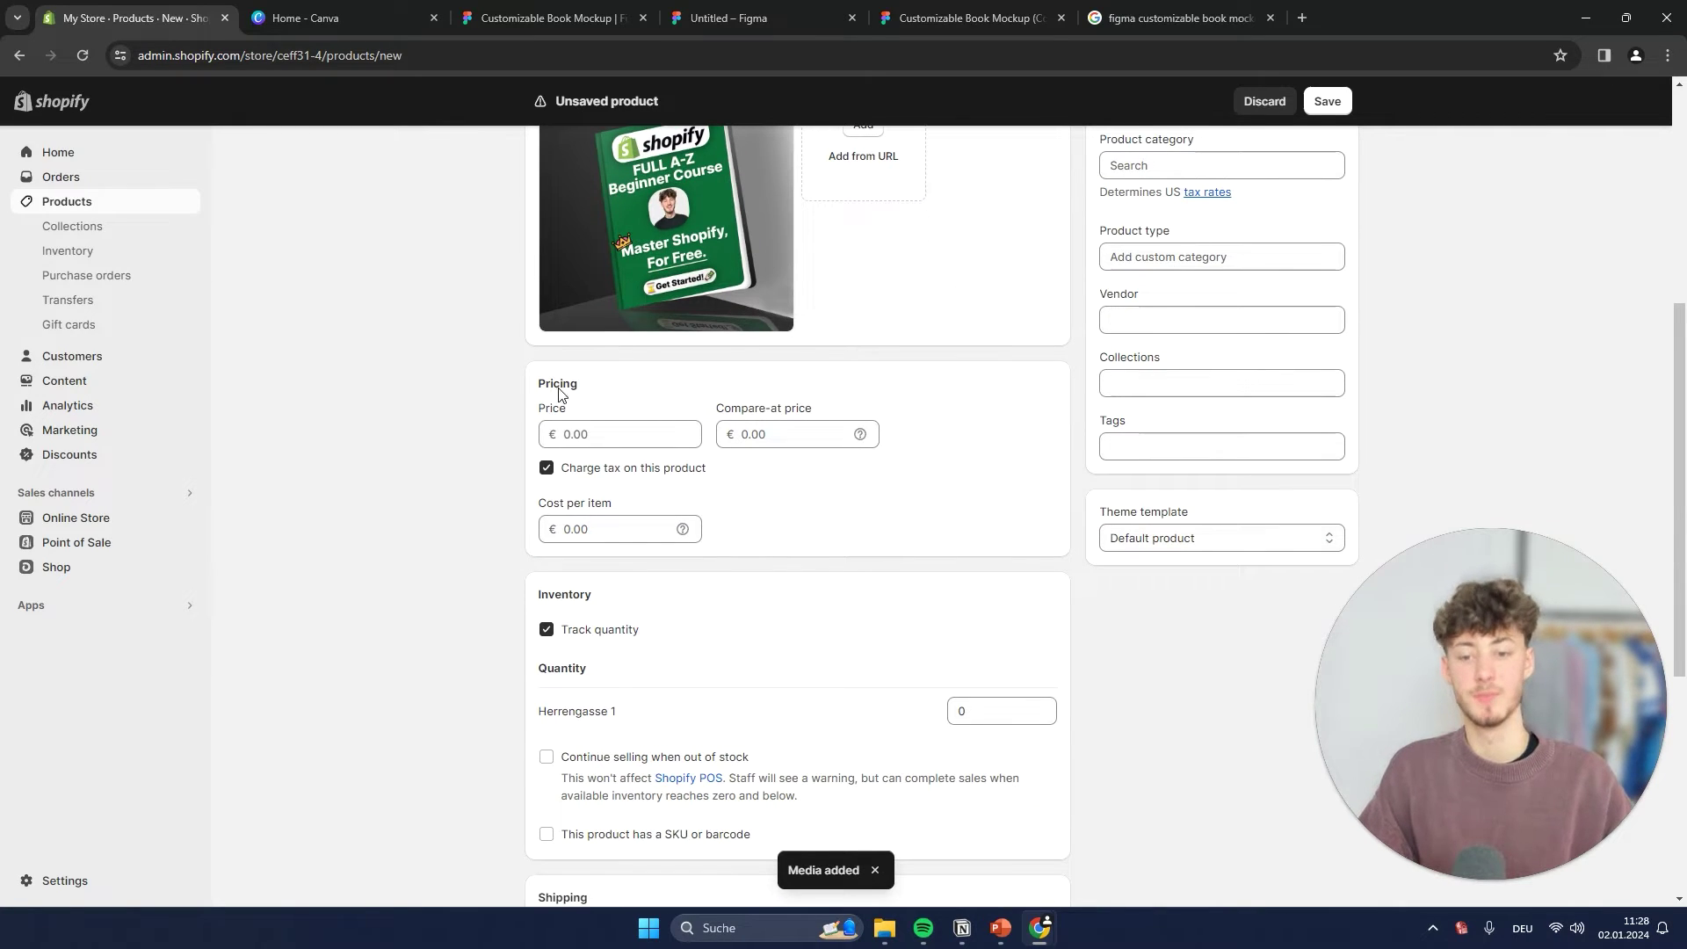
pyautogui.click(662, 444)
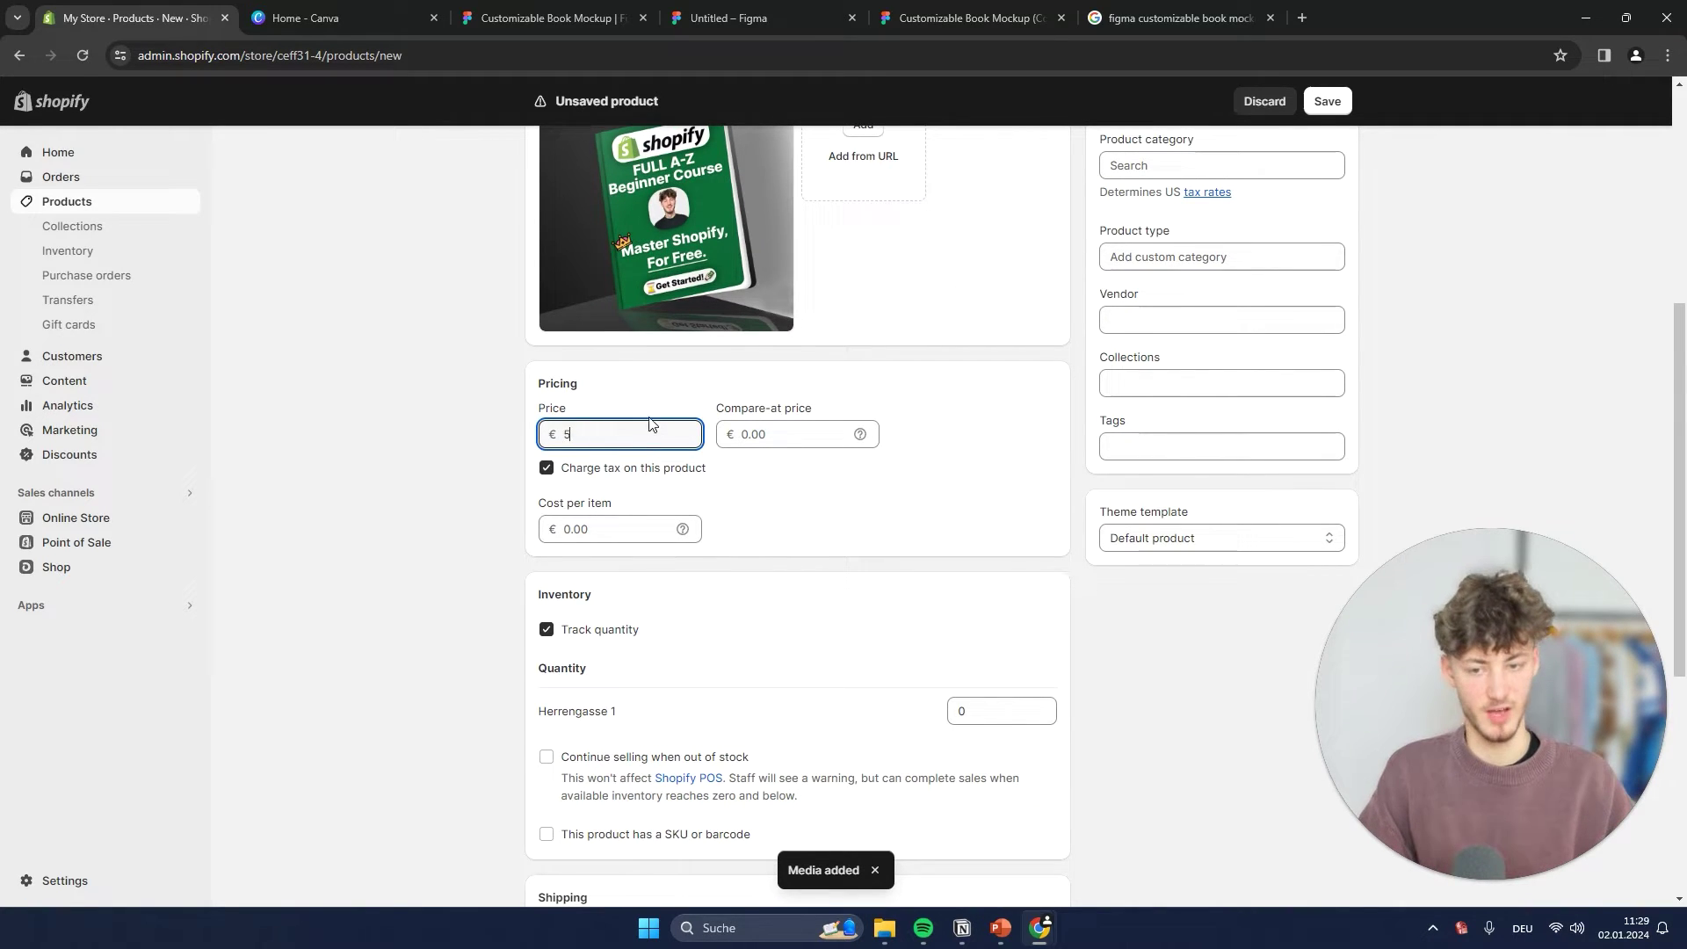
pyautogui.click(663, 404)
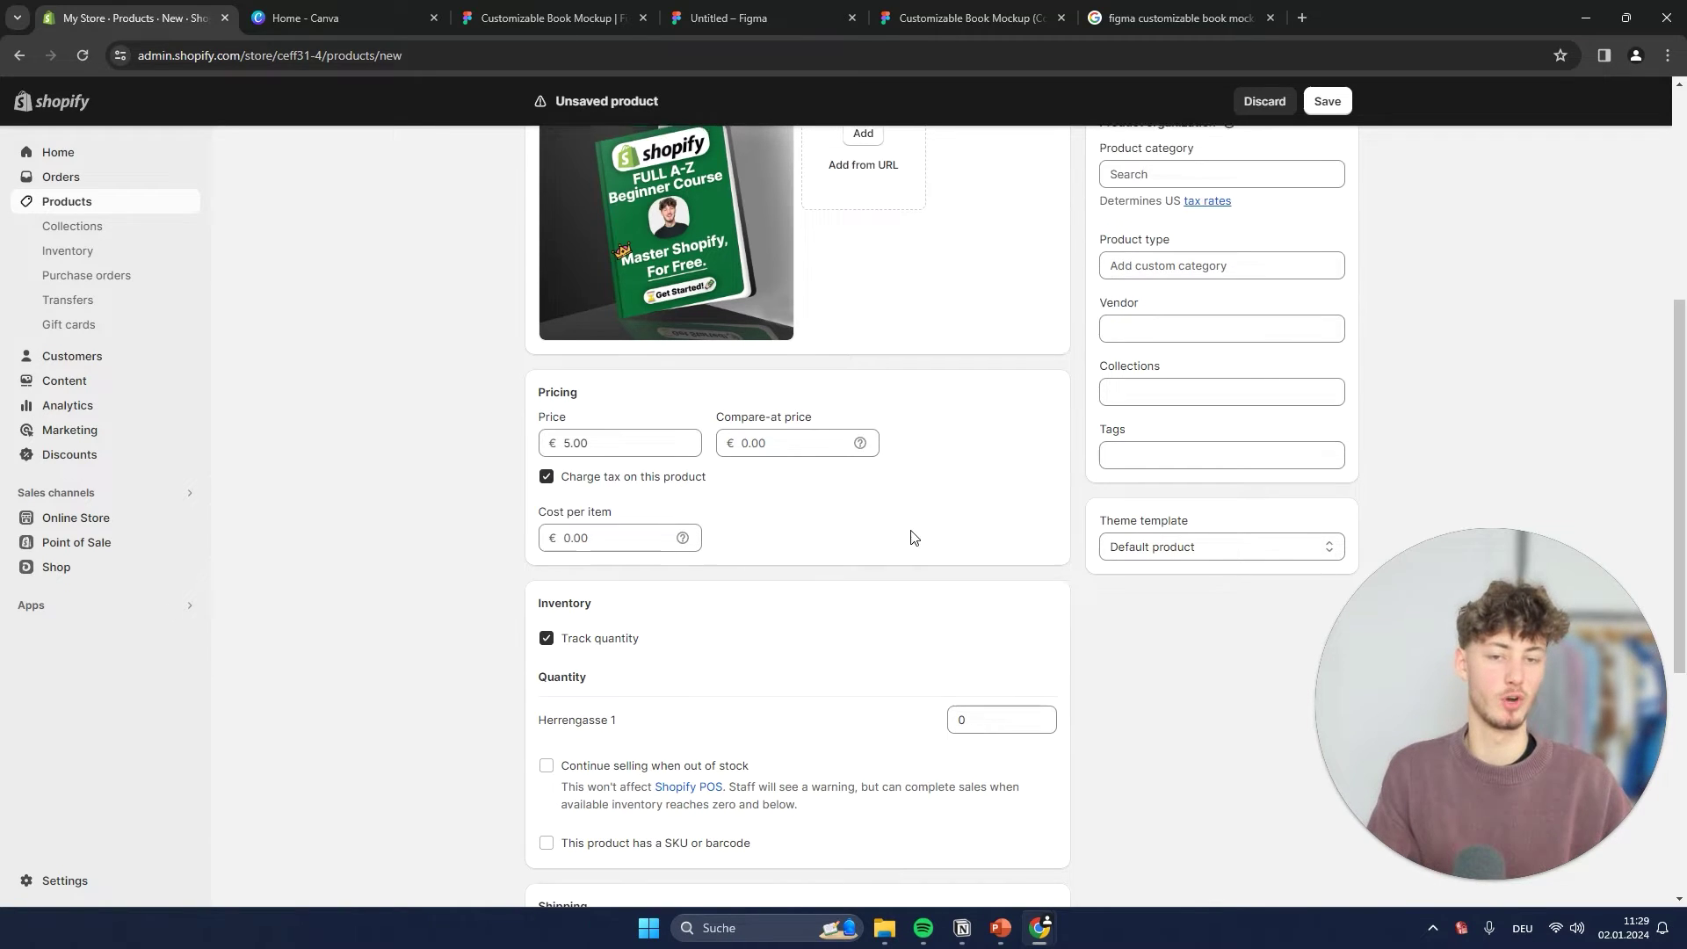
# Step: Set the product's inventory quantity to 20 at the store location
pyautogui.scroll(4, 912, 554)
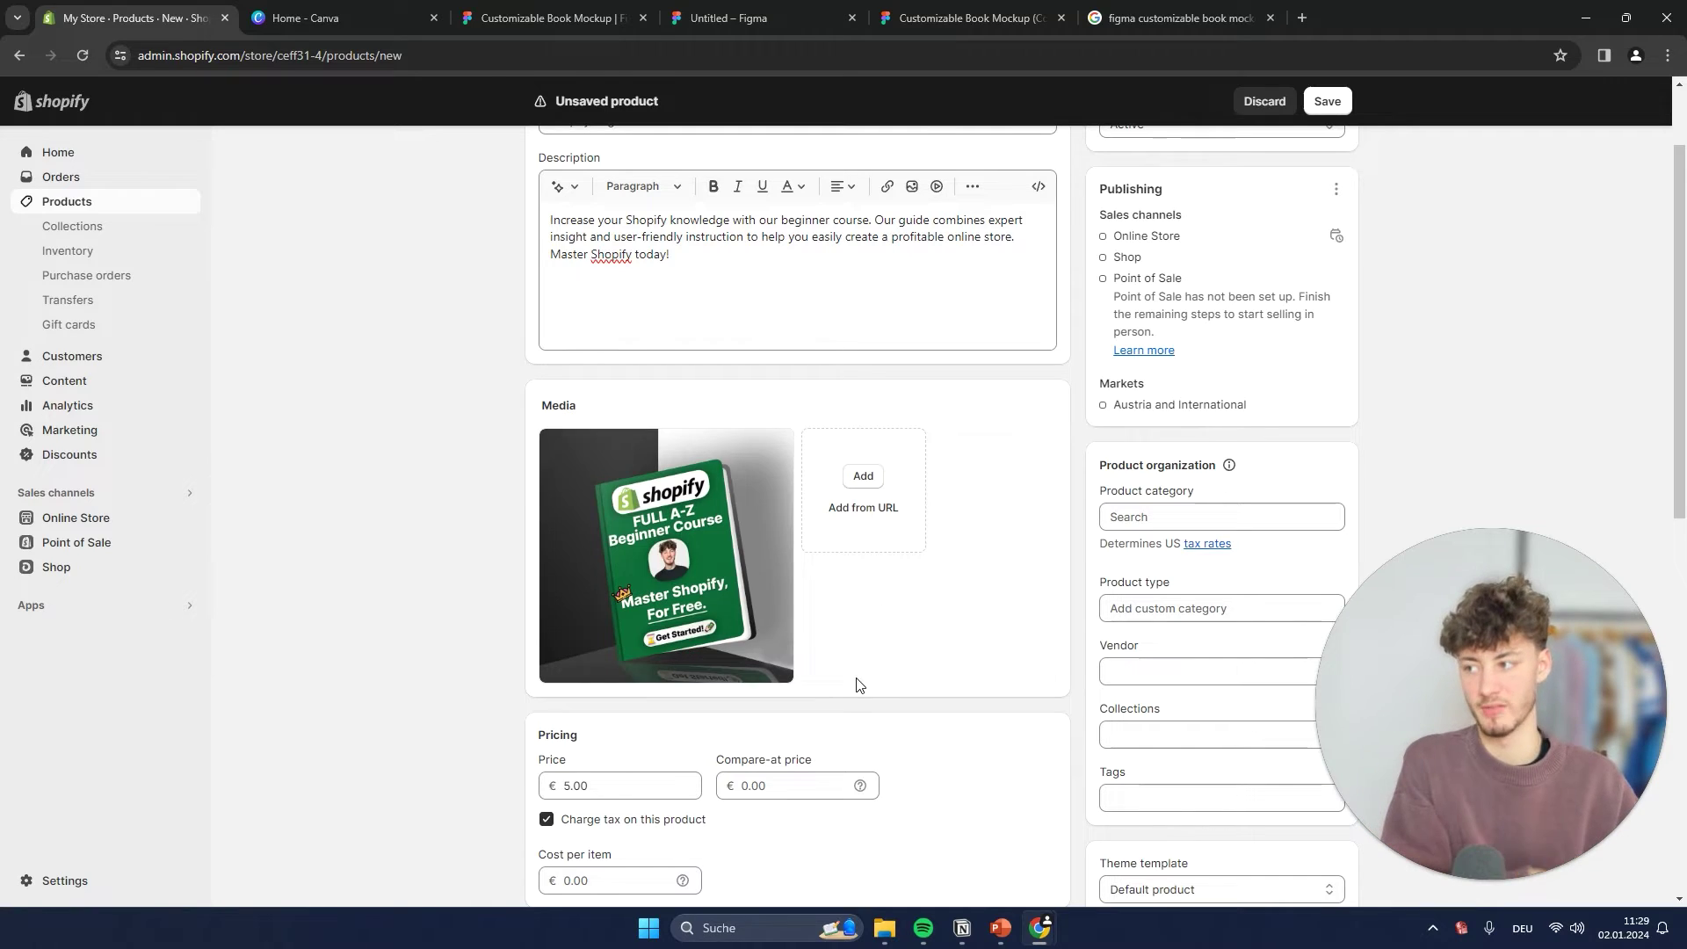
pyautogui.scroll(-6, 857, 682)
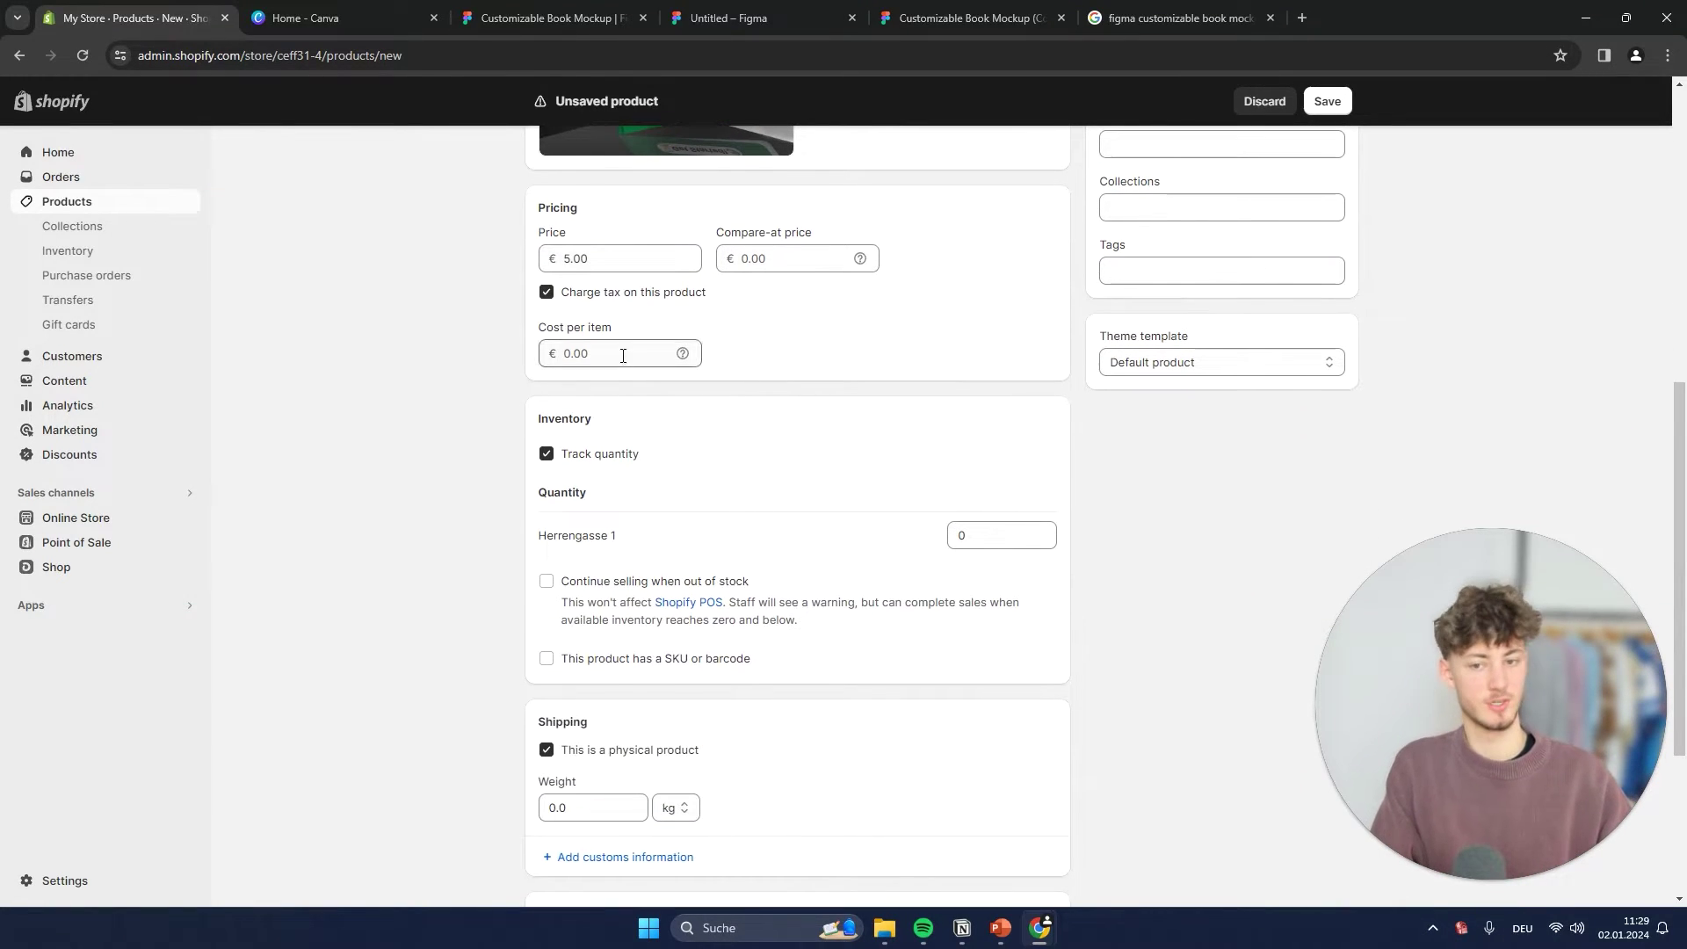
pyautogui.moveTo(518, 417); pyautogui.dragTo(736, 421)
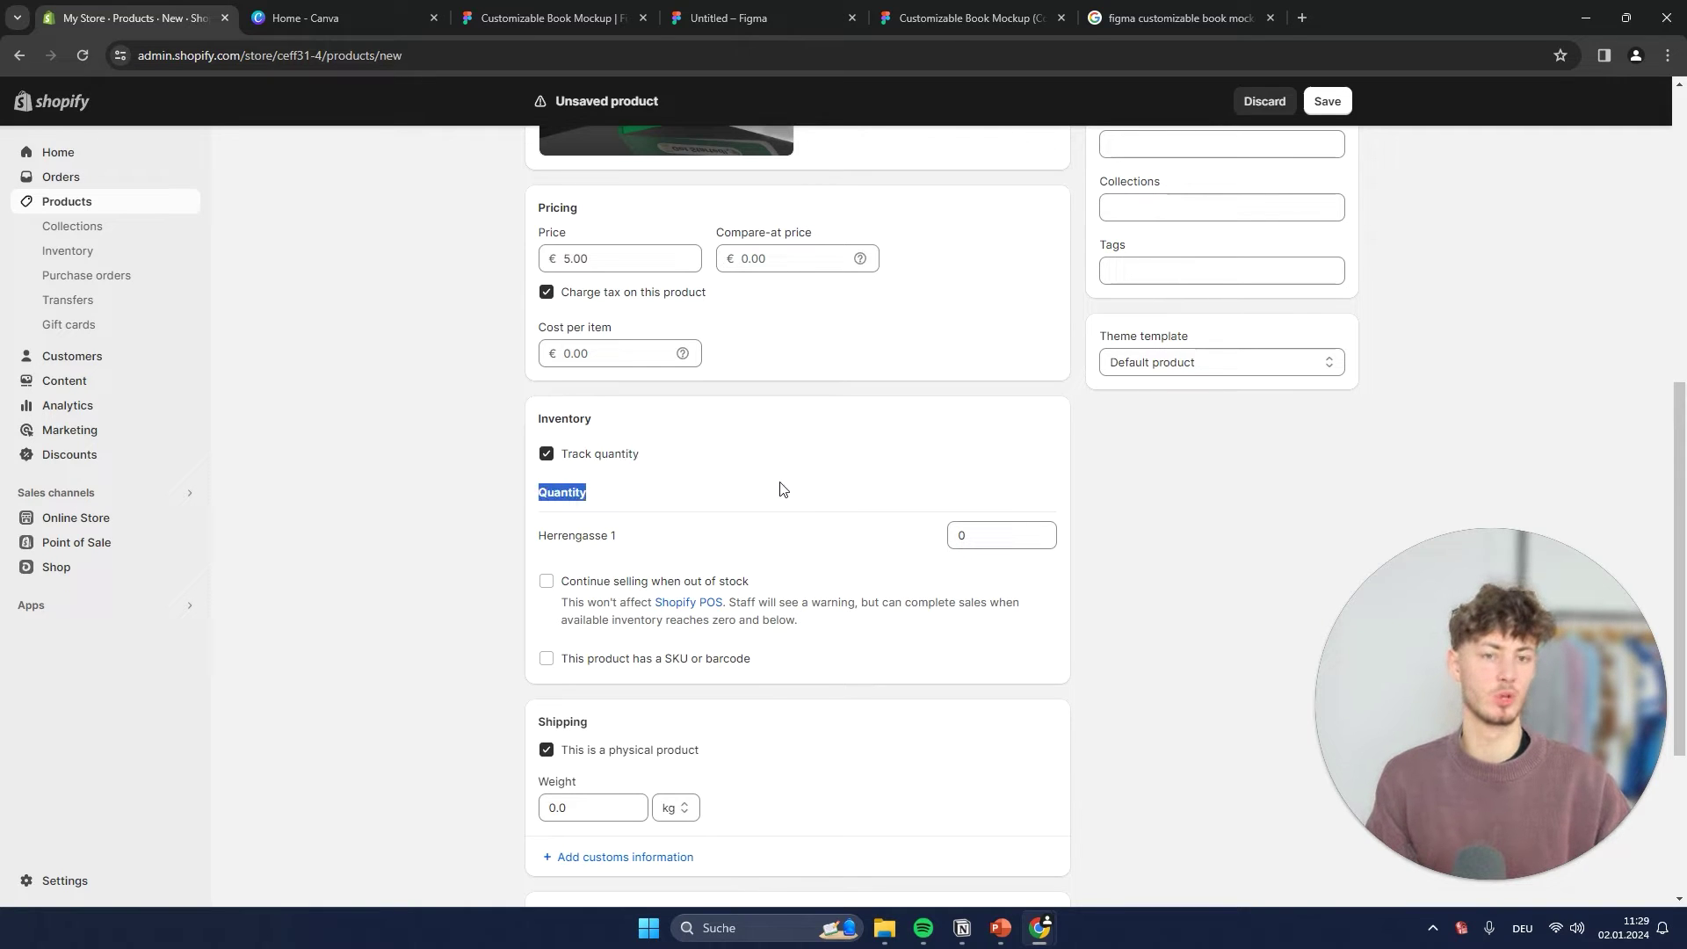
pyautogui.scroll(4, 896, 549)
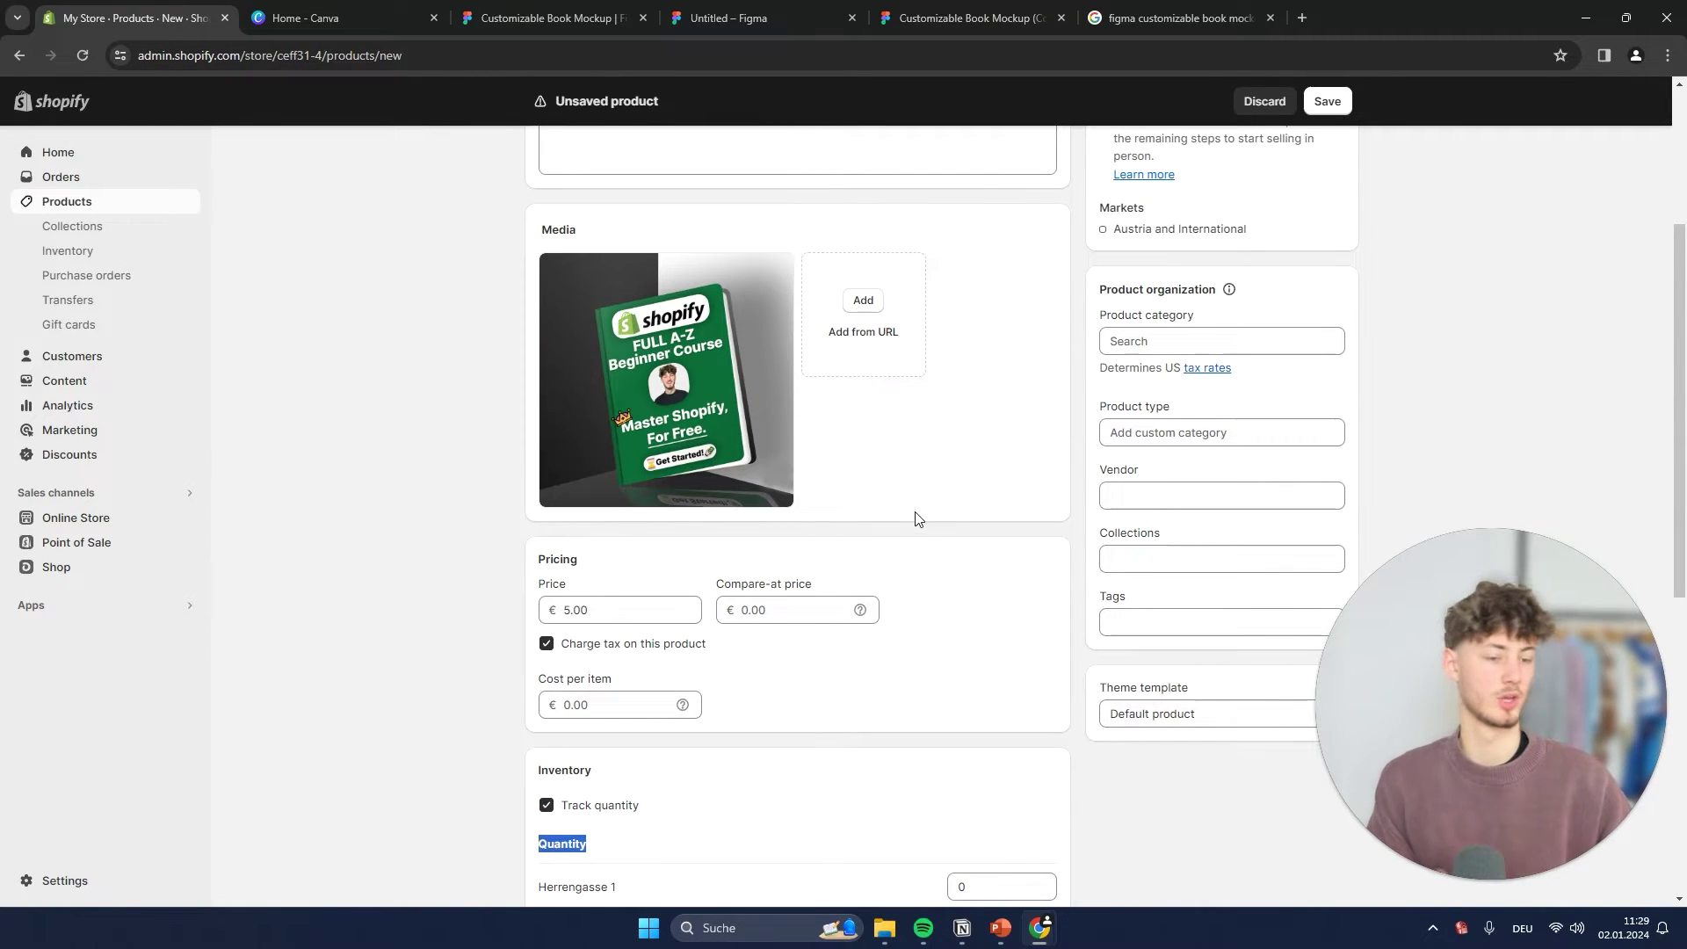
pyautogui.scroll(-5, 940, 509)
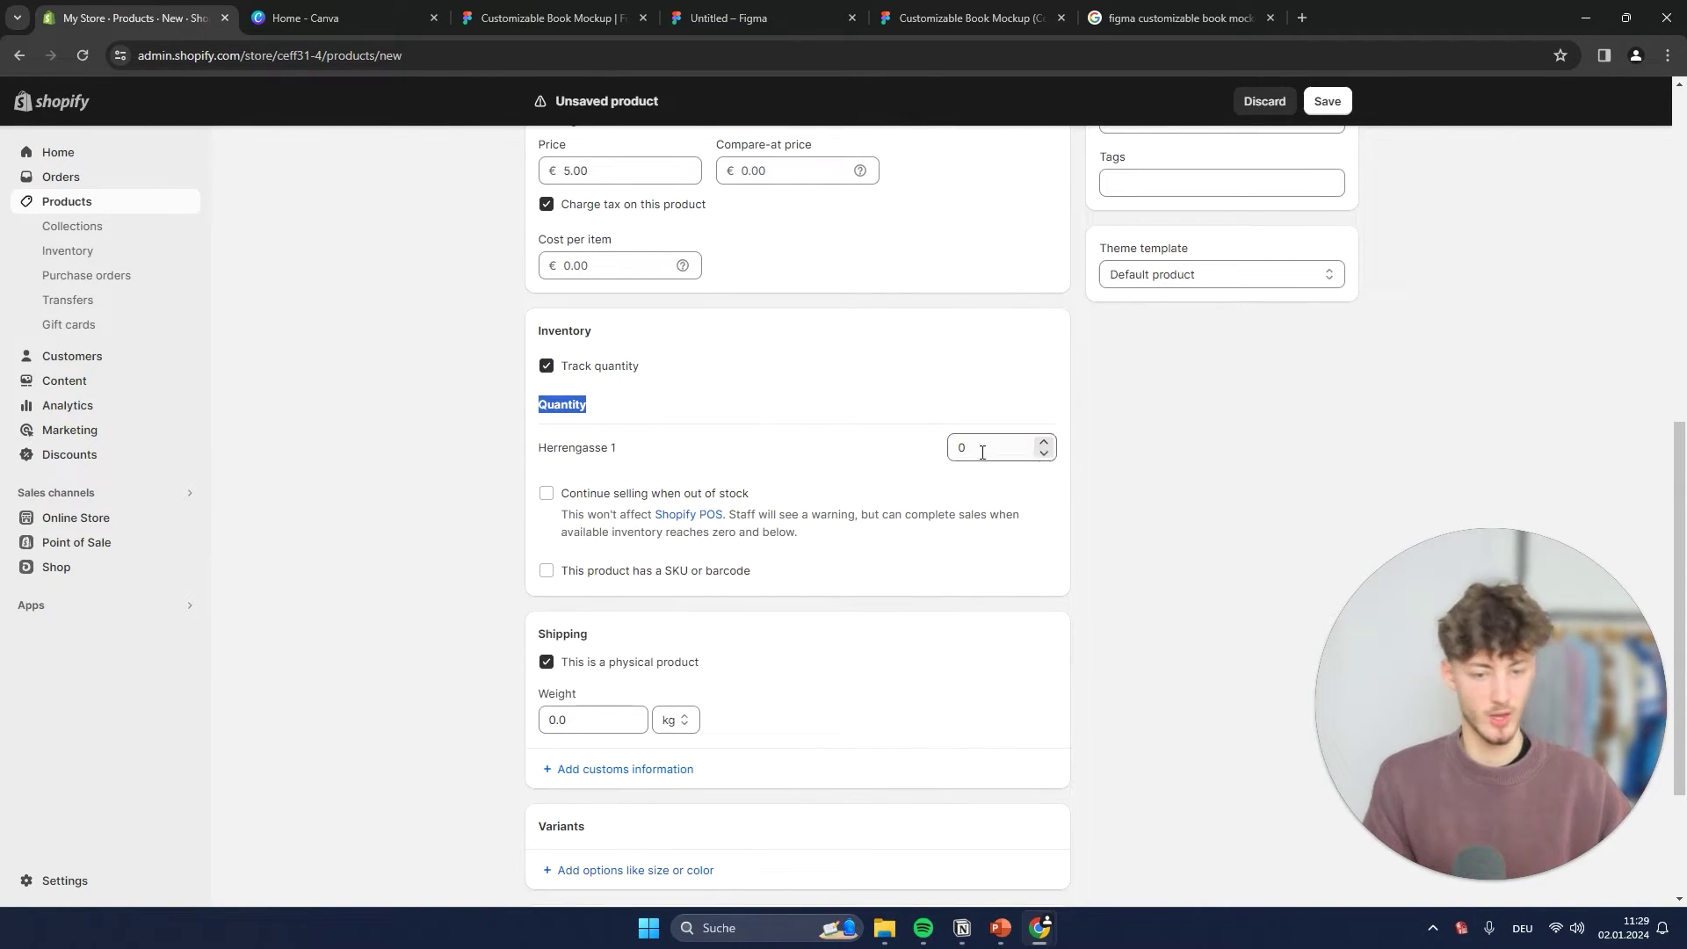
pyautogui.write('20')
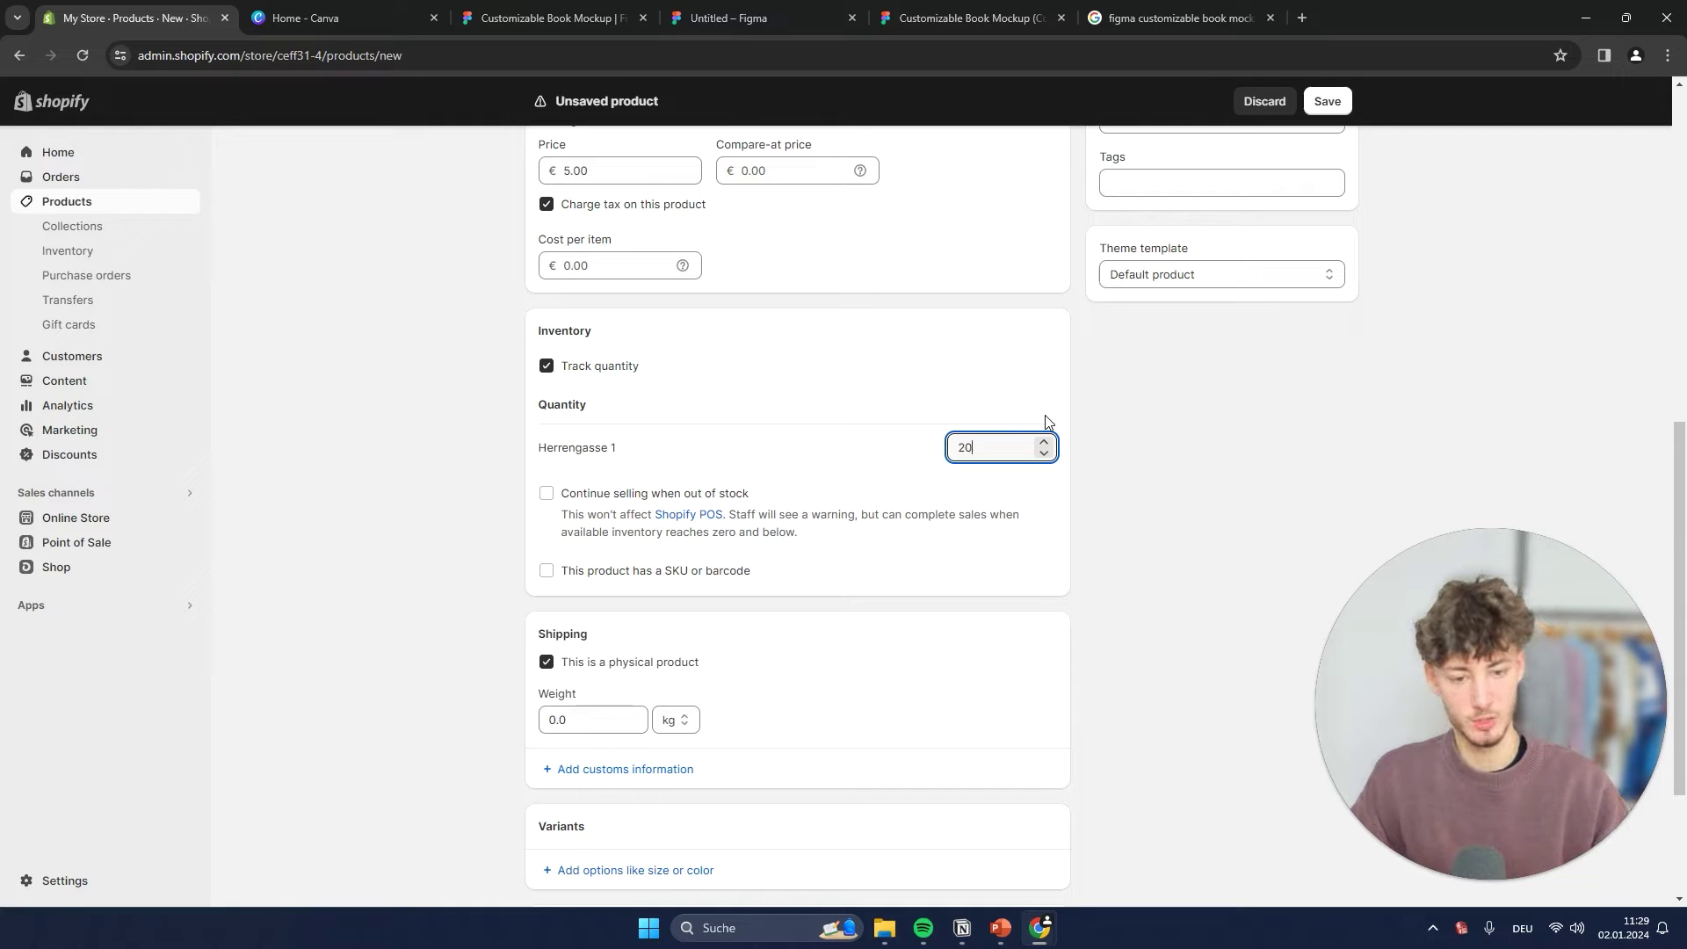
pyautogui.click(1102, 444)
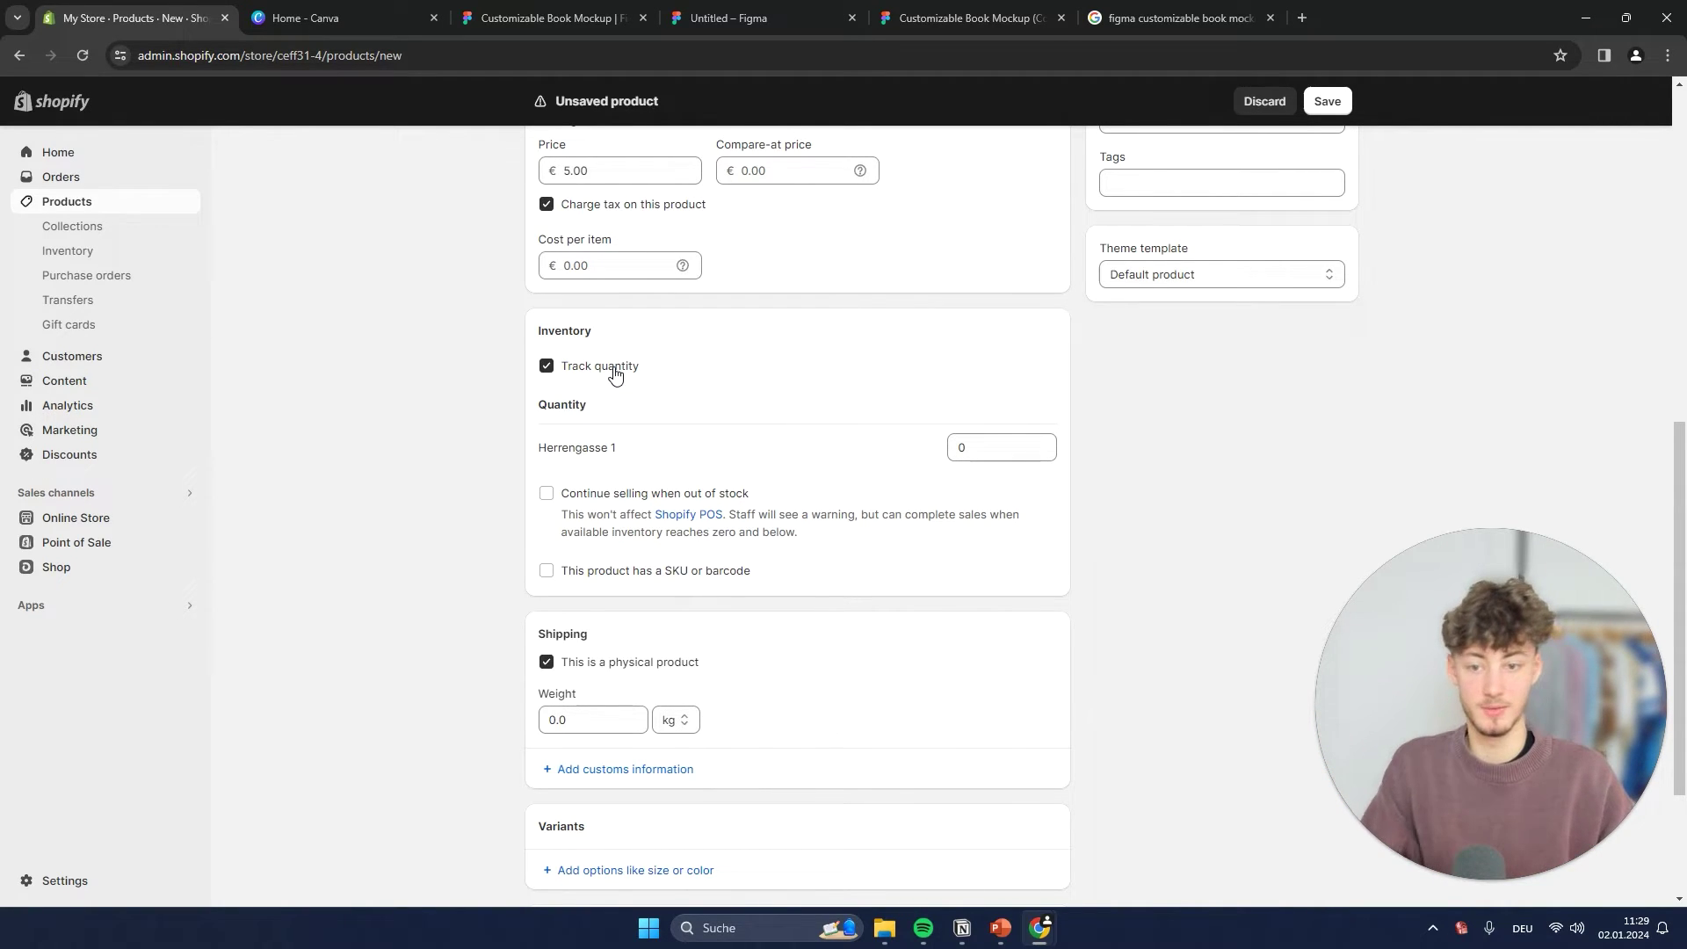
# Step: Turn off quantity tracking in the product's inventory settings
pyautogui.scroll(6, 830, 439)
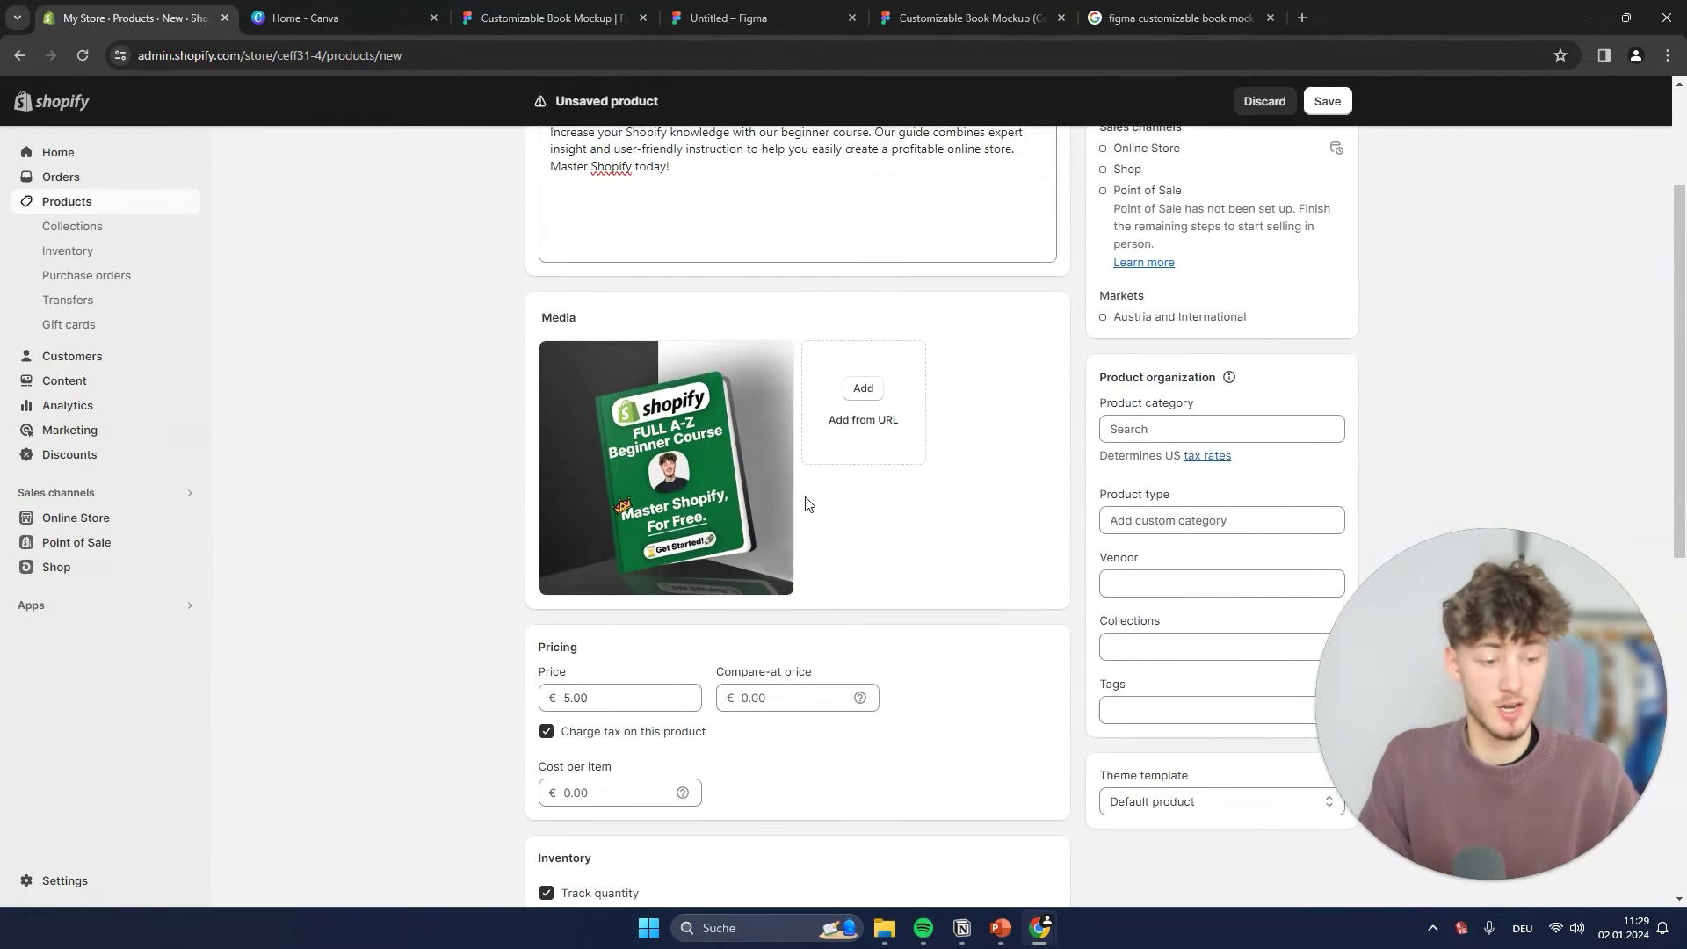
pyautogui.scroll(-4, 802, 500)
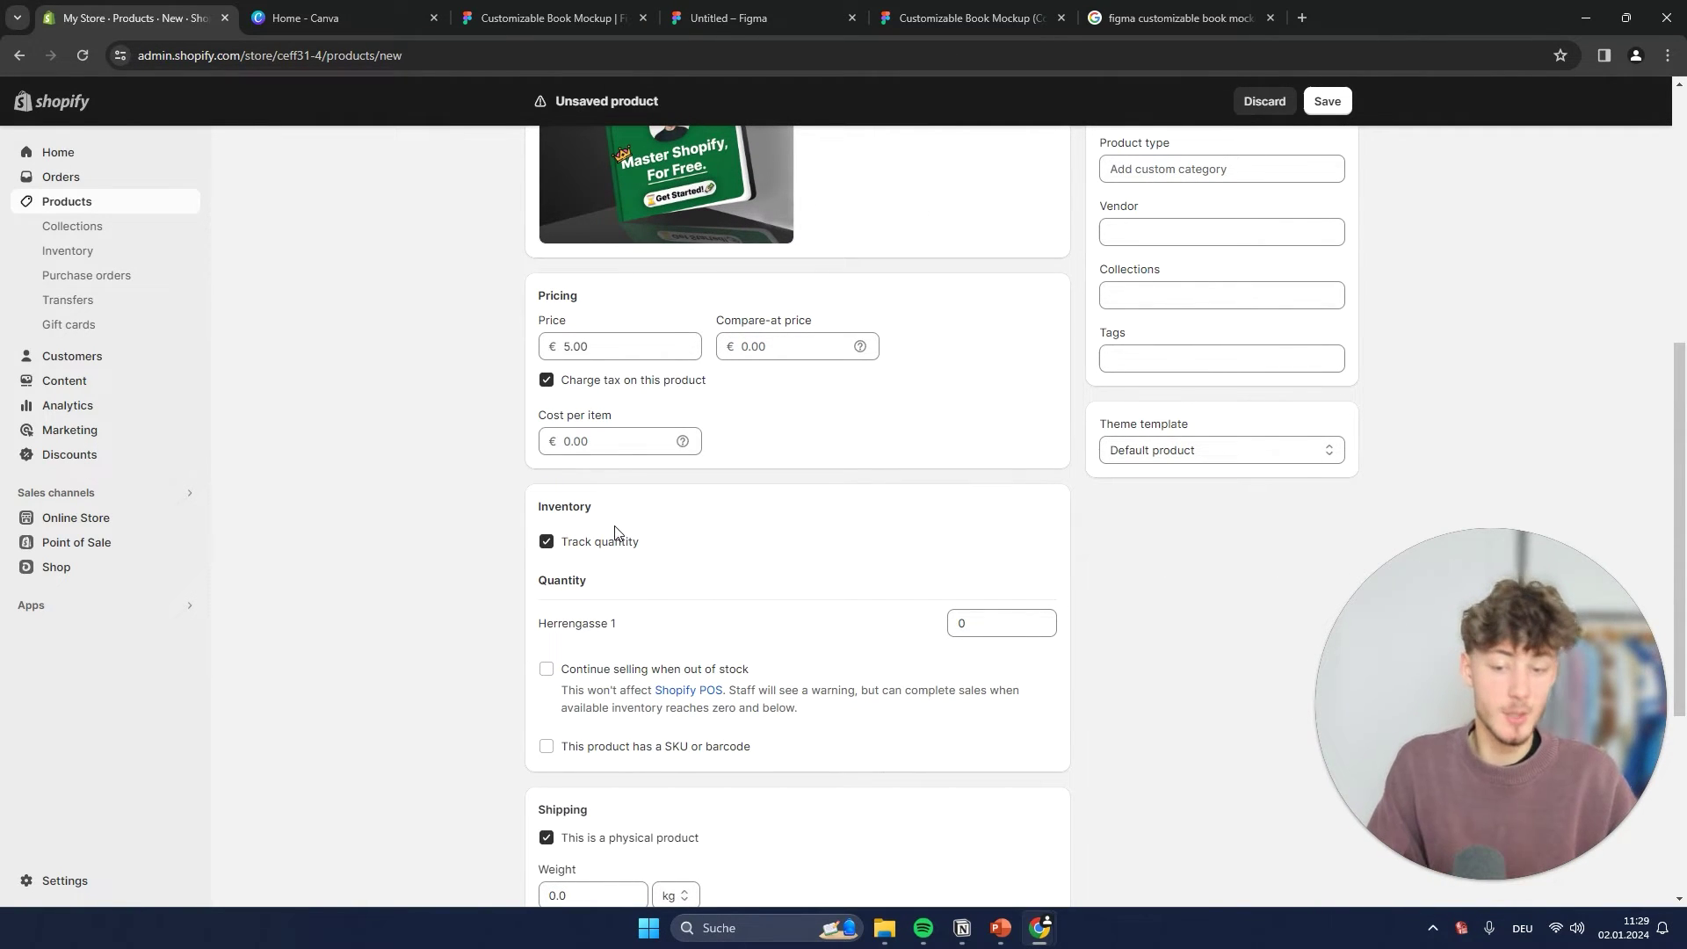
pyautogui.click(544, 542)
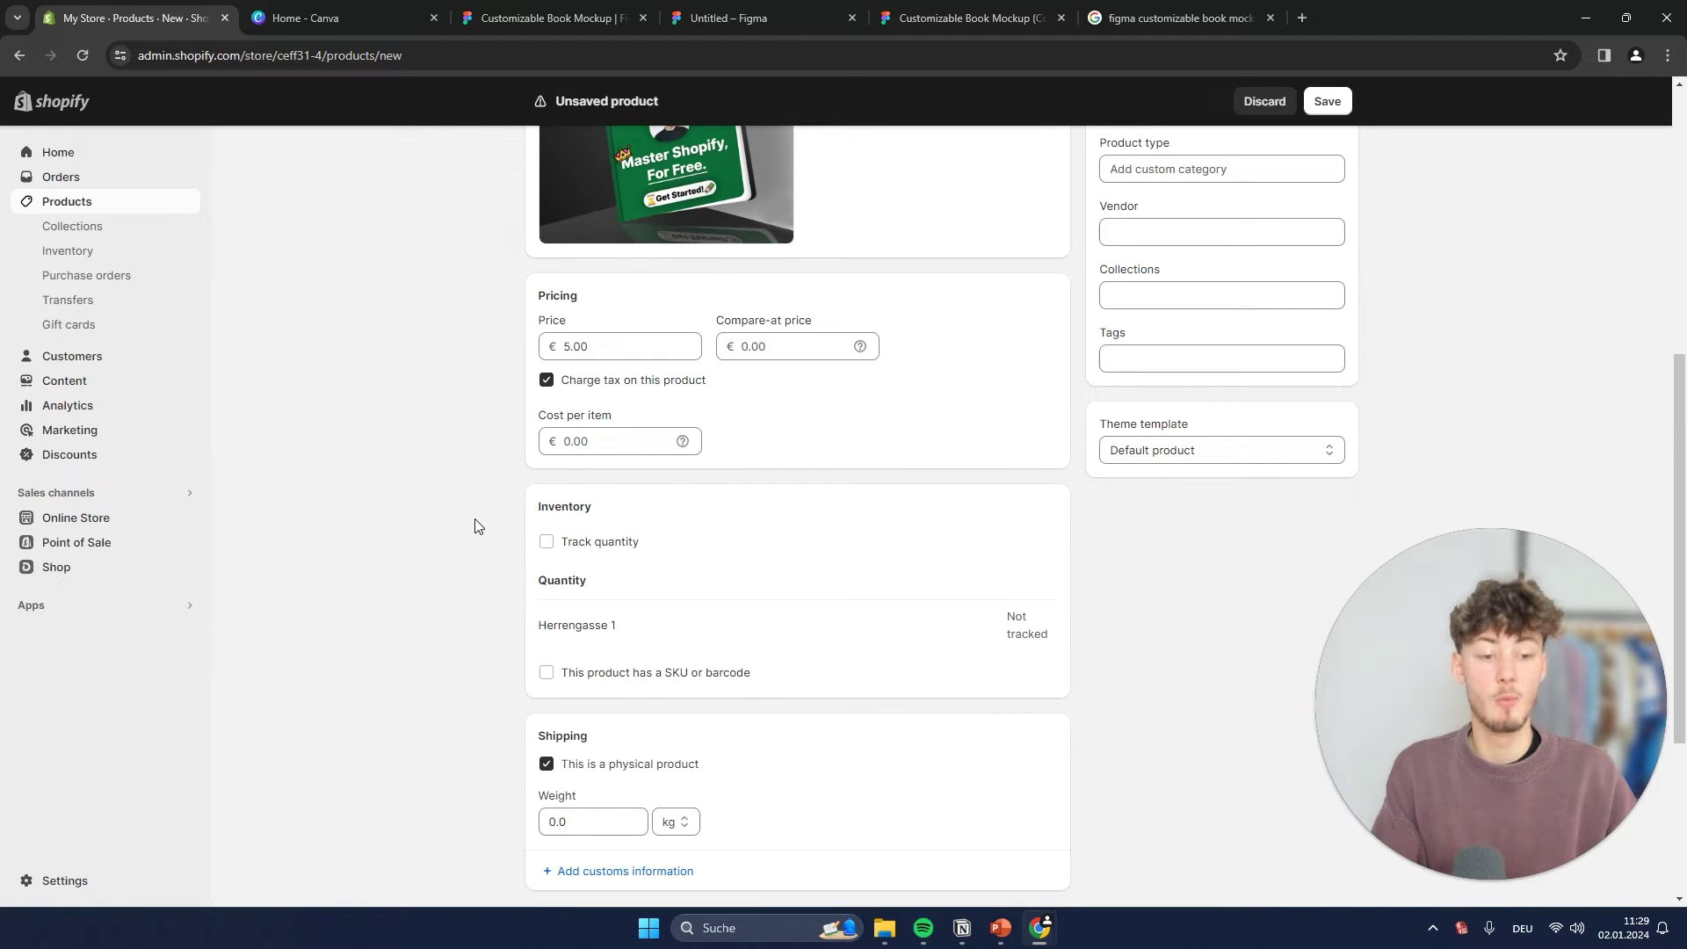
pyautogui.scroll(-2, 475, 514)
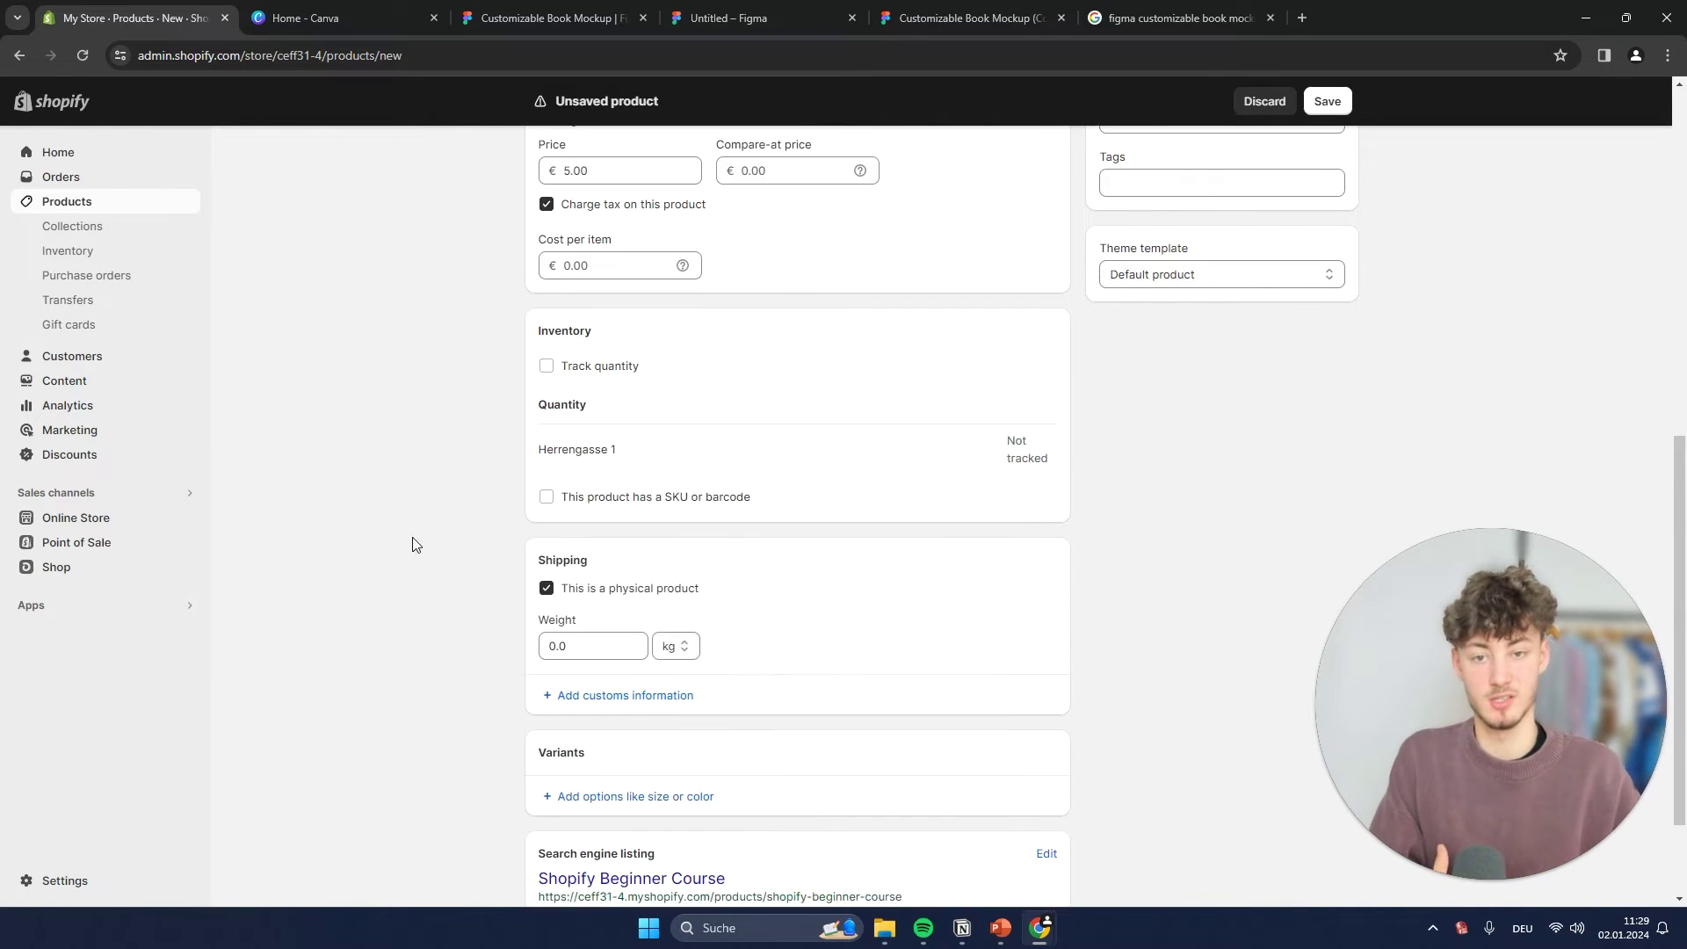
# Step: Turn off the physical product setting in the product's shipping section
pyautogui.scroll(4, 414, 545)
pyautogui.scroll(-5, 697, 339)
pyautogui.scroll(-1, 683, 429)
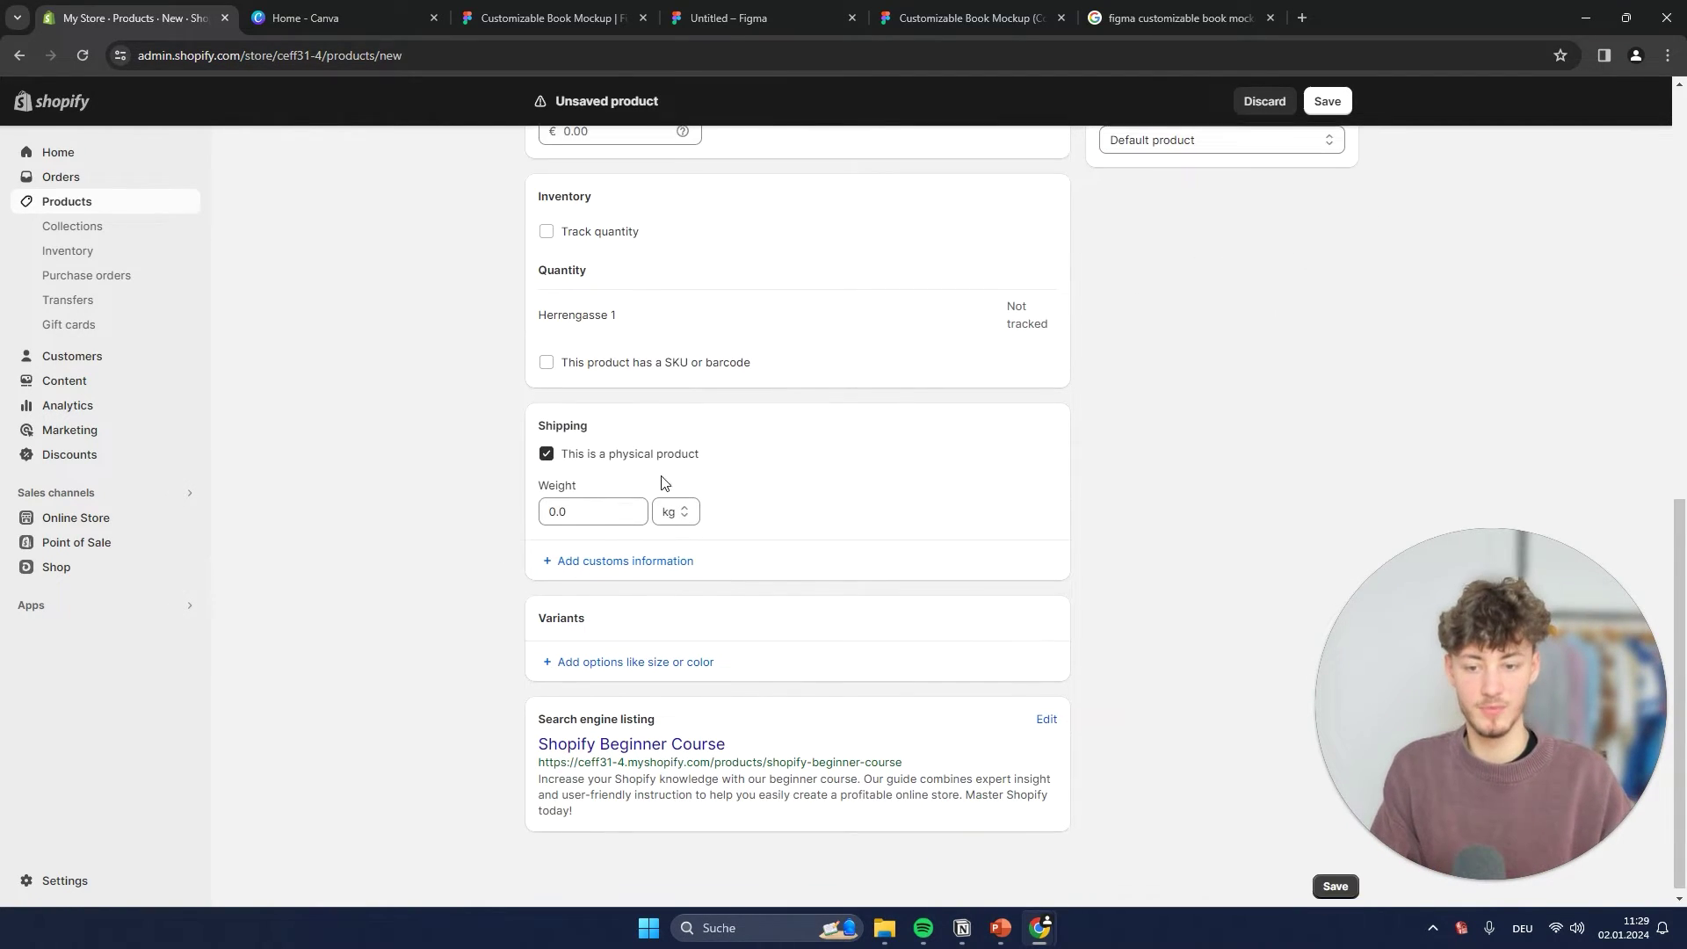
pyautogui.moveTo(615, 420); pyautogui.dragTo(545, 419)
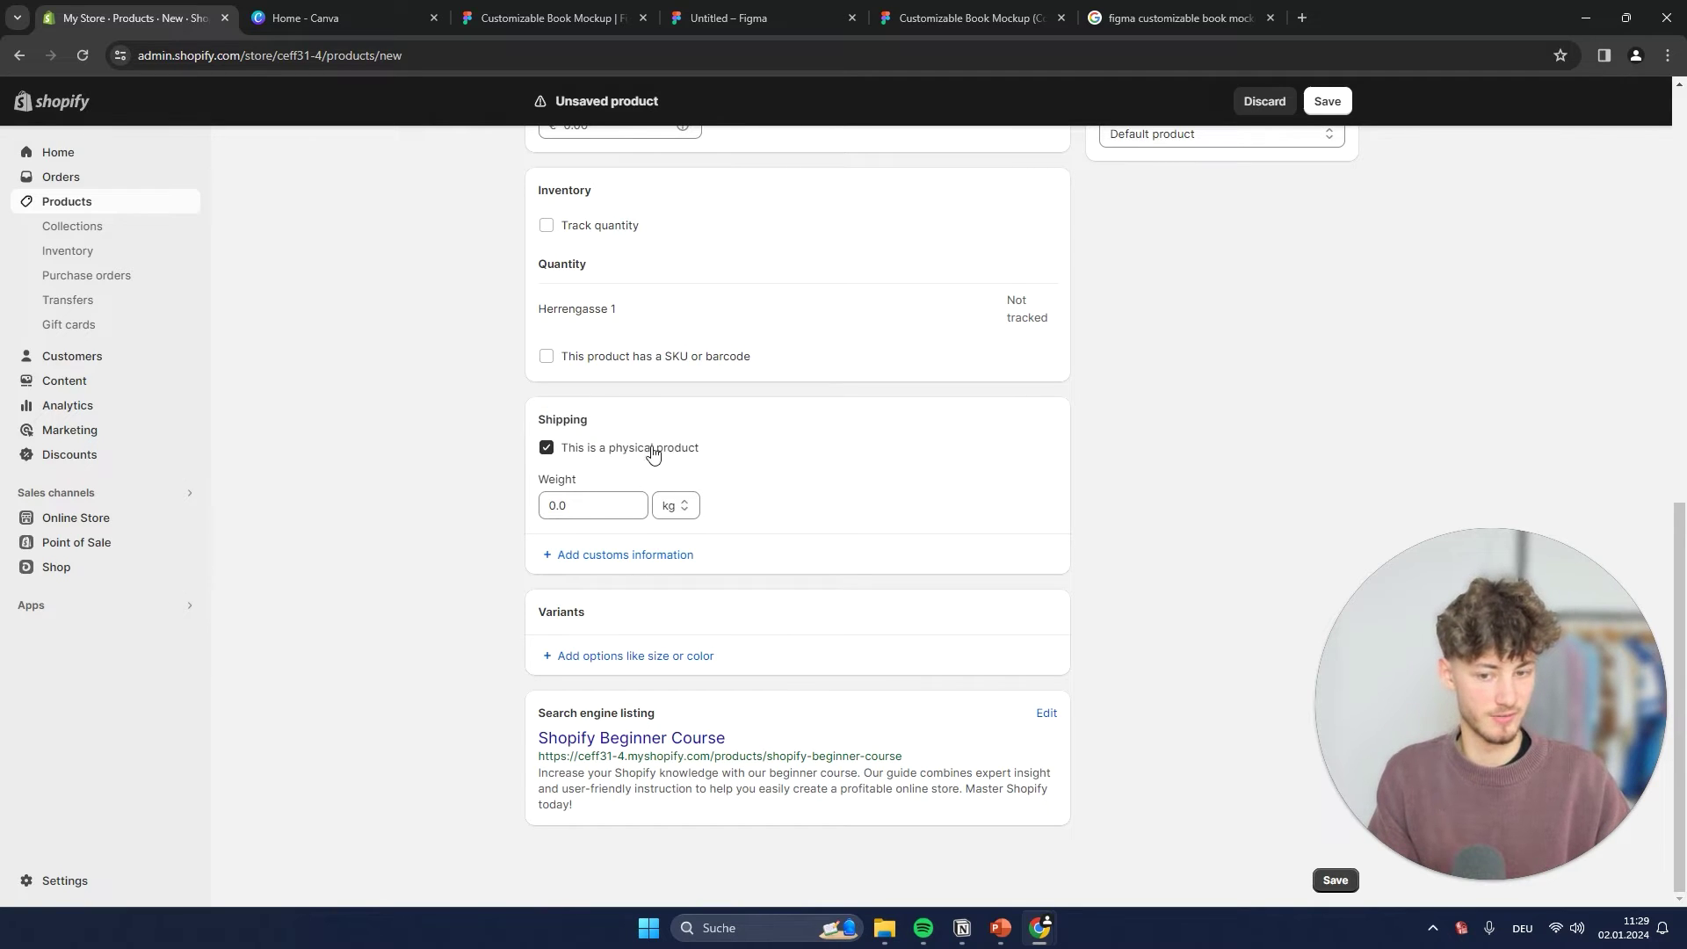
pyautogui.click(563, 456)
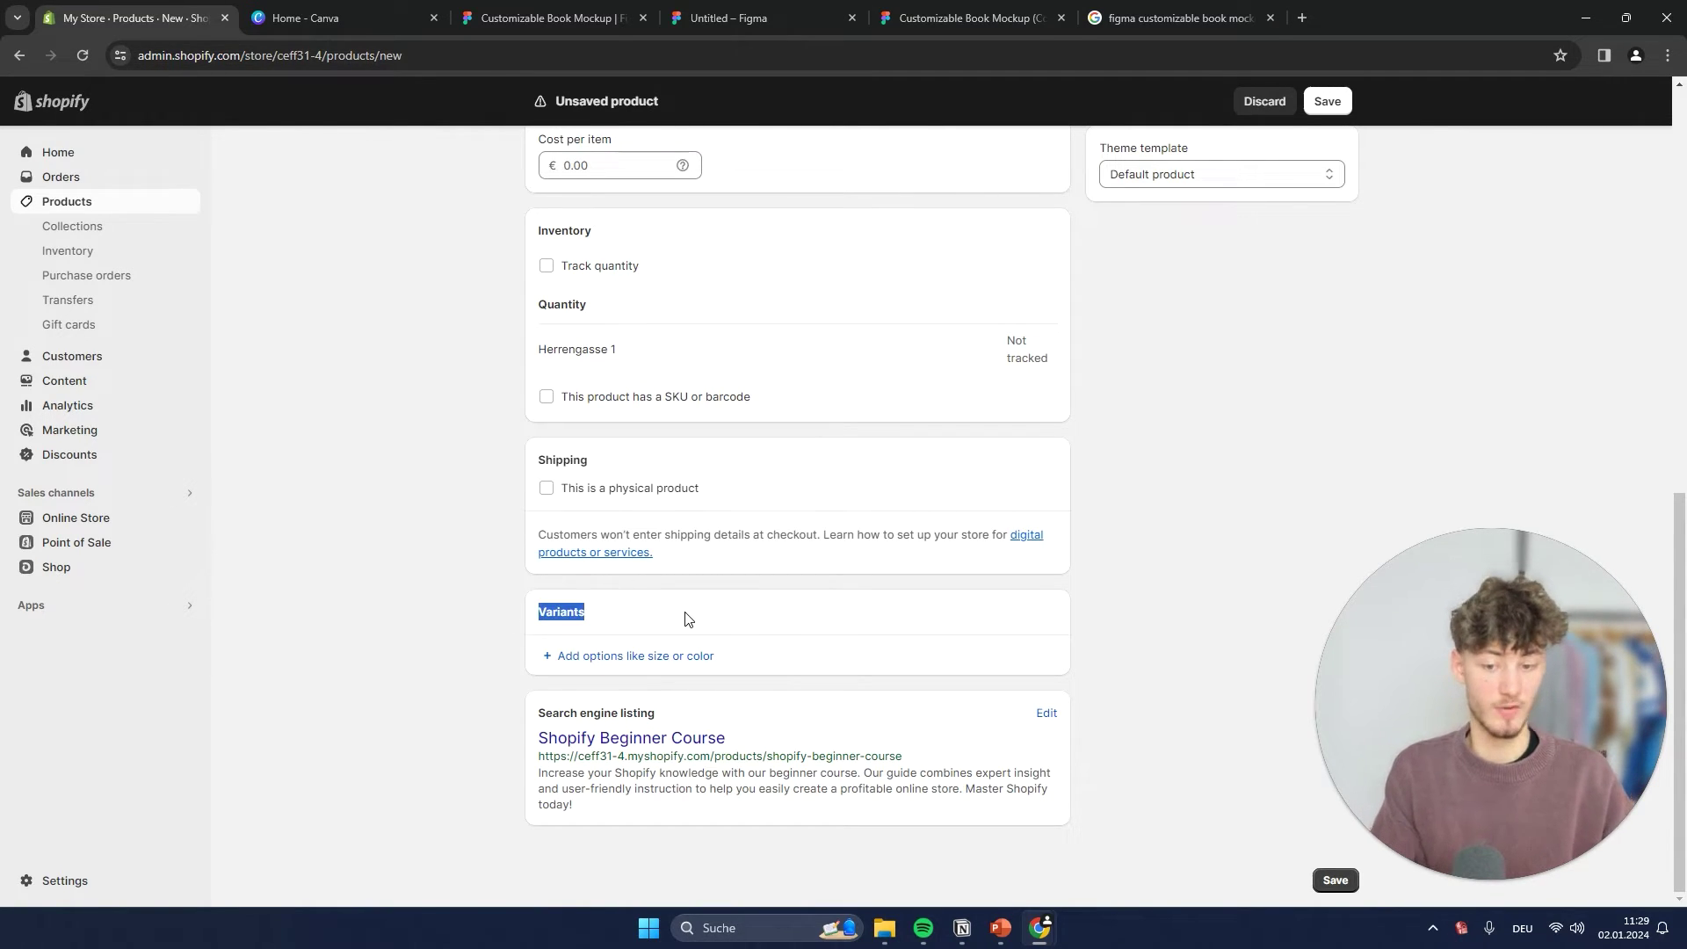
pyautogui.scroll(7, 1105, 490)
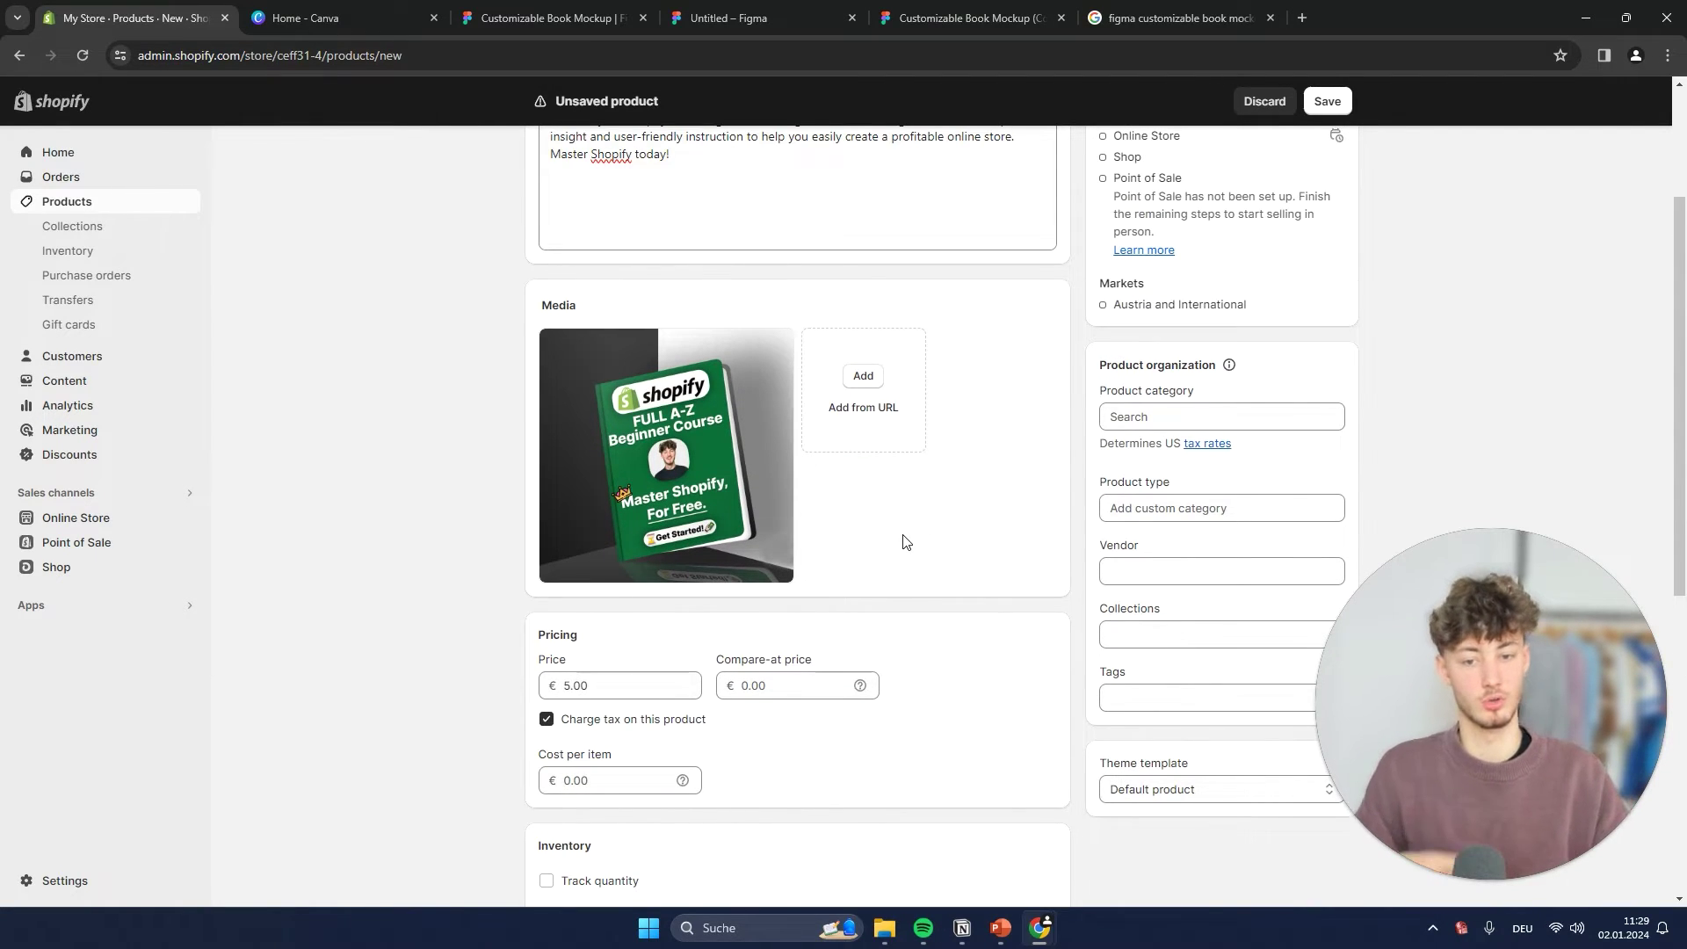
pyautogui.scroll(-2, 898, 529)
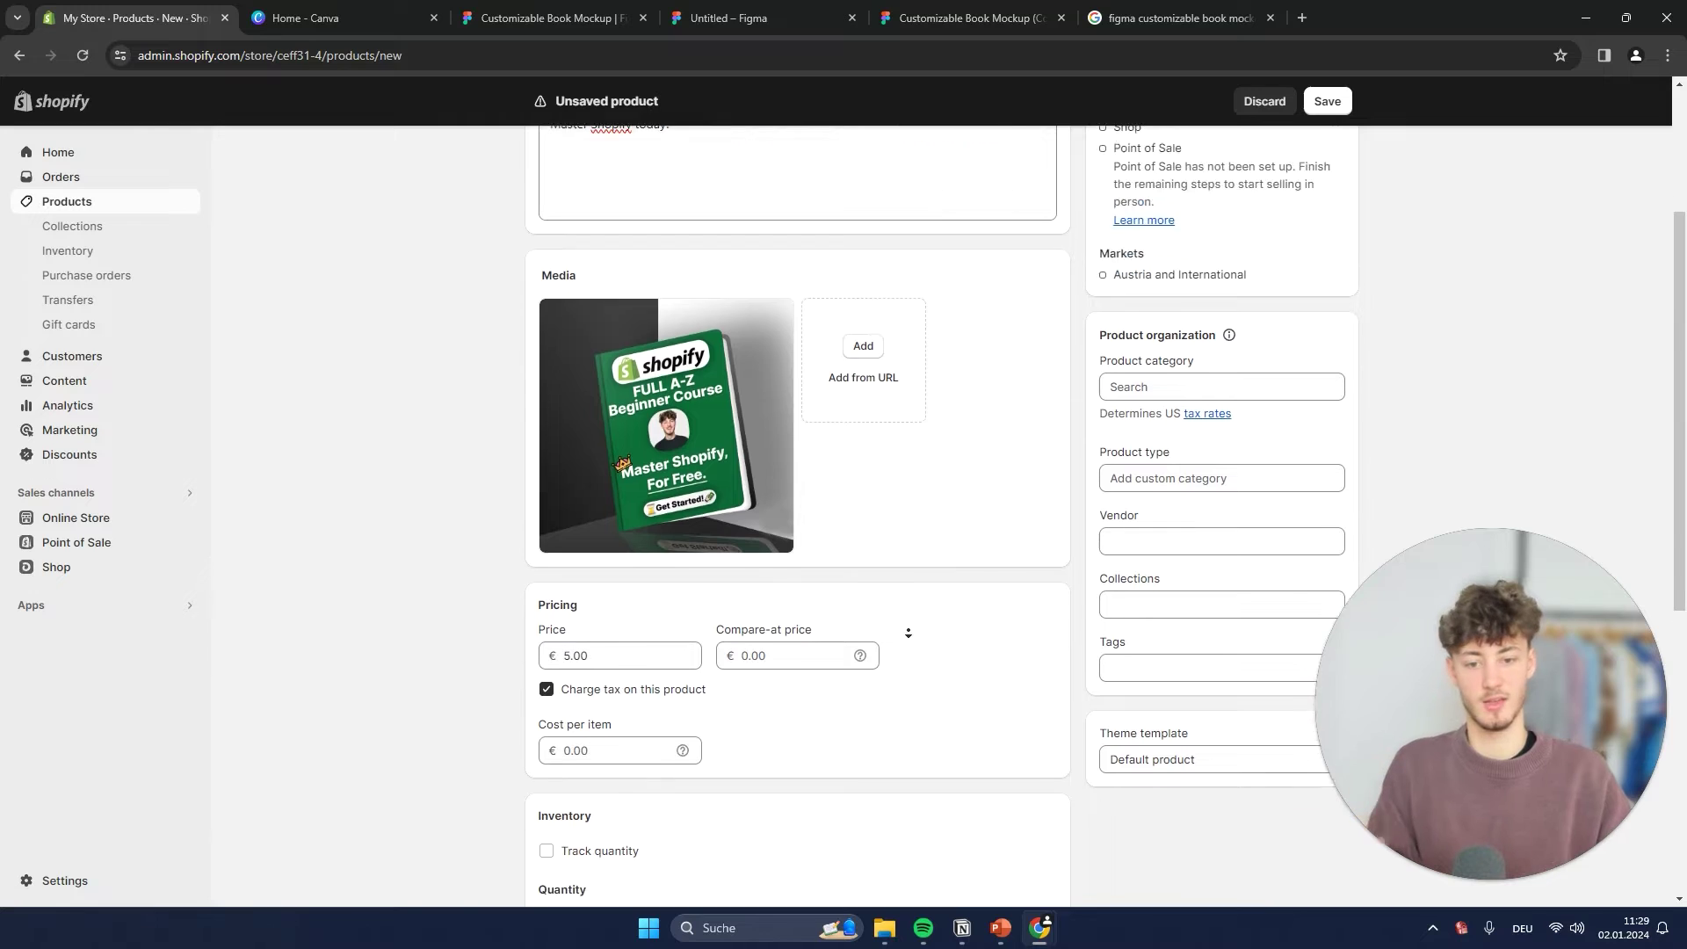
pyautogui.scroll(1, 957, 580)
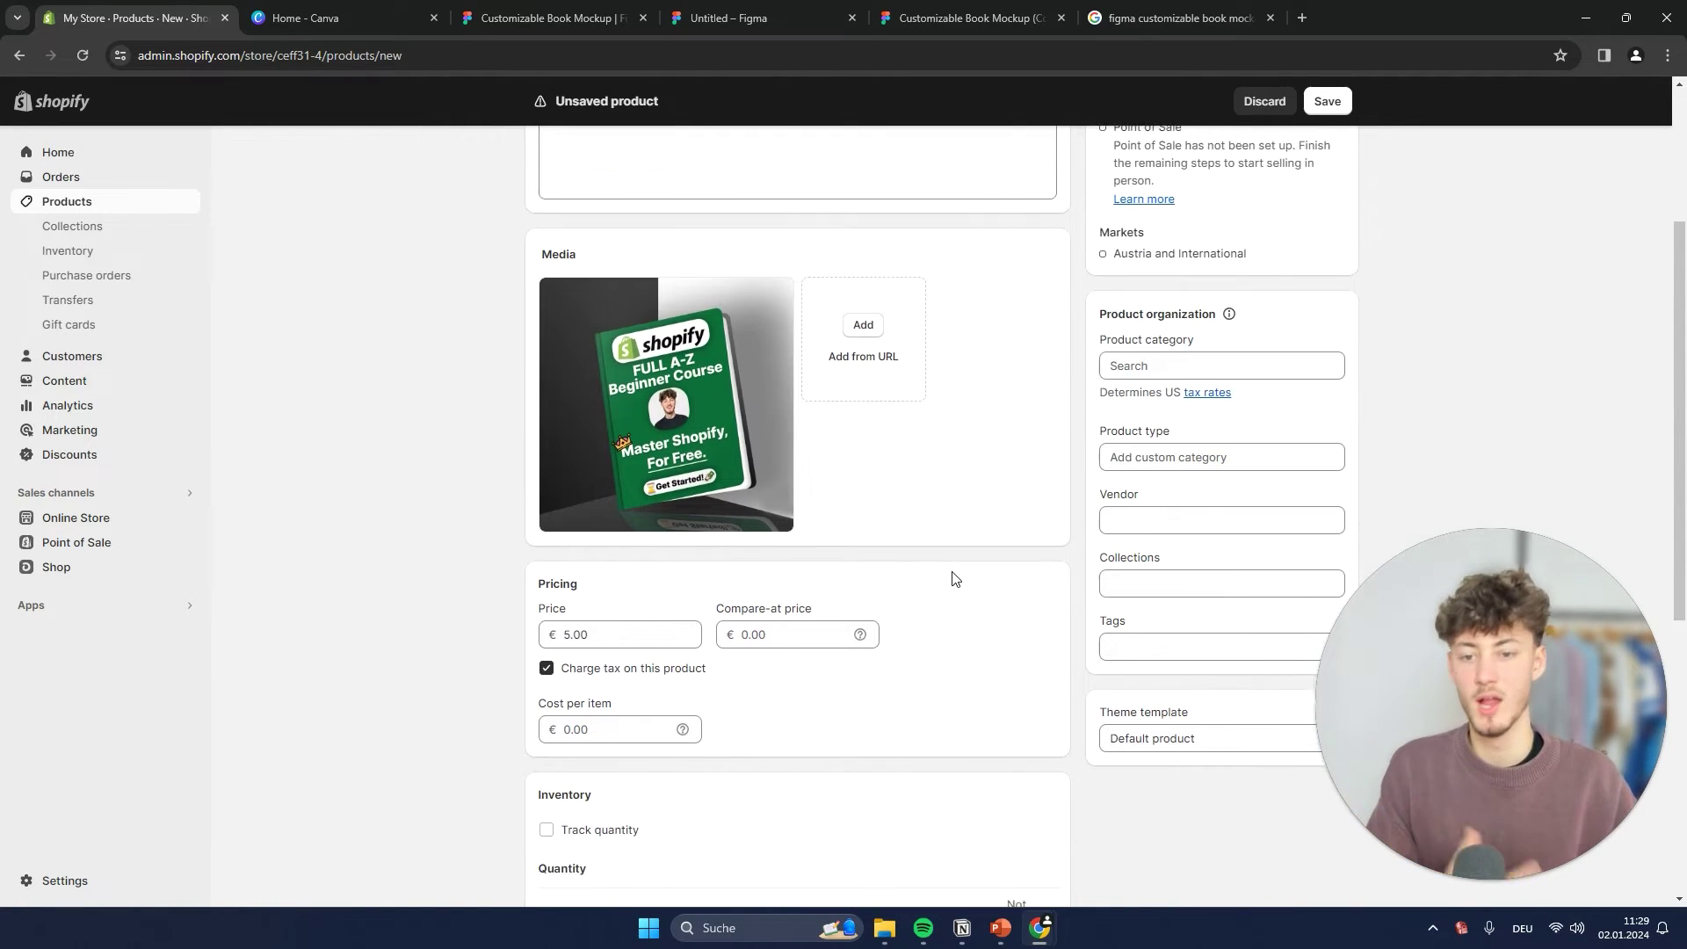
pyautogui.scroll(1, 938, 430)
pyautogui.scroll(-6, 910, 525)
pyautogui.scroll(-1, 910, 526)
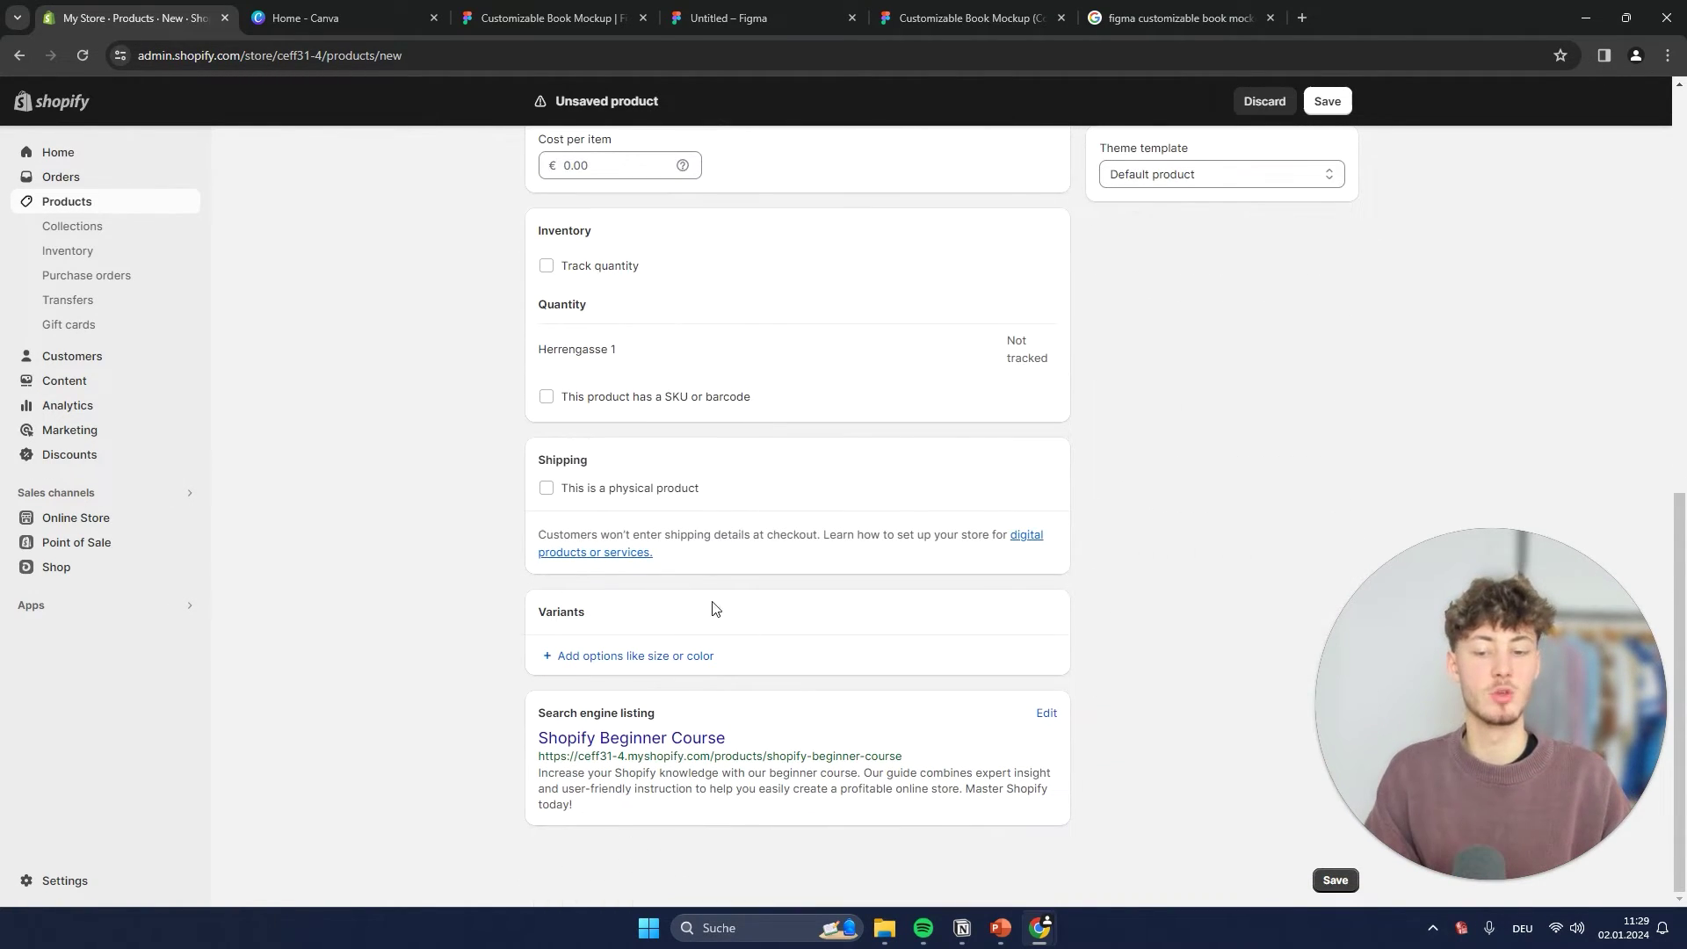
pyautogui.click(615, 656)
pyautogui.scroll(-2, 667, 522)
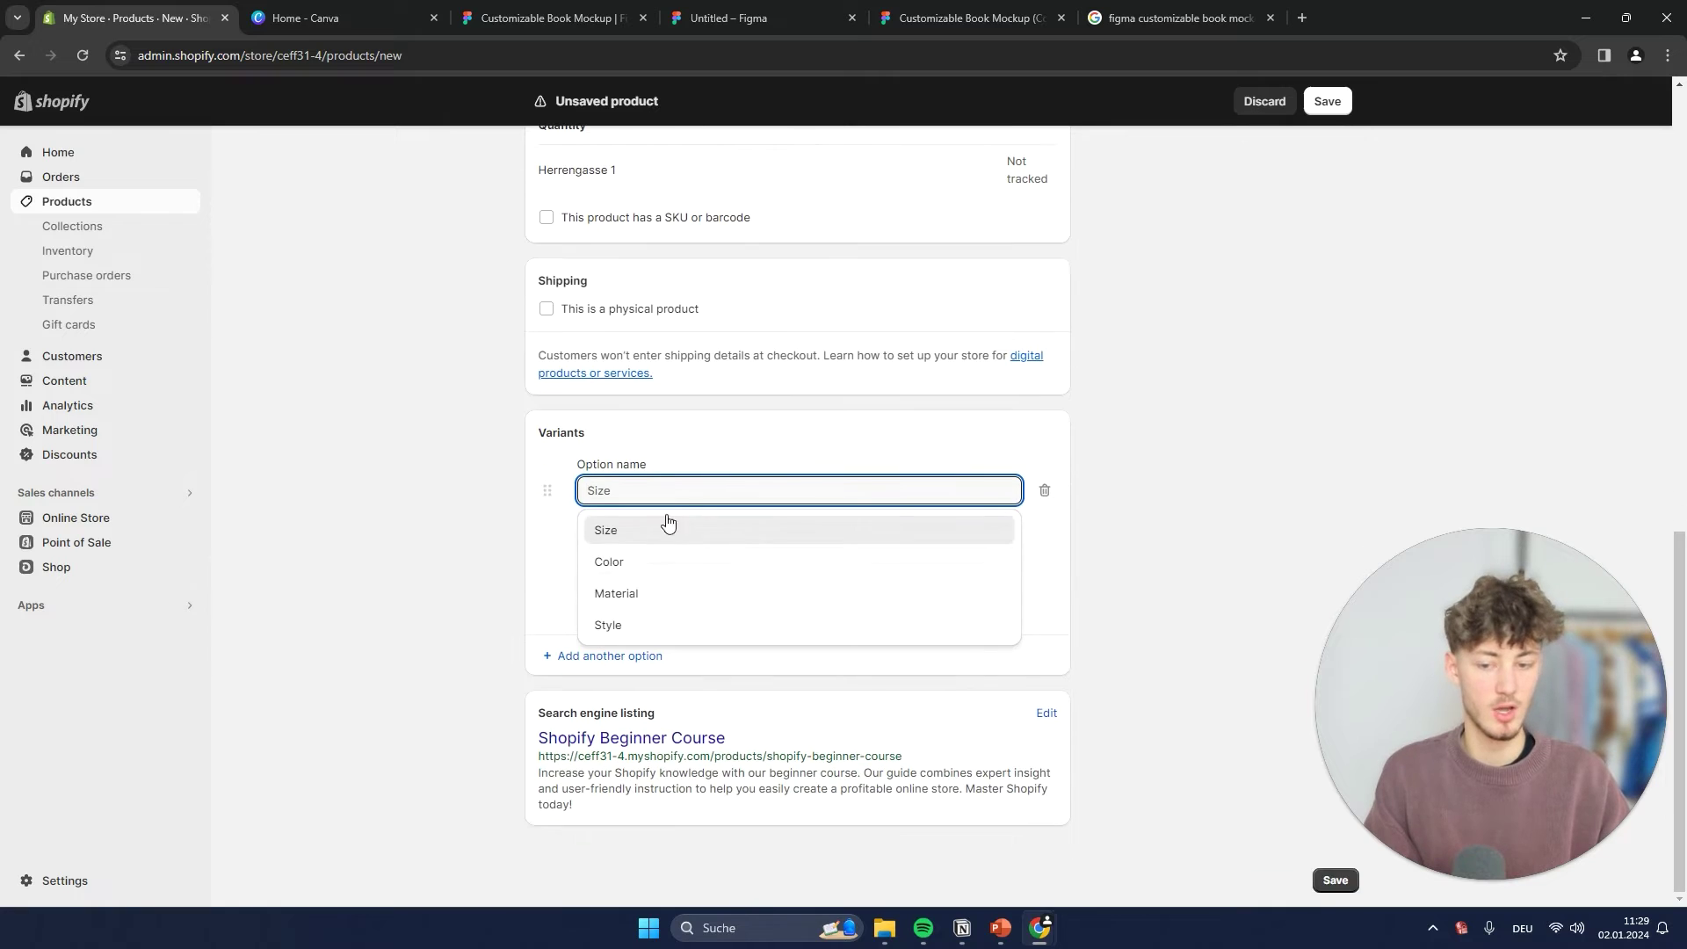
pyautogui.tripleClick(635, 464)
pyautogui.click(689, 490)
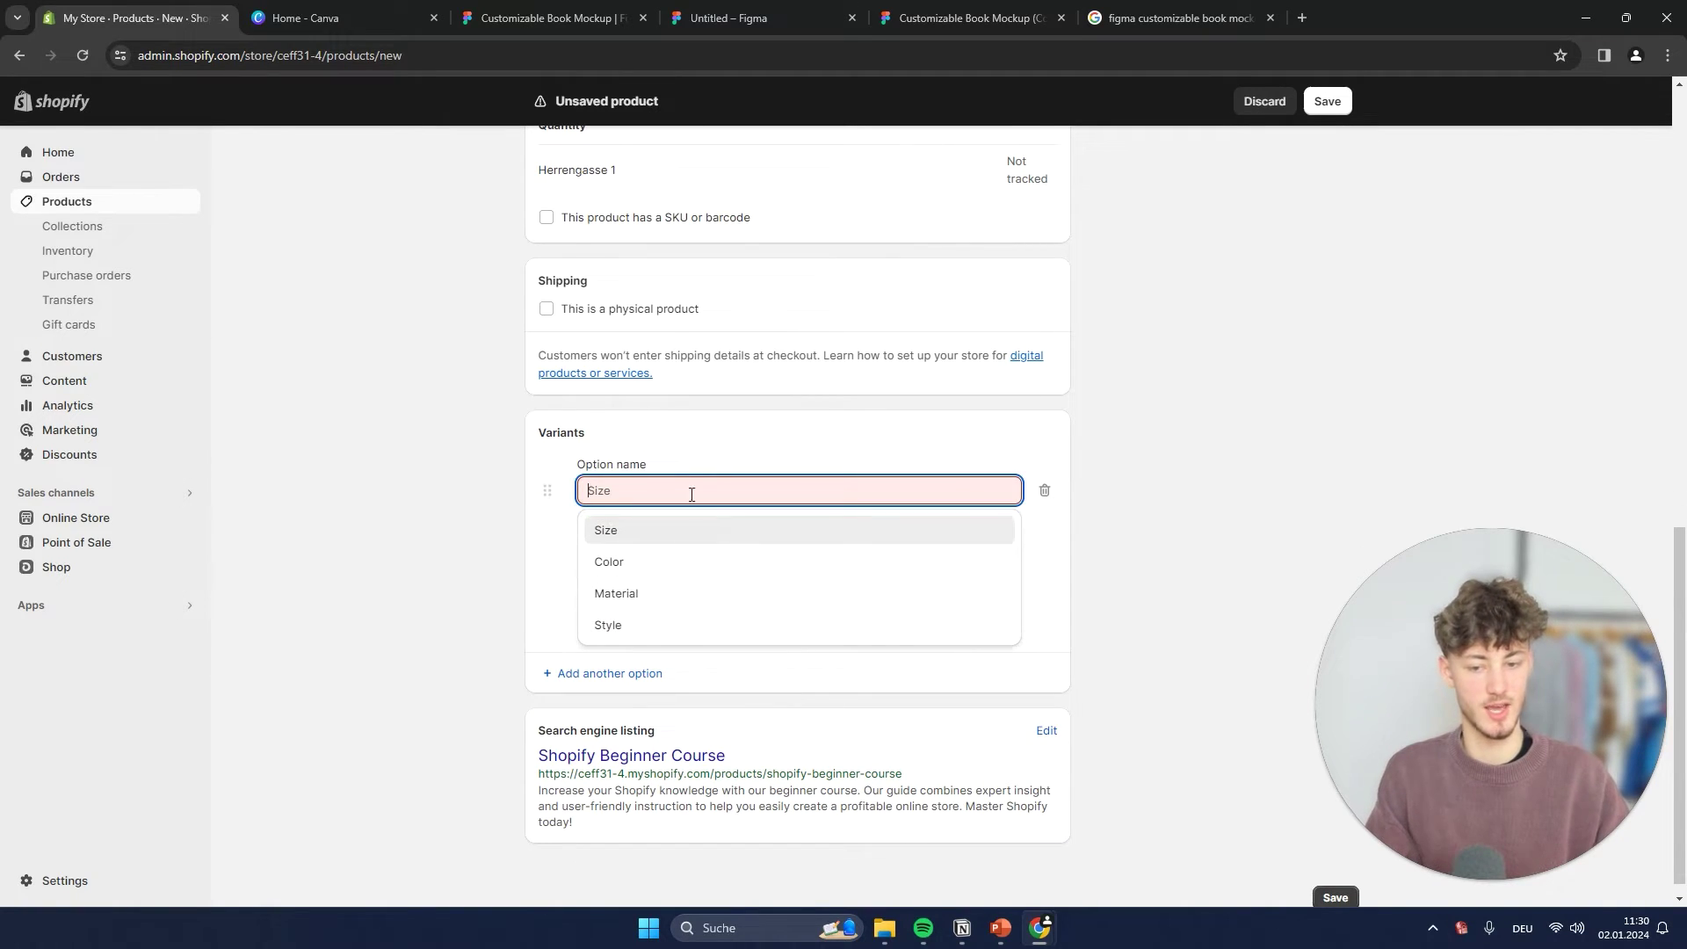
pyautogui.click(631, 551)
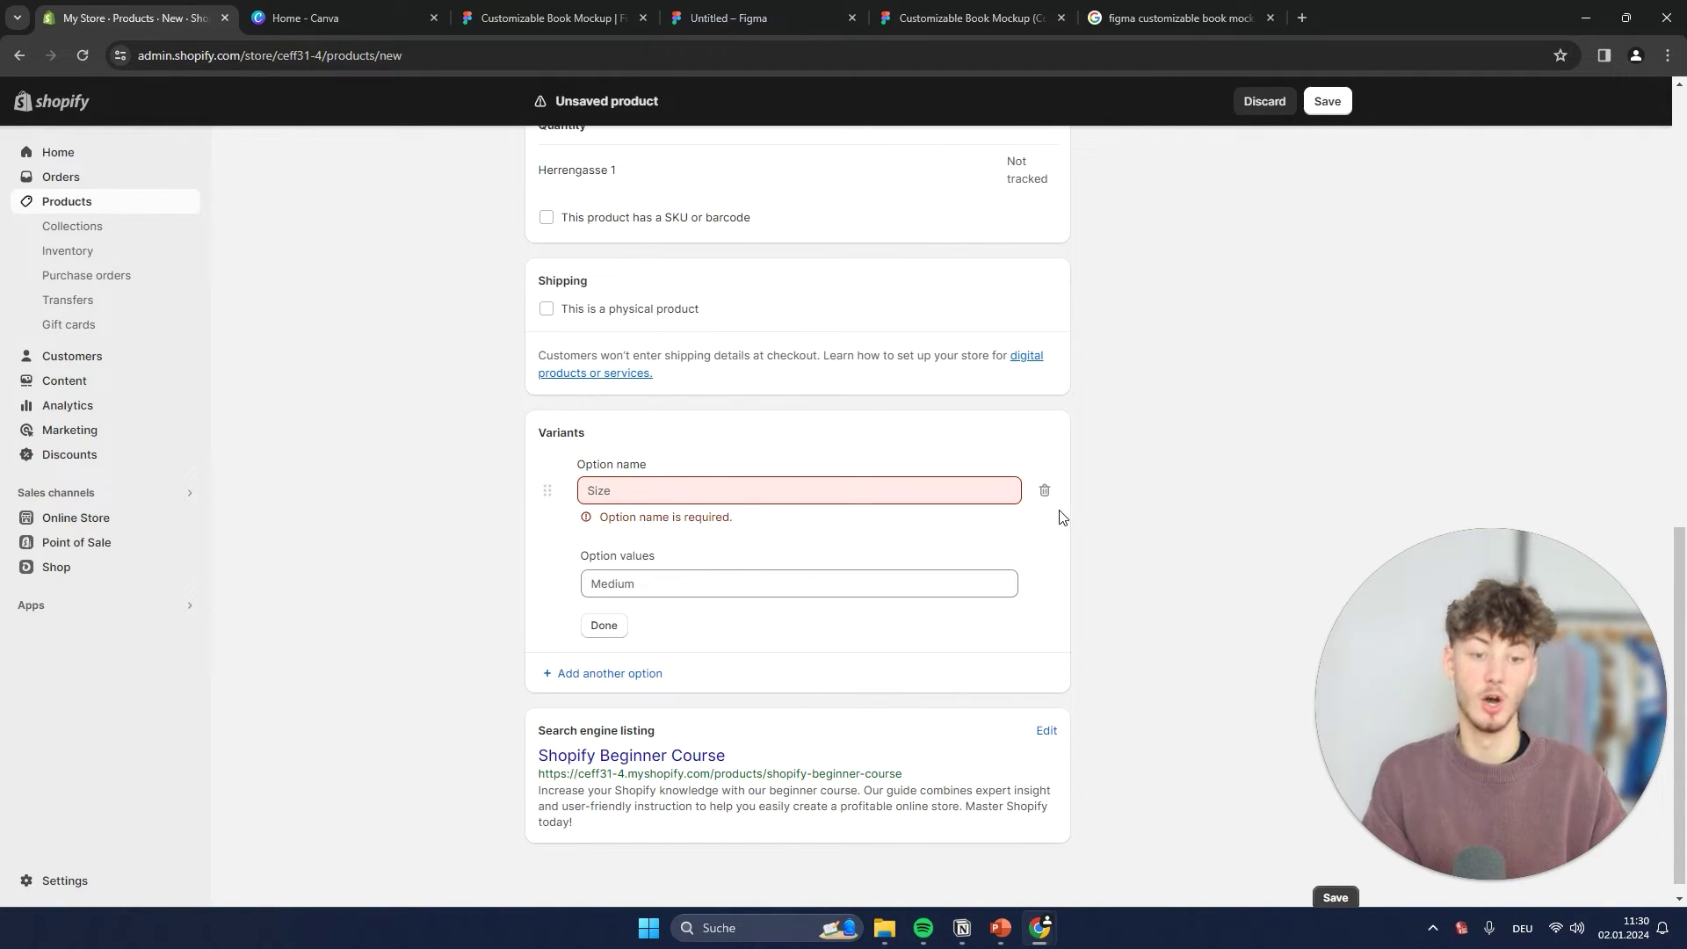
pyautogui.click(1046, 493)
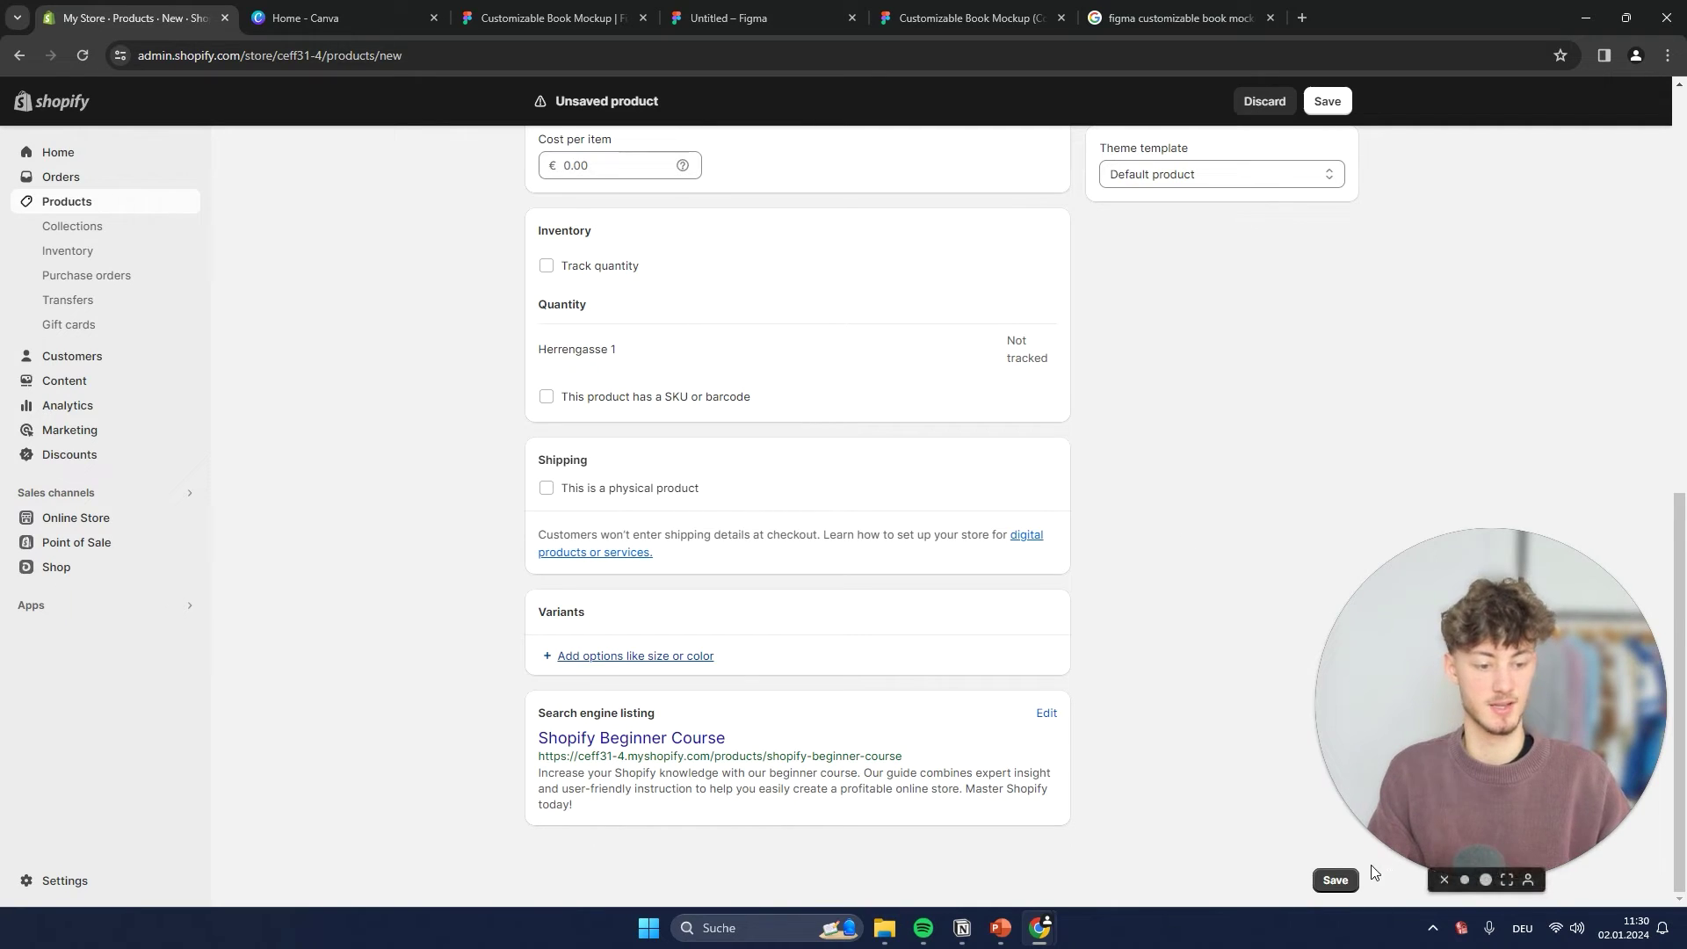
# Step: Save the new Shopify Beginner Course product
pyautogui.click(1333, 897)
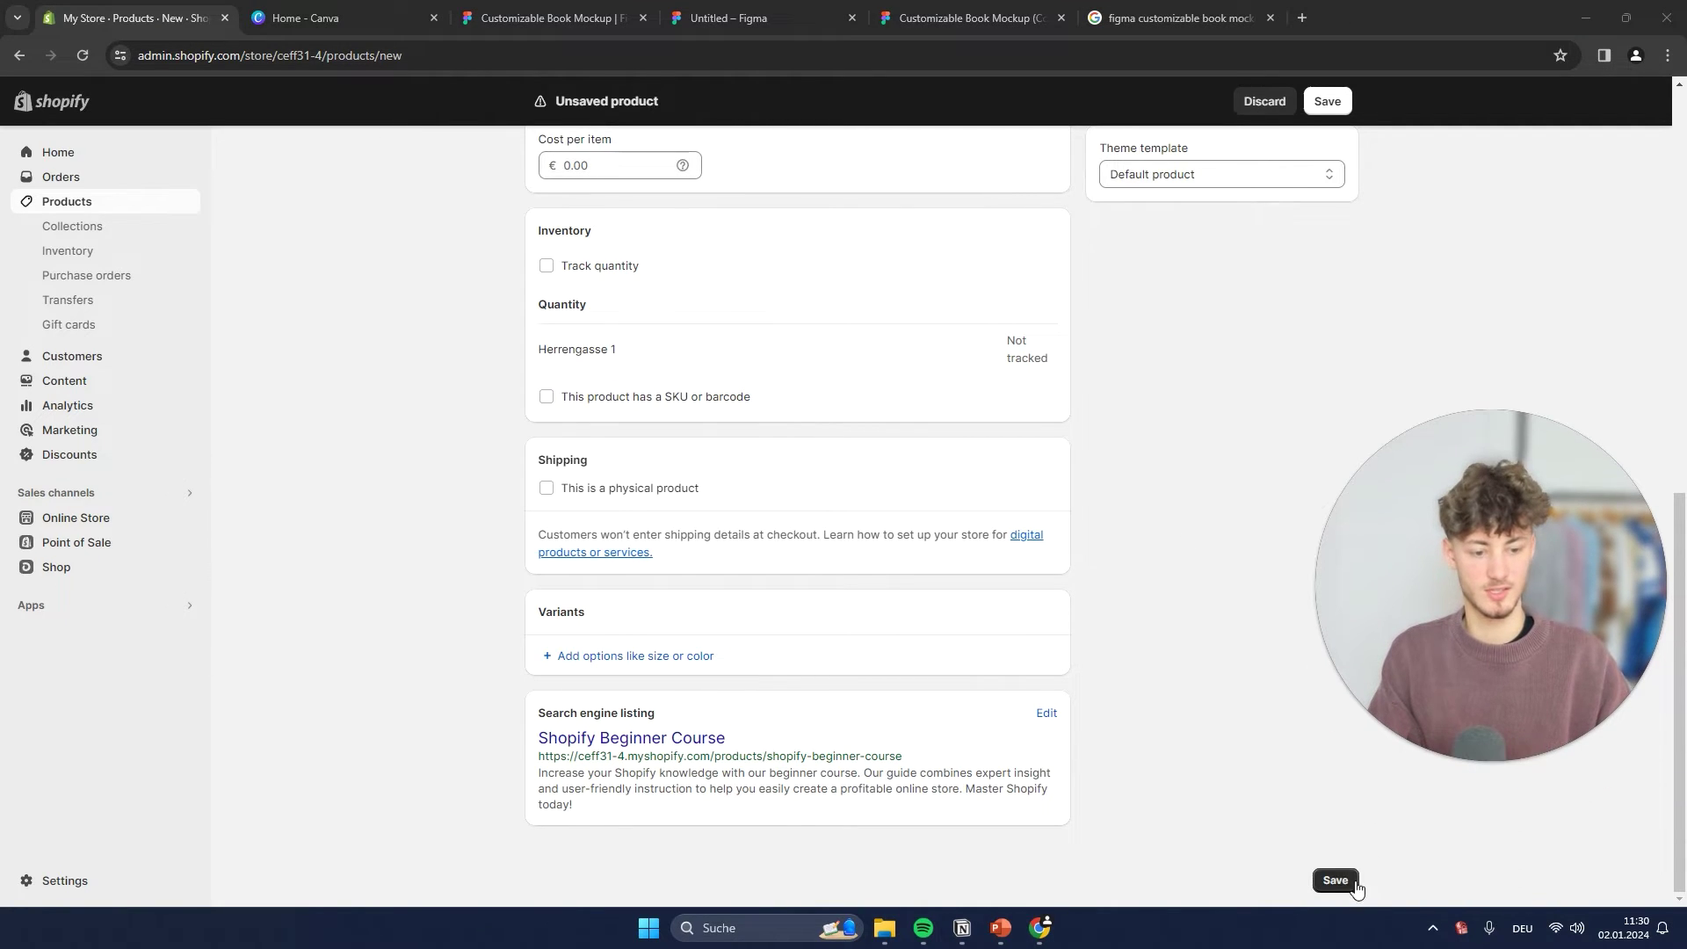
pyautogui.click(1328, 101)
pyautogui.scroll(4, 1090, 527)
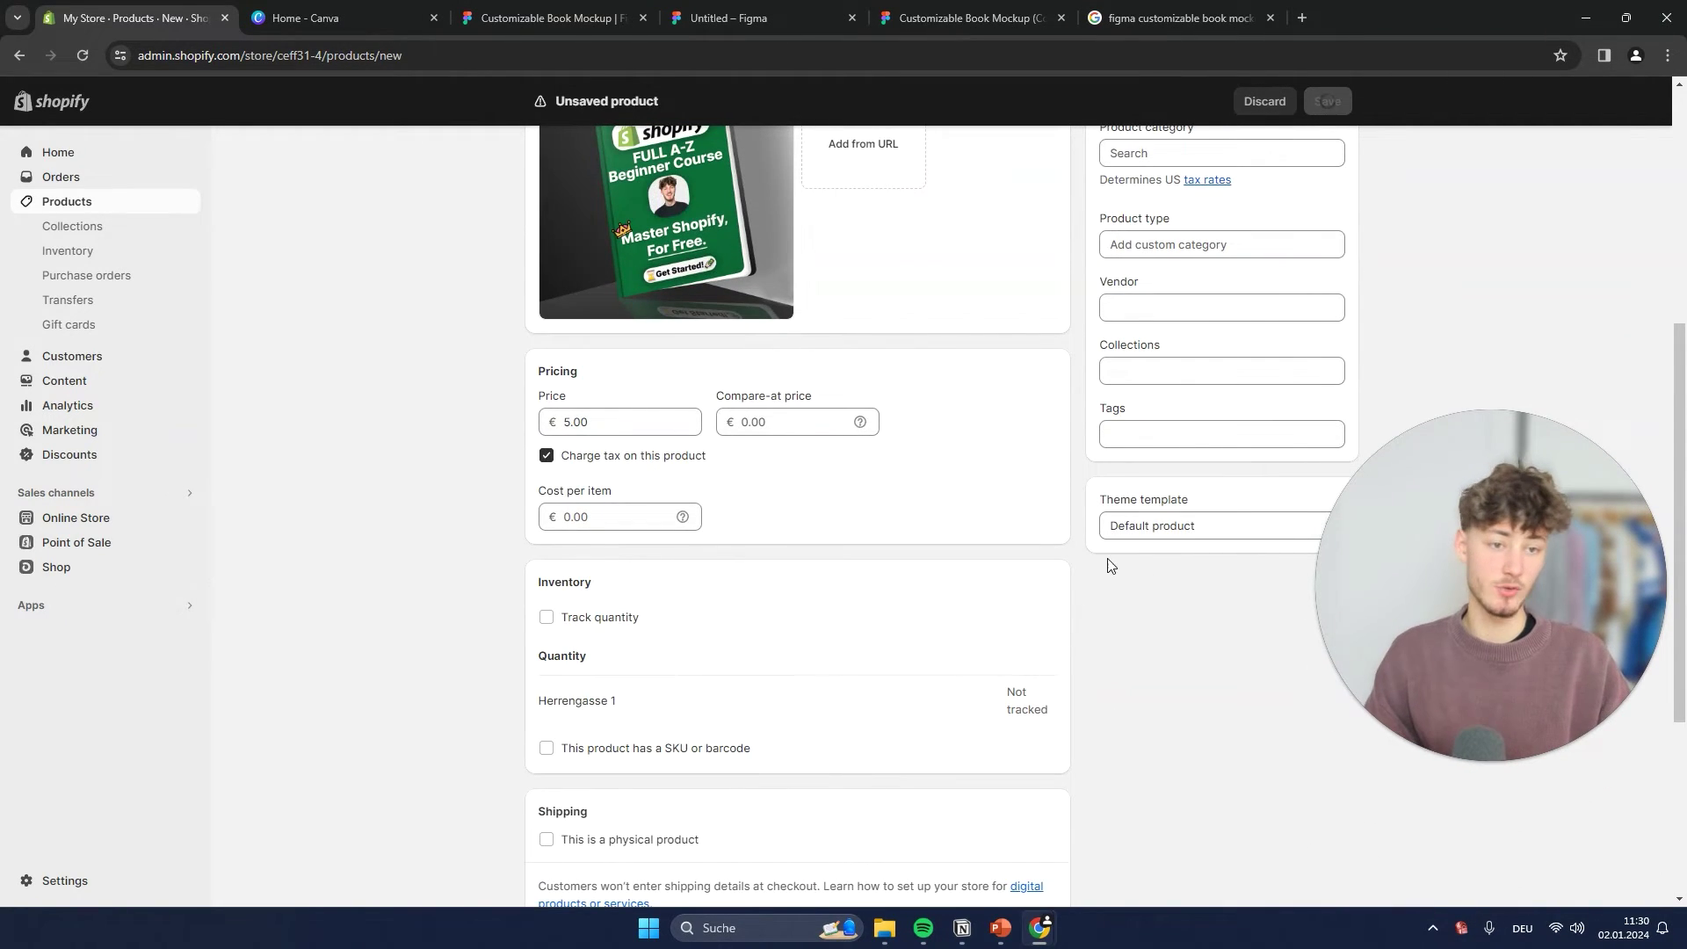
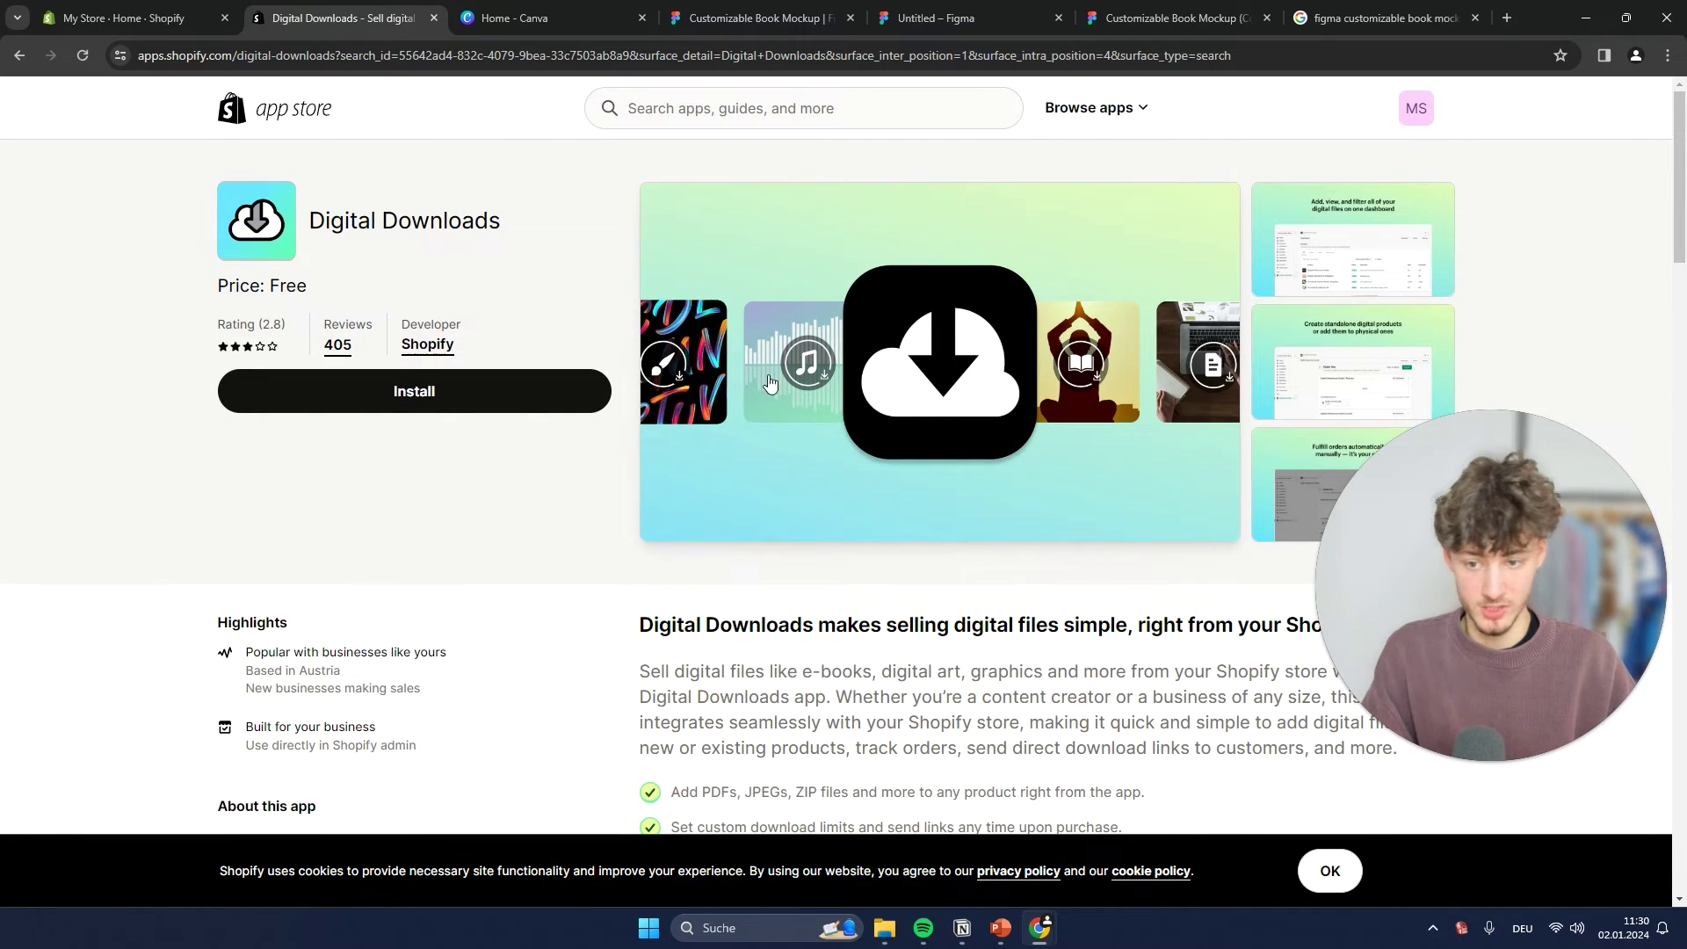
# Step: Install the free Digital Downloads app by Shopify from the app store into the store
pyautogui.click(456, 304)
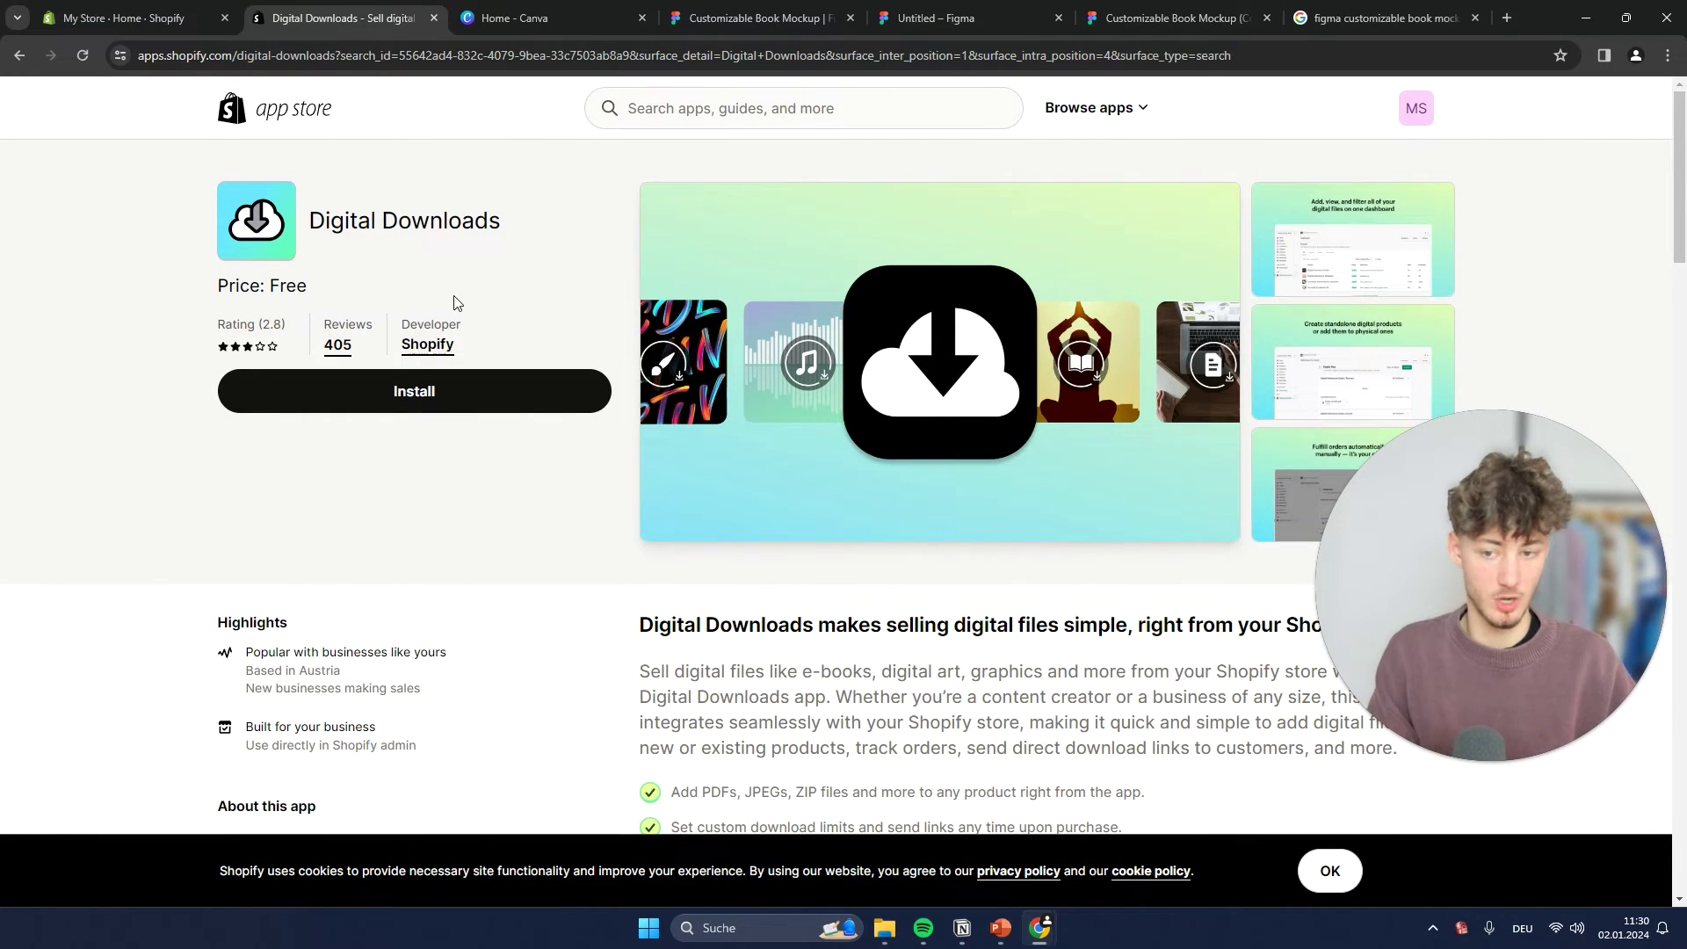
pyautogui.click(435, 395)
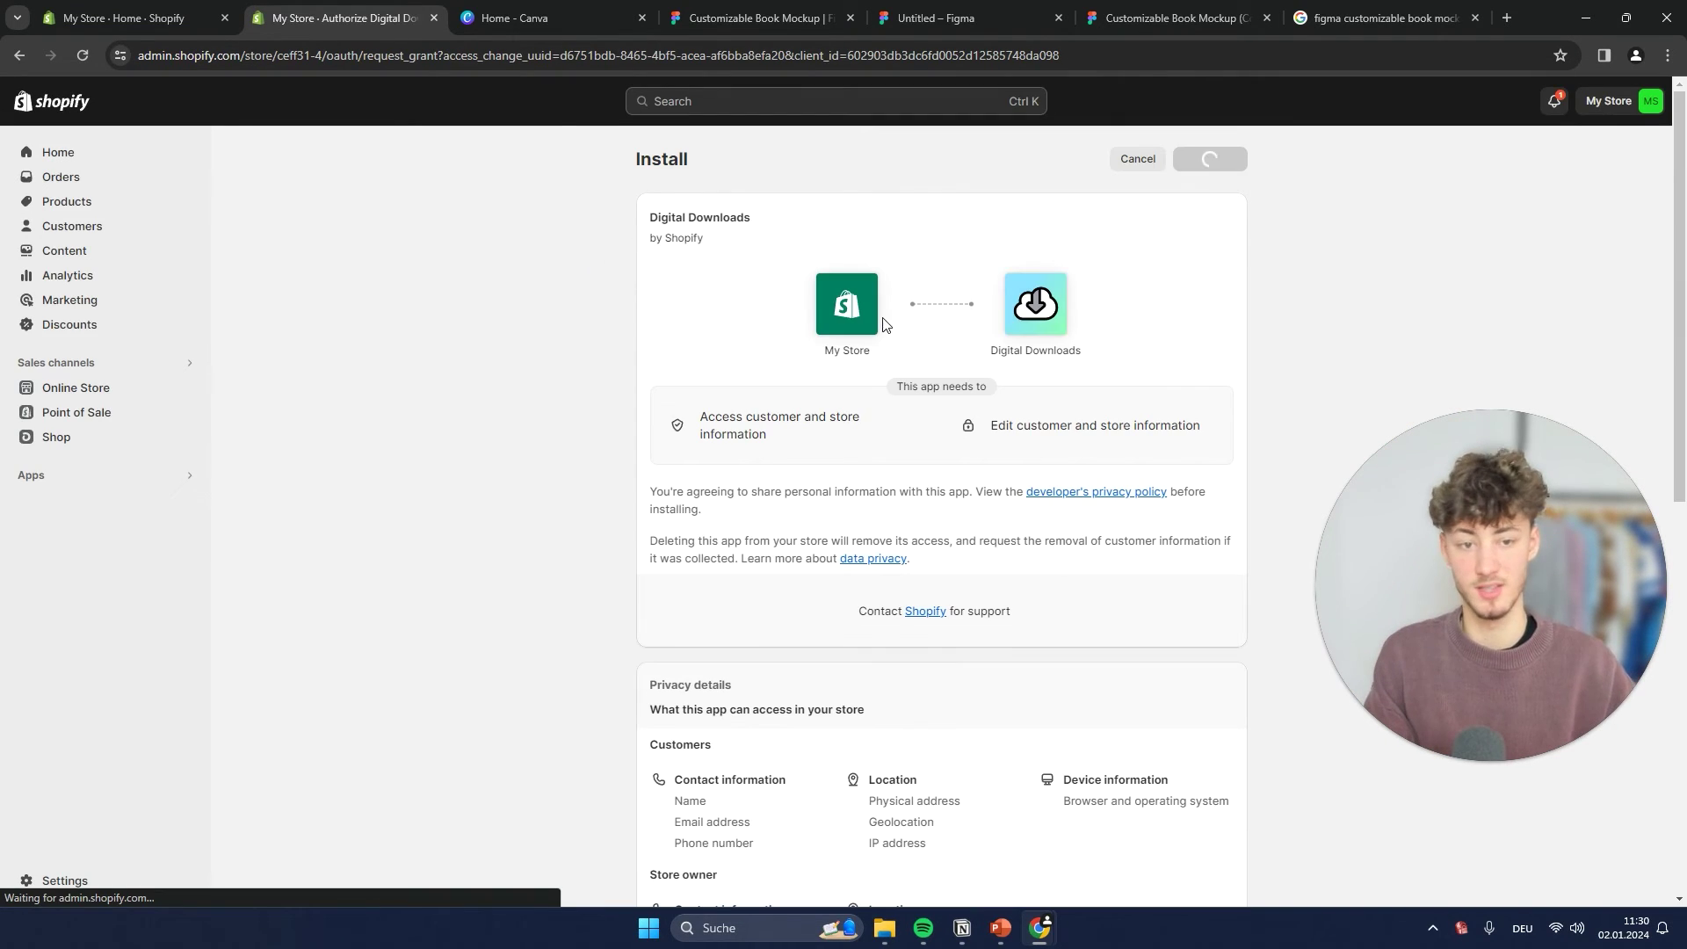
pyautogui.click(1211, 160)
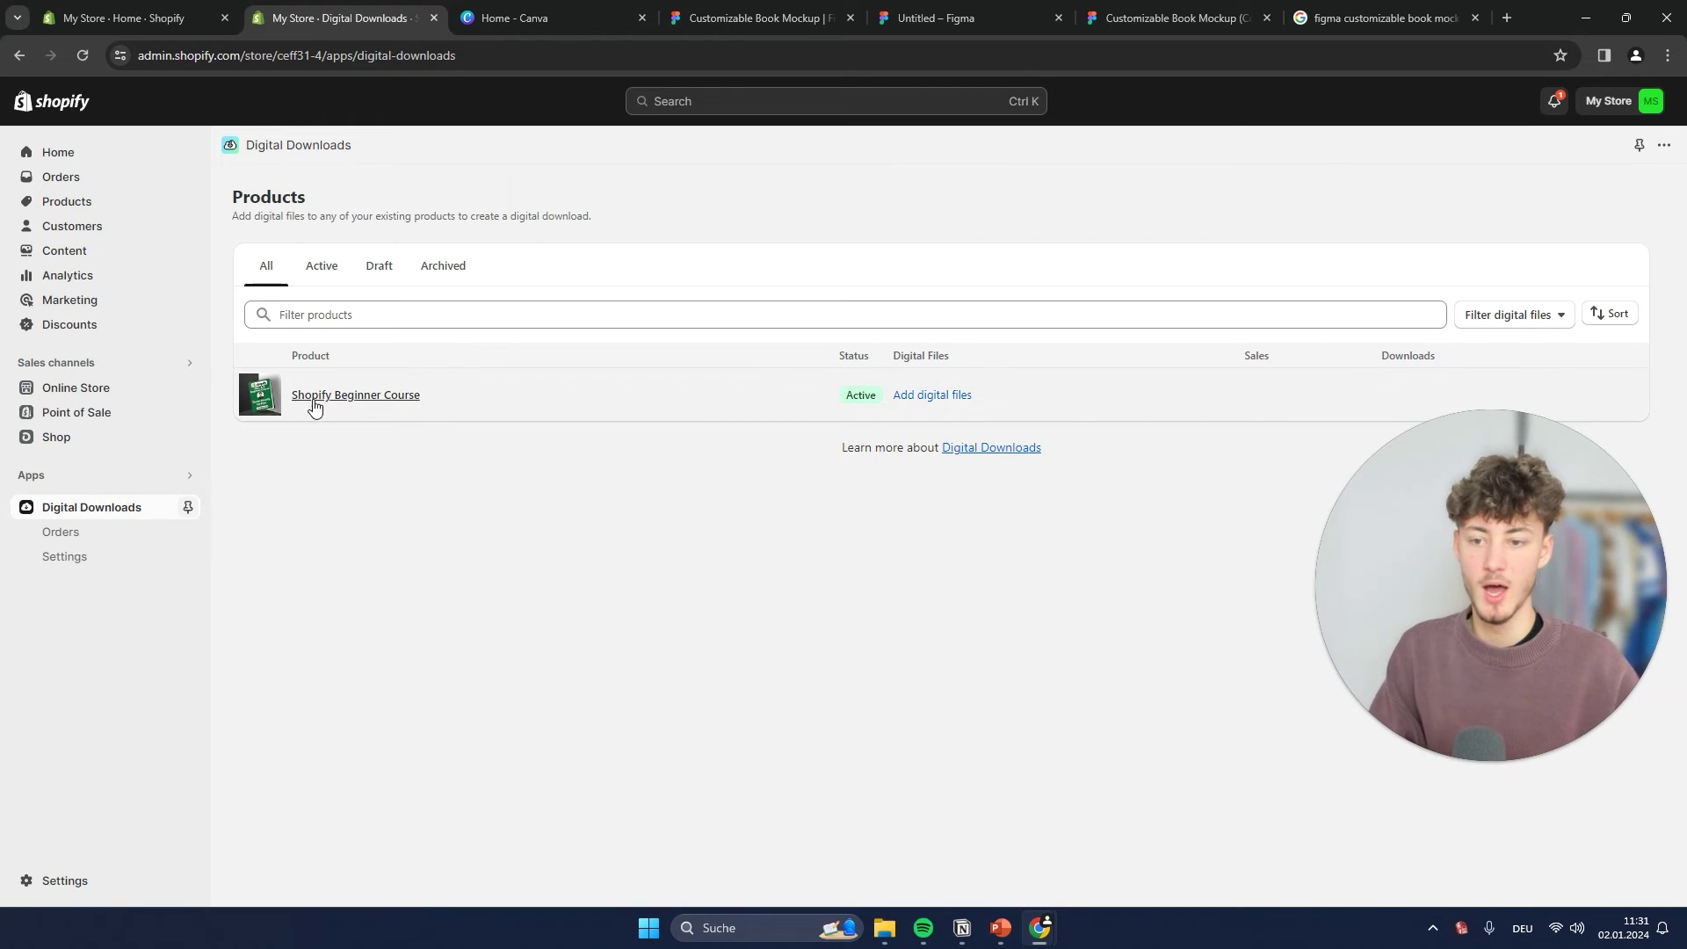
# Step: Attach example.pdf as the digital file of the Shopify Beginner Course product in Digital Downloads and save the change
pyautogui.click(417, 400)
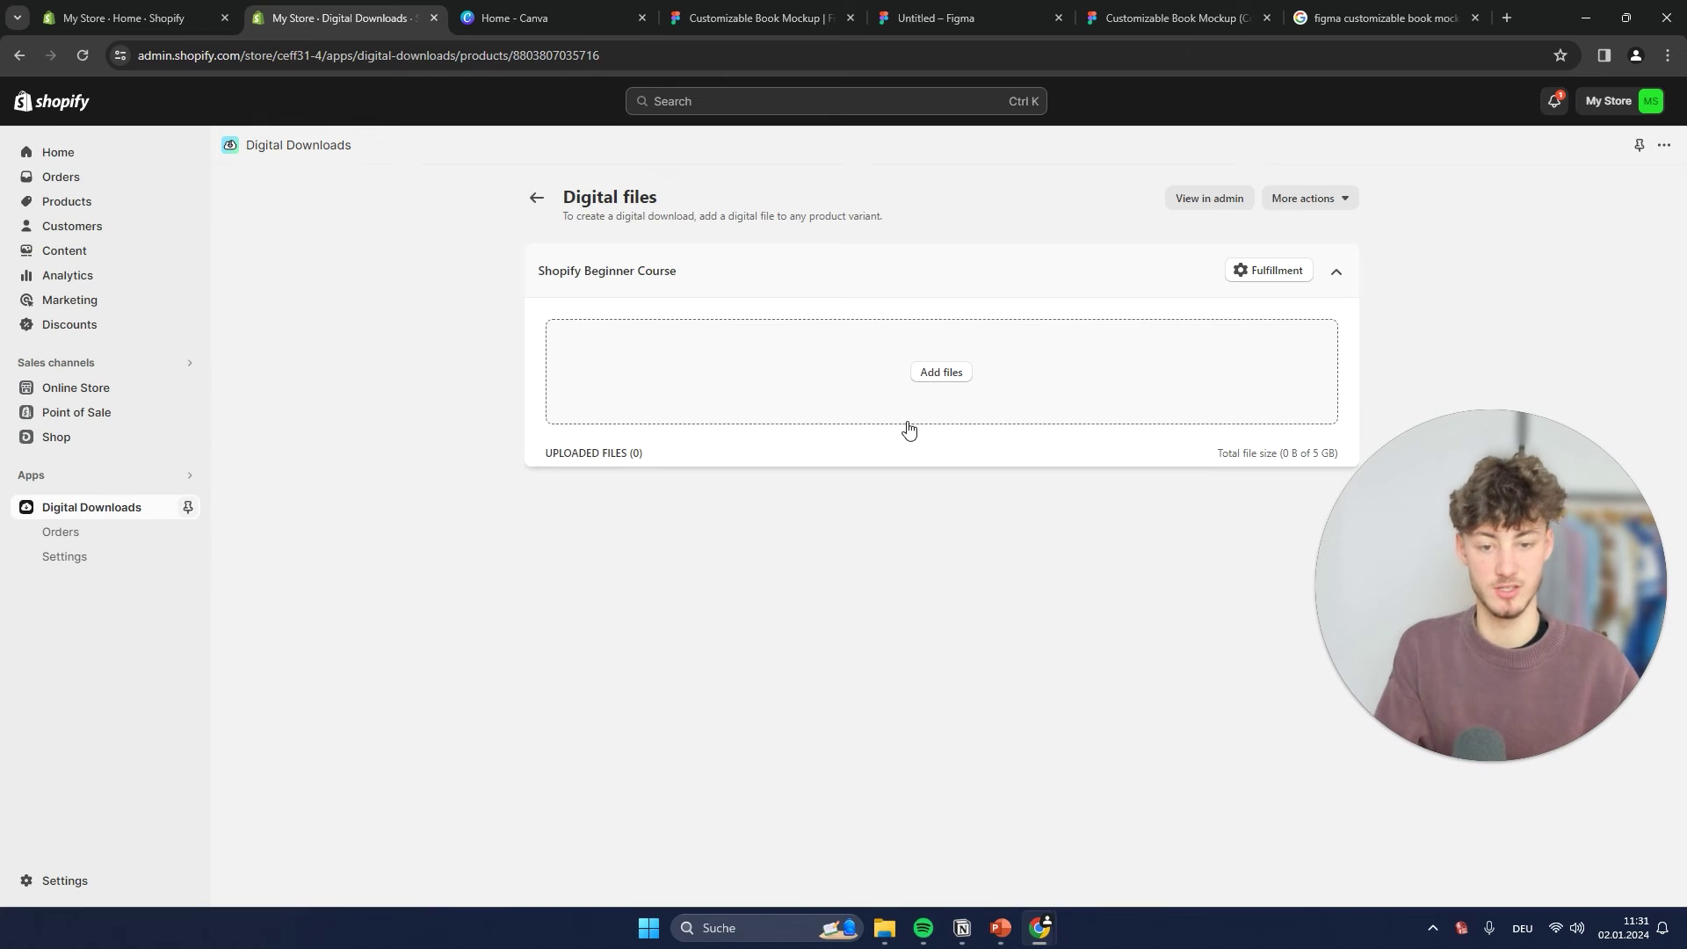
pyautogui.click(883, 927)
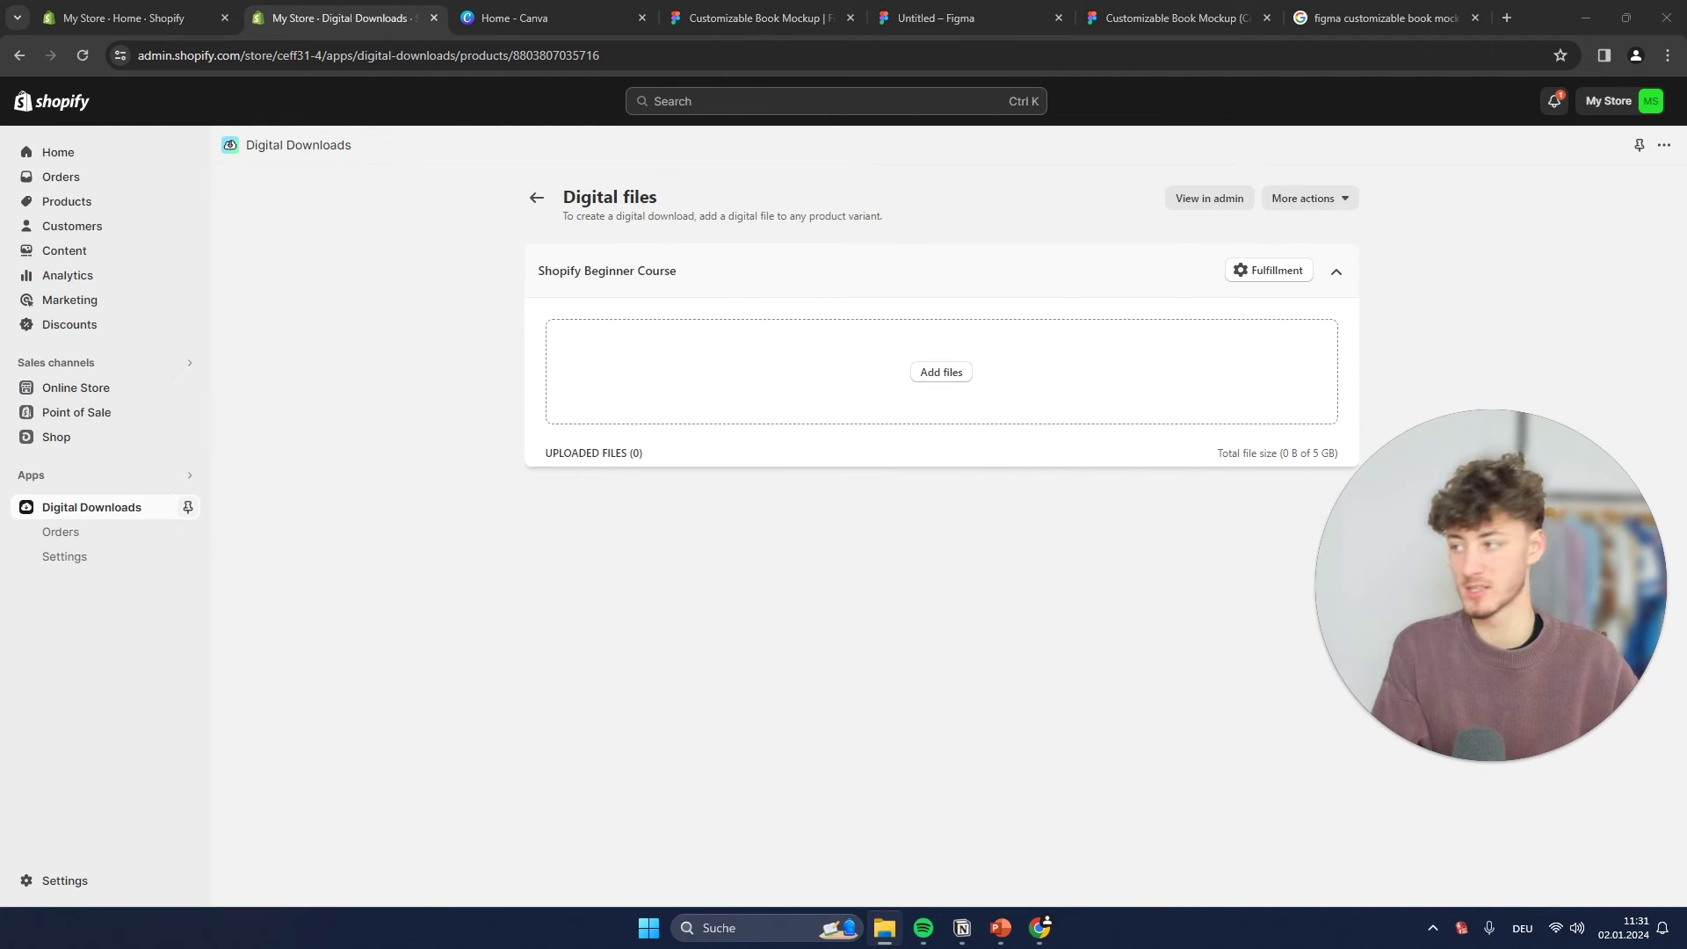
pyautogui.click(706, 510)
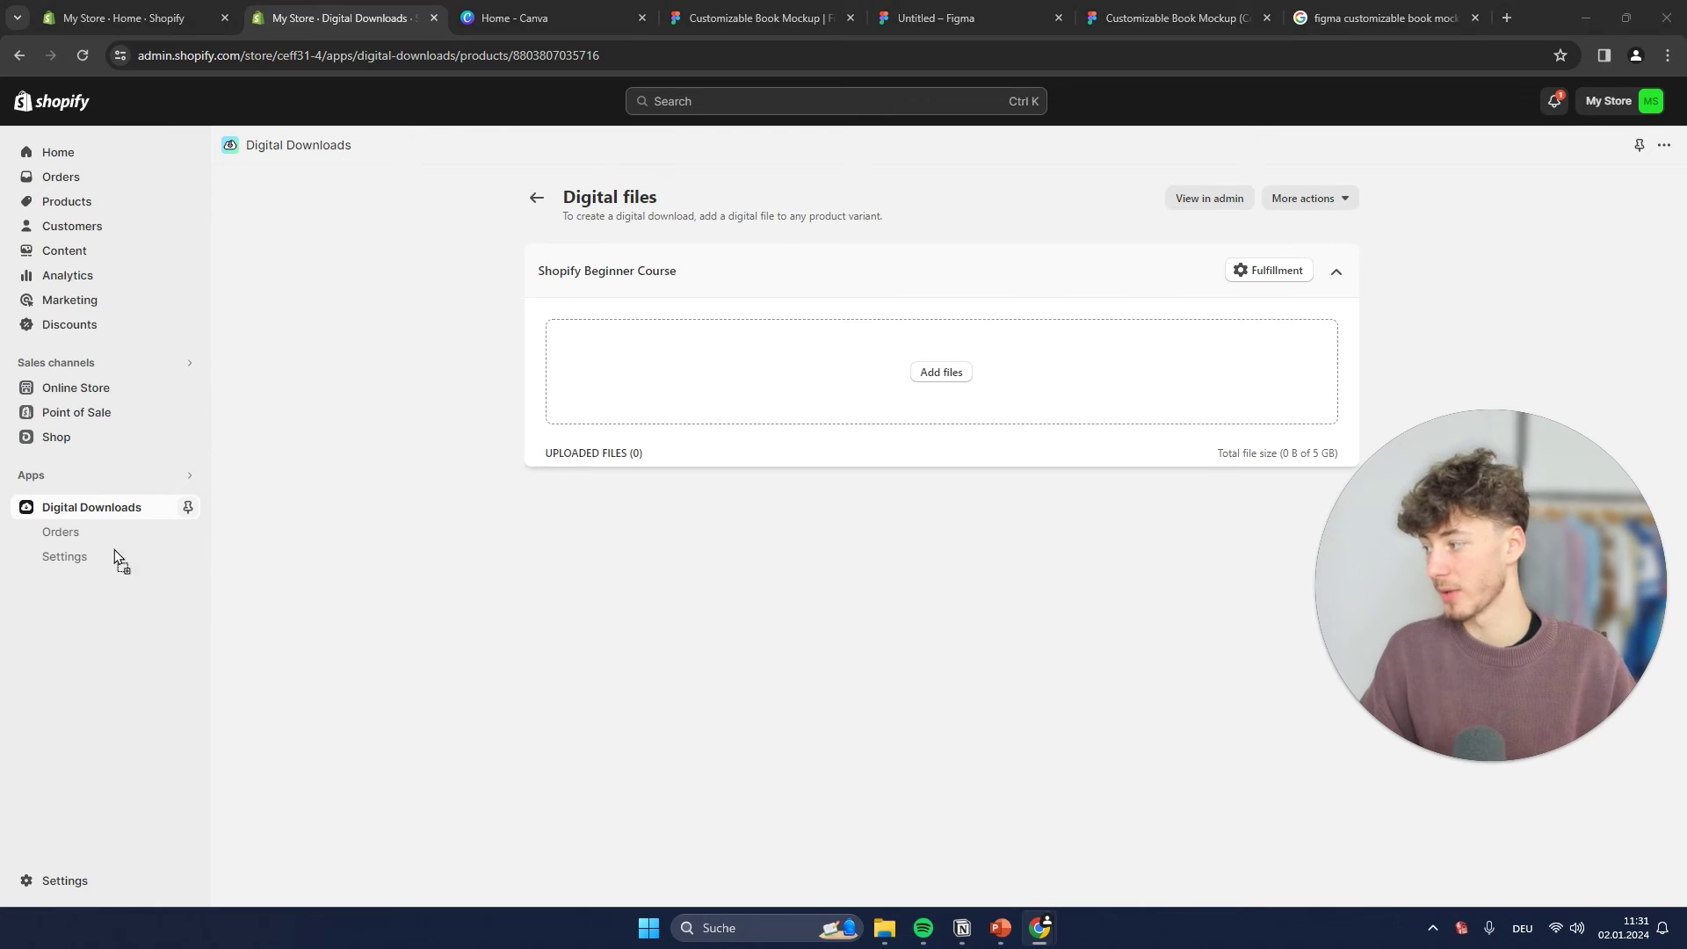
pyautogui.moveTo(114, 550); pyautogui.dragTo(861, 387)
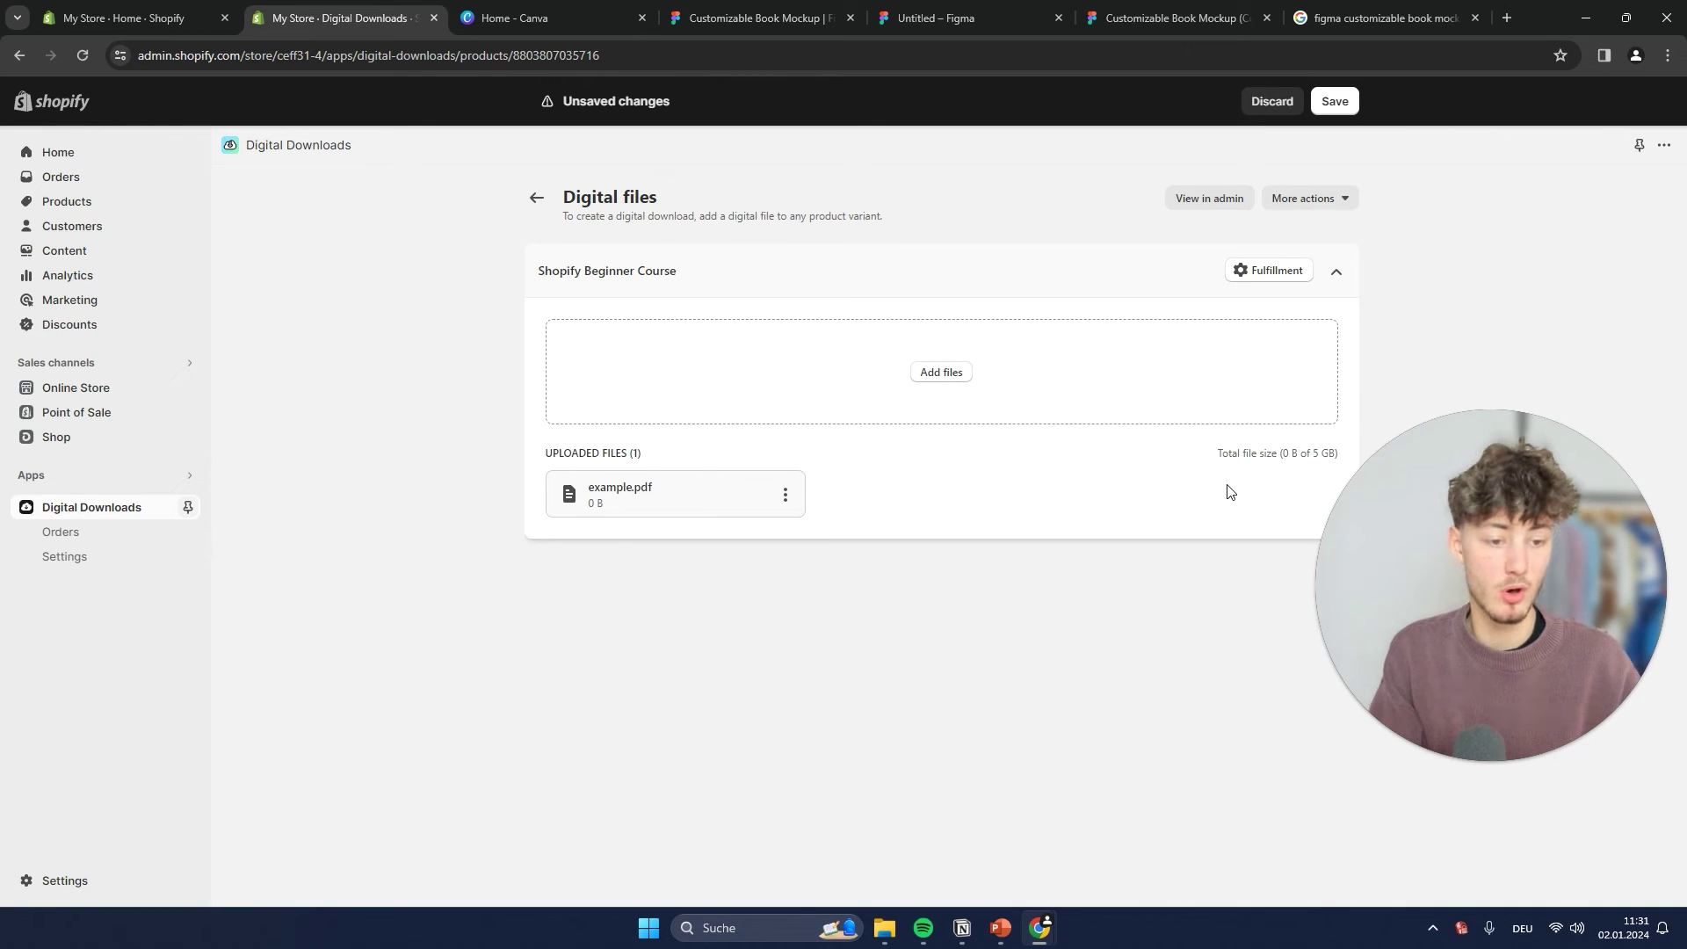
pyautogui.moveTo(1227, 479); pyautogui.dragTo(1266, 453)
pyautogui.tripleClick(1277, 450)
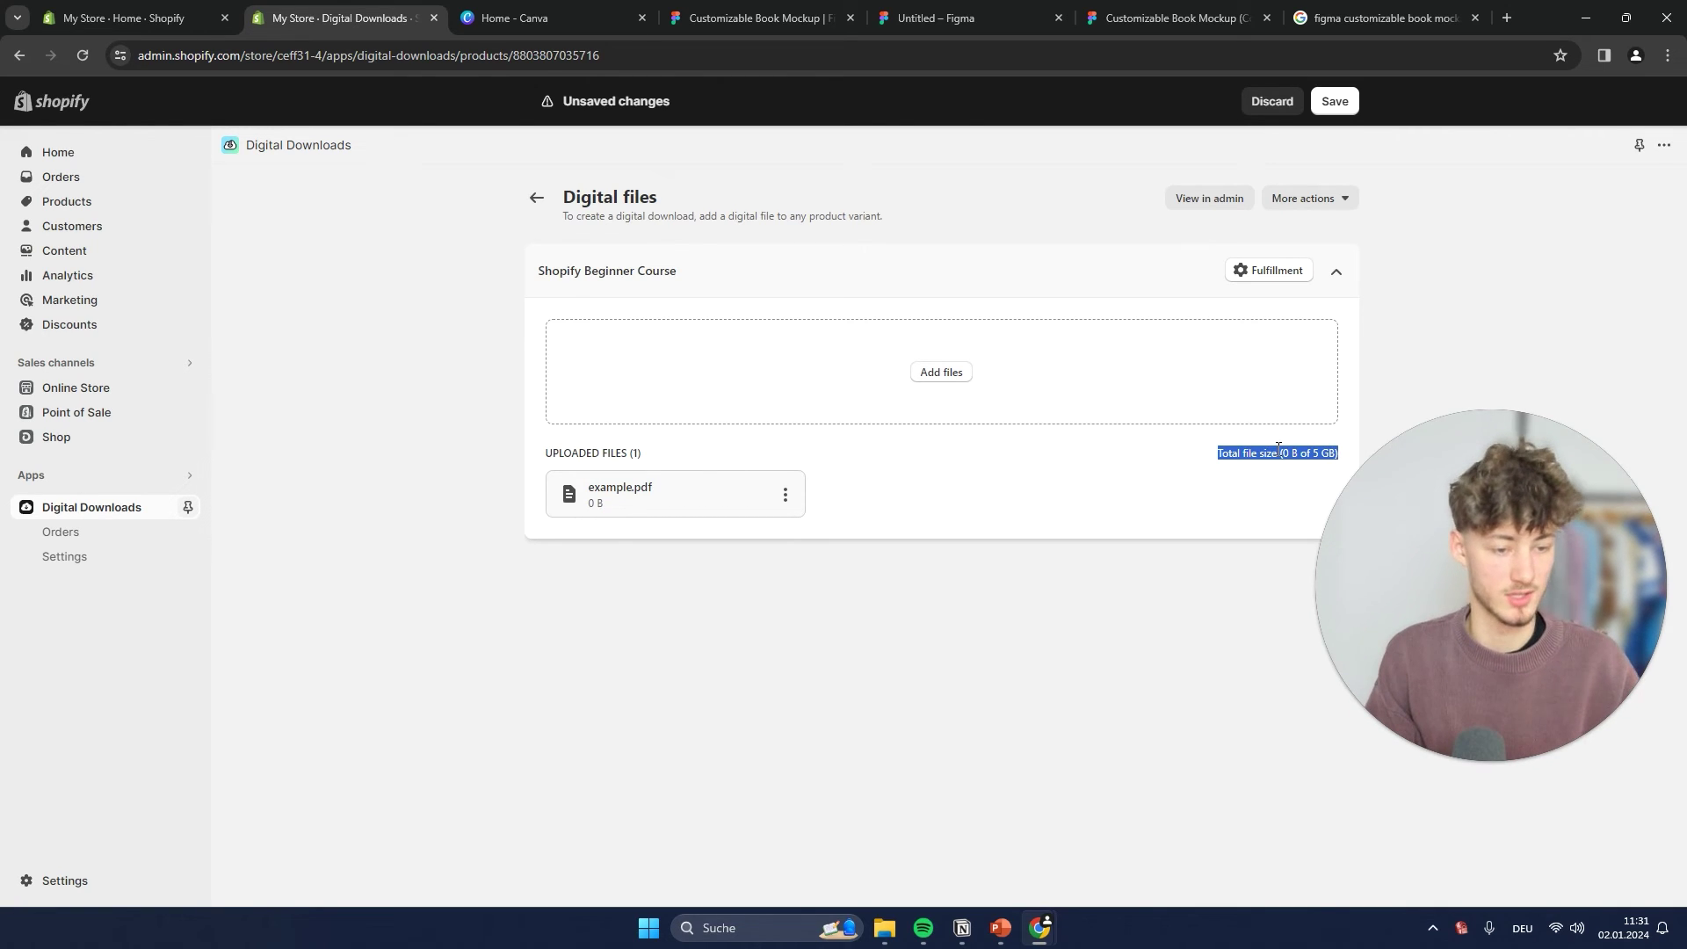
pyautogui.click(1251, 451)
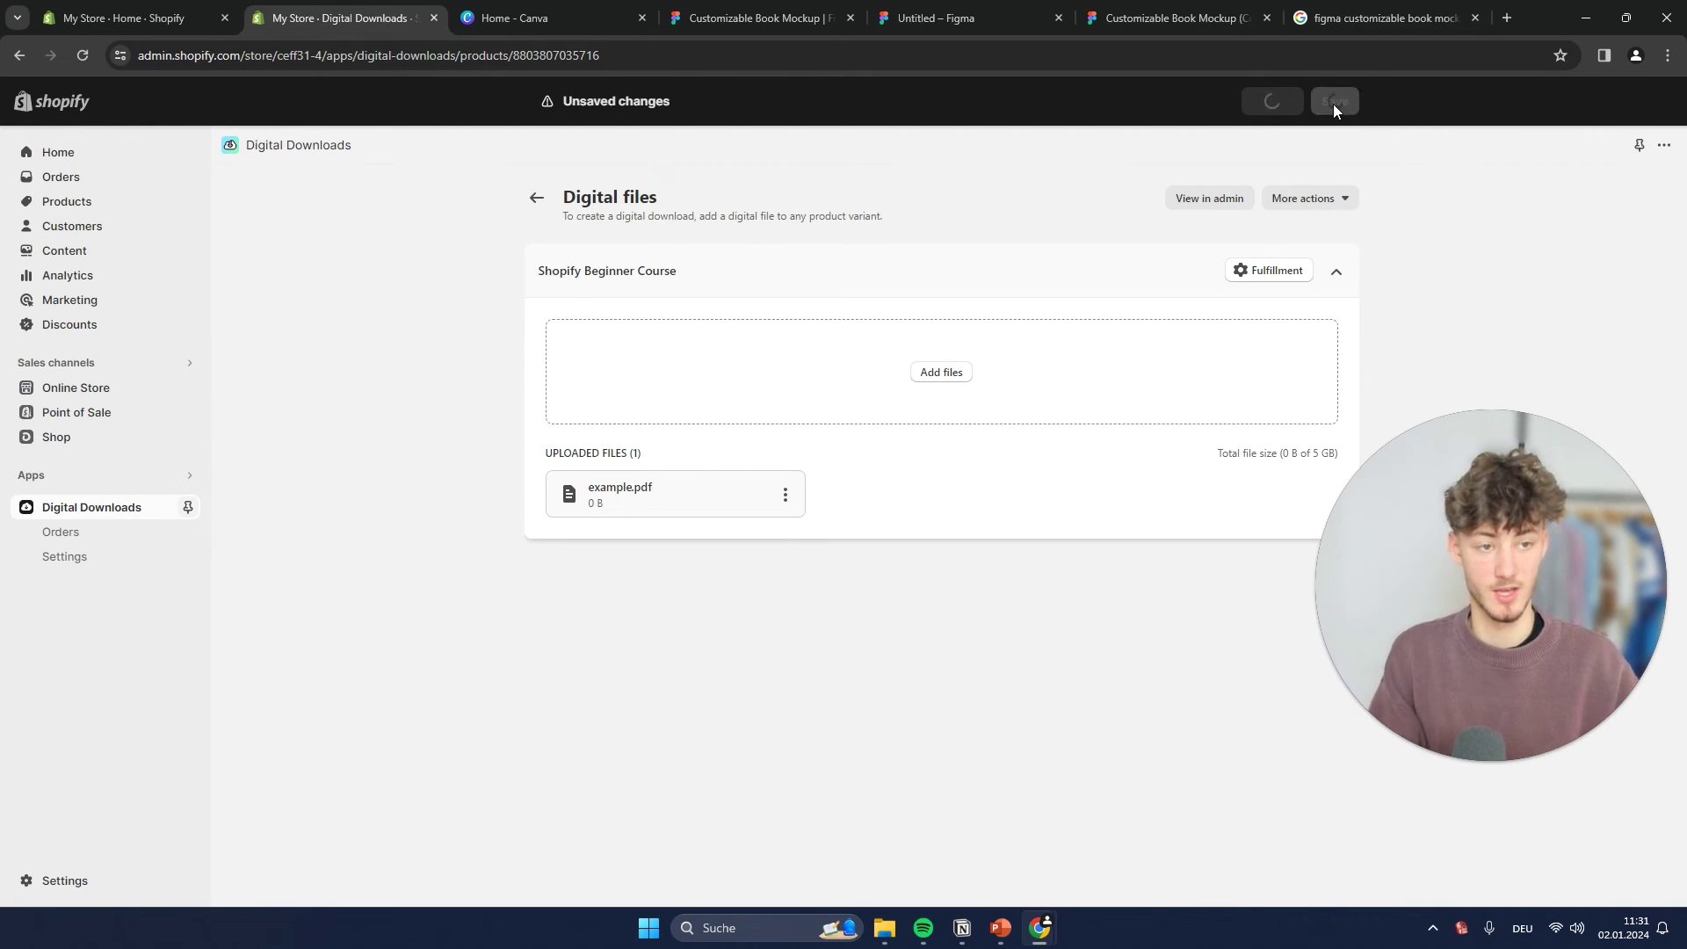
pyautogui.click(536, 197)
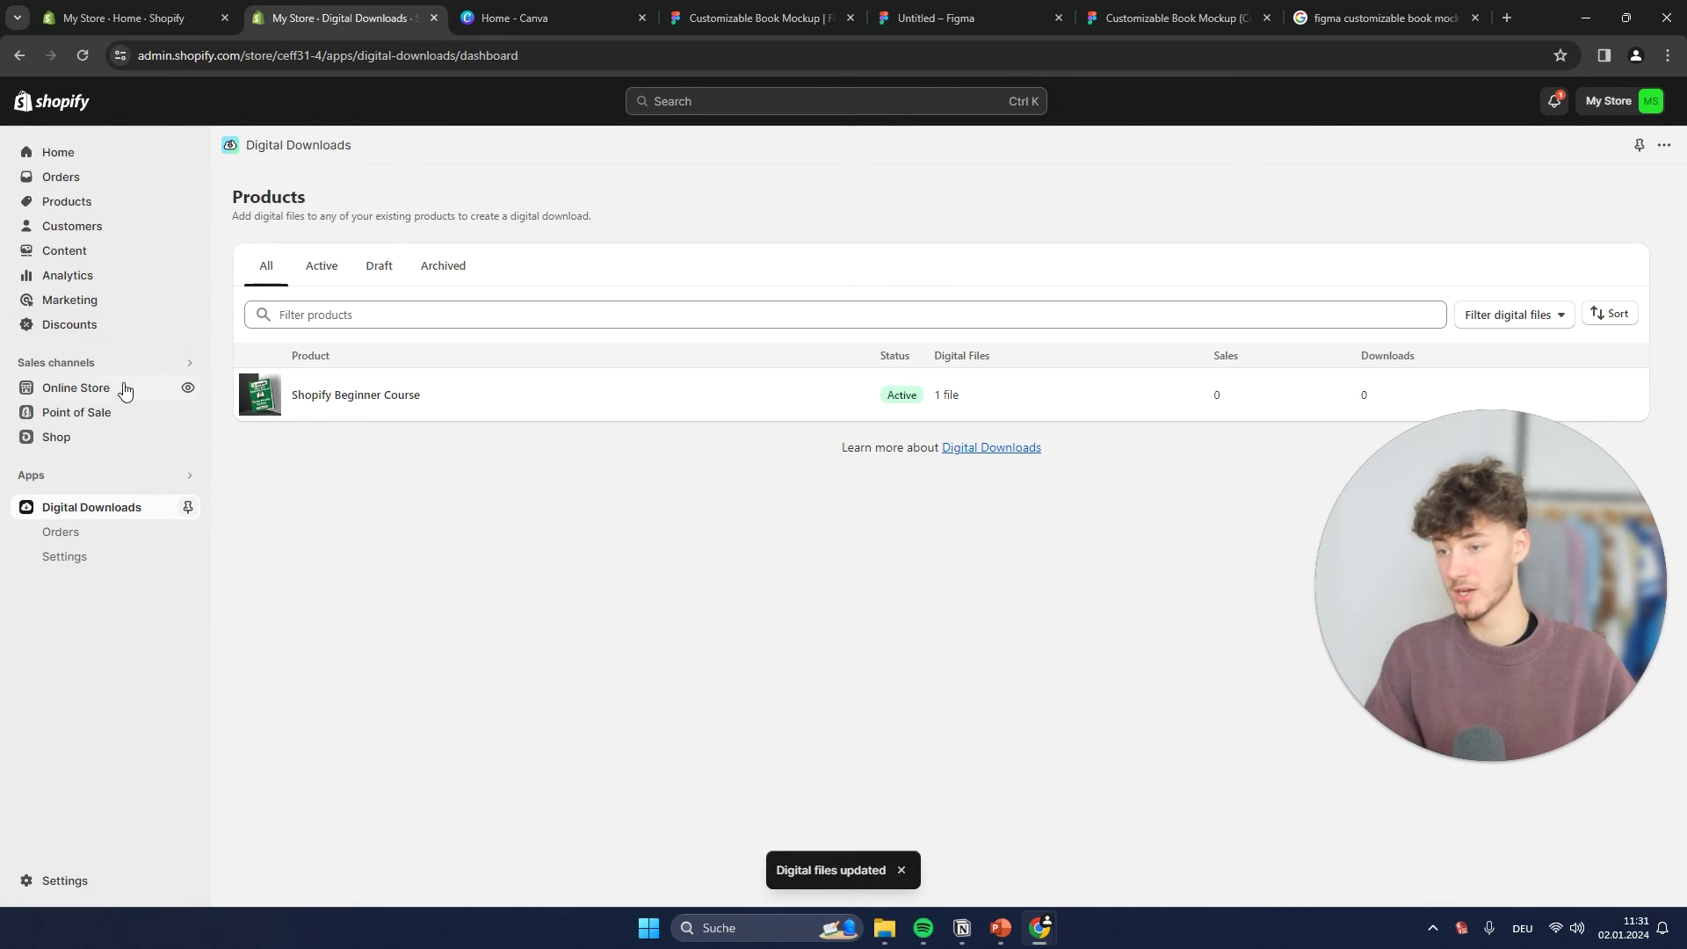
# Step: Open the Shopify Beginner Course product from the store's product list and preview its storefront page
pyautogui.click(81, 207)
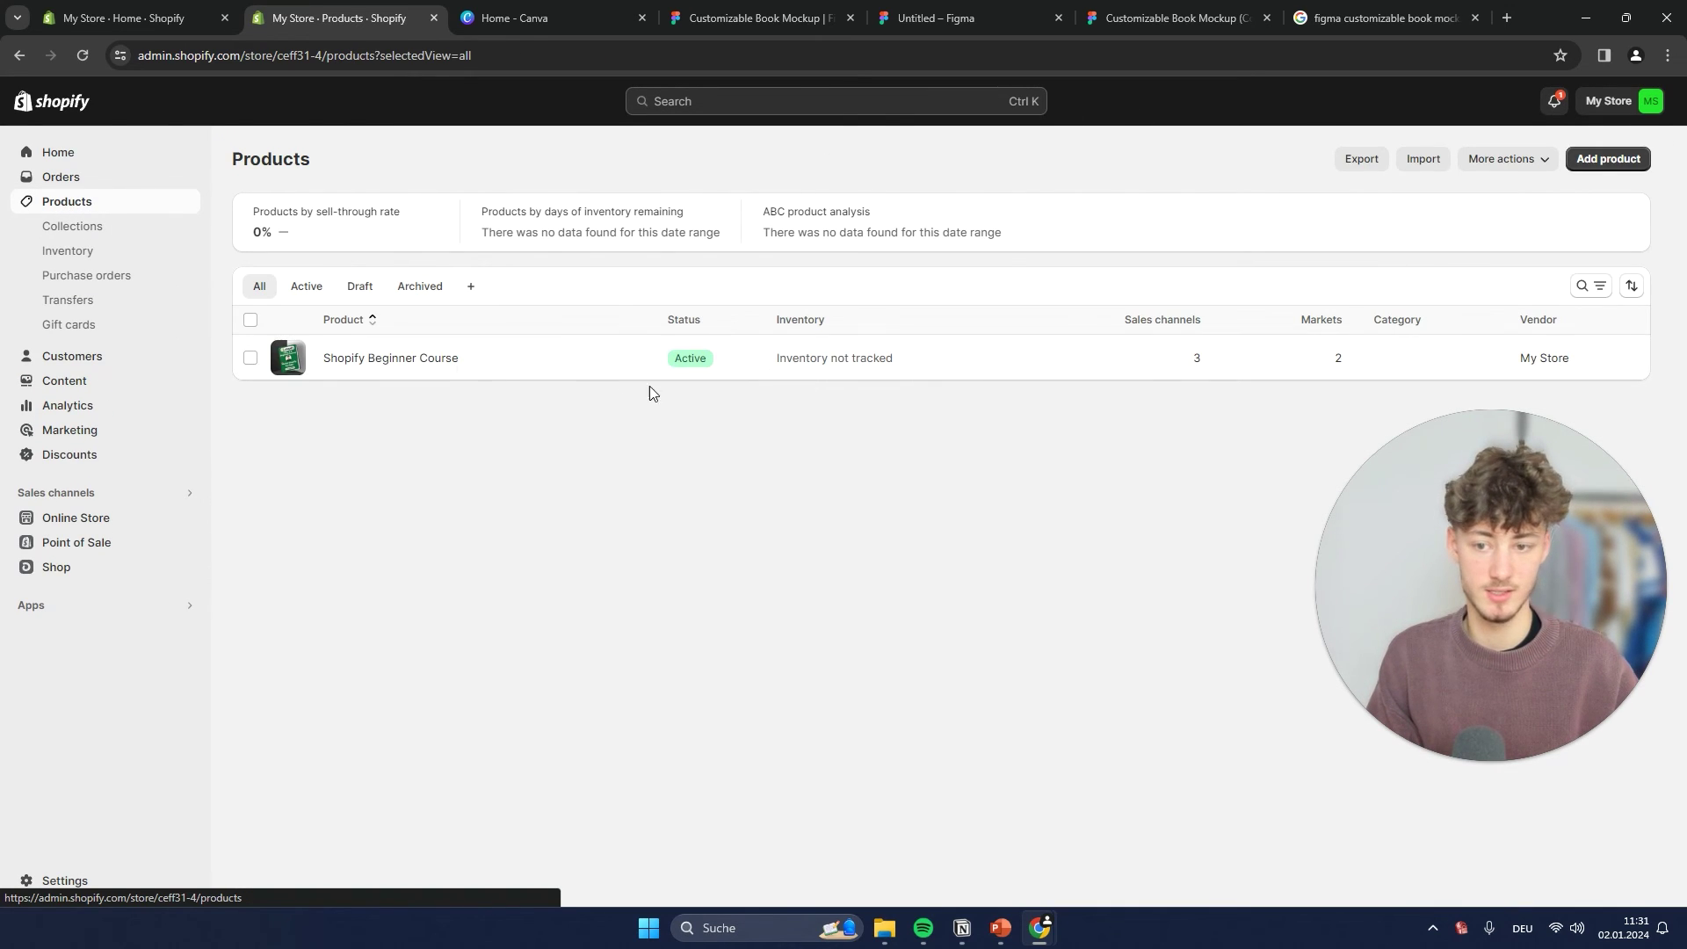
pyautogui.click(455, 357)
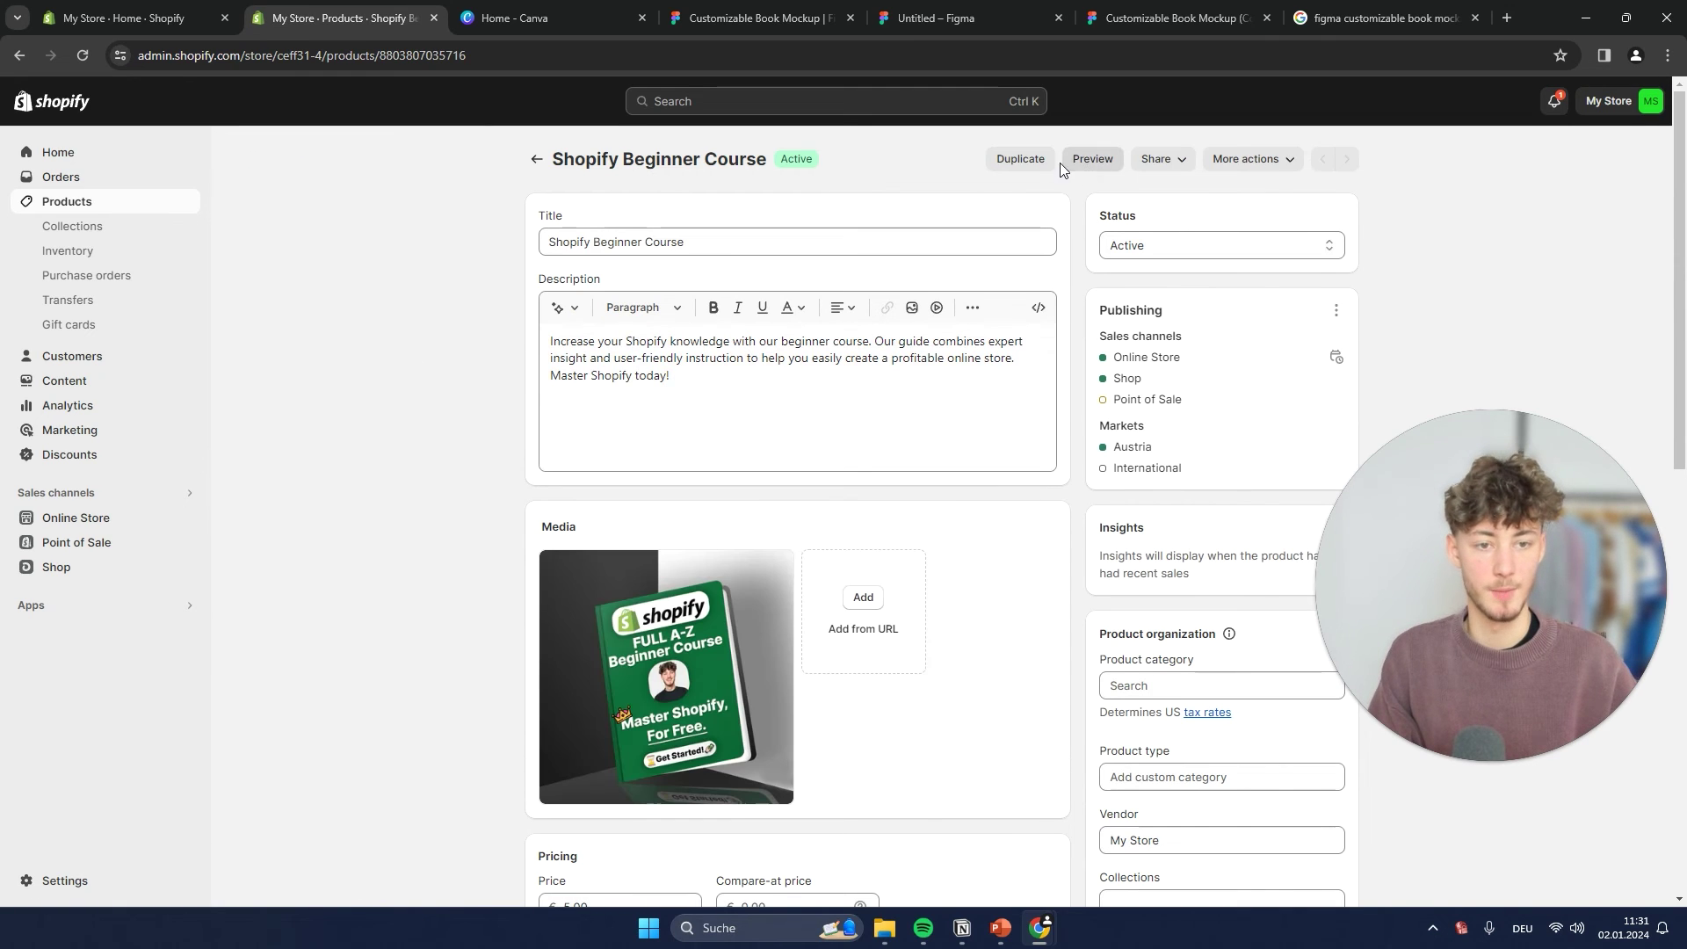
pyautogui.click(1090, 160)
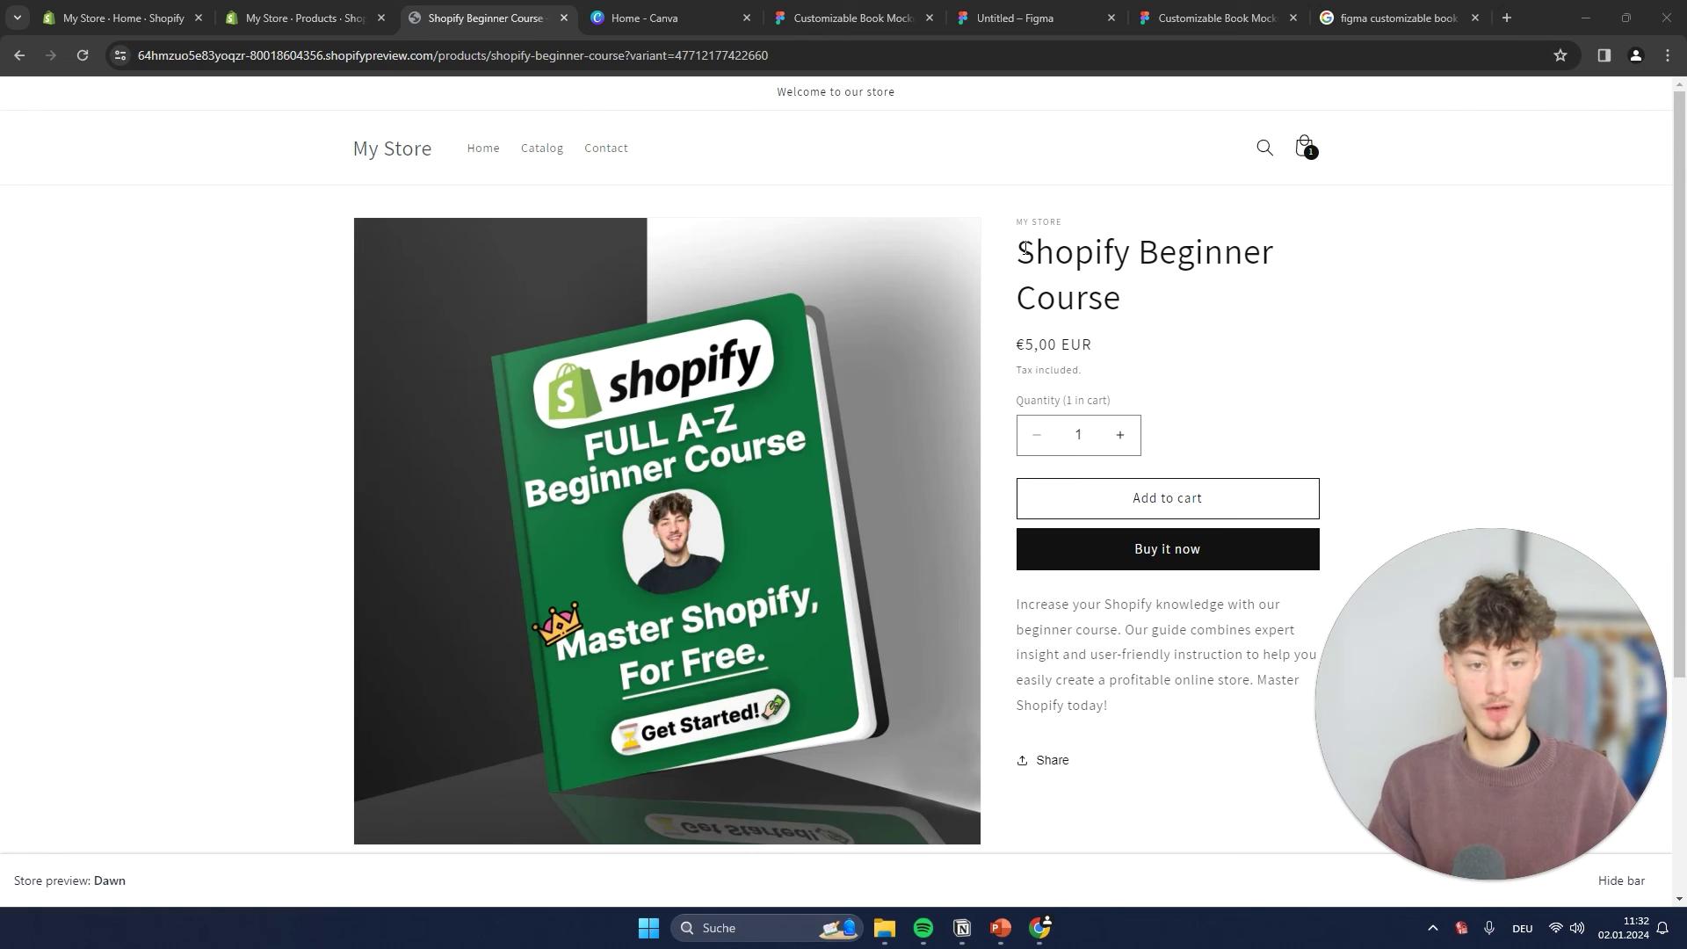
pyautogui.moveTo(1025, 249); pyautogui.dragTo(1141, 290)
pyautogui.click(1146, 293)
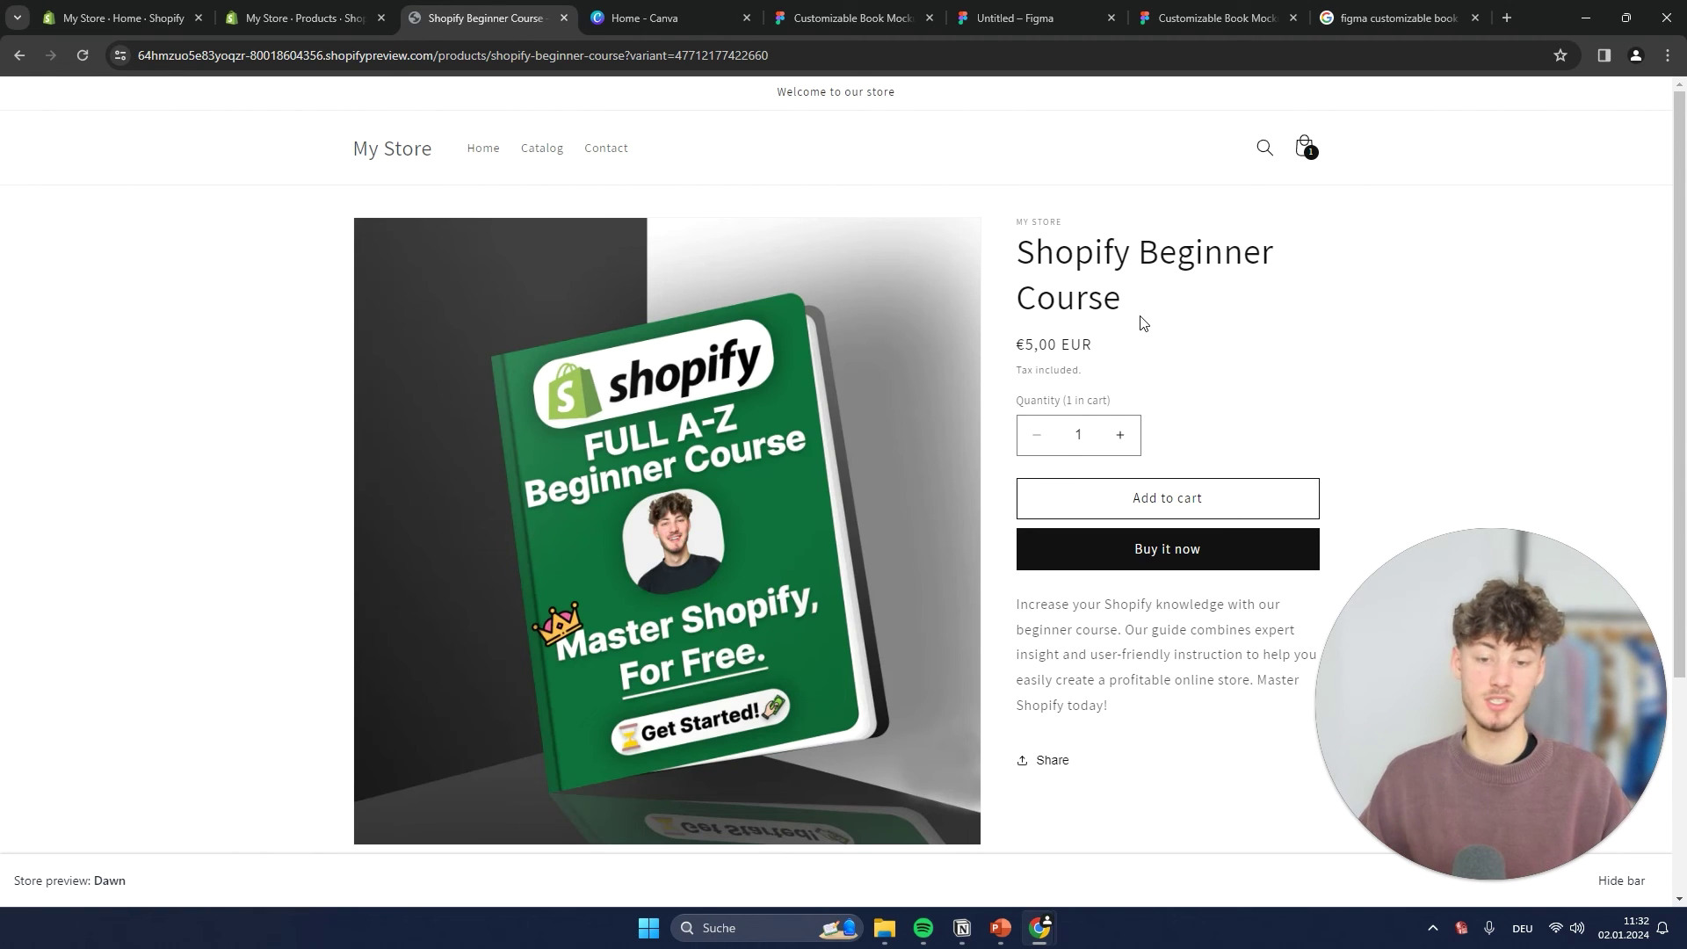